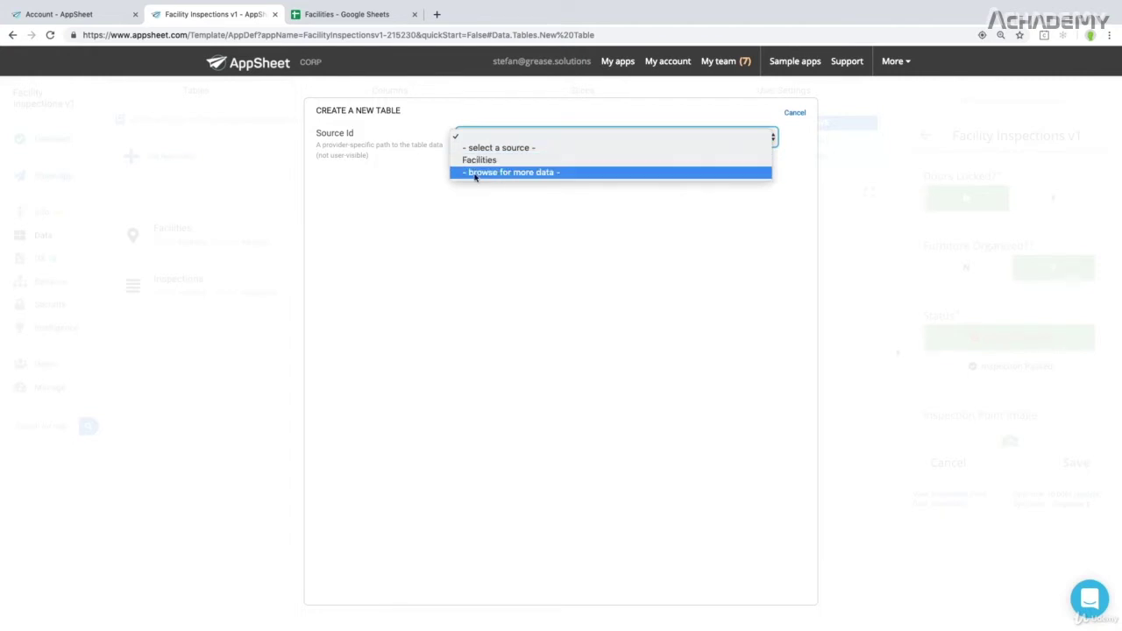
Browse for more table data and examine the providers available for adding a new data source.
{"action": "left_click", "coordinate": [503, 174]}
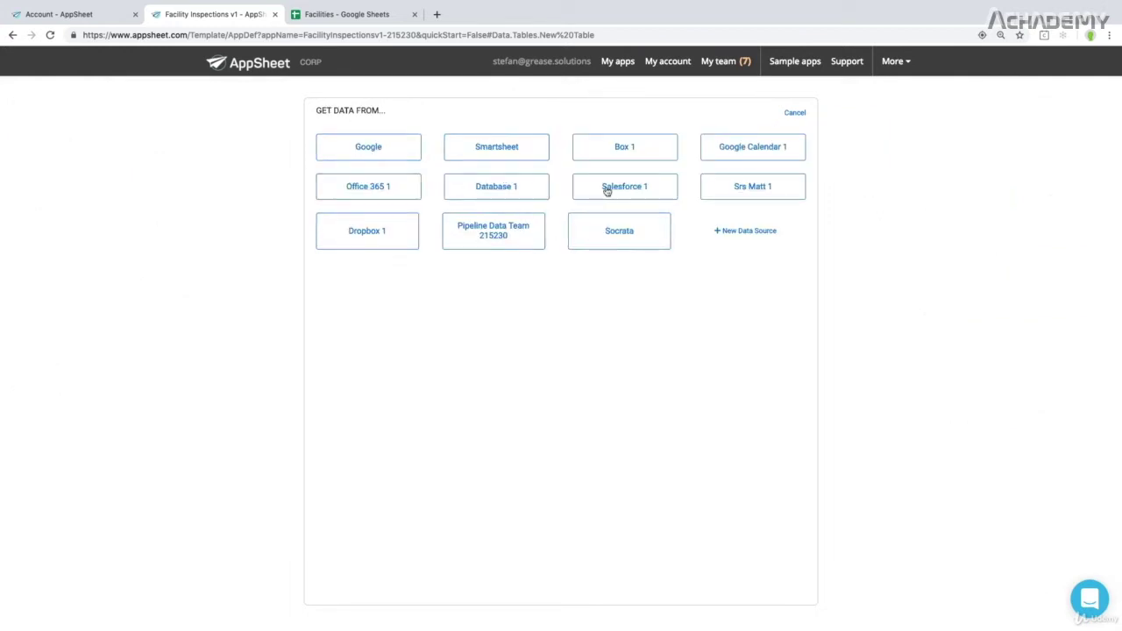
{"action": "left_click", "coordinate": [366, 156]}
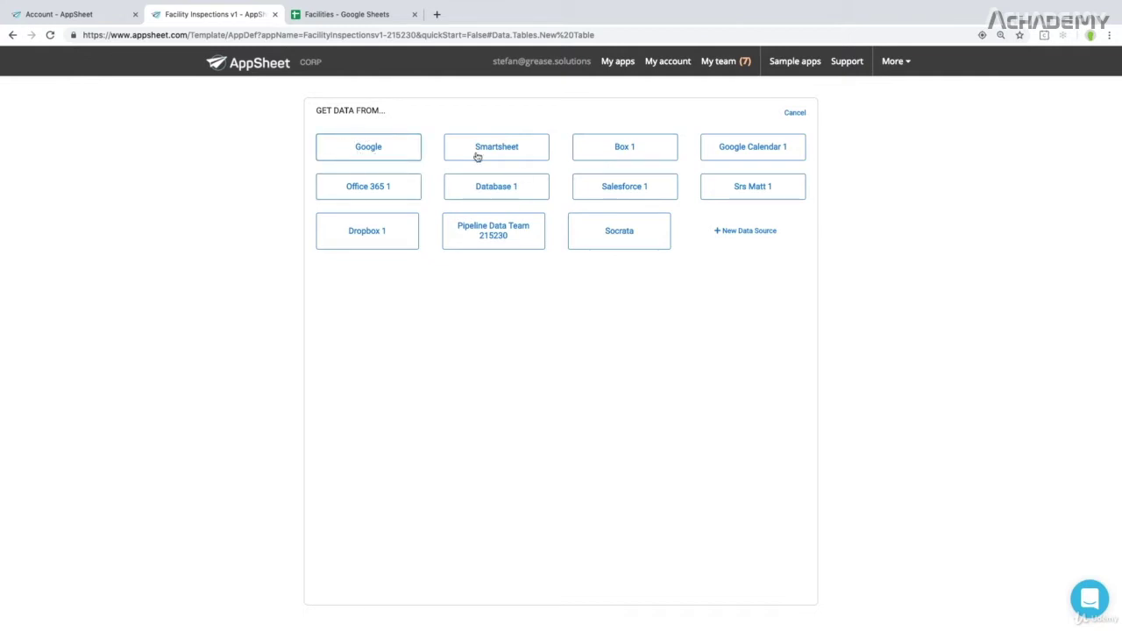
{"action": "left_click", "coordinate": [724, 223]}
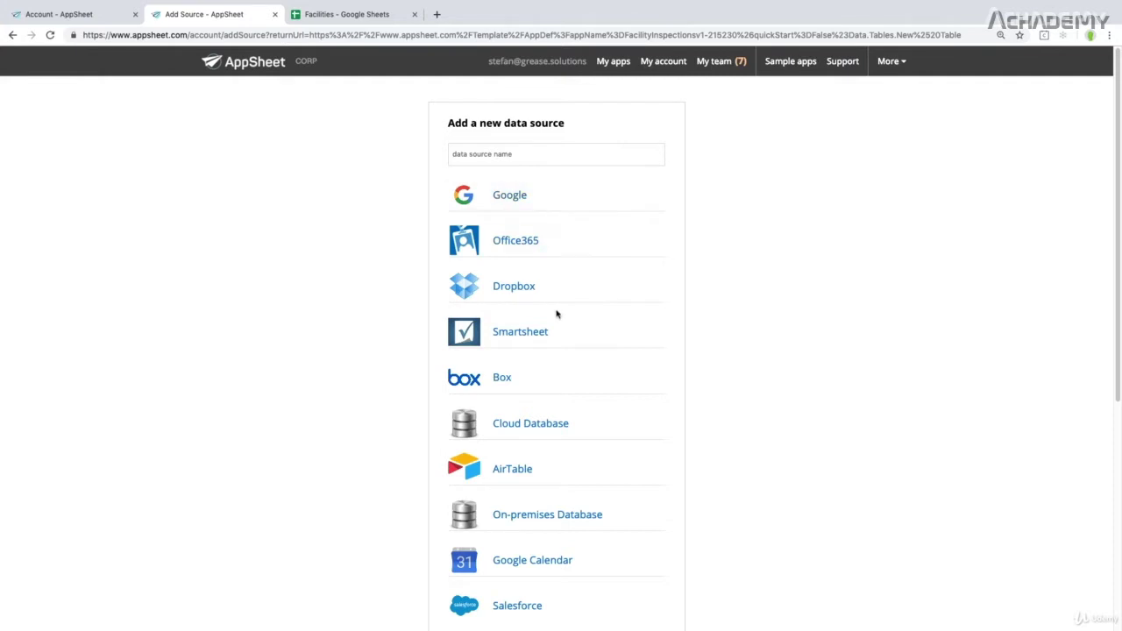
{"action": "scroll", "coordinate": [557, 315], "scroll_direction": "down", "scroll_amount": 1}
{"action": "scroll", "coordinate": [556, 316], "scroll_direction": "down", "scroll_amount": 3}
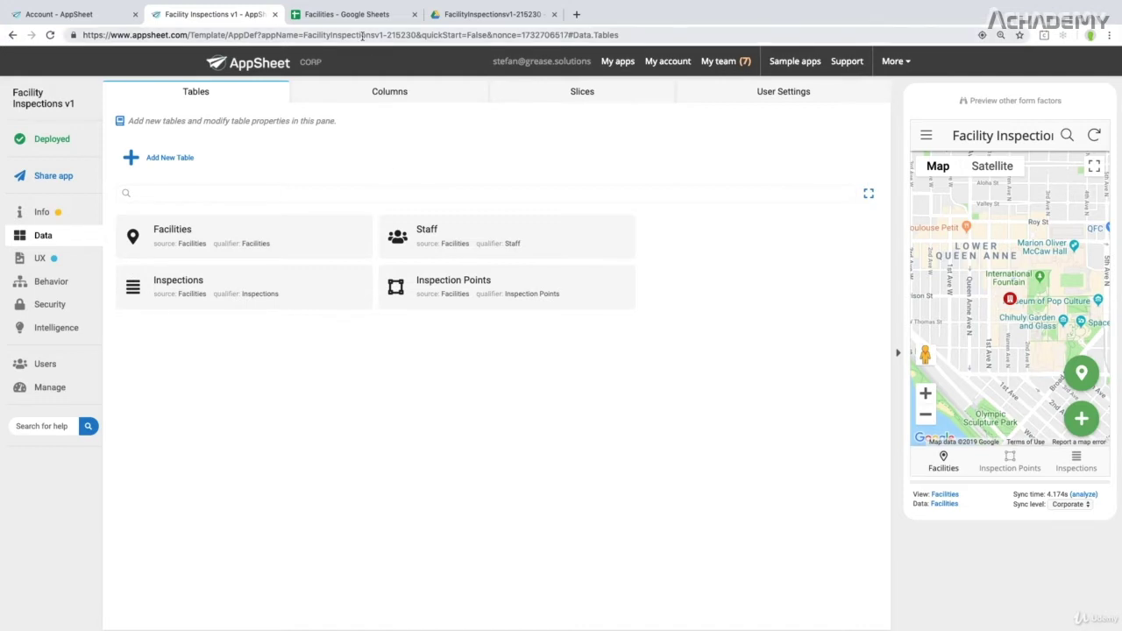
Check the Facilities file in the app's Google Drive folder and its open spreadsheet, and return to AppSheet.
{"action": "left_click", "coordinate": [465, 19]}
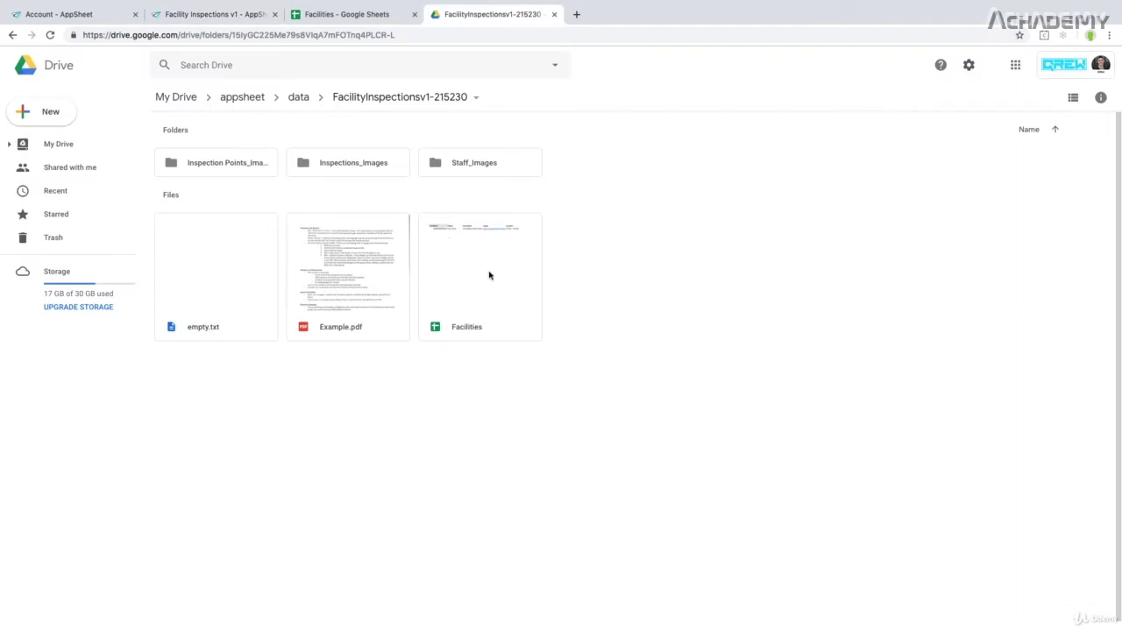
{"action": "left_click_drag", "start_coordinate": [488, 273], "coordinate": [453, 277]}
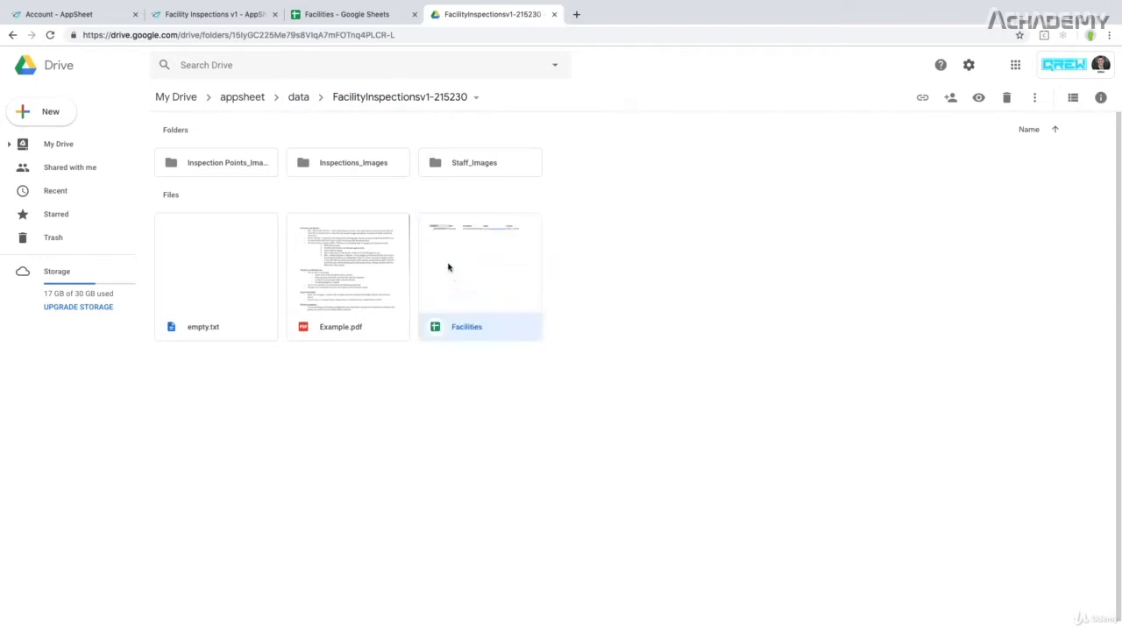
{"action": "left_click", "coordinate": [343, 15]}
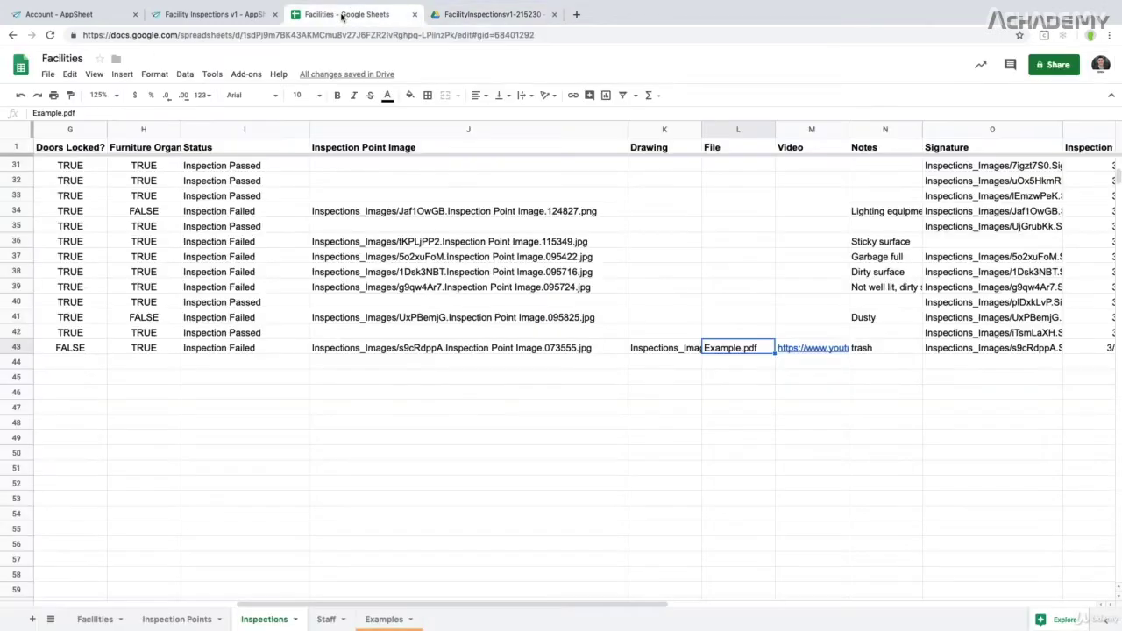
{"action": "left_click", "coordinate": [224, 15]}
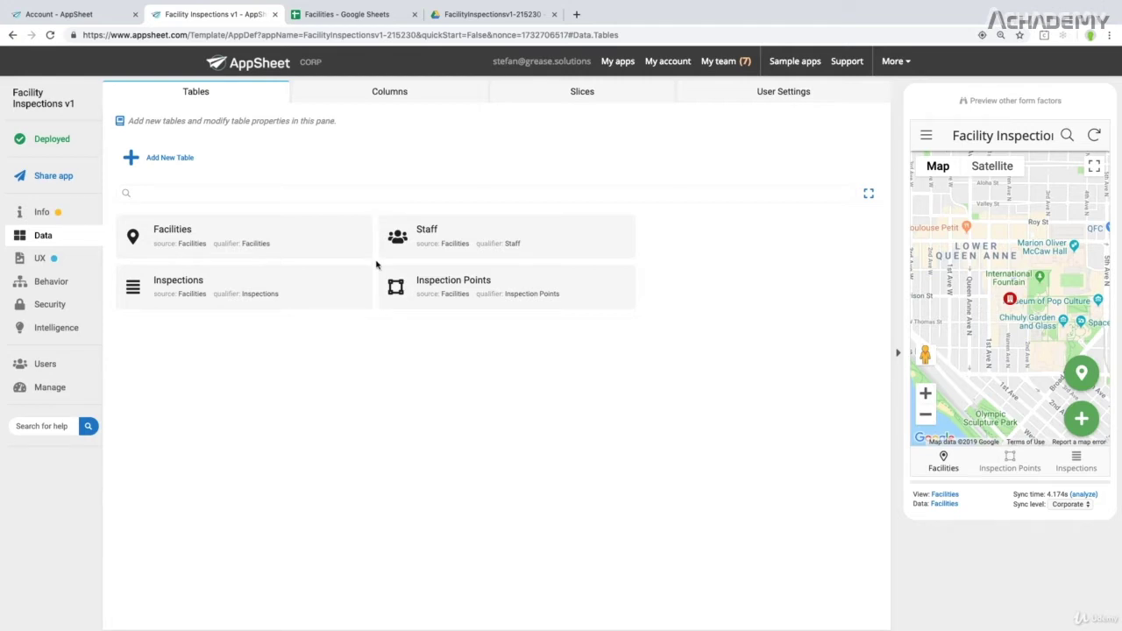
Open the Inspections table's storage settings and examine the source path and worksheet qualifier choices.
{"action": "left_click", "coordinate": [253, 286]}
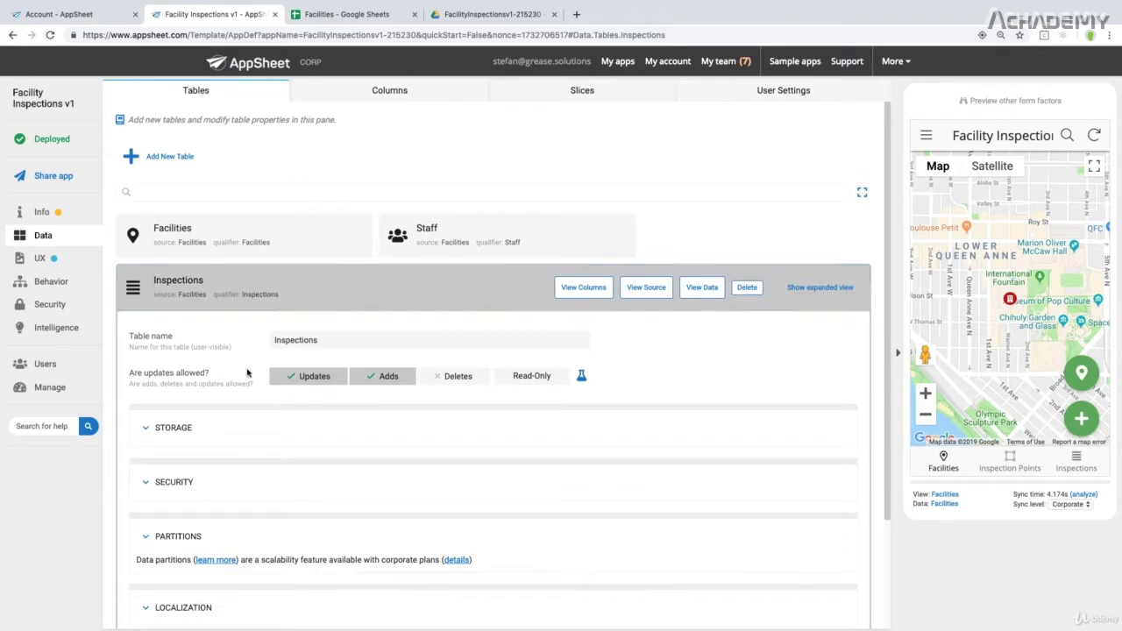
{"action": "left_click", "coordinate": [195, 429]}
{"action": "scroll", "coordinate": [246, 426], "scroll_direction": "down", "scroll_amount": 2}
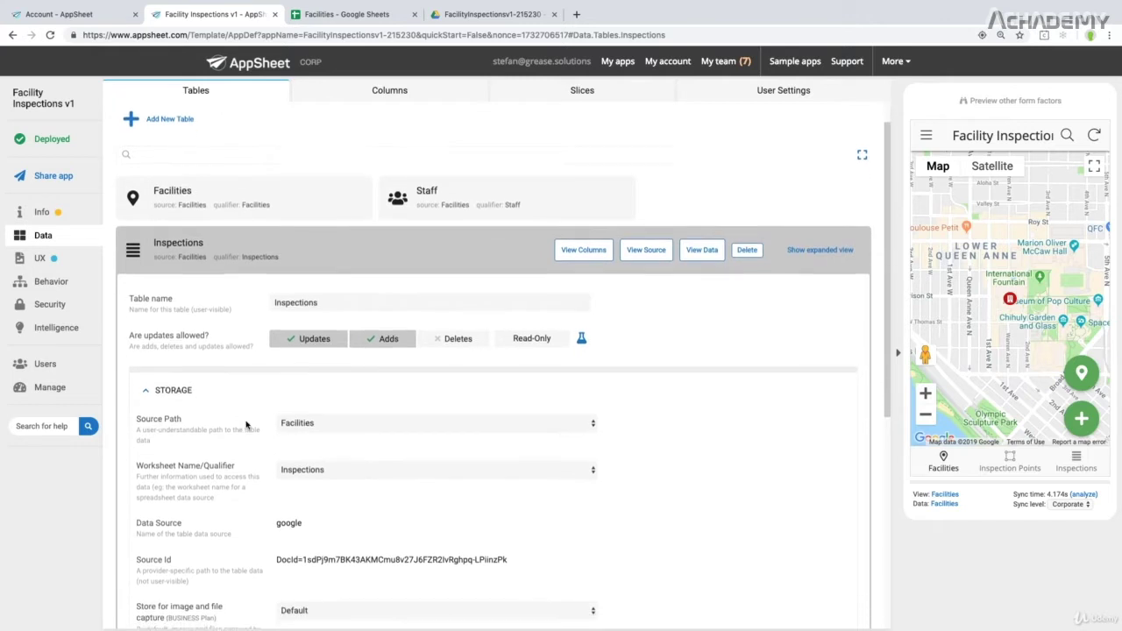
{"action": "left_click", "coordinate": [302, 394]}
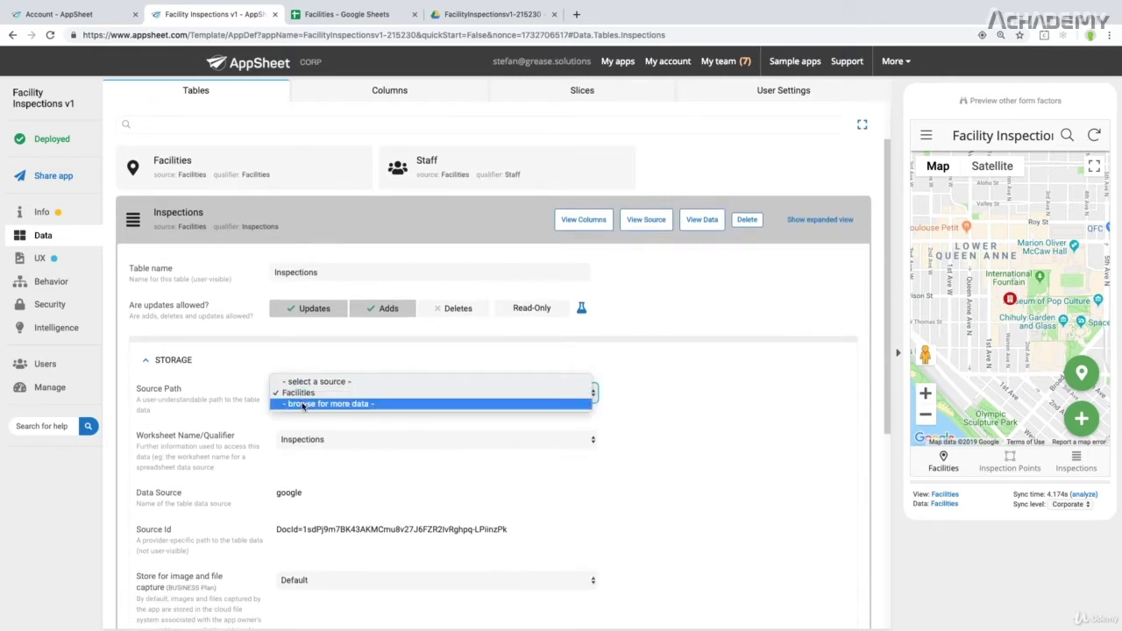
{"action": "left_click", "coordinate": [307, 351]}
{"action": "scroll", "coordinate": [260, 435], "scroll_direction": "down", "scroll_amount": 1}
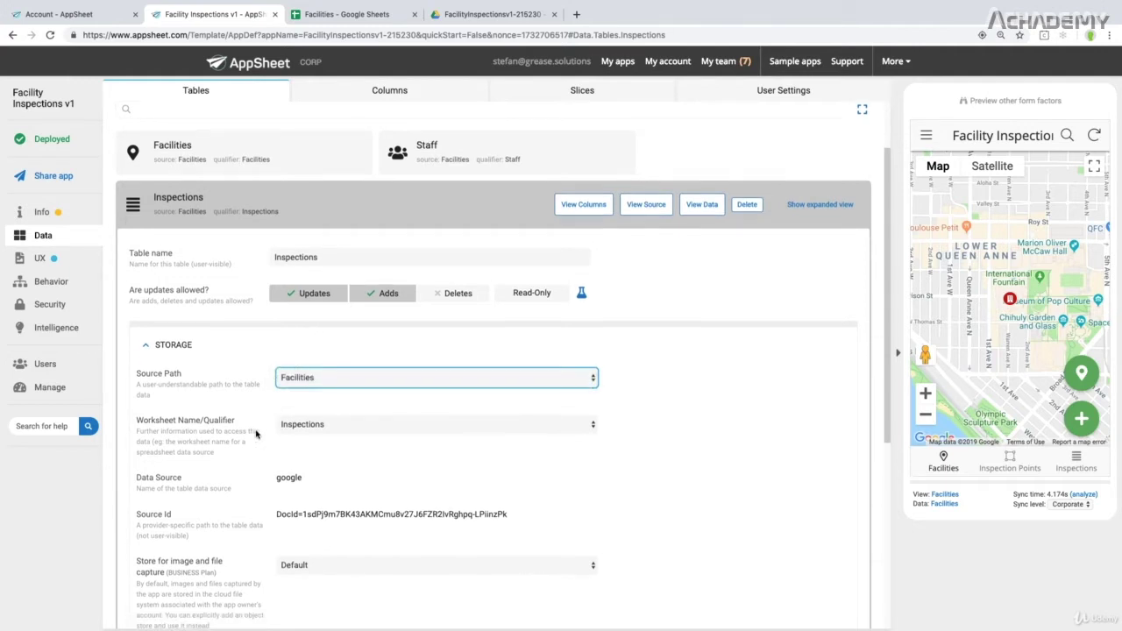
{"action": "left_click", "coordinate": [309, 425]}
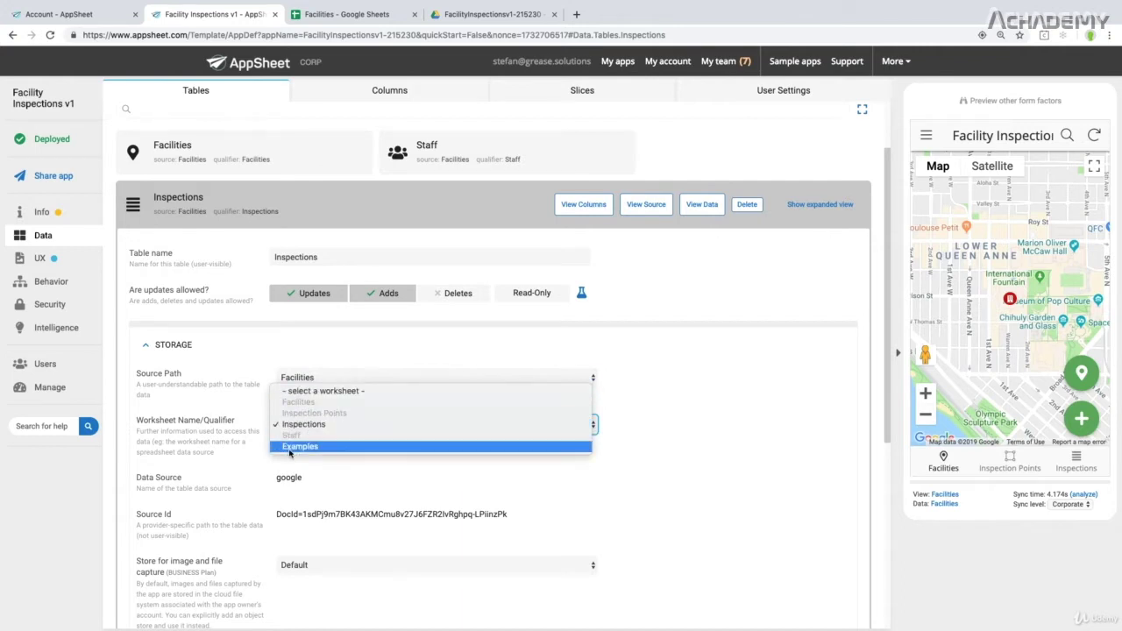
{"action": "left_click", "coordinate": [290, 447]}
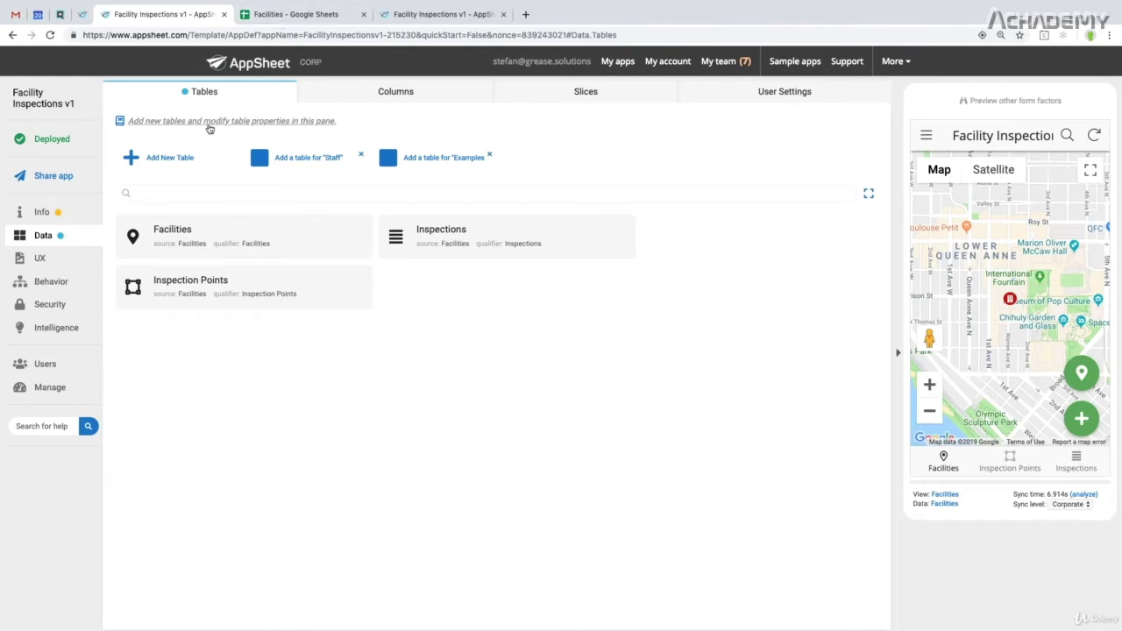
Switch to the Facilities spreadsheet in Google Sheets and review the Facilities, Inspection Points, Inspections and Staff worksheets.
{"action": "left_click", "coordinate": [277, 15]}
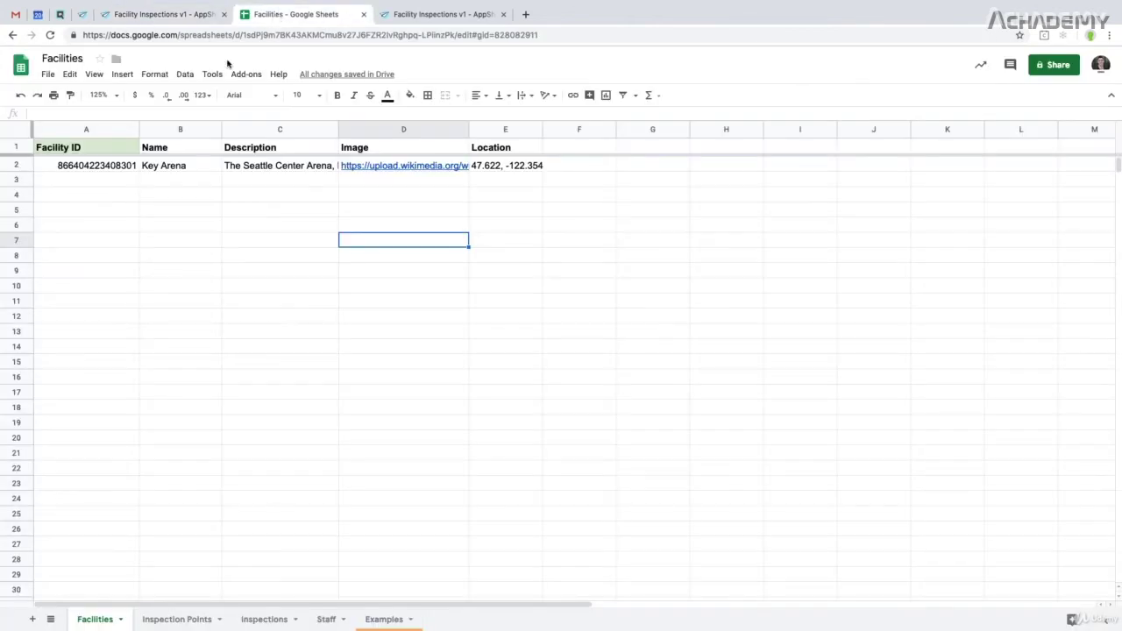
{"action": "left_click", "coordinate": [189, 620]}
{"action": "left_click", "coordinate": [264, 619]}
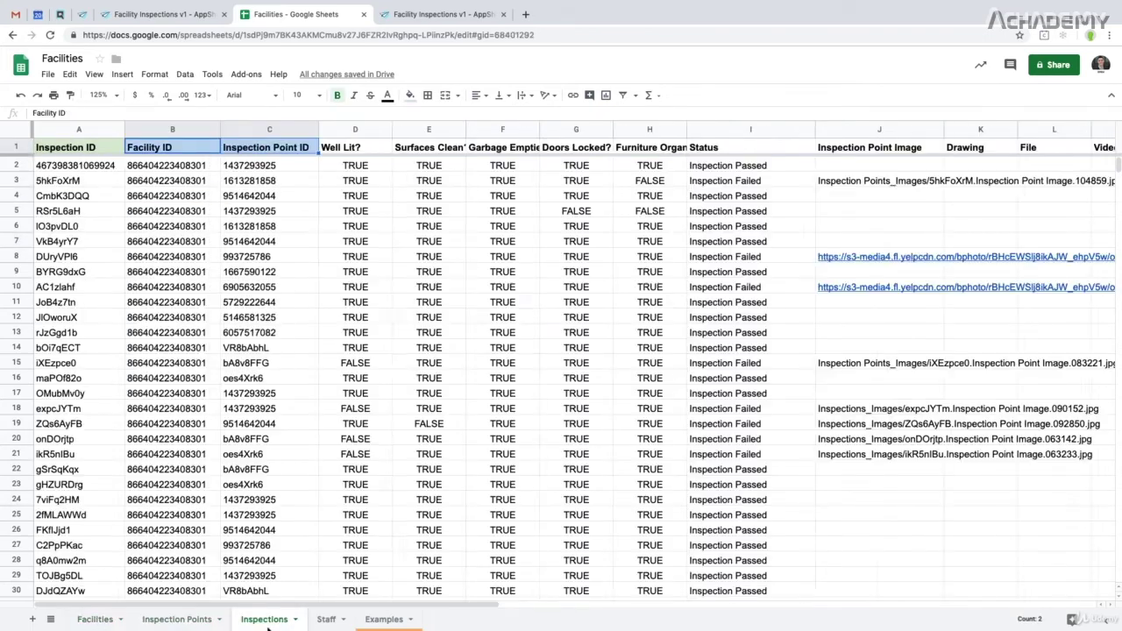
{"action": "left_click", "coordinate": [326, 618]}
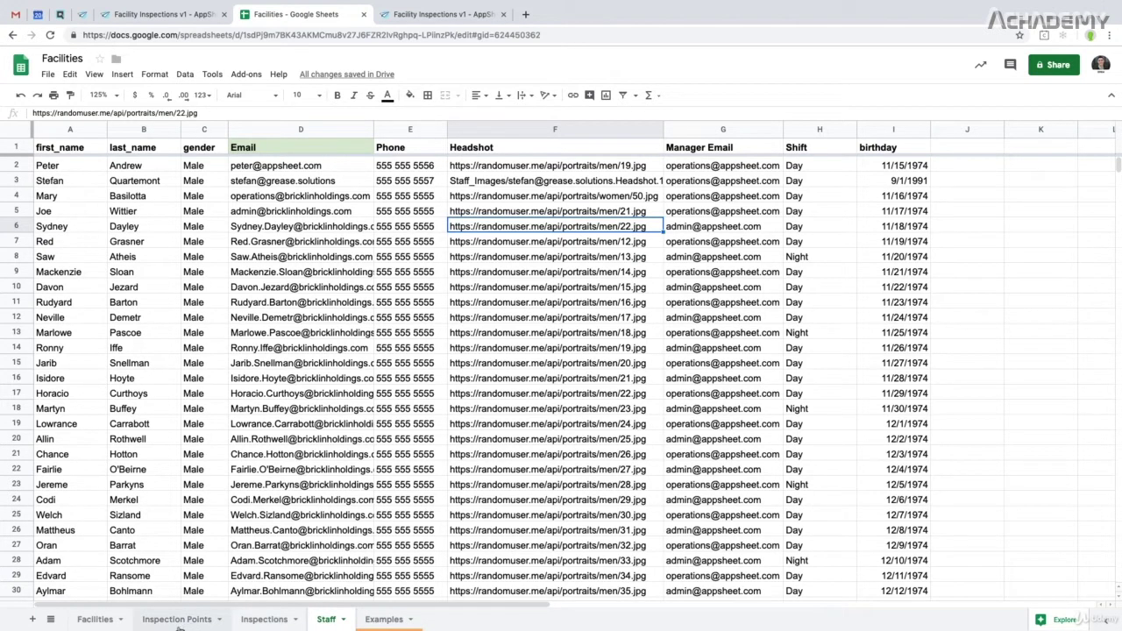
{"action": "left_click", "coordinate": [94, 620]}
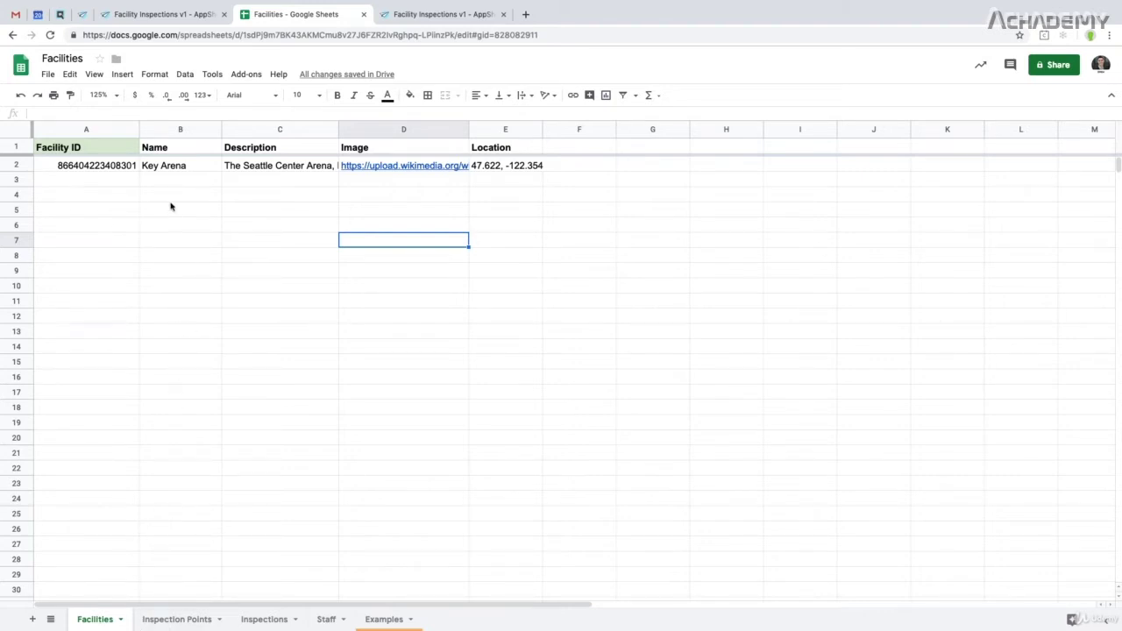
{"action": "left_click", "coordinate": [174, 618]}
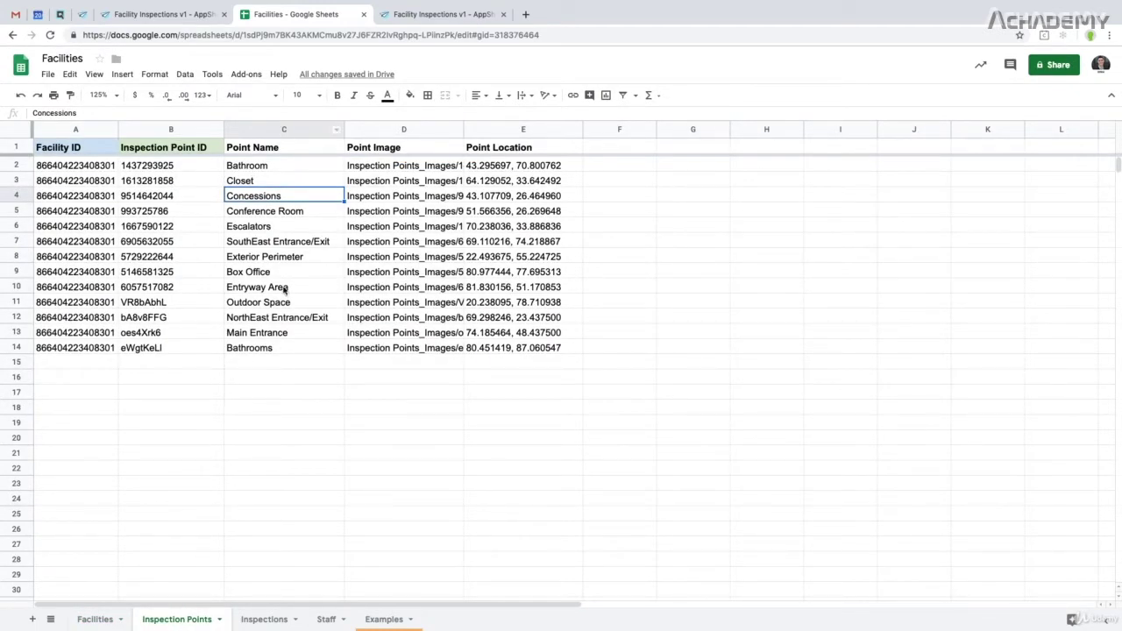
{"action": "left_click", "coordinate": [284, 623]}
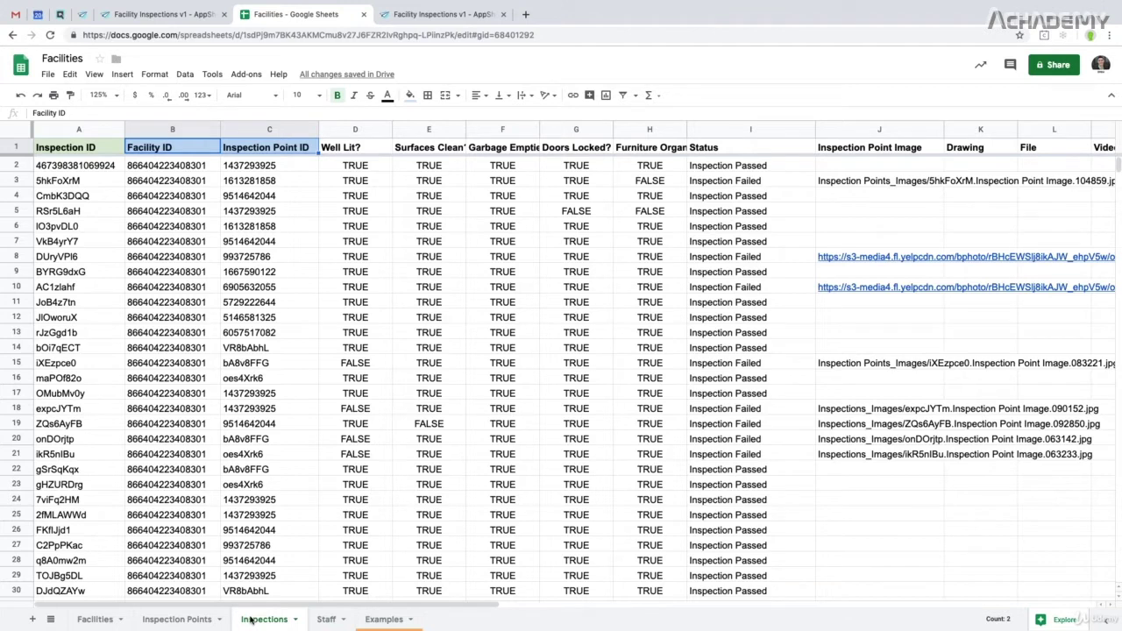
{"action": "left_click", "coordinate": [322, 620]}
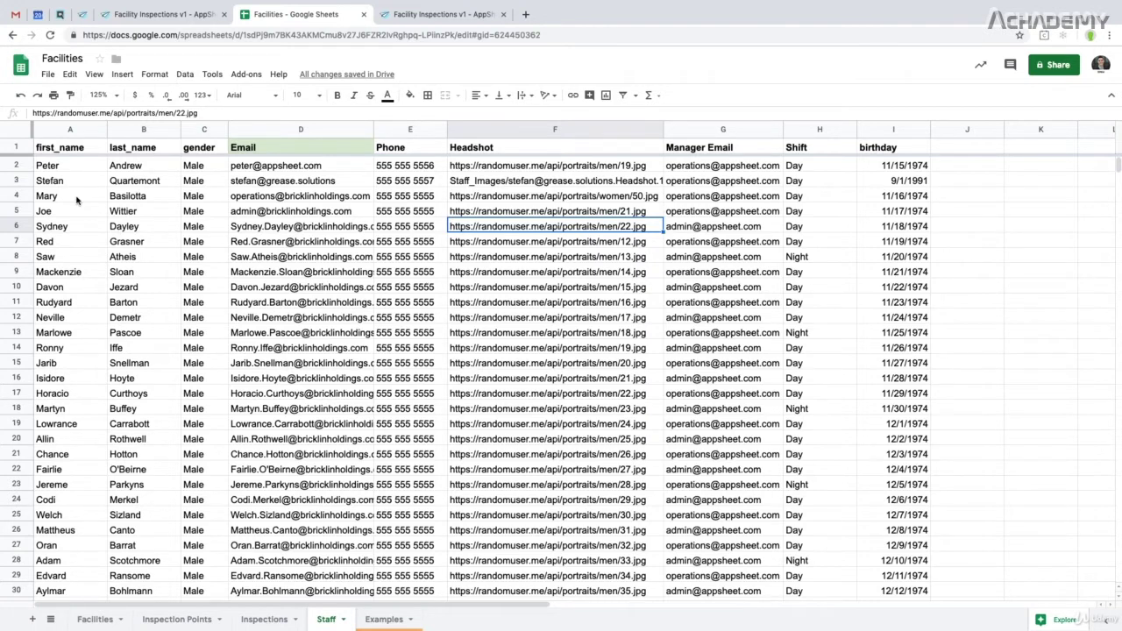
Return to AppSheet, add the suggested table for the Staff worksheet and check its table name.
{"action": "left_click", "coordinate": [153, 15]}
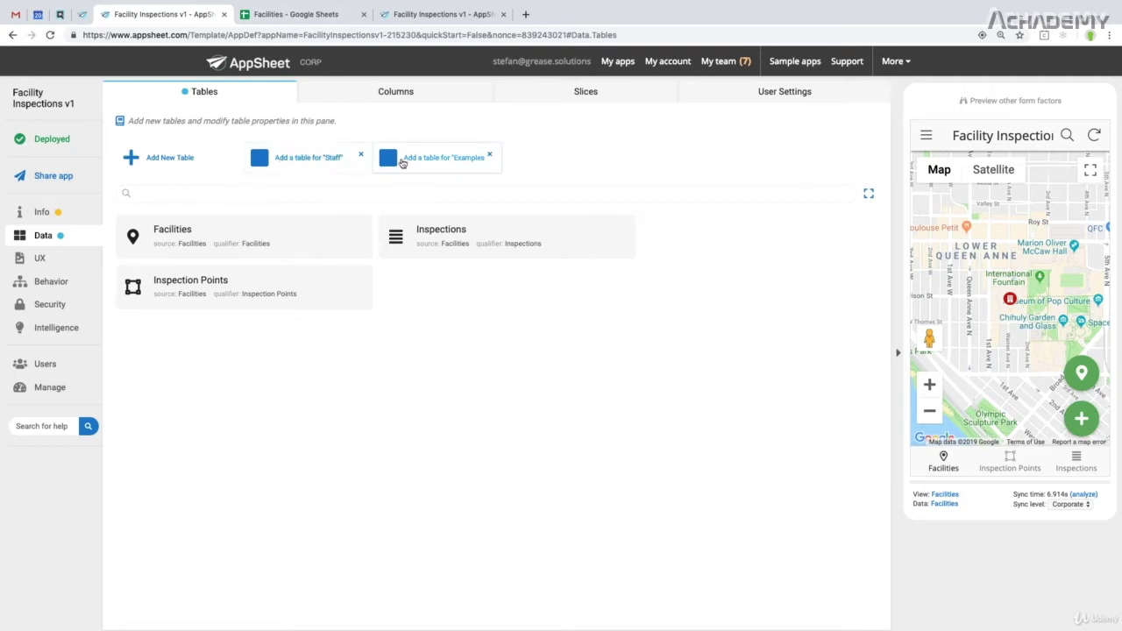
{"action": "left_click", "coordinate": [280, 165]}
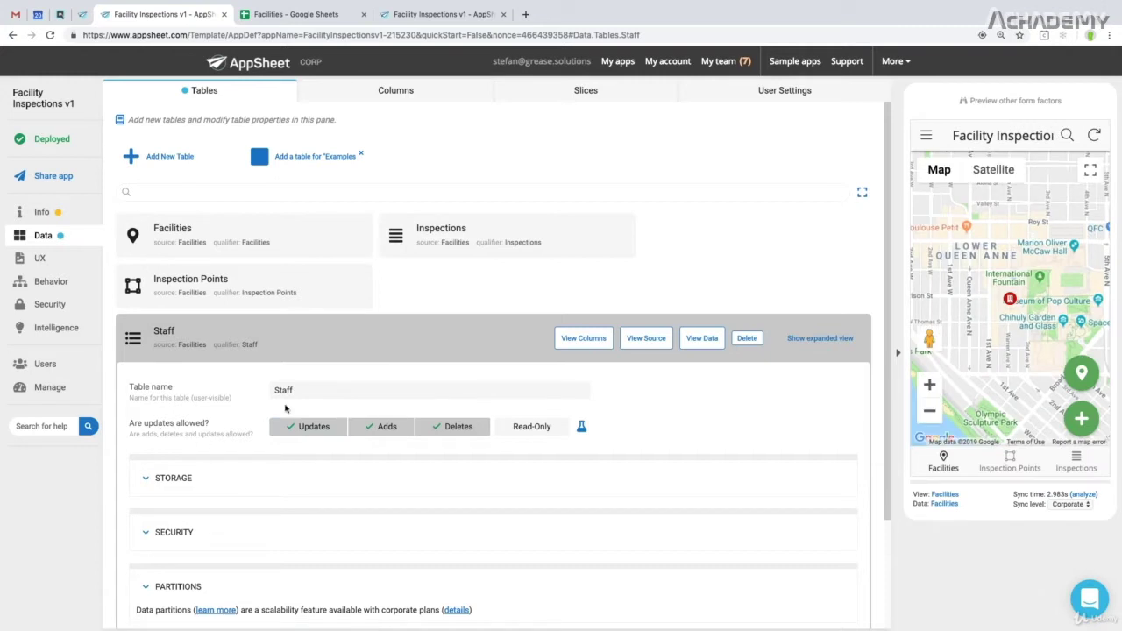
{"action": "left_click", "coordinate": [272, 395]}
{"action": "double_click", "coordinate": [315, 390]}
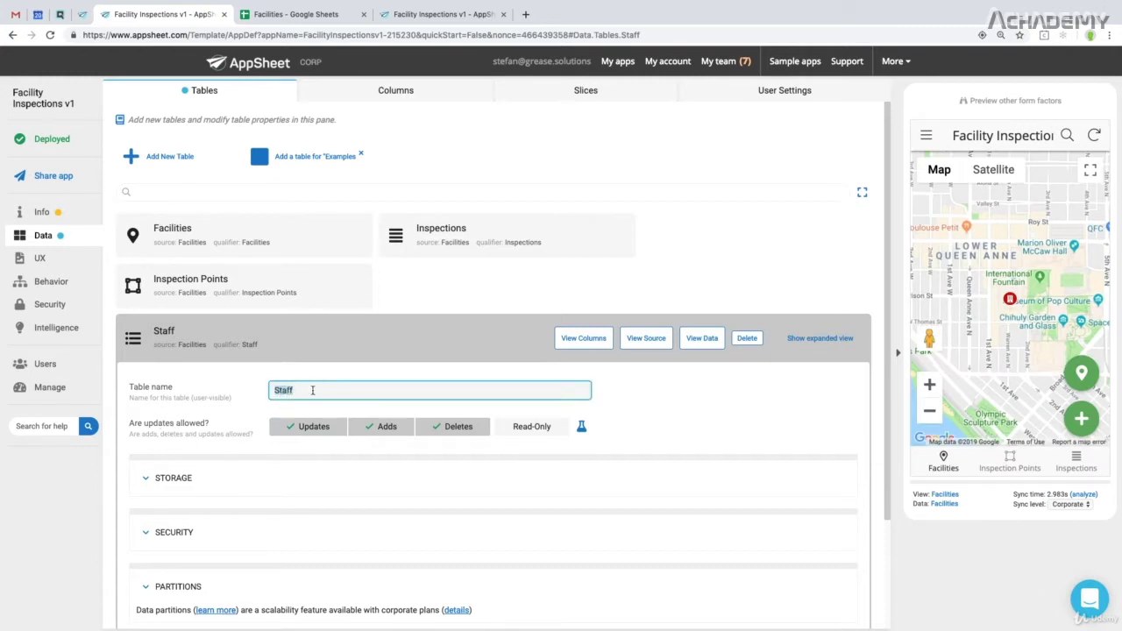
{"action": "left_click", "coordinate": [313, 390]}
Set the Staff table's allowed updates to Read-Only and save the app.
{"action": "left_click", "coordinate": [130, 424]}
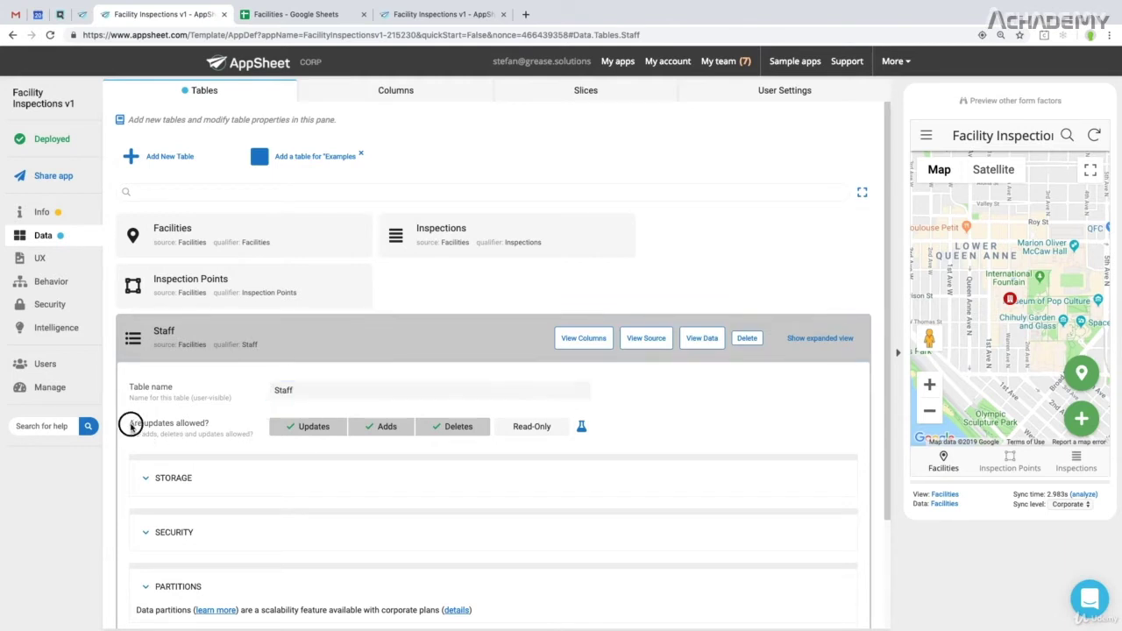
{"action": "left_click_drag", "start_coordinate": [129, 424], "coordinate": [213, 429]}
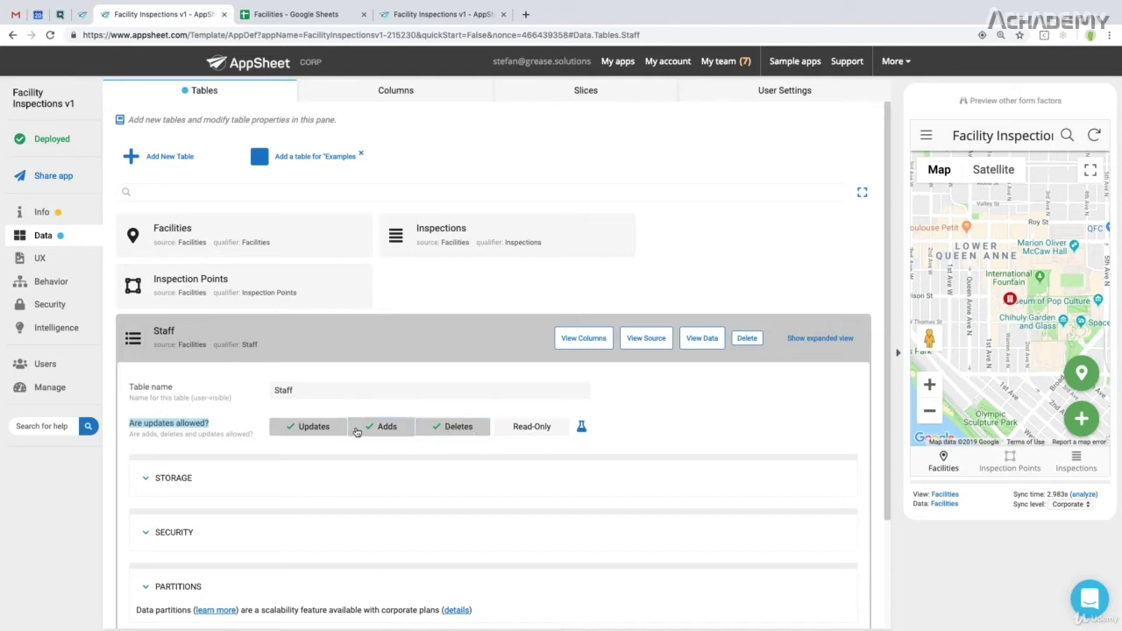
{"action": "left_click", "coordinate": [510, 426]}
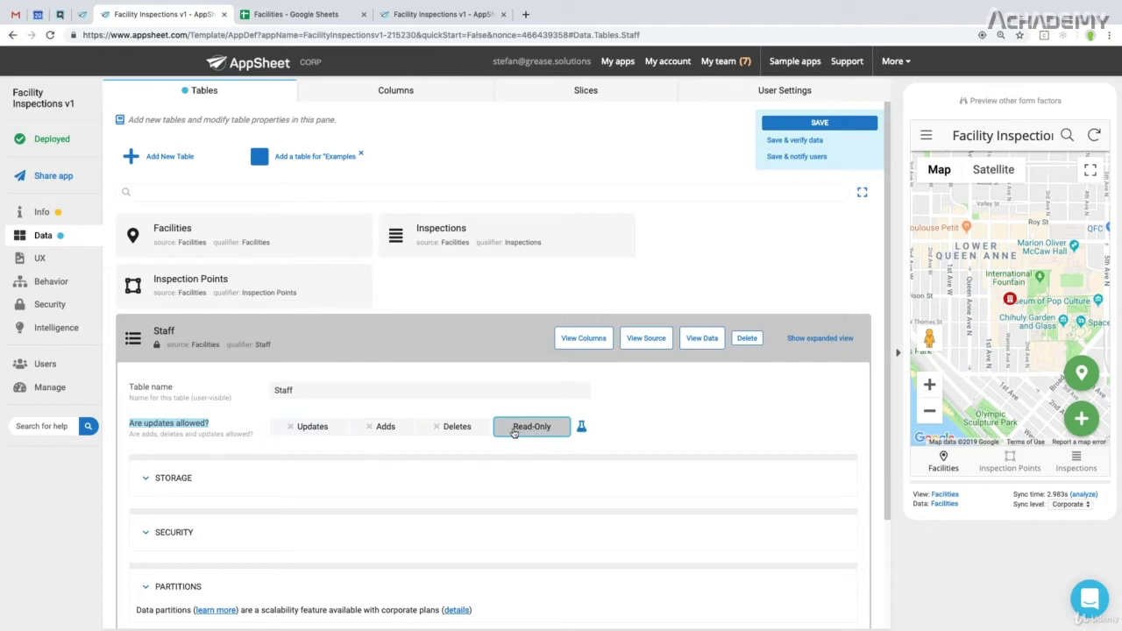
{"action": "left_click", "coordinate": [281, 394]}
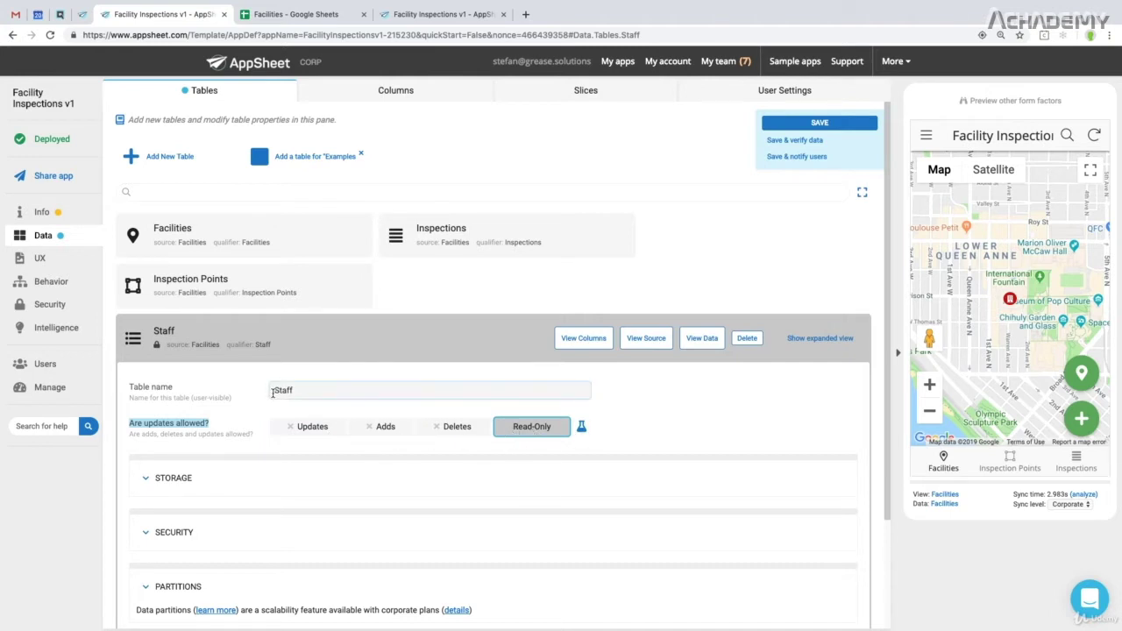
{"action": "left_click_drag", "start_coordinate": [273, 394], "coordinate": [293, 391]}
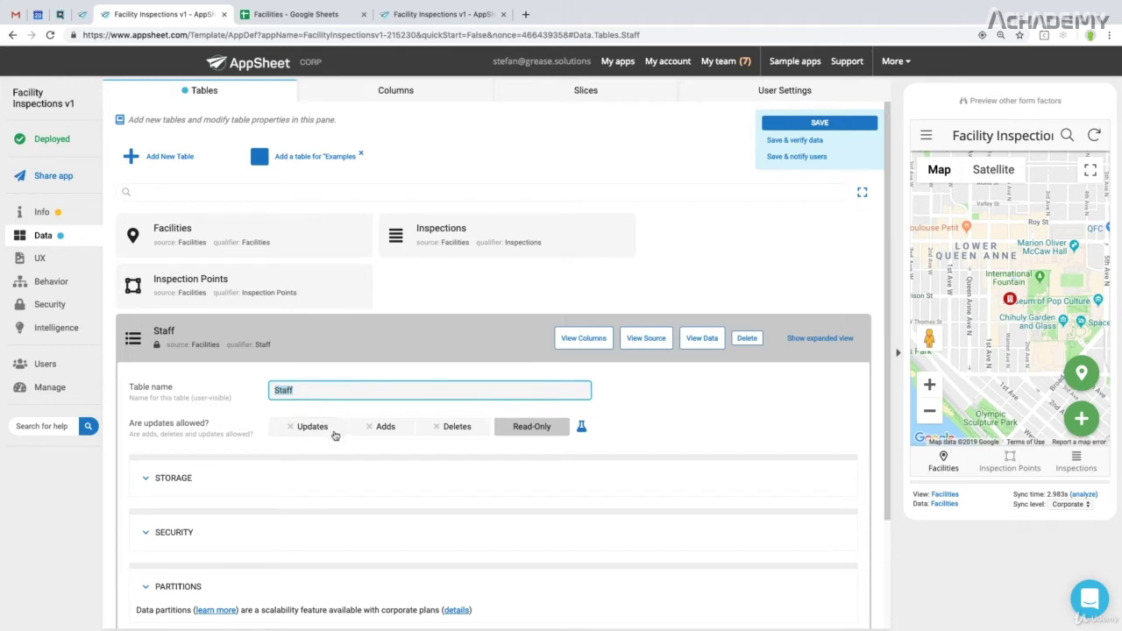
{"action": "left_click", "coordinate": [448, 339]}
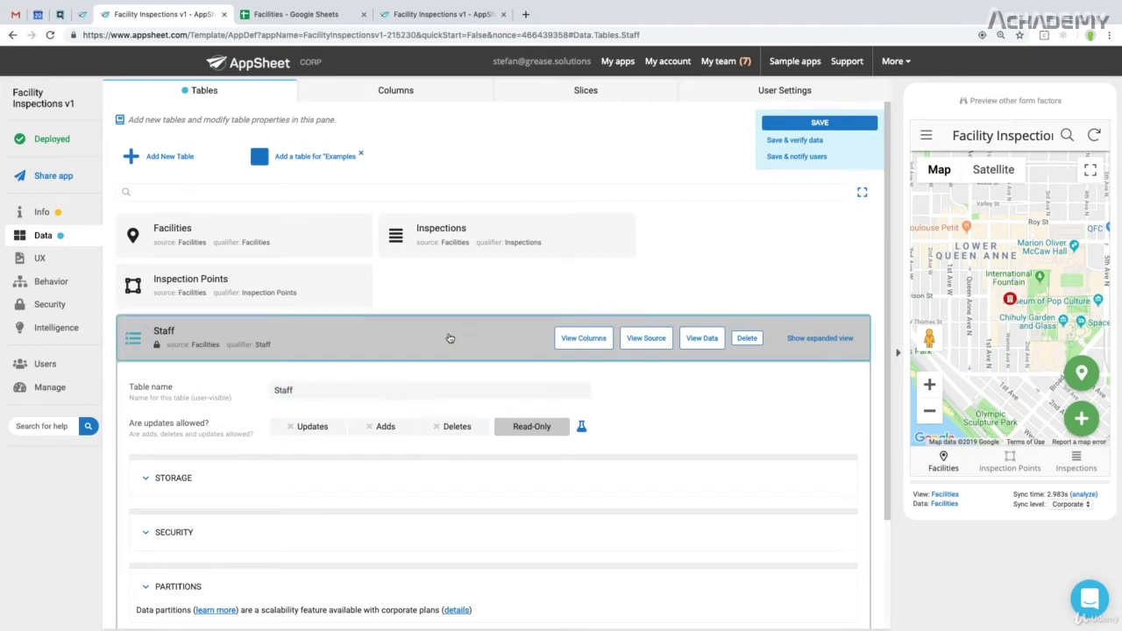
{"action": "left_click", "coordinate": [771, 123]}
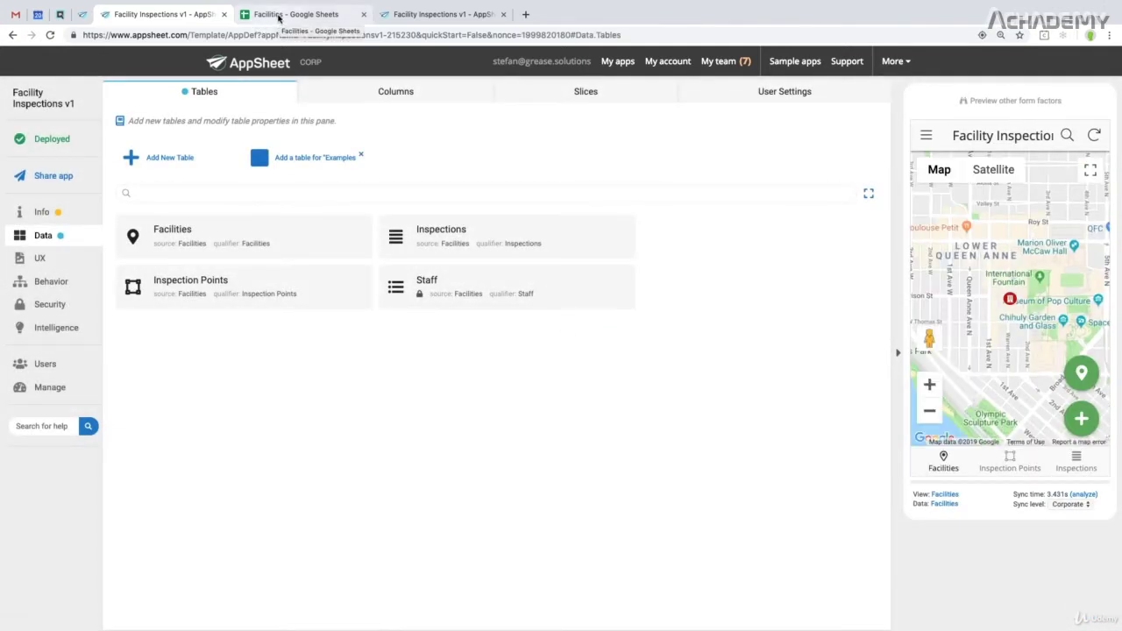
Switch to the Facilities spreadsheet in Google Sheets and select the header row of the Facilities worksheet.
{"action": "left_click", "coordinate": [262, 195]}
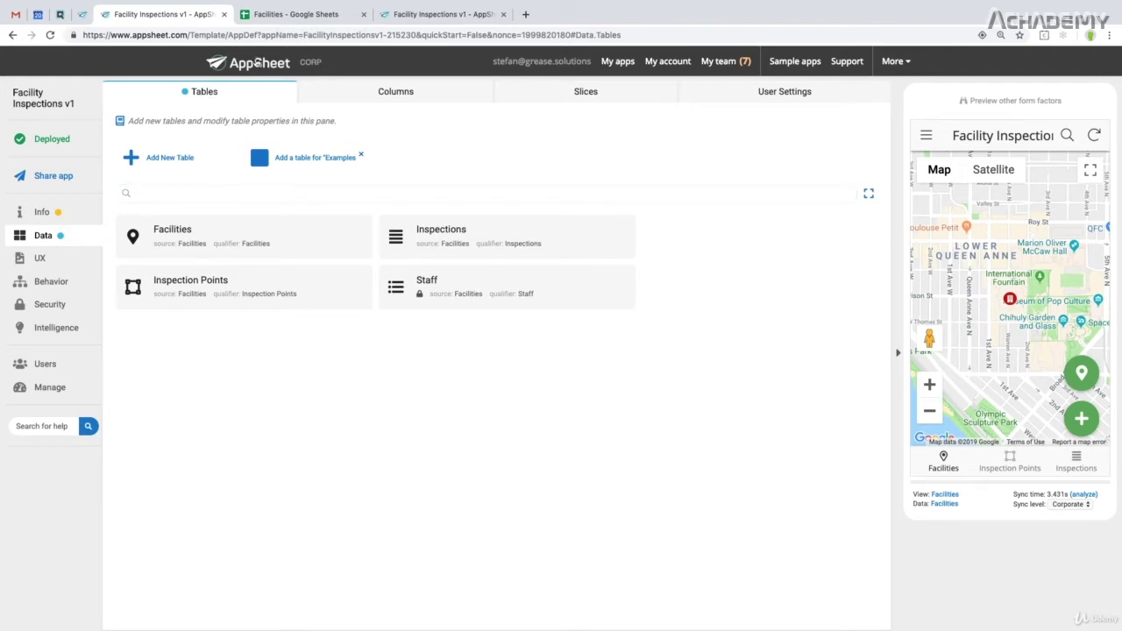
{"action": "left_click", "coordinate": [272, 14]}
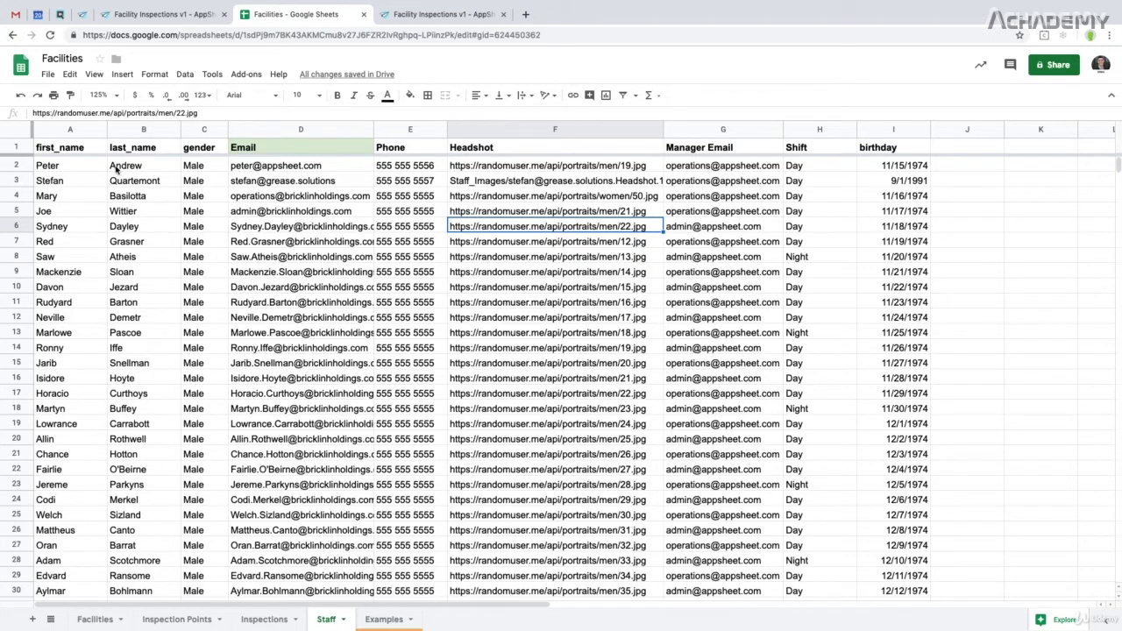
{"action": "left_click", "coordinate": [92, 619]}
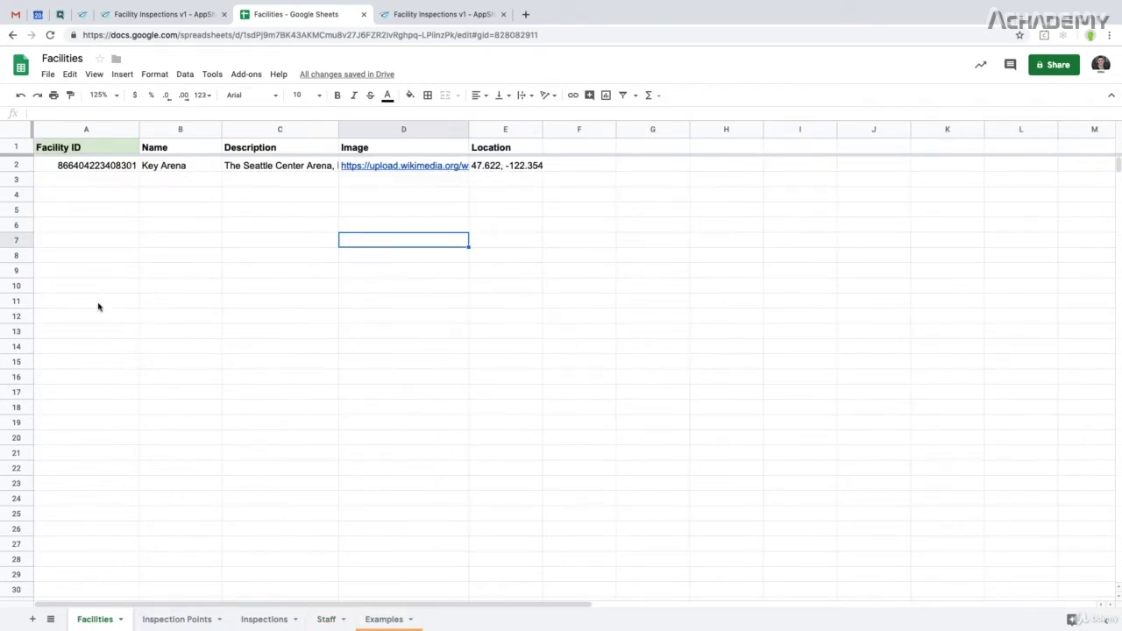
{"action": "left_click", "coordinate": [14, 148]}
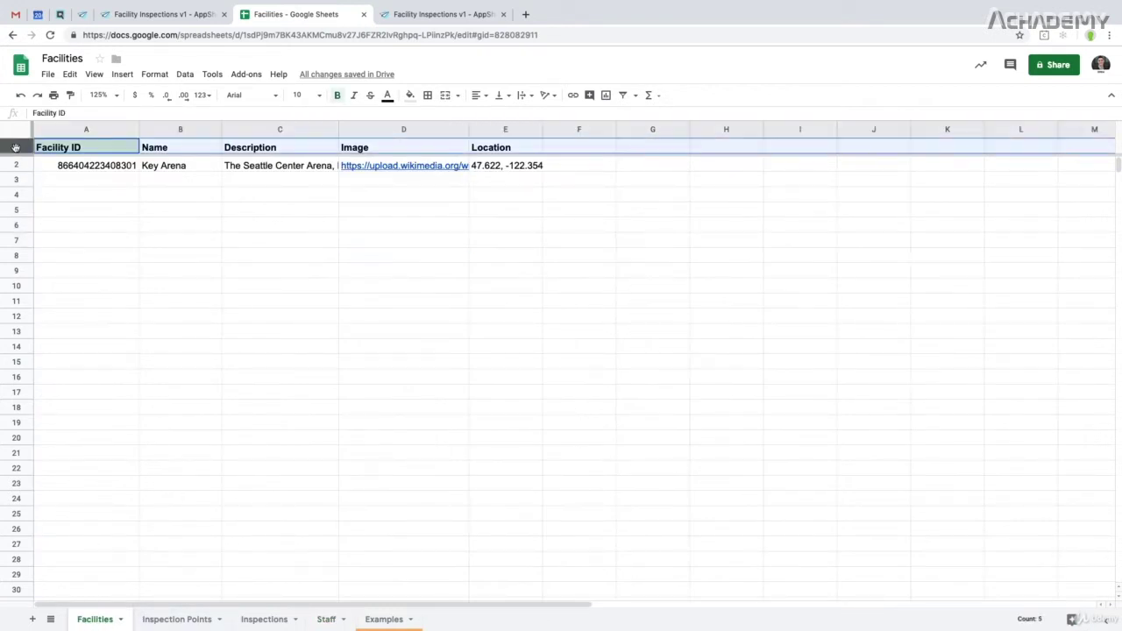
Review the Facility ID, Name, Description and Image column headers of the Facilities worksheet.
{"action": "left_click", "coordinate": [74, 149]}
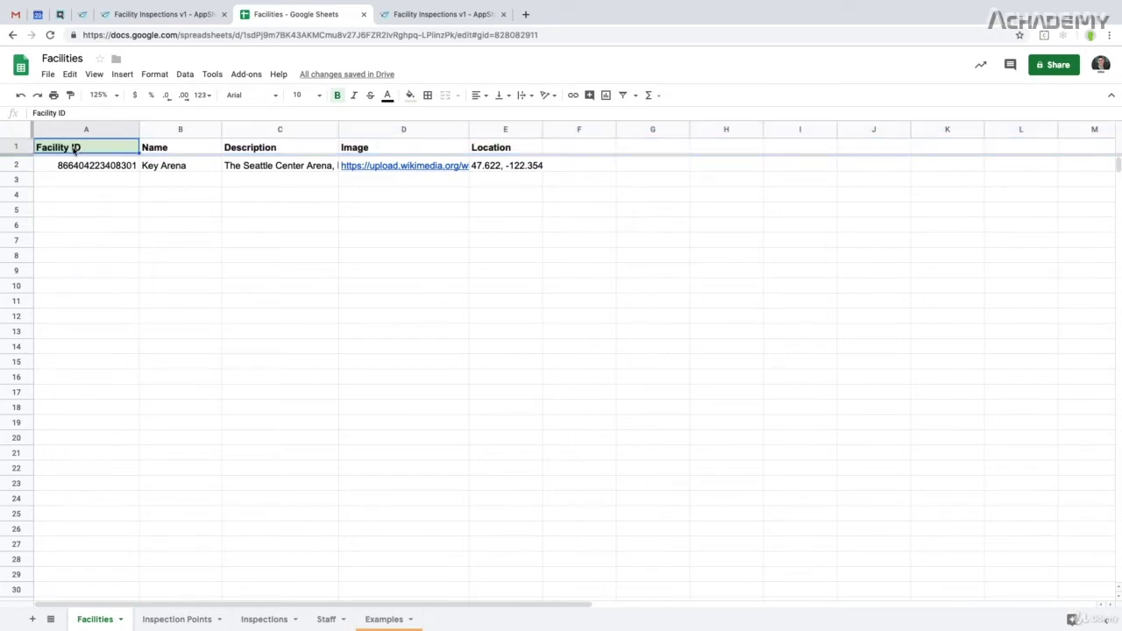
{"action": "left_click", "coordinate": [163, 154]}
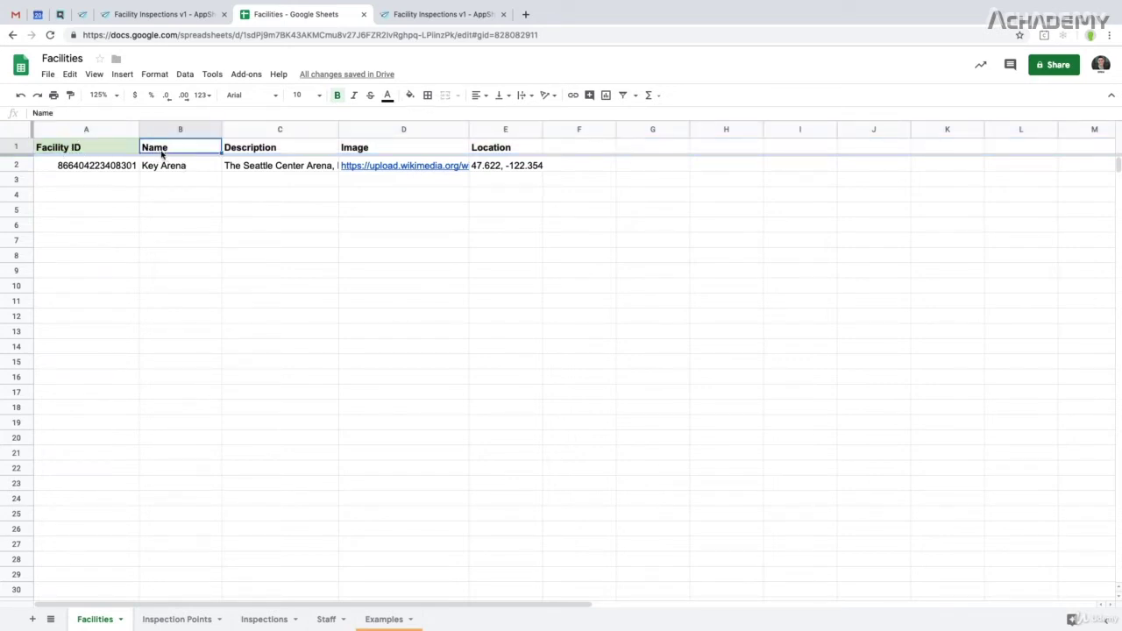
{"action": "left_click", "coordinate": [256, 154]}
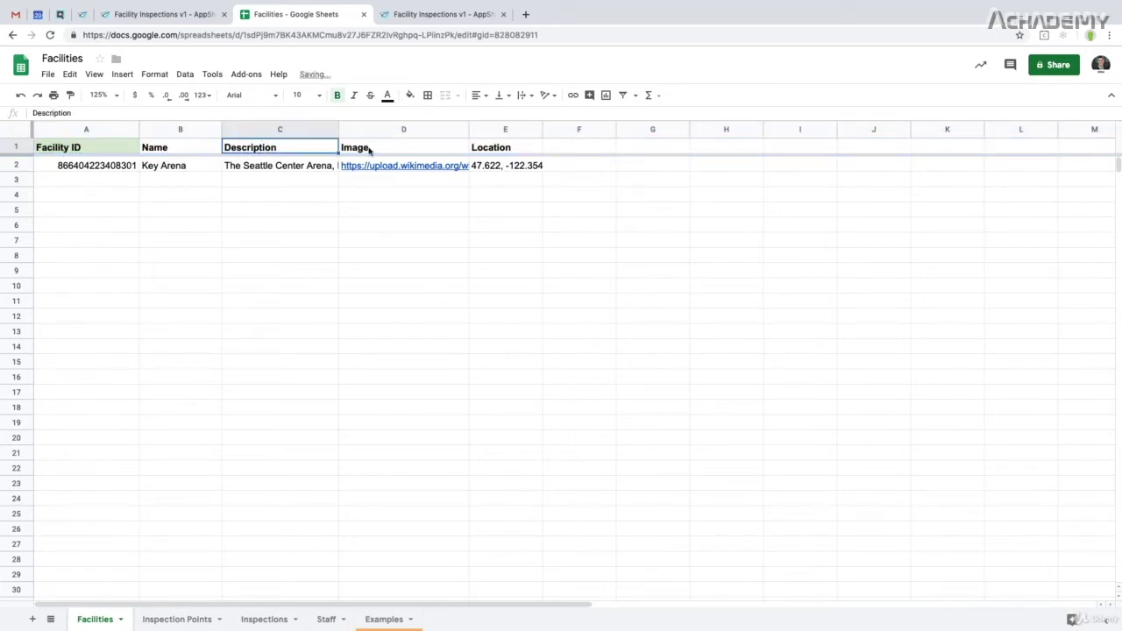
{"action": "left_click", "coordinate": [371, 152]}
{"action": "left_click", "coordinate": [112, 154]}
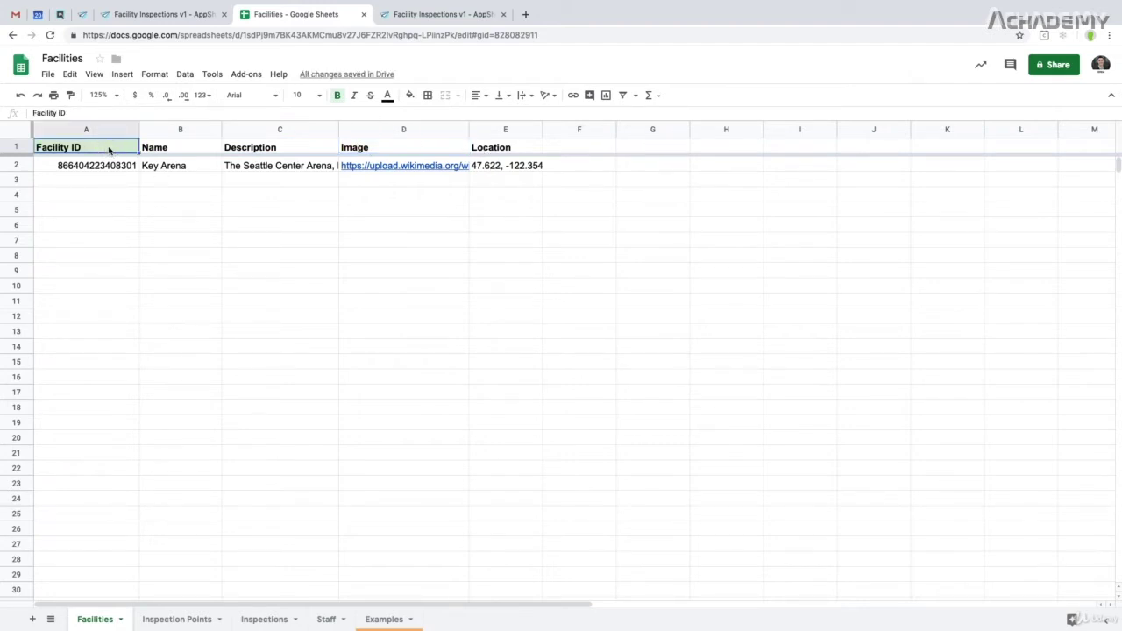
{"action": "left_click", "coordinate": [77, 211]}
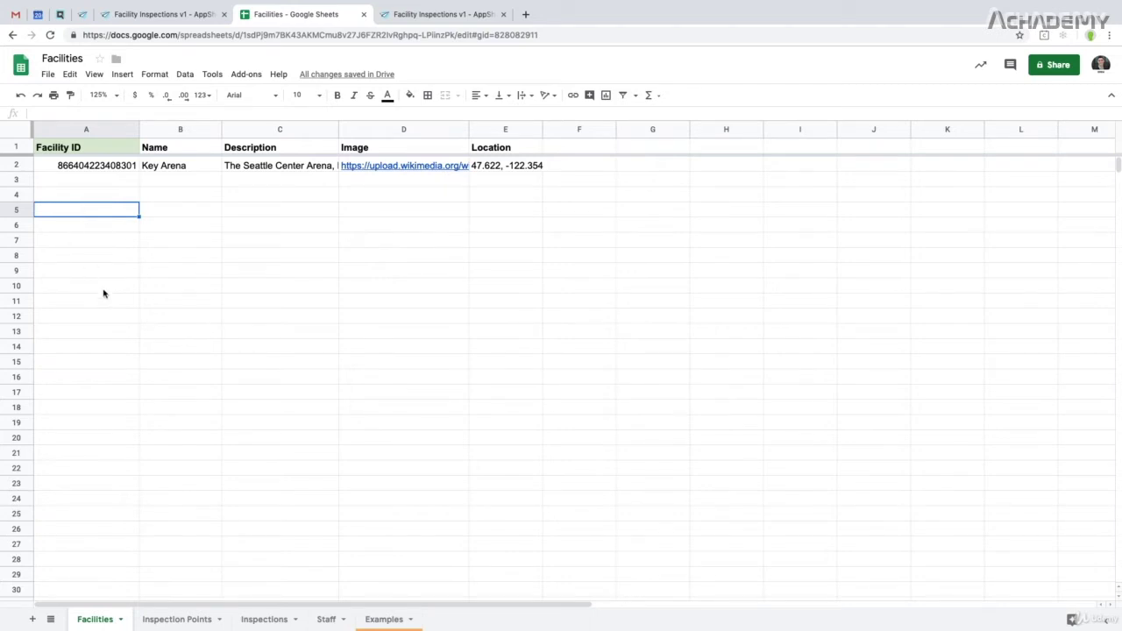
Go through the Facilities header row from Facility ID to Location and select the data row beneath it.
{"action": "left_click", "coordinate": [14, 147]}
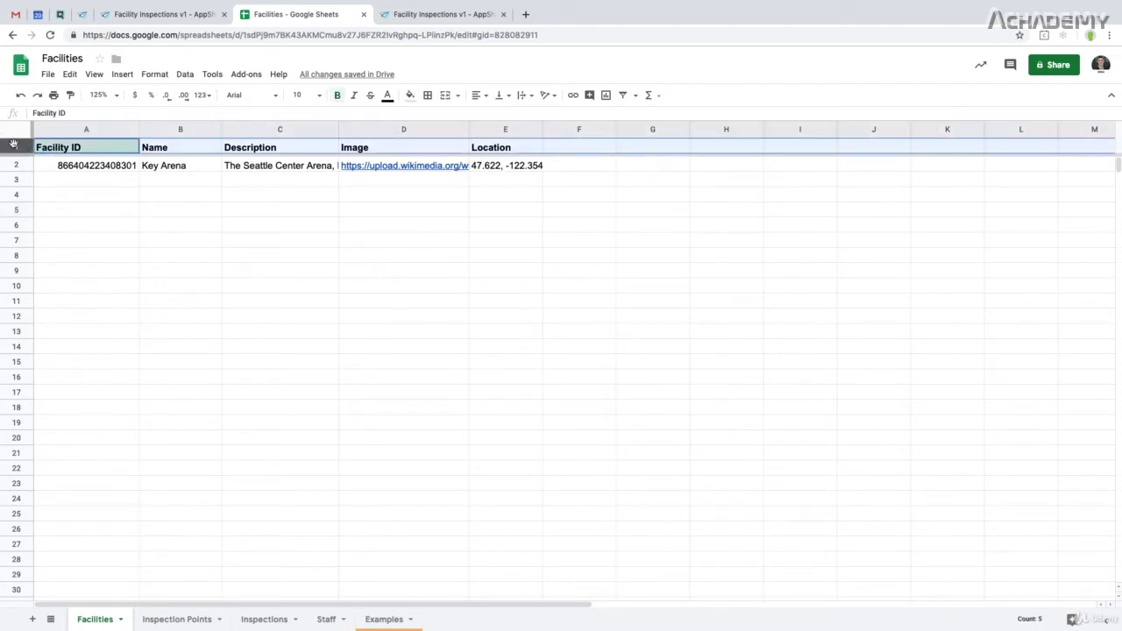
{"action": "left_click", "coordinate": [93, 150]}
{"action": "left_click", "coordinate": [181, 152]}
{"action": "left_click", "coordinate": [234, 155]}
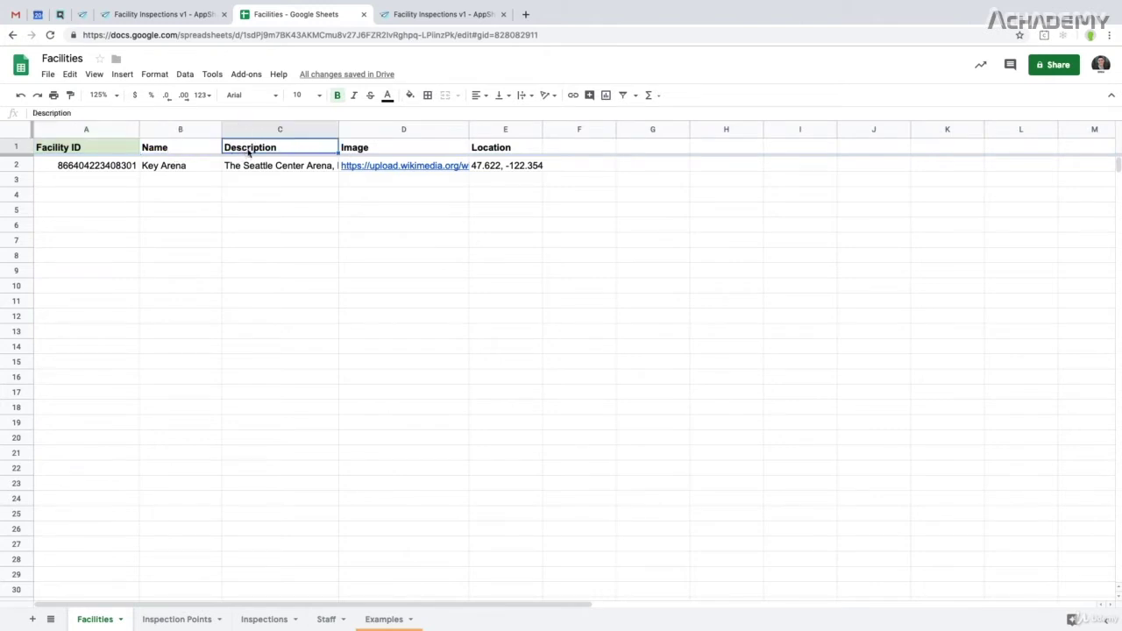
{"action": "left_click", "coordinate": [366, 155]}
{"action": "left_click", "coordinate": [498, 150]}
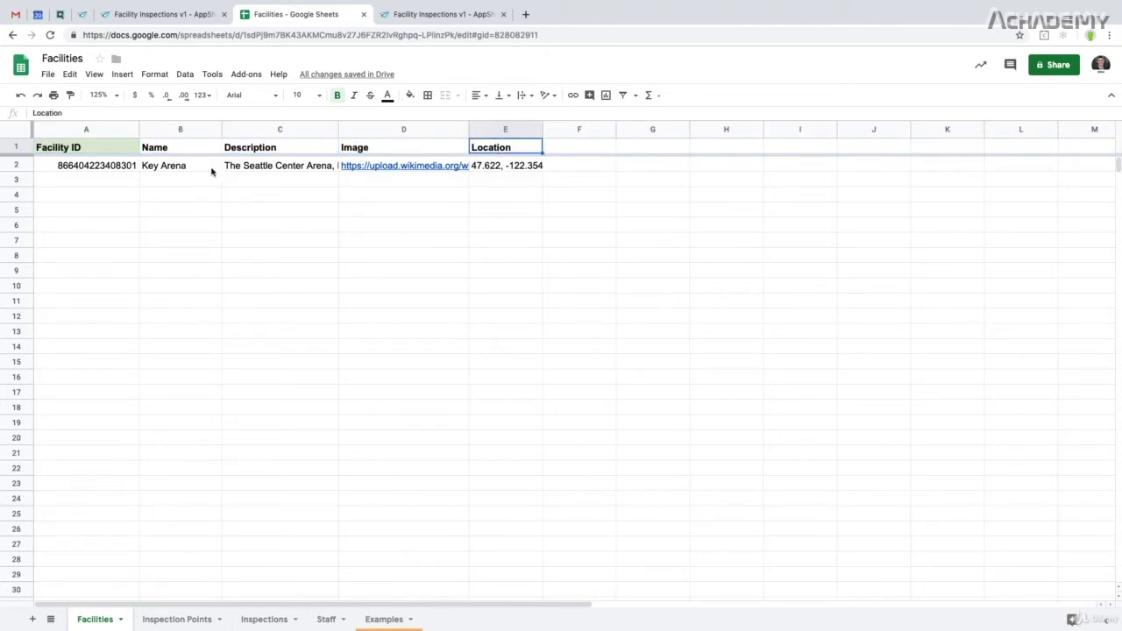
{"action": "key", "text": "Down"}
{"action": "left_click", "coordinate": [56, 170]}
{"action": "left_click", "coordinate": [18, 165]}
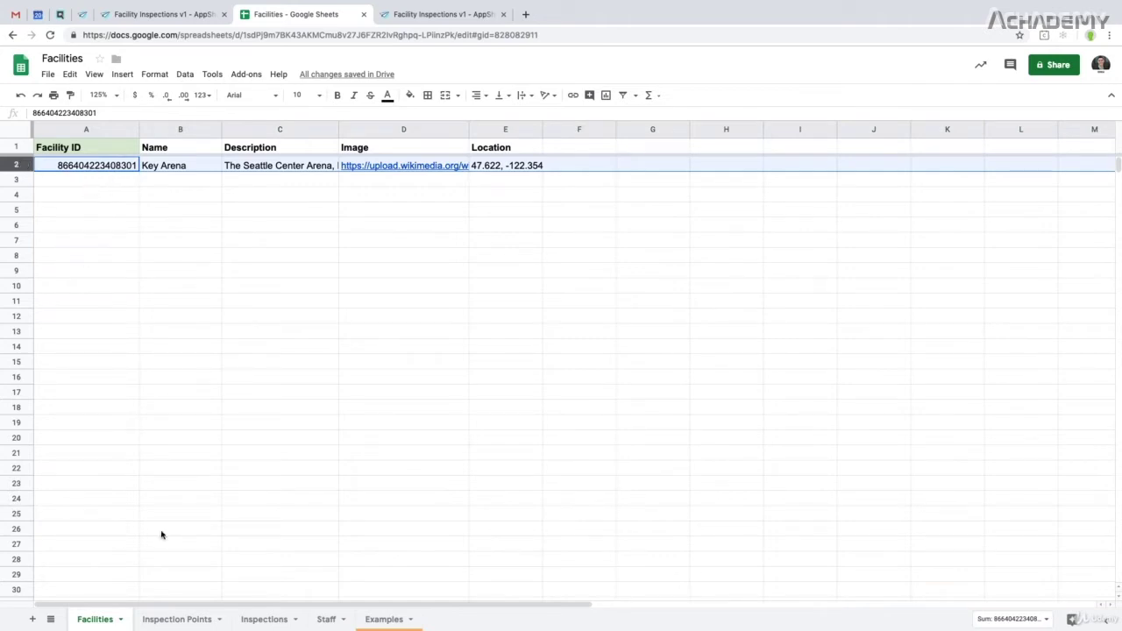
Select all records in the Inspection Points worksheet and compare that sheet with the Facilities and Inspections worksheets.
{"action": "left_click", "coordinate": [166, 619]}
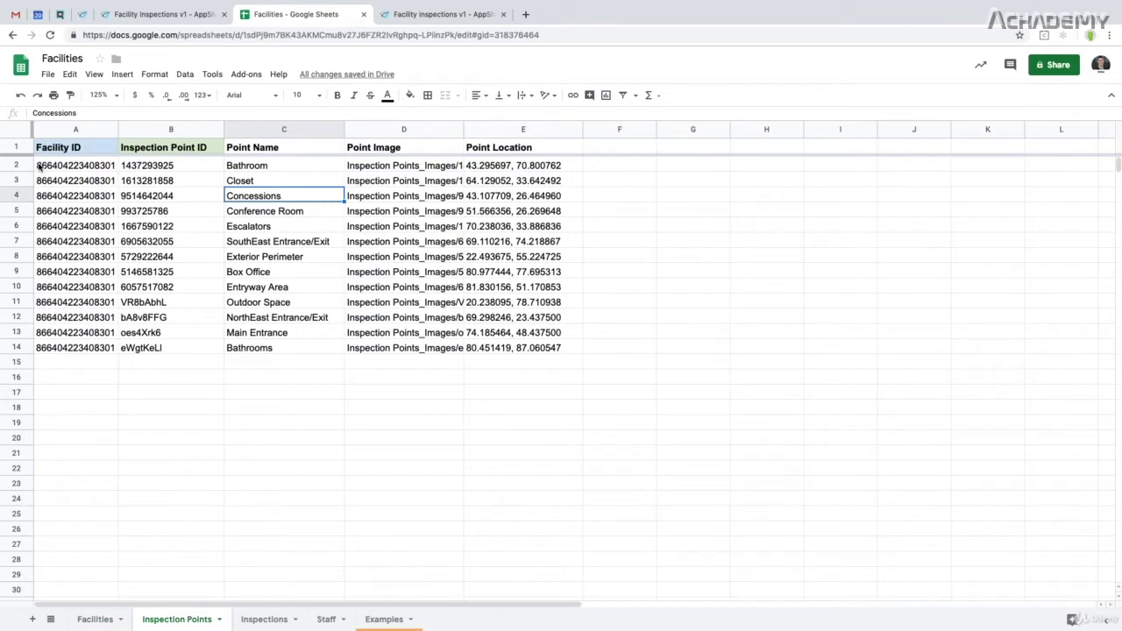
{"action": "left_click_drag", "start_coordinate": [50, 167], "coordinate": [478, 353]}
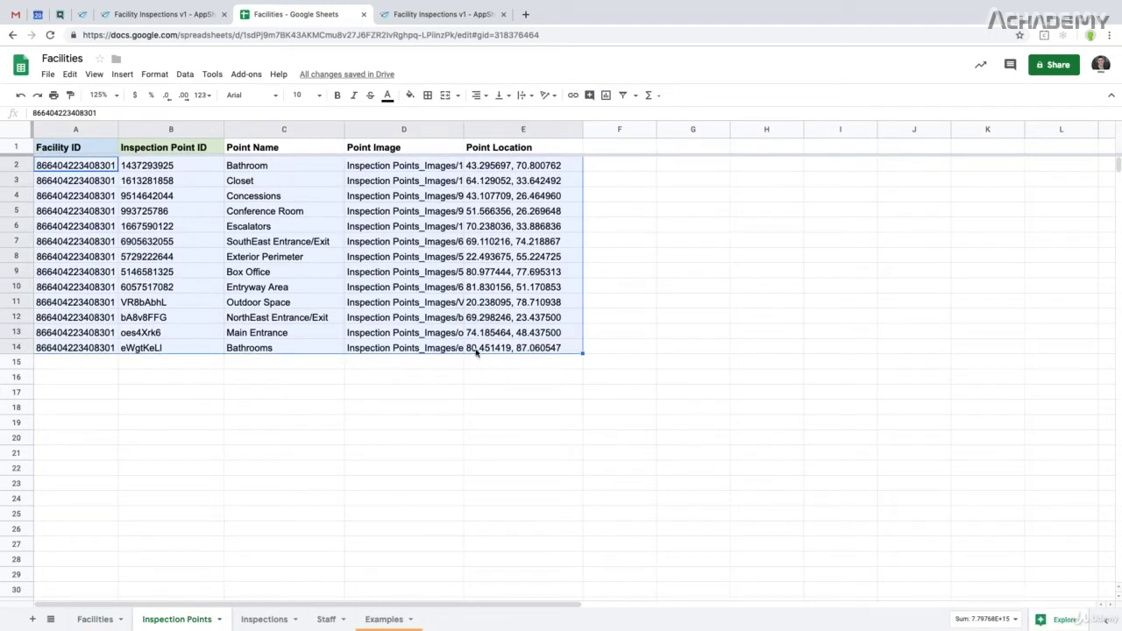
{"action": "left_click", "coordinate": [95, 618]}
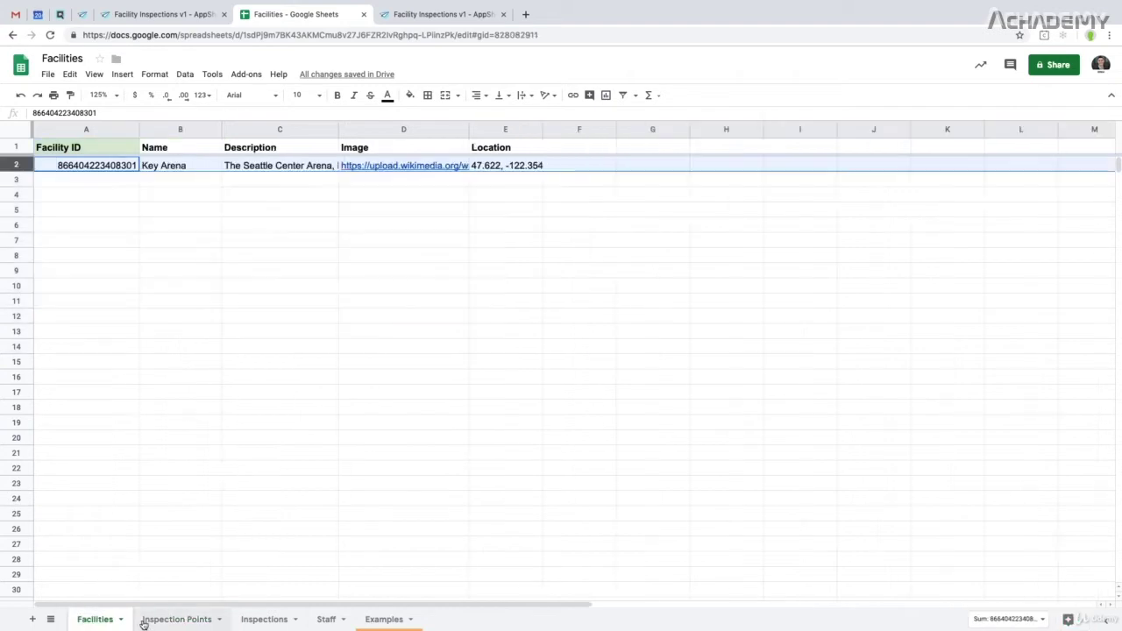
{"action": "left_click", "coordinate": [172, 618]}
{"action": "left_click", "coordinate": [250, 618]}
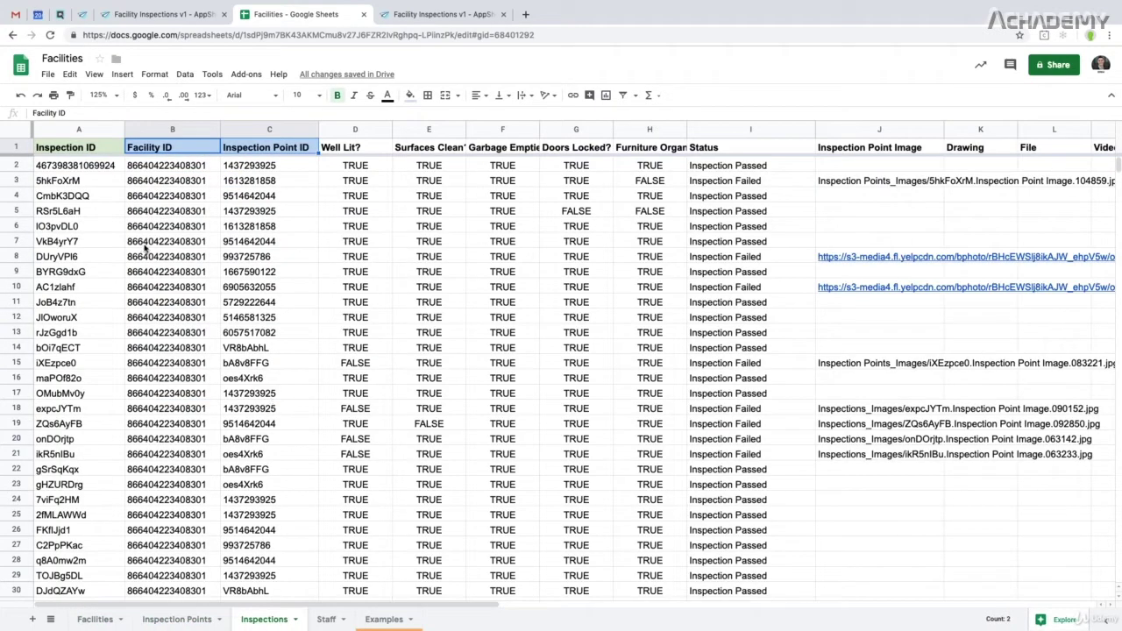
{"action": "left_click", "coordinate": [97, 618]}
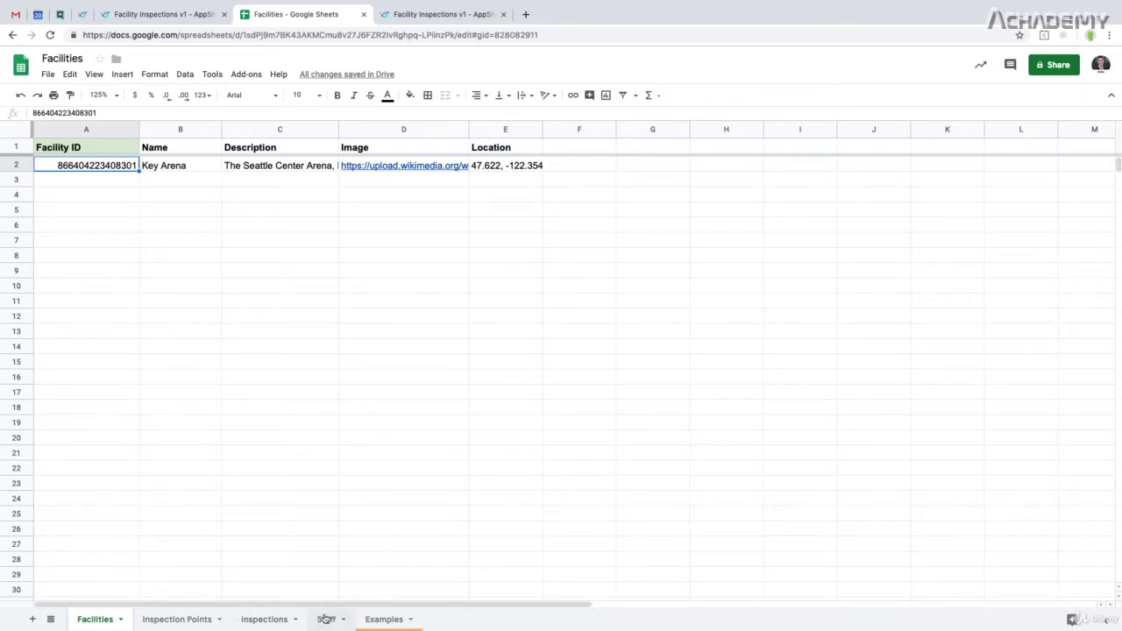
Open the Examples worksheet and look over its table structure examples, from Good Table Structure to Pivot Tables.
{"action": "left_click", "coordinate": [383, 619]}
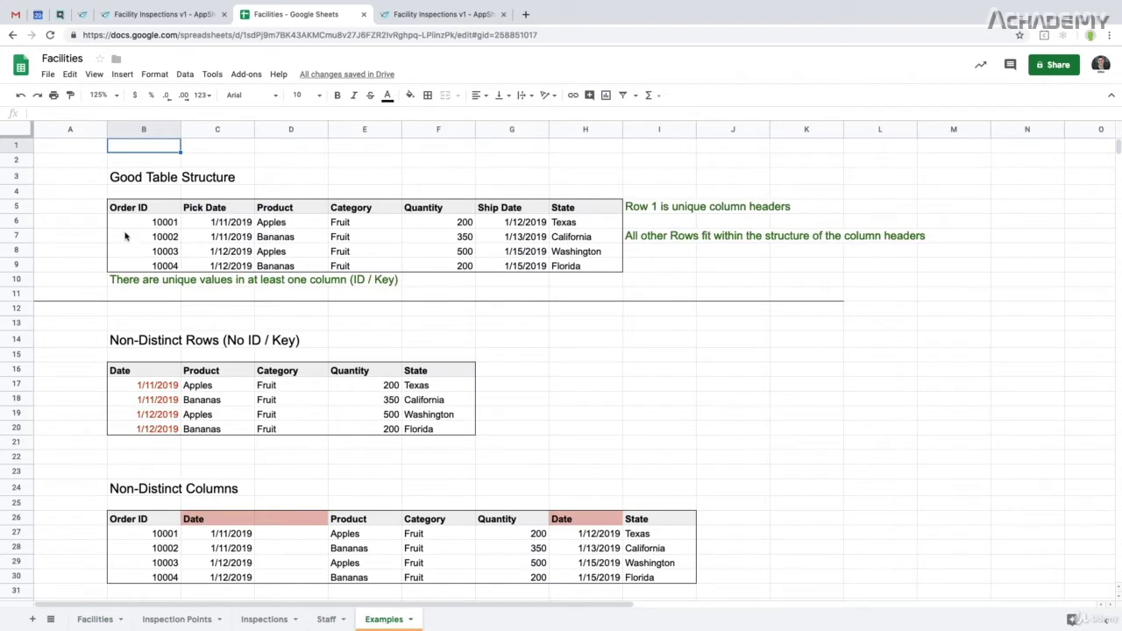
{"action": "left_click", "coordinate": [139, 209]}
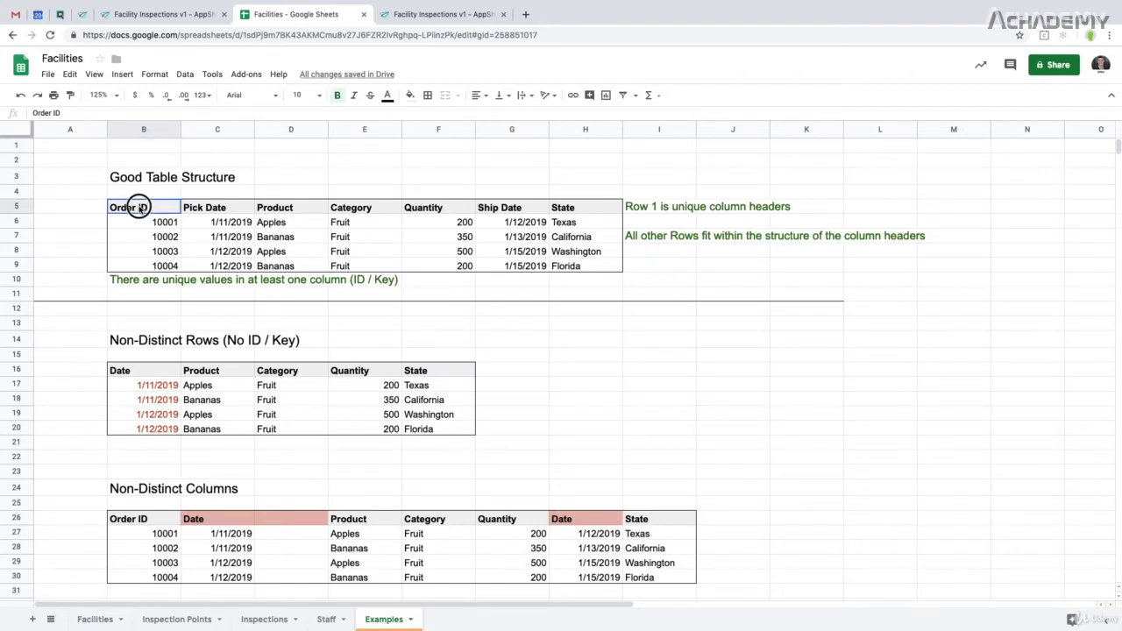
{"action": "left_click", "coordinate": [157, 253]}
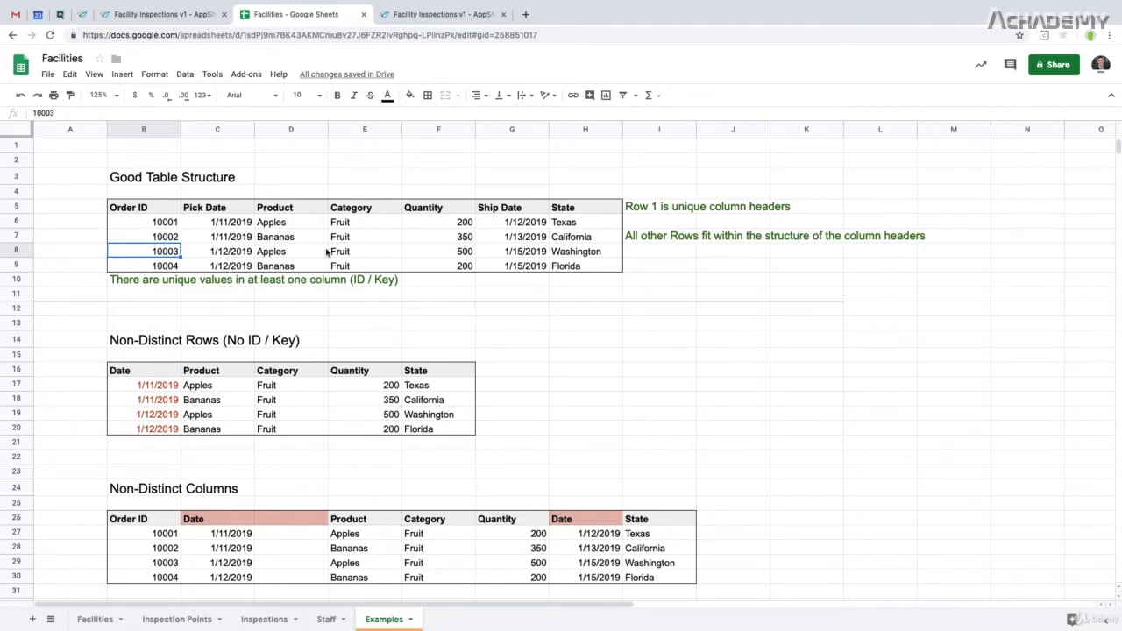
{"action": "scroll", "coordinate": [293, 384], "scroll_direction": "down", "scroll_amount": 5}
{"action": "scroll", "coordinate": [293, 384], "scroll_direction": "down", "scroll_amount": 3}
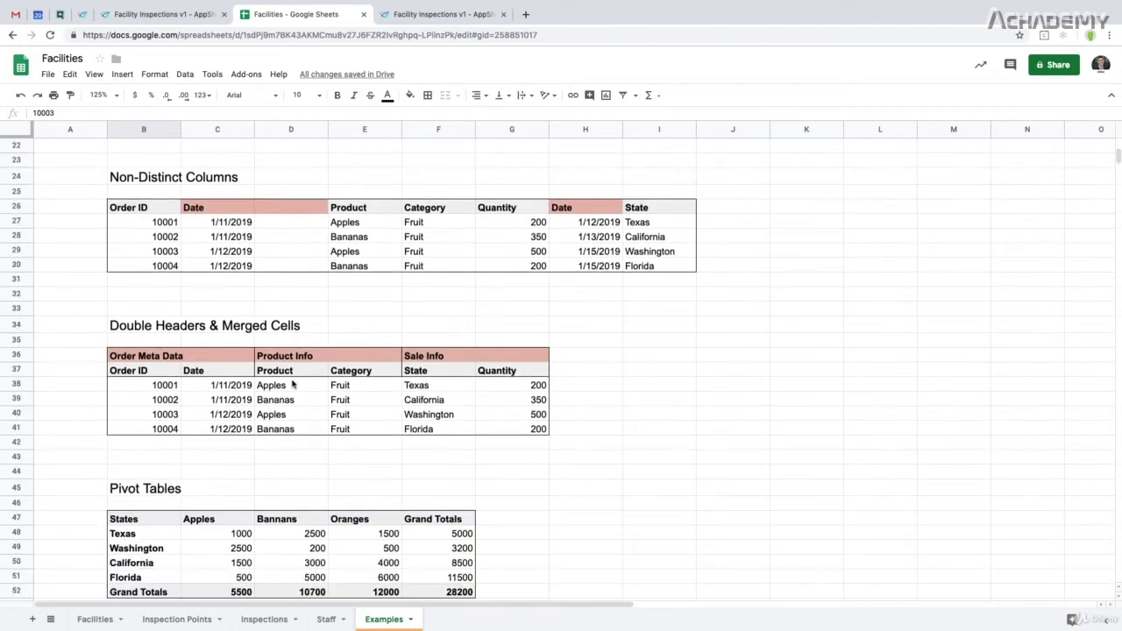
{"action": "scroll", "coordinate": [293, 384], "scroll_direction": "up", "scroll_amount": 5}
{"action": "scroll", "coordinate": [293, 384], "scroll_direction": "up", "scroll_amount": 4}
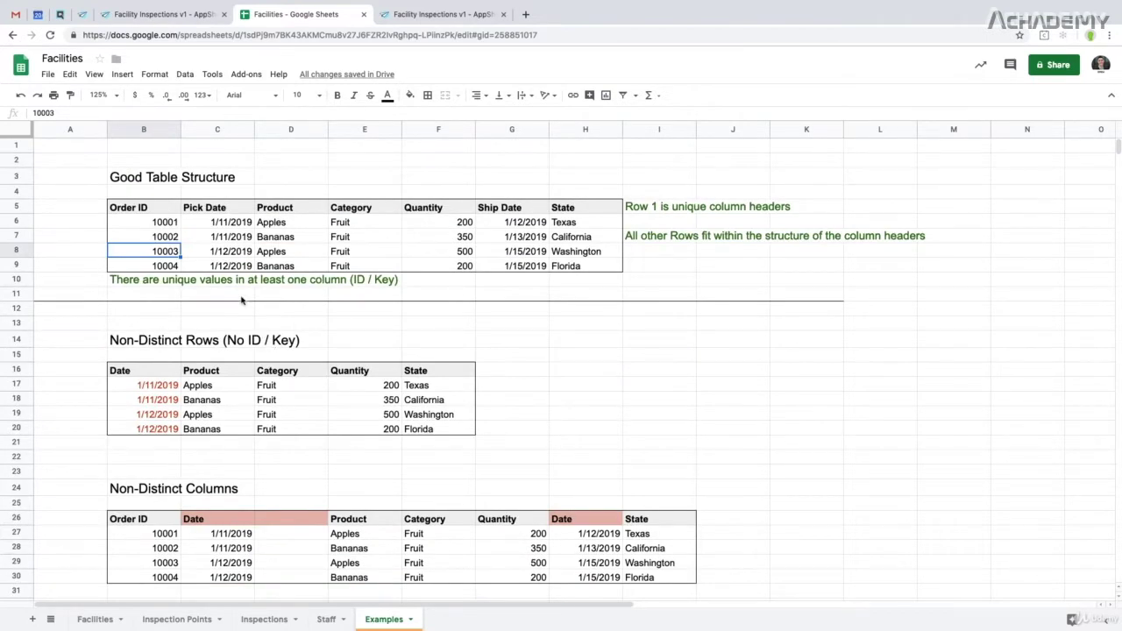
Examine how the data rows of the Good Table Structure example line up with its headers, including State, Ship Date and Product.
{"action": "key", "text": "Up"}
{"action": "key", "text": "Up"}
{"action": "key", "text": "Up"}
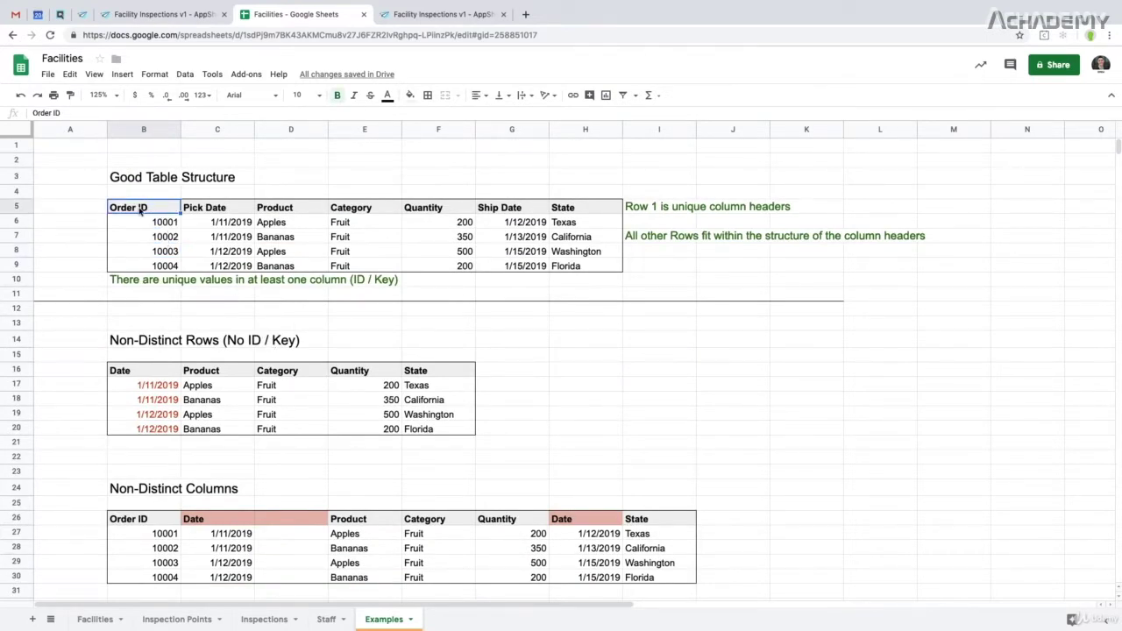
{"action": "left_click_drag", "start_coordinate": [155, 220], "coordinate": [150, 265]}
{"action": "left_click_drag", "start_coordinate": [175, 224], "coordinate": [578, 268]}
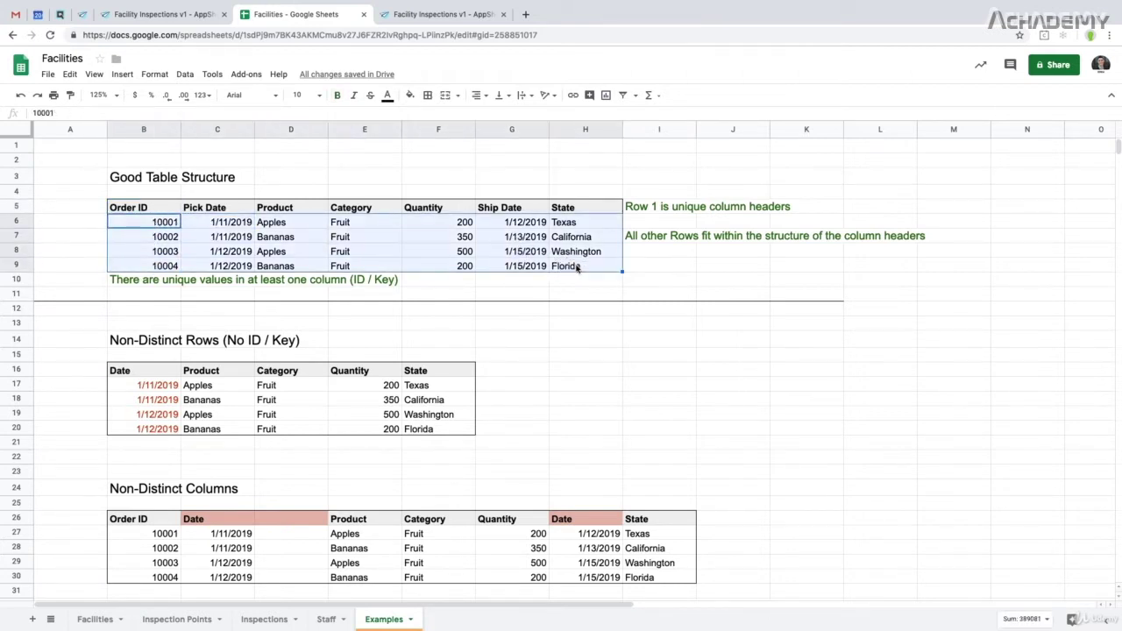
{"action": "left_click", "coordinate": [565, 224]}
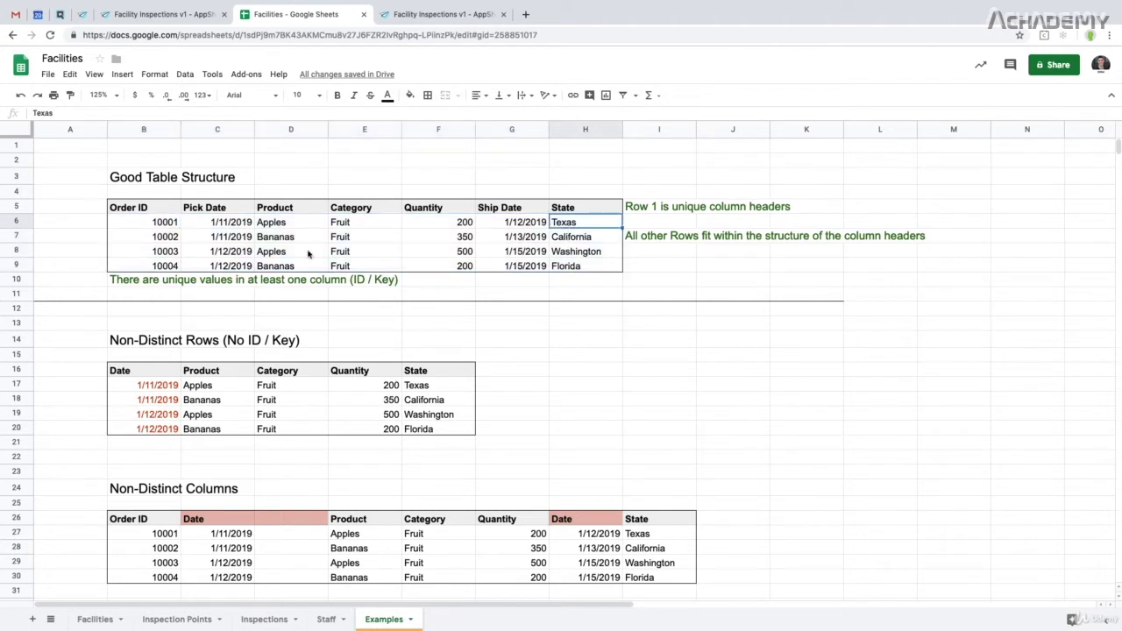
{"action": "left_click", "coordinate": [518, 221]}
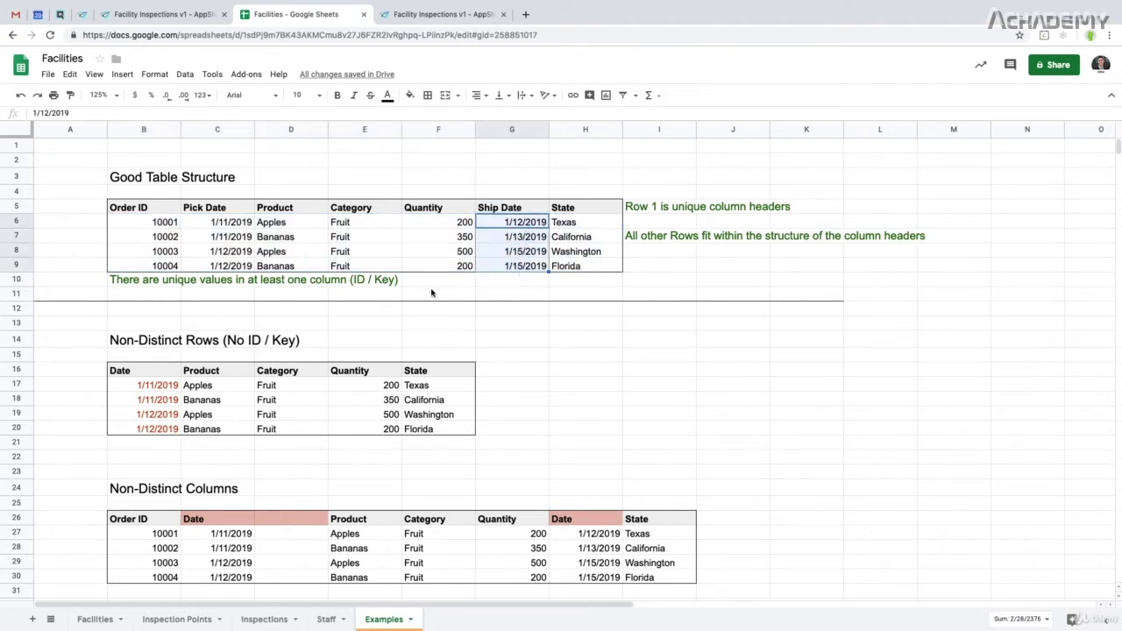
{"action": "left_click", "coordinate": [288, 239]}
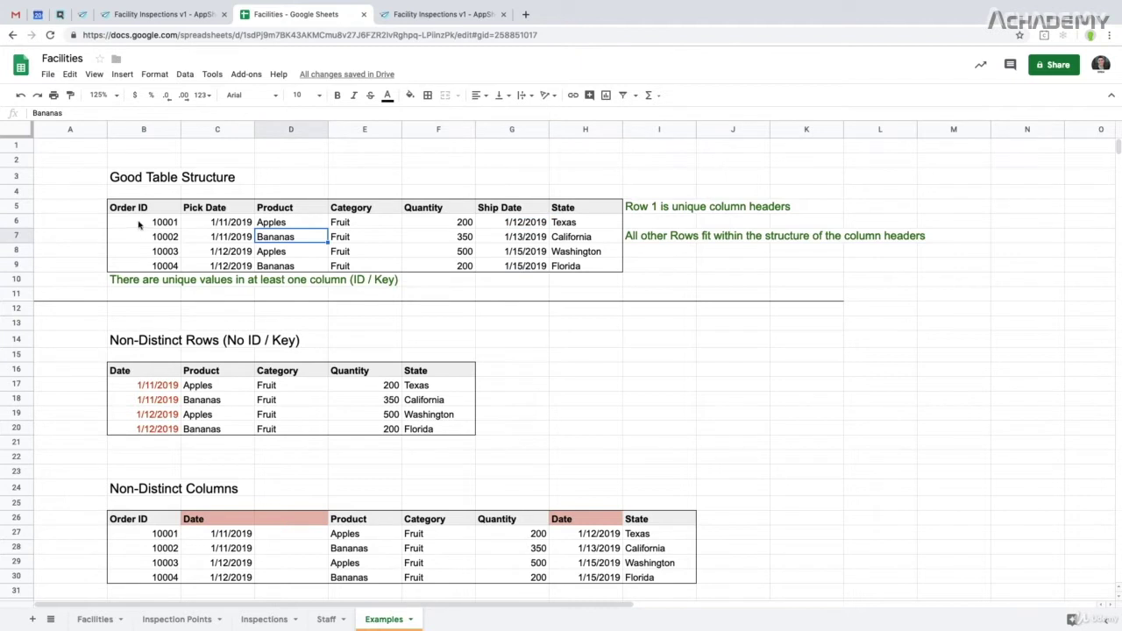
Select the Order ID column values in the Good Table Structure example and read the note about unique values beneath them.
{"action": "left_click", "coordinate": [138, 222]}
{"action": "left_click", "coordinate": [130, 207]}
{"action": "left_click", "coordinate": [137, 266], "text": "shift"}
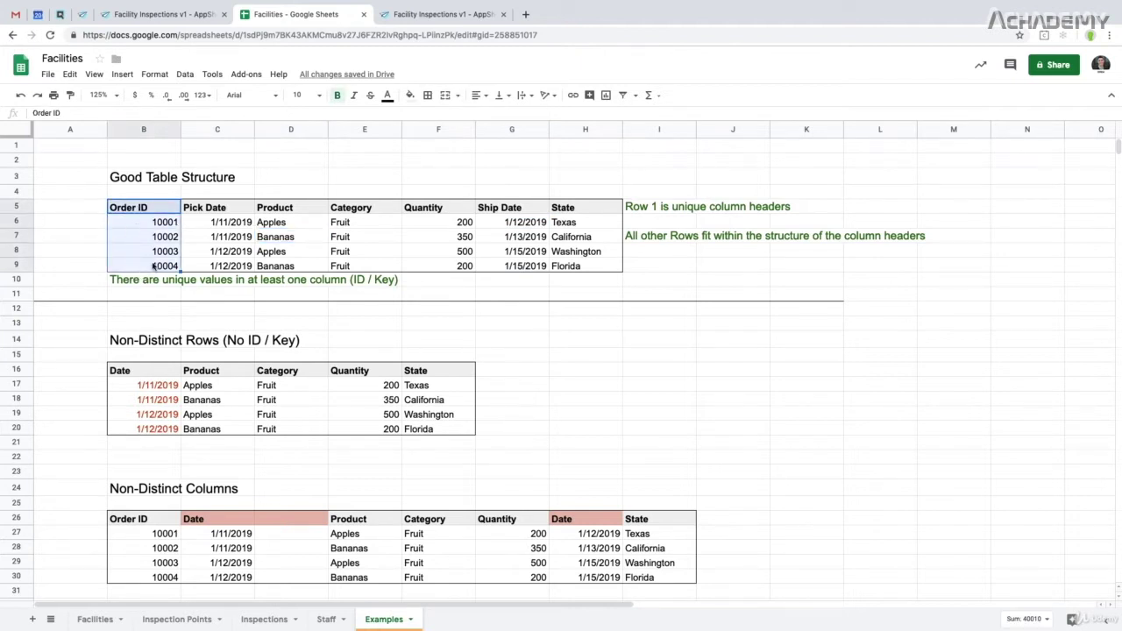
{"action": "left_click_drag", "start_coordinate": [138, 221], "coordinate": [153, 267]}
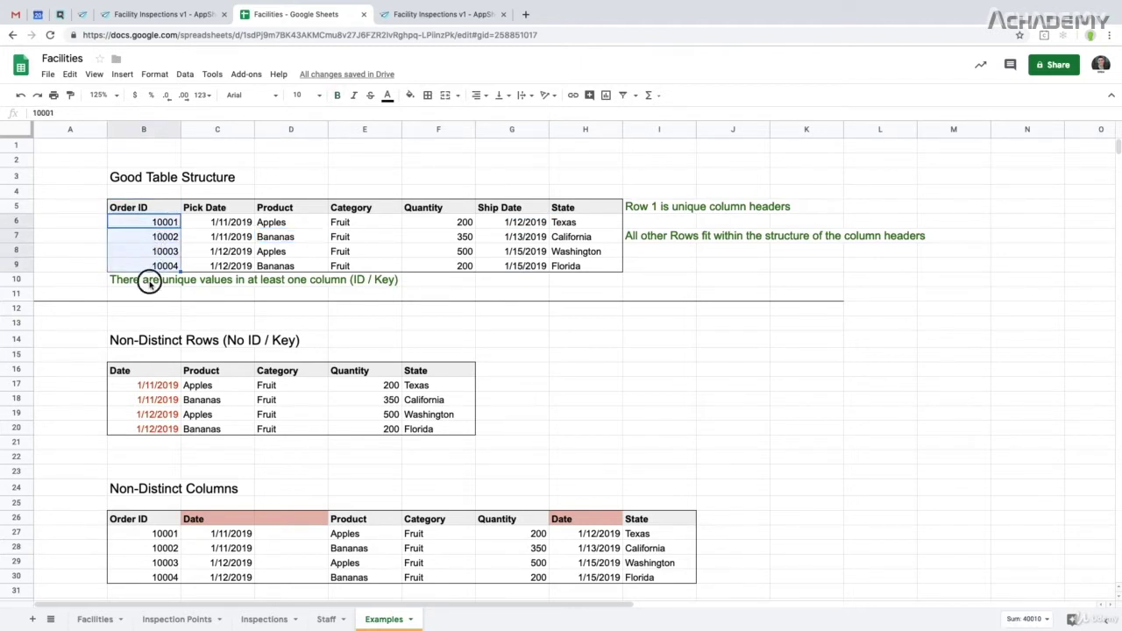
{"action": "left_click", "coordinate": [149, 283]}
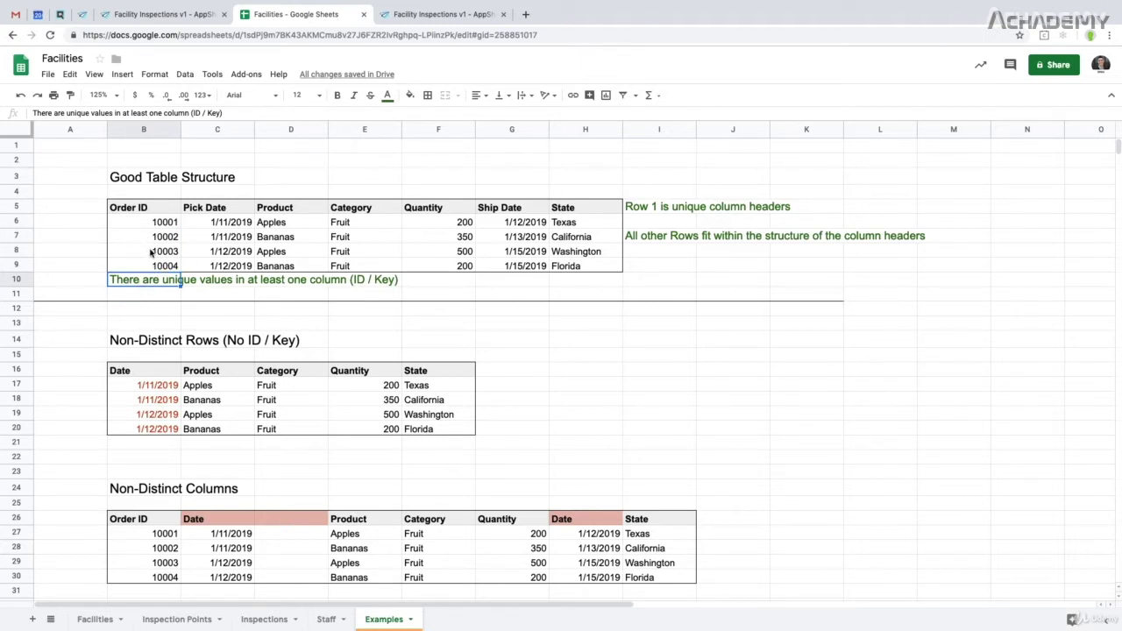
Select the Good Table Structure headers from Order ID to State and read the note about how all other rows fit.
{"action": "left_click", "coordinate": [112, 210]}
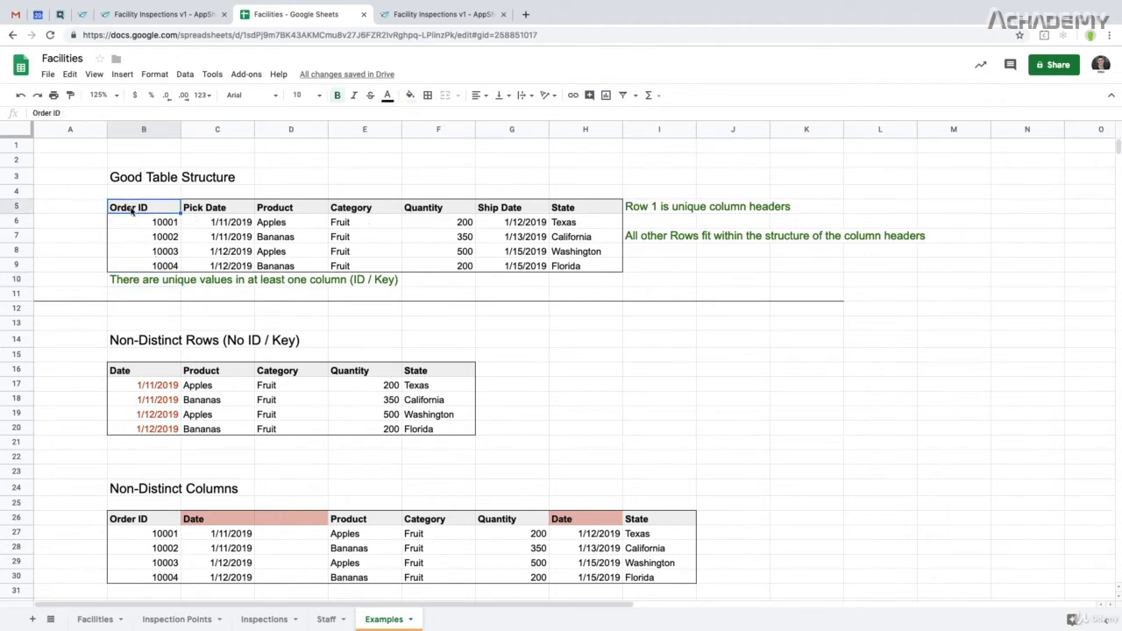
{"action": "left_click_drag", "start_coordinate": [131, 211], "coordinate": [576, 210]}
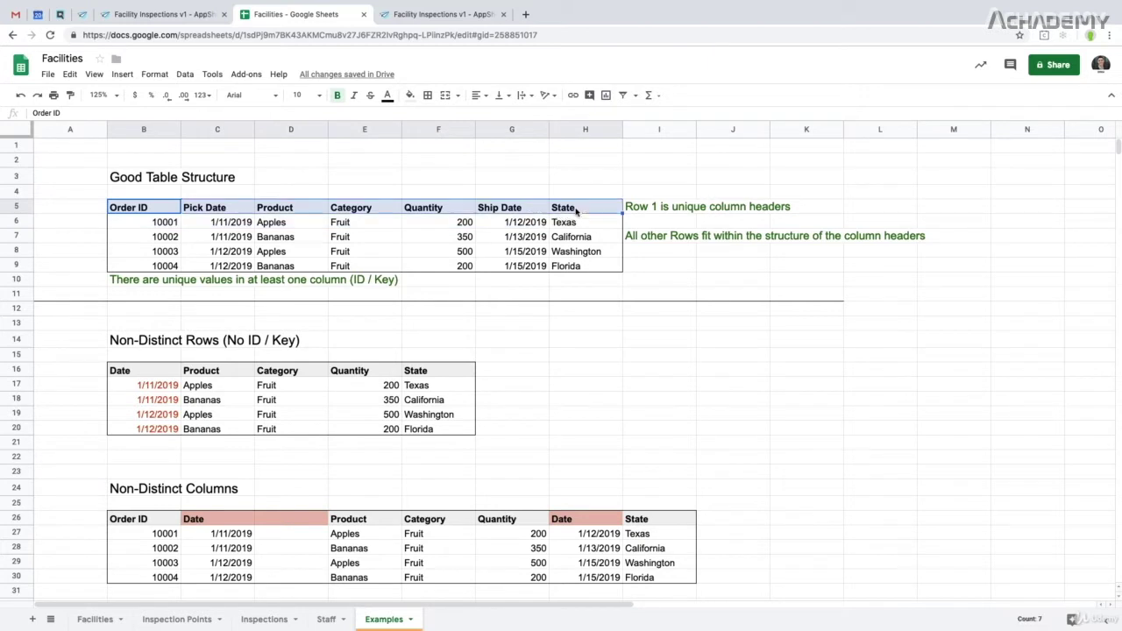
{"action": "left_click", "coordinate": [637, 240]}
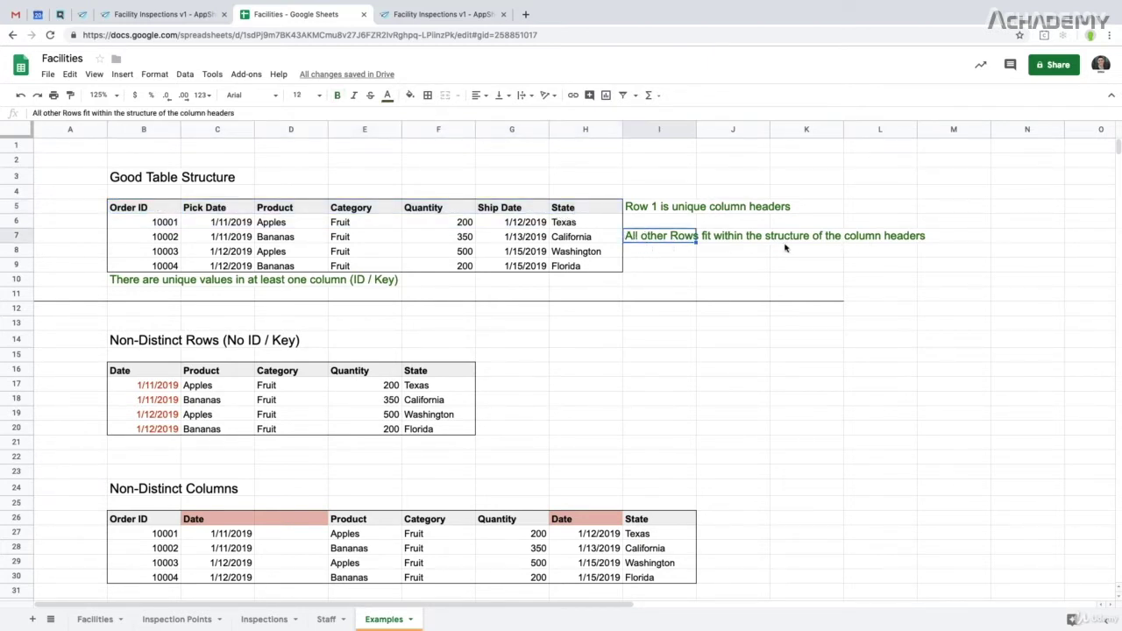
Check the values under the Category, Quantity, Ship Date and State headers of the Good Table Structure example, column by column.
{"action": "left_click", "coordinate": [346, 210]}
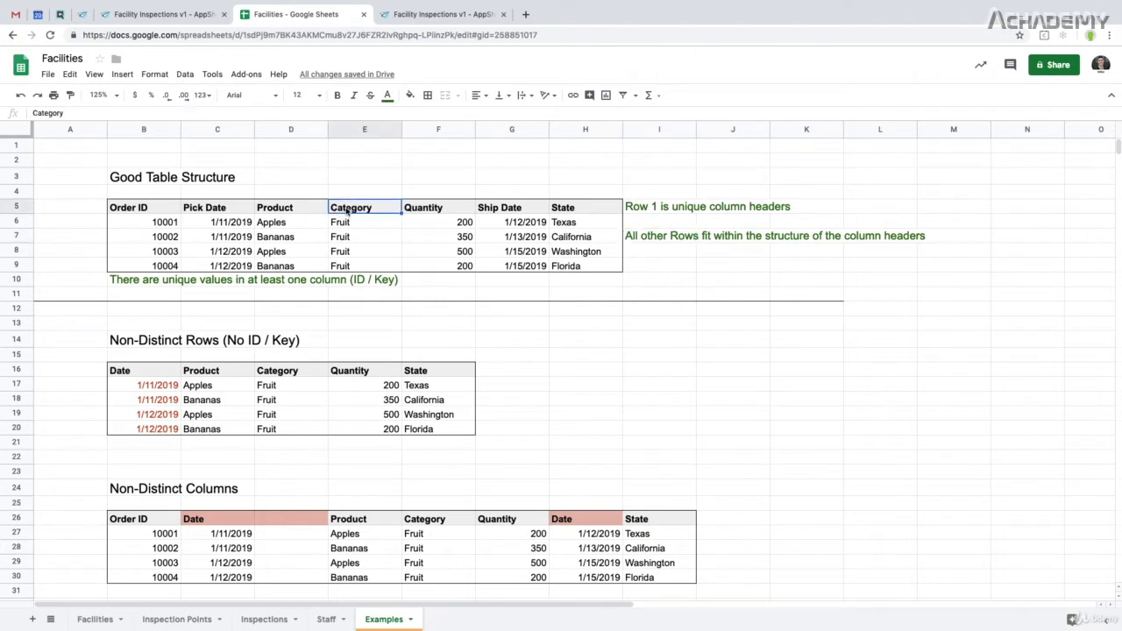
{"action": "left_click_drag", "start_coordinate": [344, 224], "coordinate": [348, 263]}
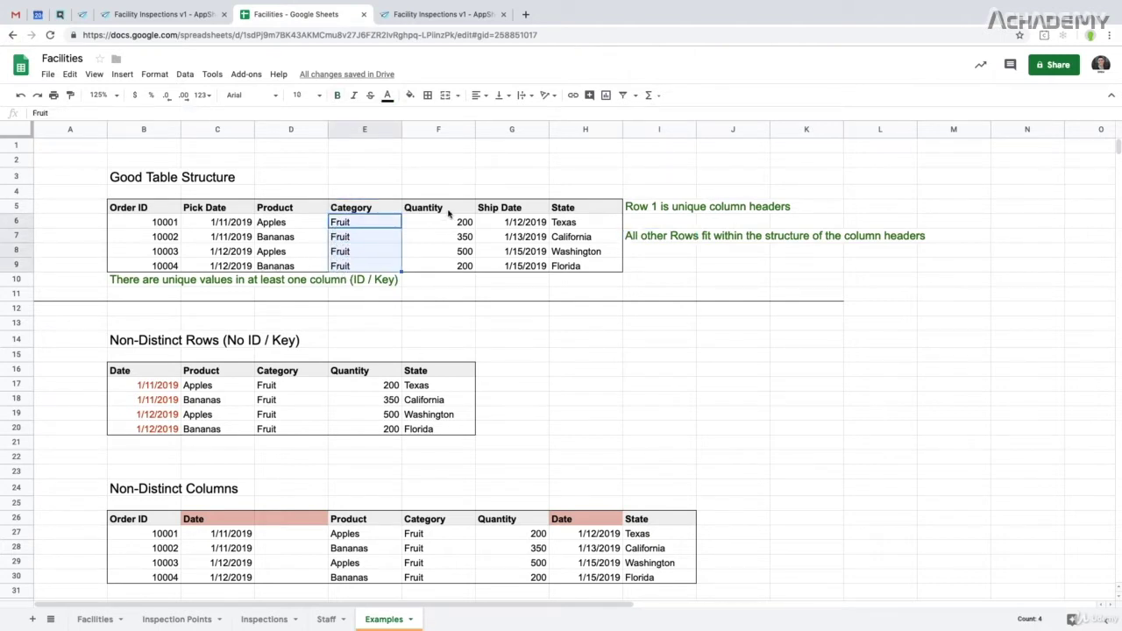
{"action": "left_click_drag", "start_coordinate": [448, 222], "coordinate": [465, 269]}
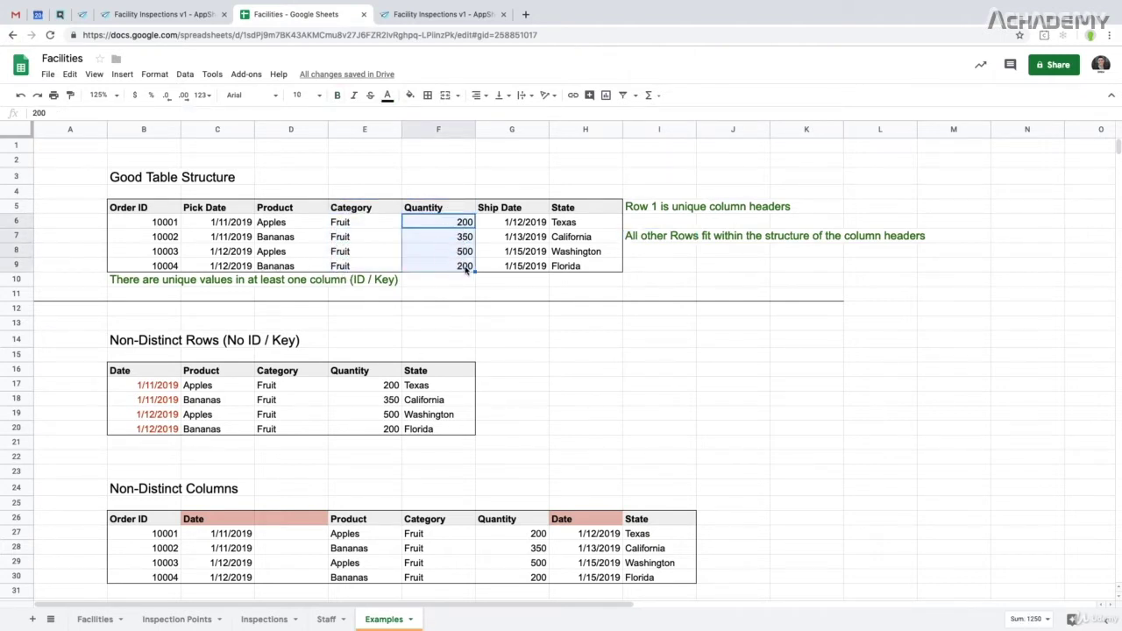
{"action": "left_click", "coordinate": [516, 213]}
{"action": "left_click_drag", "start_coordinate": [516, 222], "coordinate": [509, 268]}
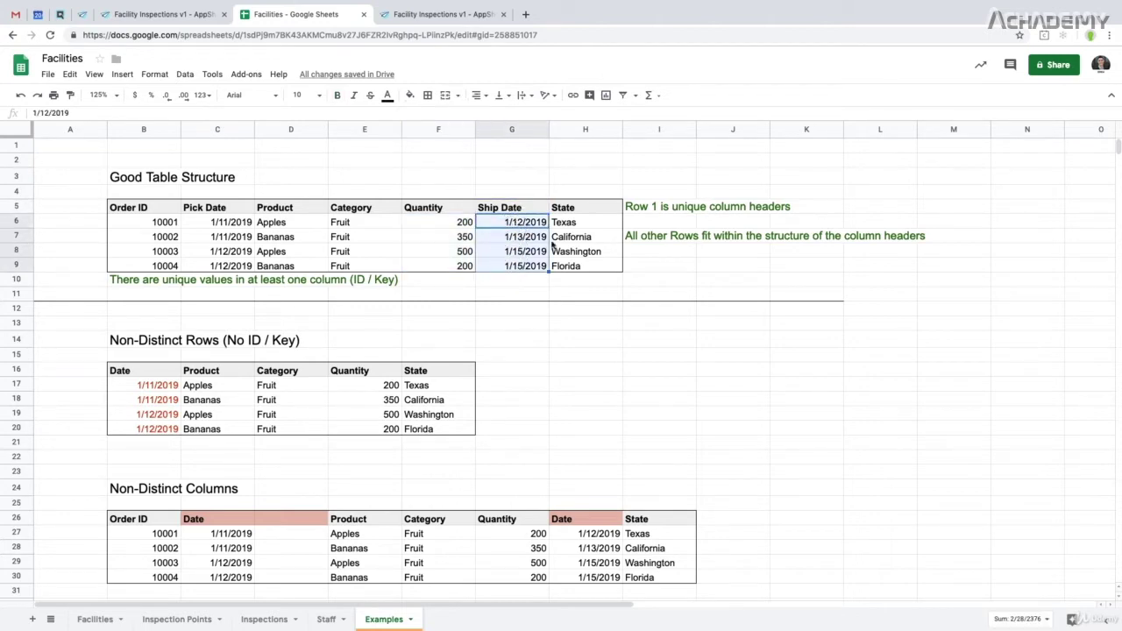
{"action": "left_click_drag", "start_coordinate": [561, 222], "coordinate": [566, 267]}
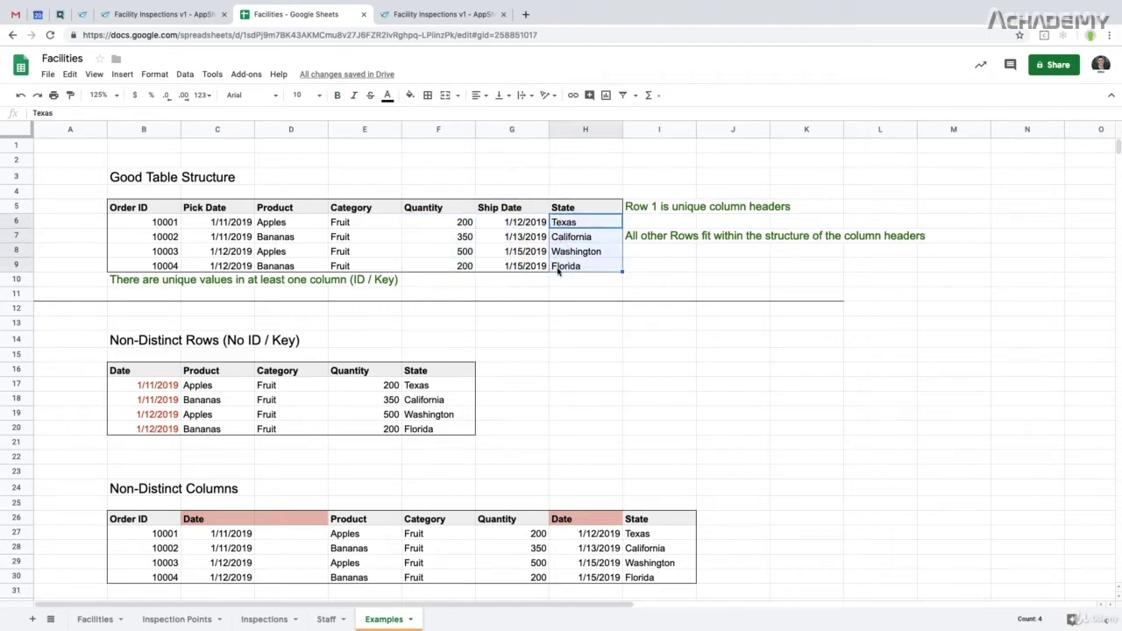
Examine the Non-Distinct Rows (No ID / Key) example, focusing on its Date header and the first two date values.
{"action": "left_click", "coordinate": [179, 342]}
{"action": "scroll", "coordinate": [158, 307], "scroll_direction": "down", "scroll_amount": 1}
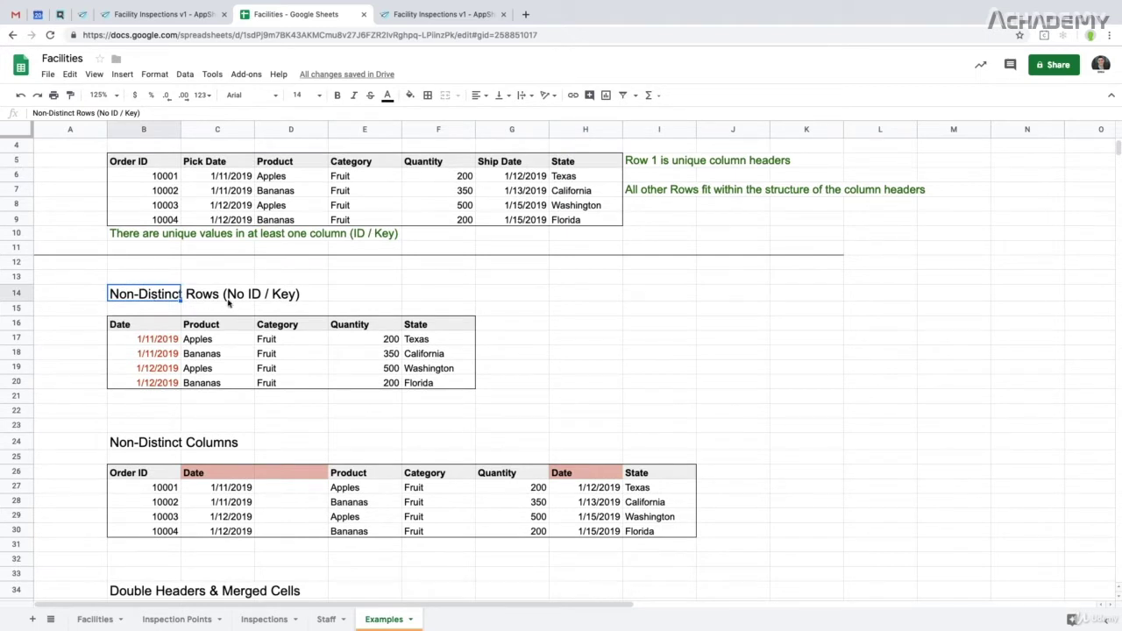
{"action": "left_click", "coordinate": [140, 326]}
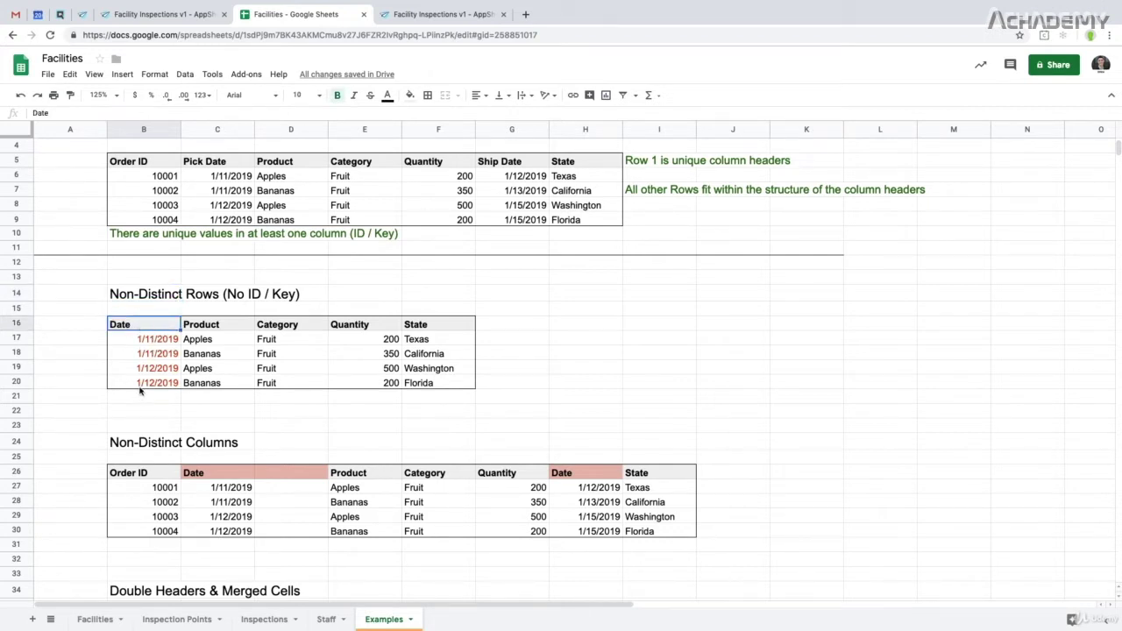
{"action": "left_click", "coordinate": [148, 342]}
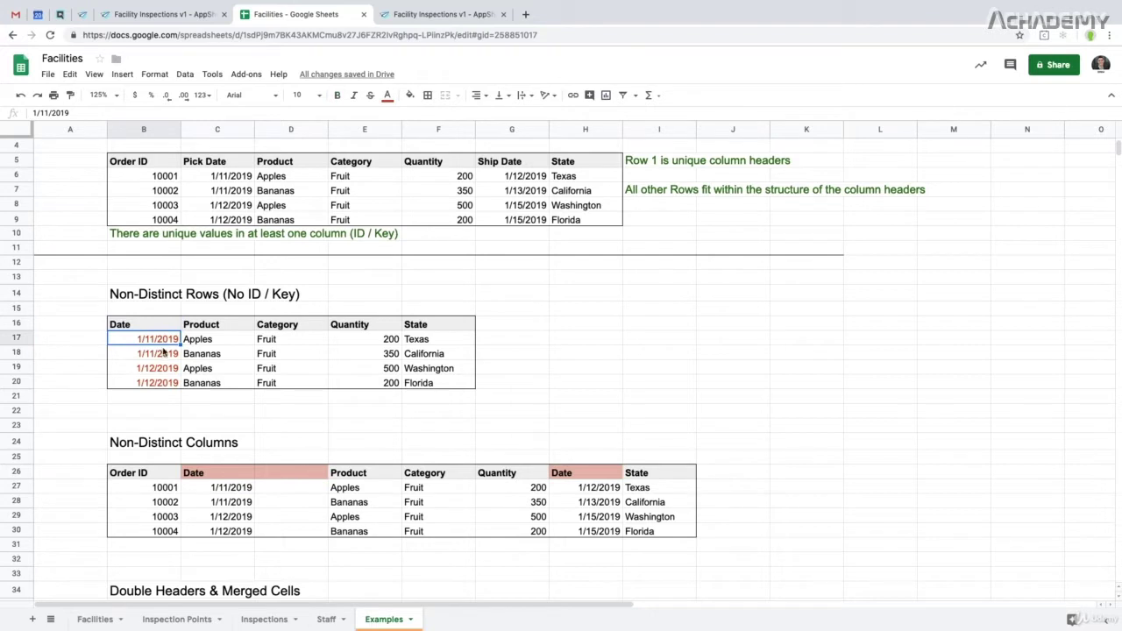
{"action": "left_click_drag", "start_coordinate": [163, 350], "coordinate": [419, 353]}
{"action": "left_click_drag", "start_coordinate": [161, 345], "coordinate": [148, 360]}
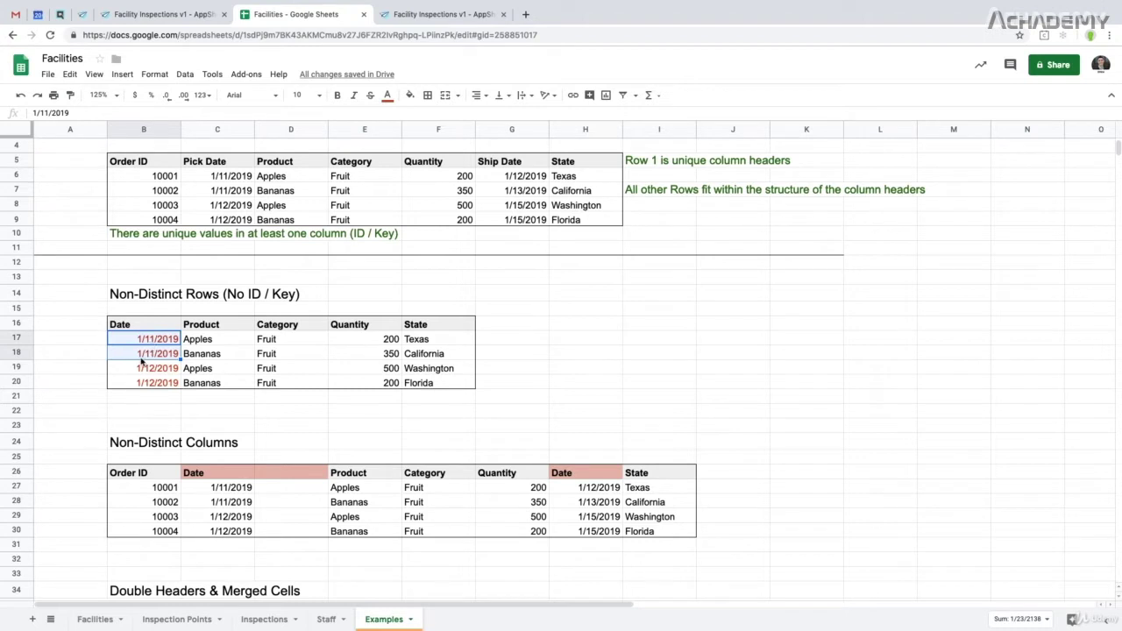
Compare the Texas and California rows of the Non-Distinct Rows example by selecting each one from Date to State.
{"action": "left_click", "coordinate": [88, 342]}
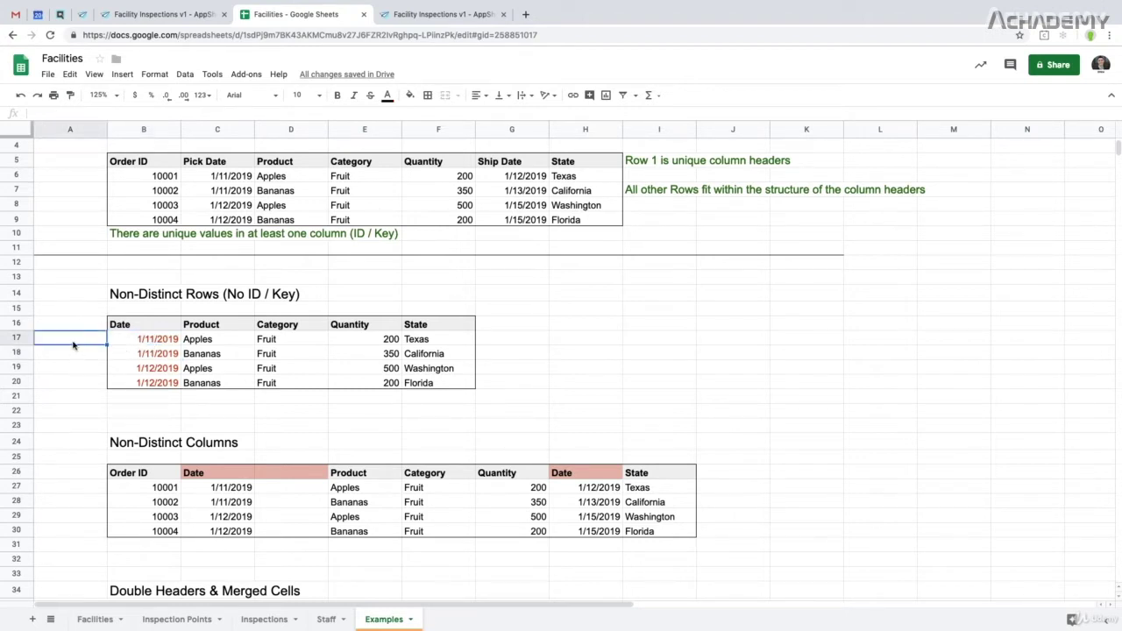
{"action": "left_click", "coordinate": [144, 343]}
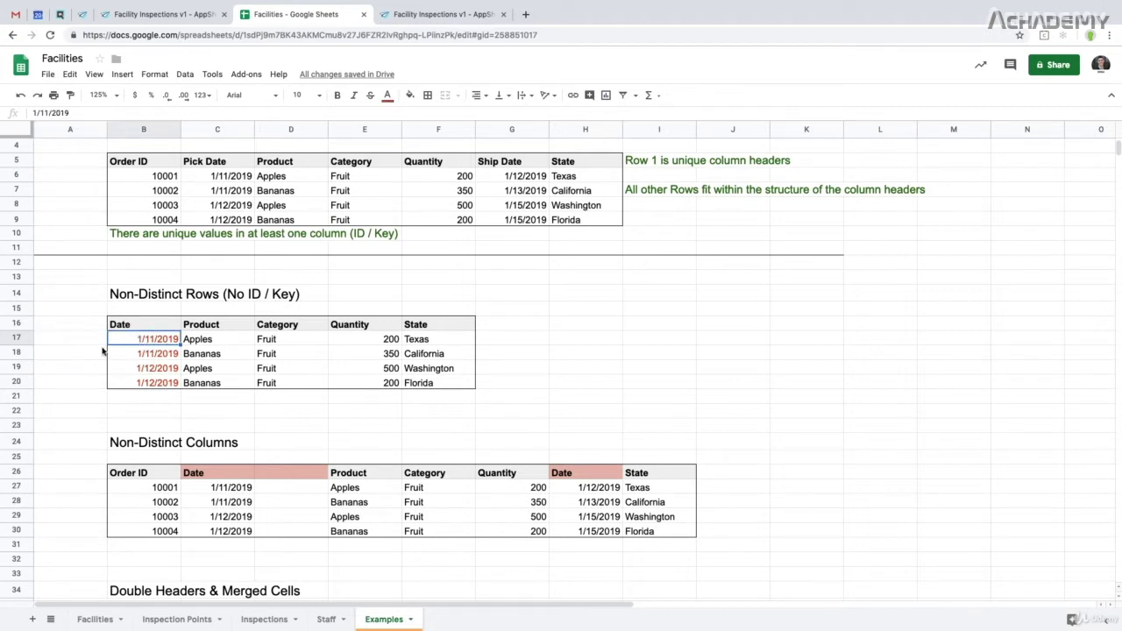
{"action": "left_click_drag", "start_coordinate": [118, 346], "coordinate": [431, 362]}
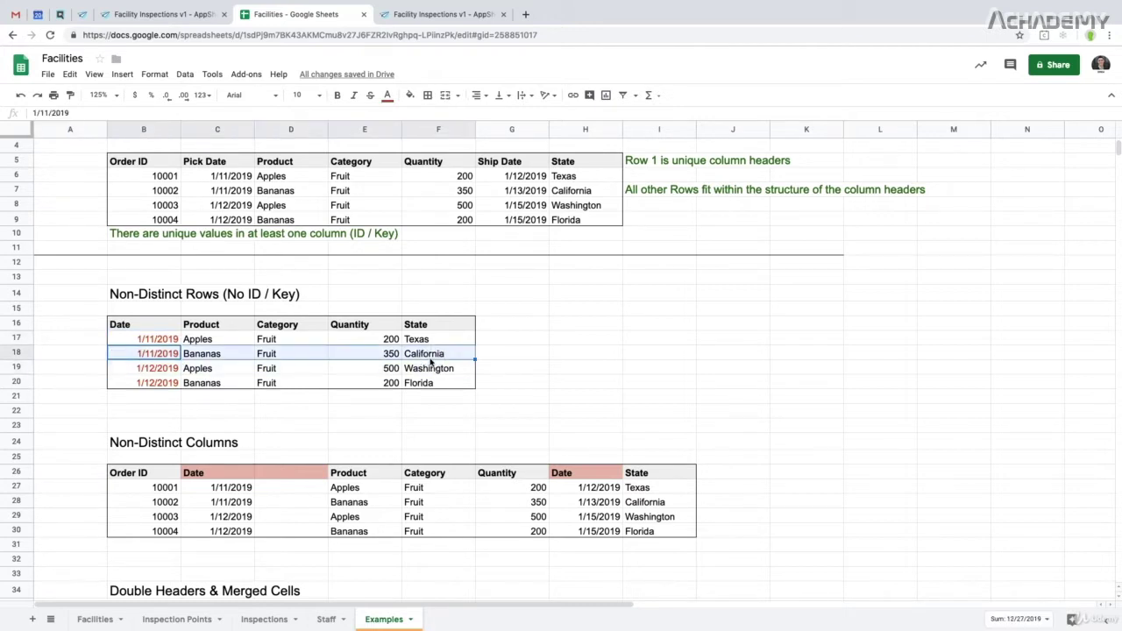
{"action": "left_click_drag", "start_coordinate": [174, 341], "coordinate": [423, 342]}
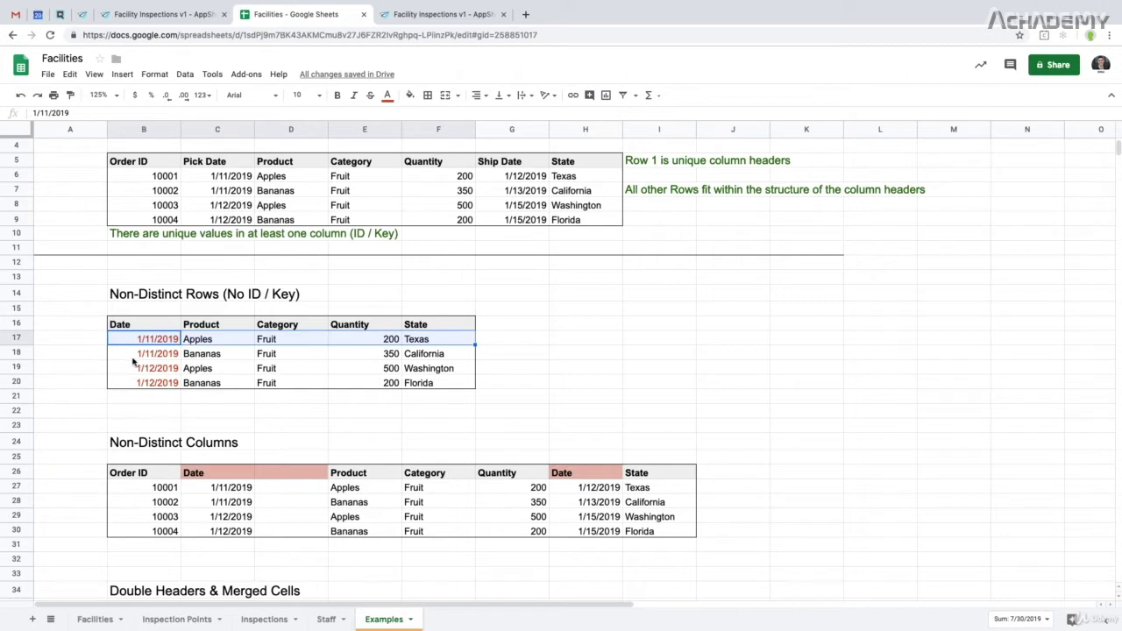
Review the Non-Distinct Columns example and its header row from Order ID to State, including both Date headers.
{"action": "scroll", "coordinate": [131, 370], "scroll_direction": "down", "scroll_amount": 3}
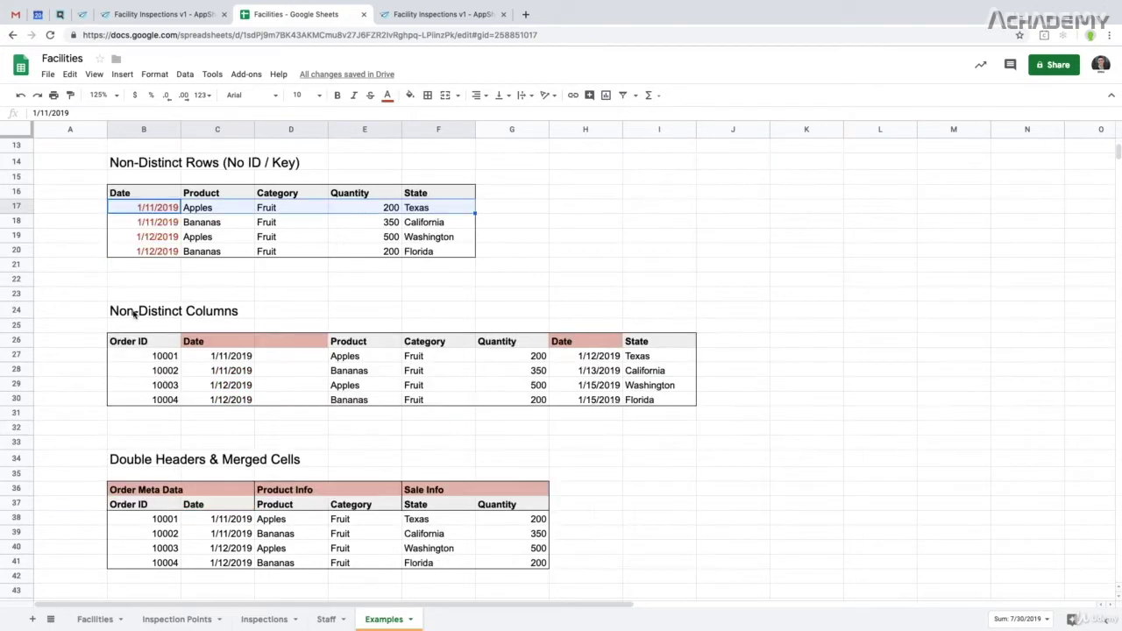
{"action": "left_click", "coordinate": [132, 311]}
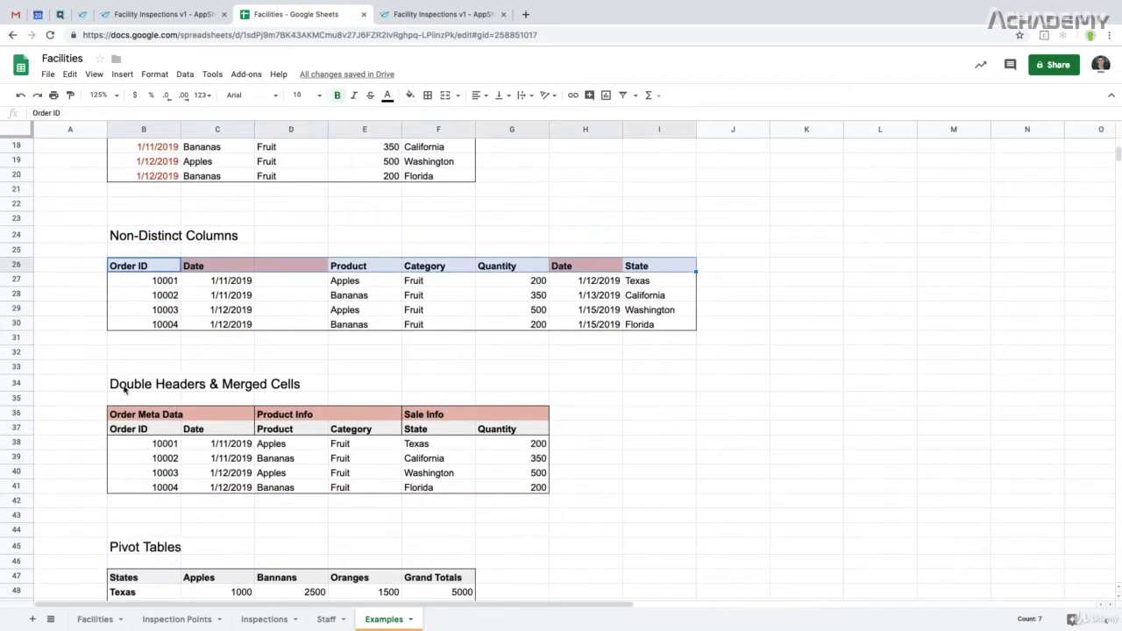
{"action": "scroll", "coordinate": [125, 385], "scroll_direction": "down", "scroll_amount": 1}
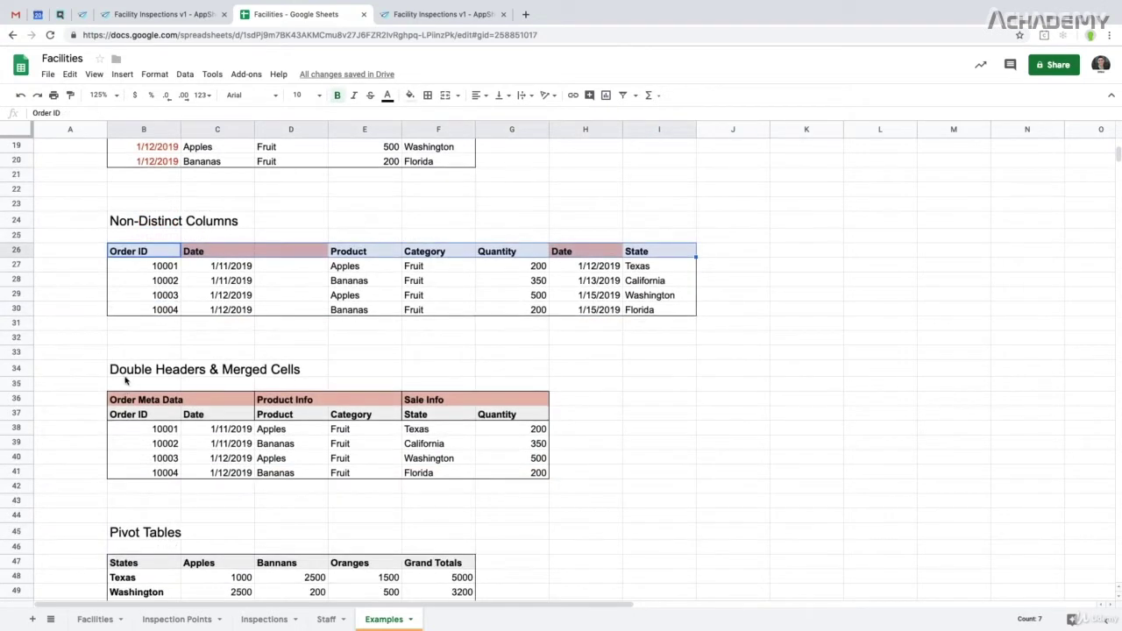
Inspect the lower header row of the Double Headers & Merged Cells example, going through Order ID, Date, Product and Category.
{"action": "left_click", "coordinate": [120, 369]}
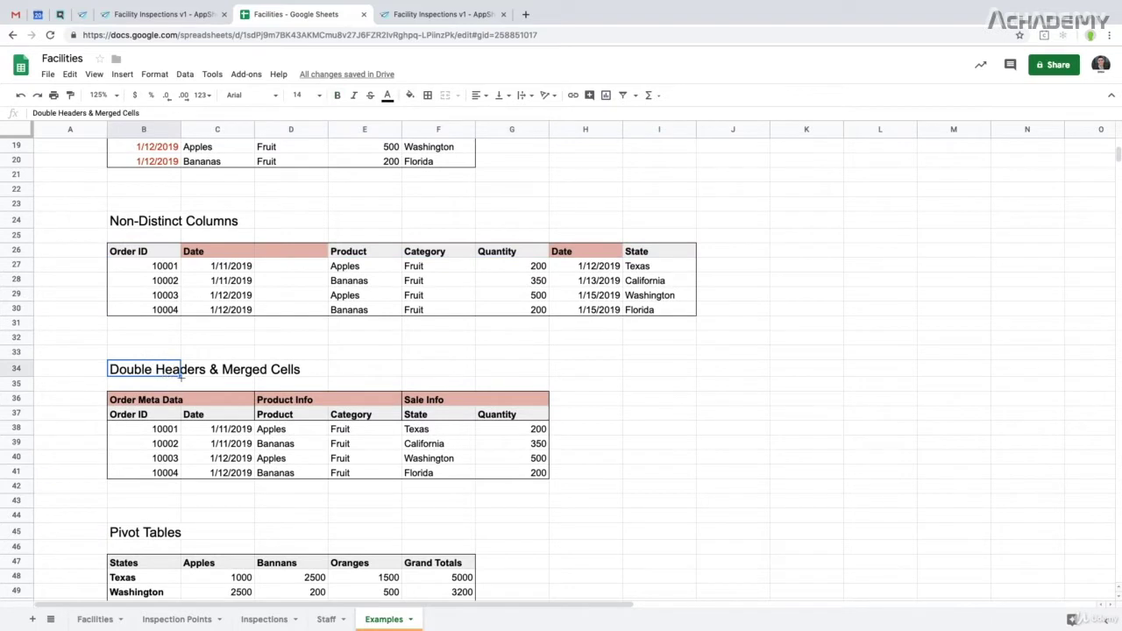
{"action": "left_click", "coordinate": [218, 385]}
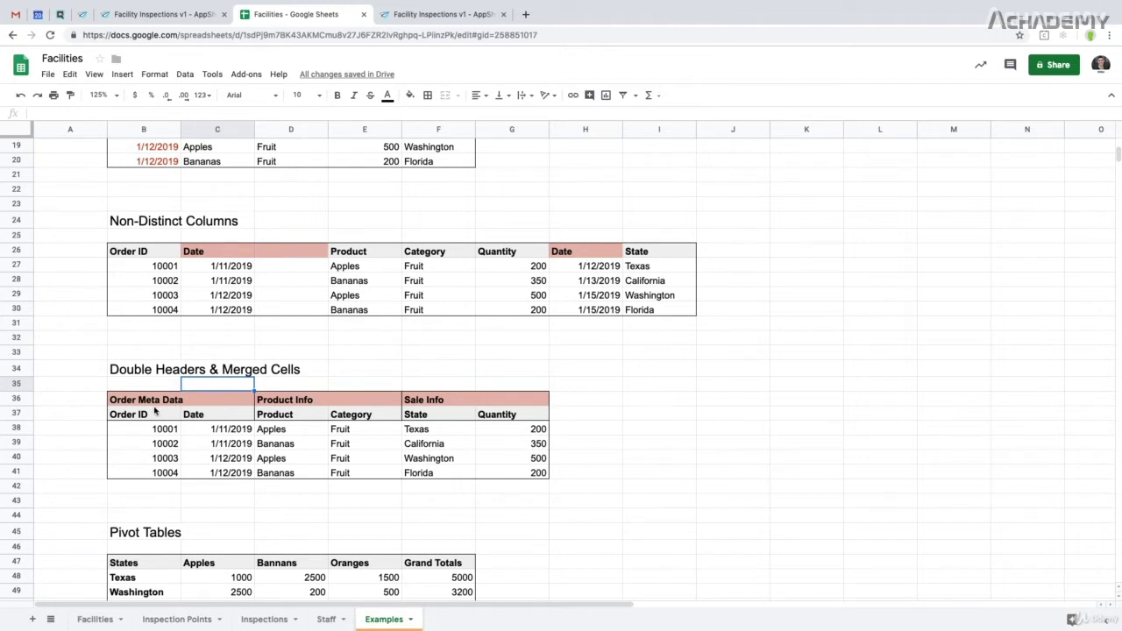
{"action": "left_click", "coordinate": [19, 414]}
{"action": "left_click", "coordinate": [145, 418]}
{"action": "left_click", "coordinate": [219, 418]}
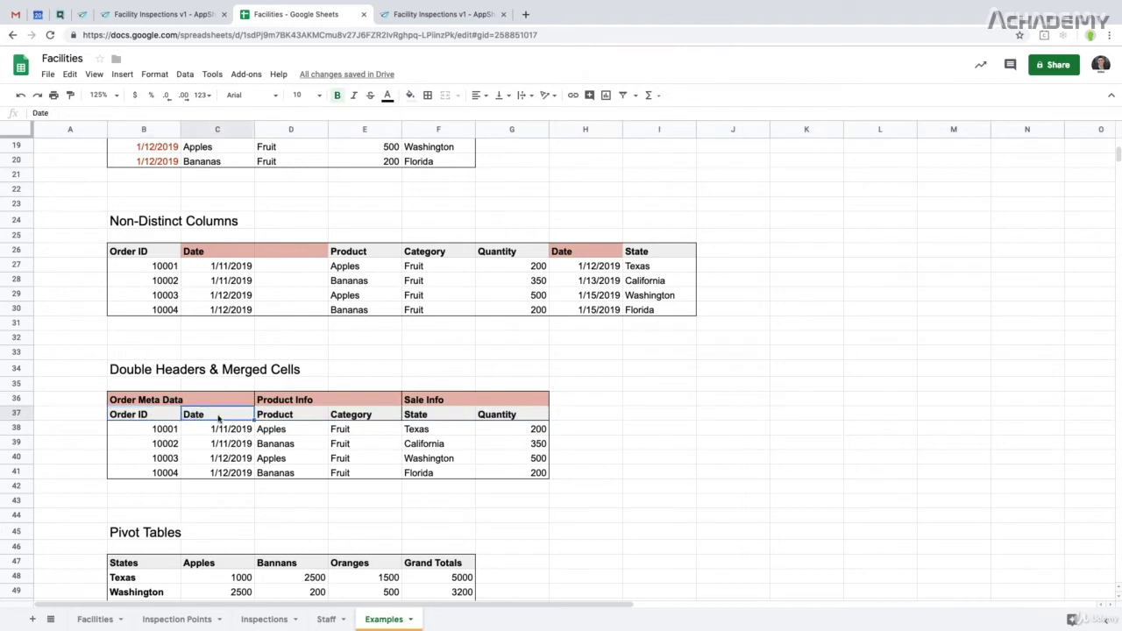
{"action": "left_click", "coordinate": [289, 417]}
{"action": "left_click", "coordinate": [374, 417]}
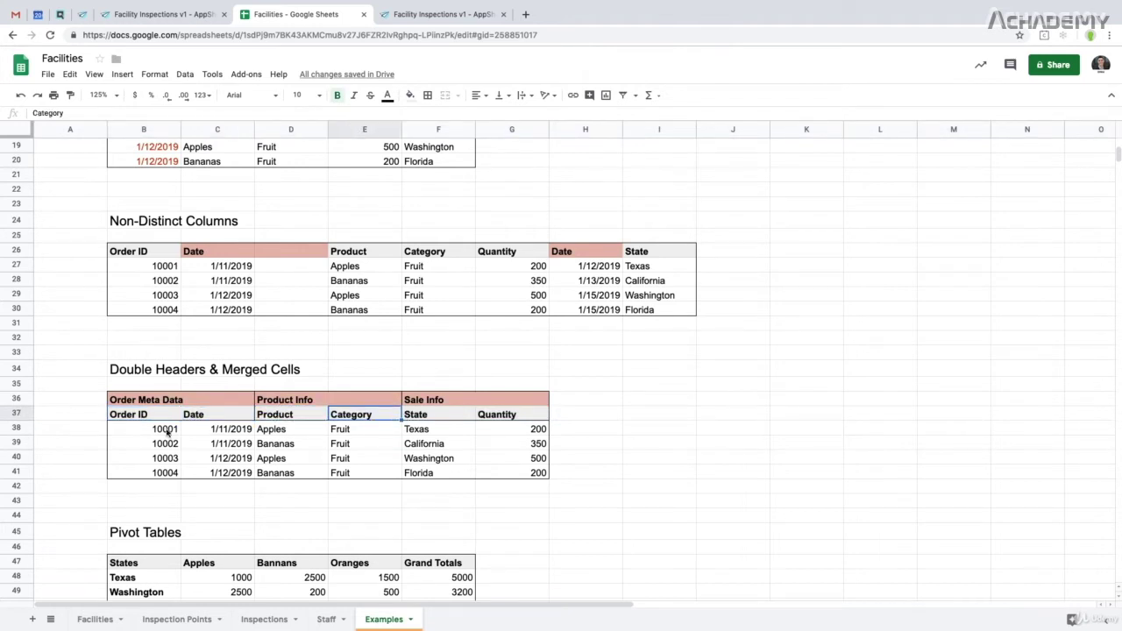
Compare the merged Order Meta Data, Product Info and Sale Info headers with the Order ID to Quantity headers beneath them.
{"action": "left_click", "coordinate": [138, 401]}
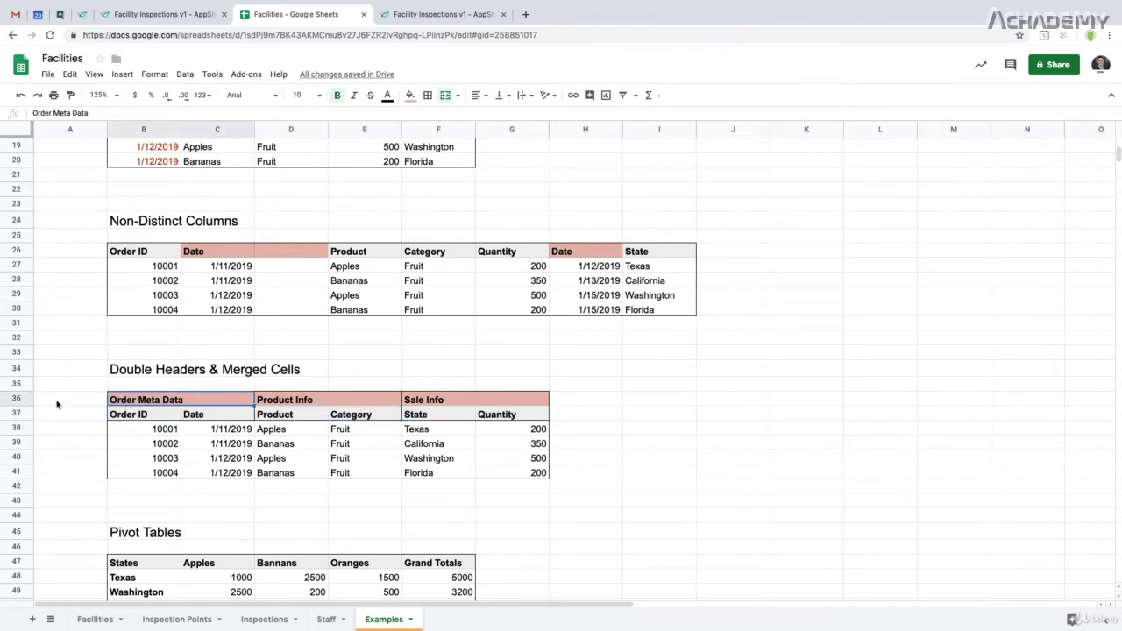
{"action": "left_click", "coordinate": [16, 399]}
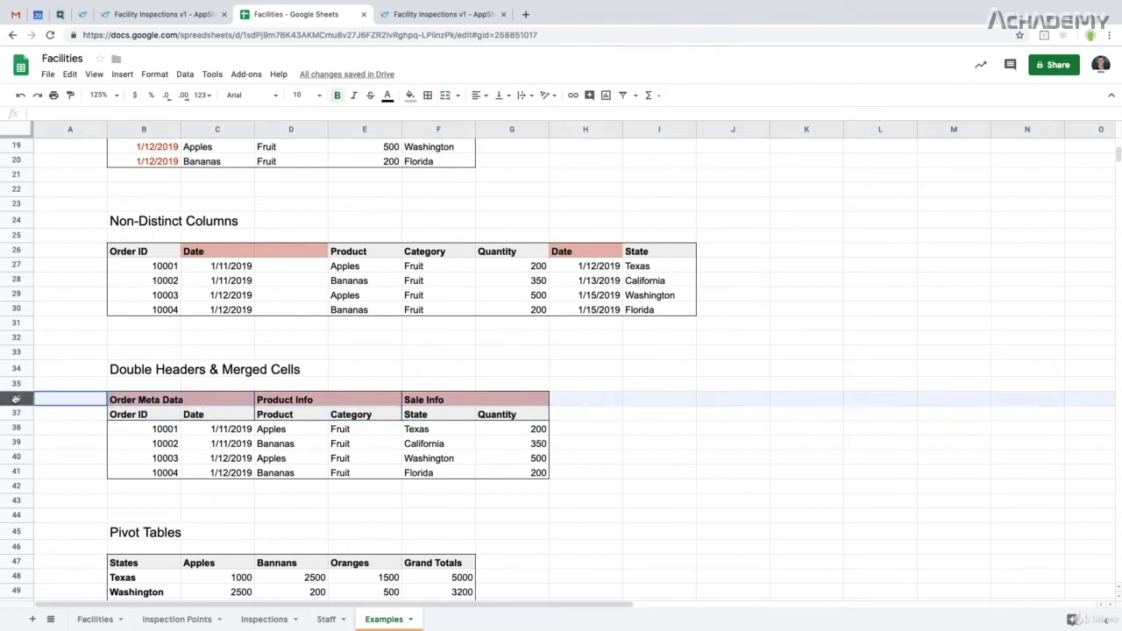
{"action": "left_click", "coordinate": [172, 403]}
{"action": "left_click", "coordinate": [175, 417]}
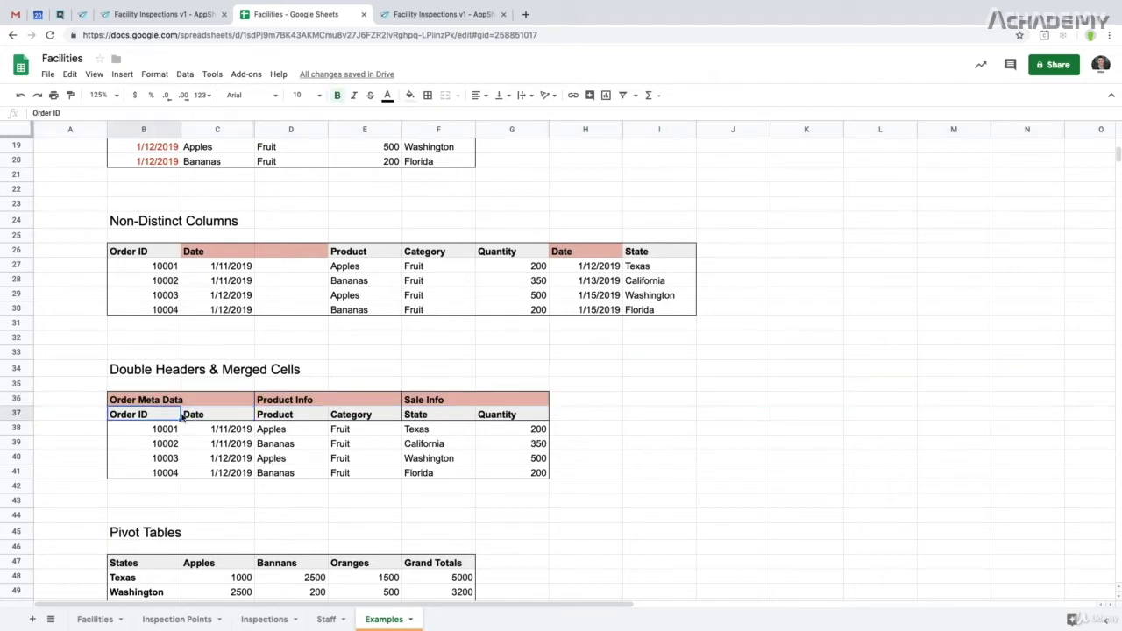
{"action": "left_click", "coordinate": [171, 401]}
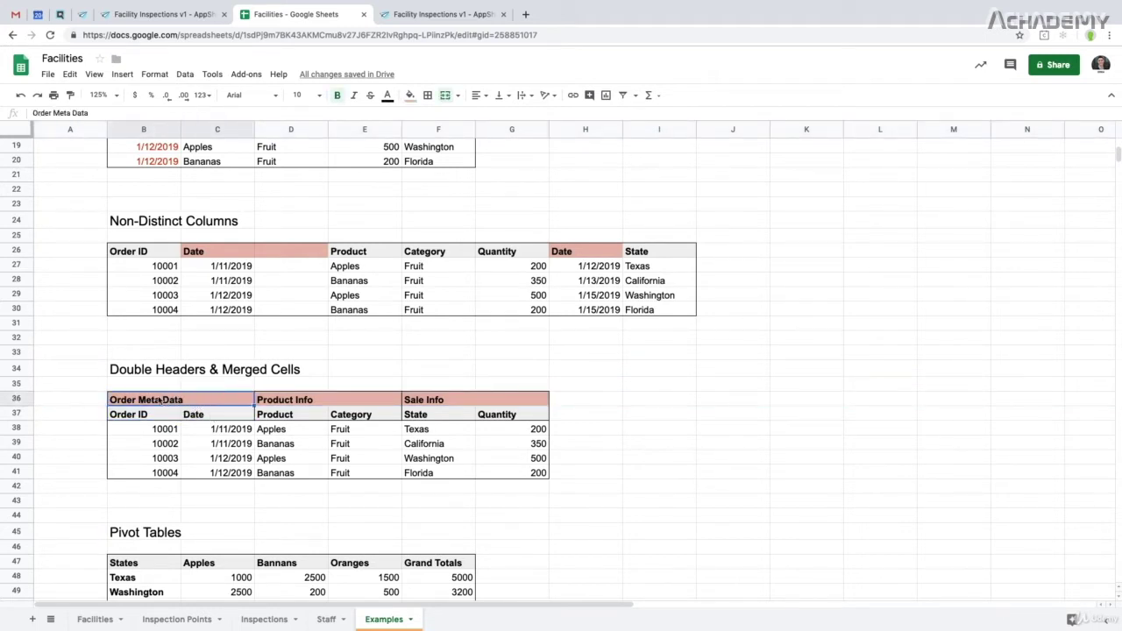
{"action": "left_click", "coordinate": [363, 399]}
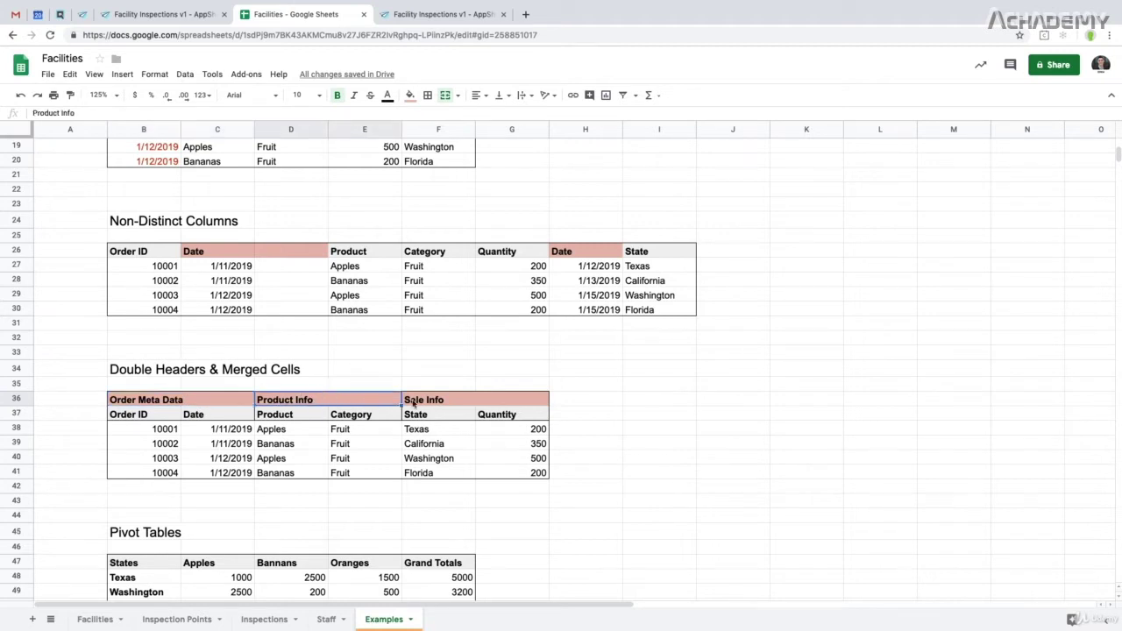
{"action": "left_click", "coordinate": [484, 400]}
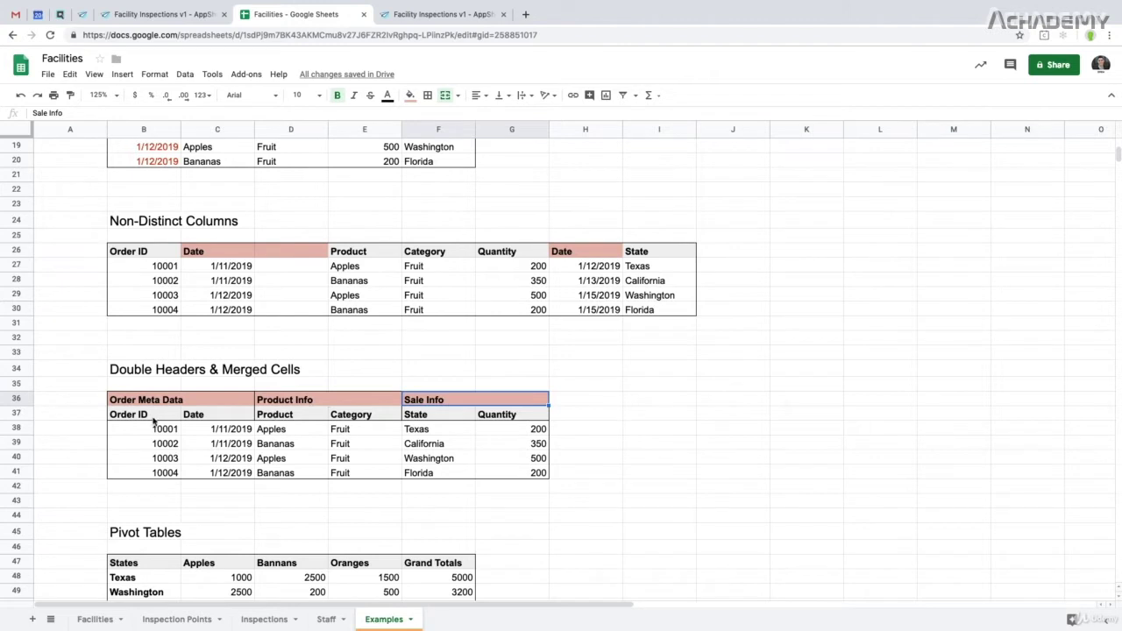
{"action": "left_click", "coordinate": [15, 400]}
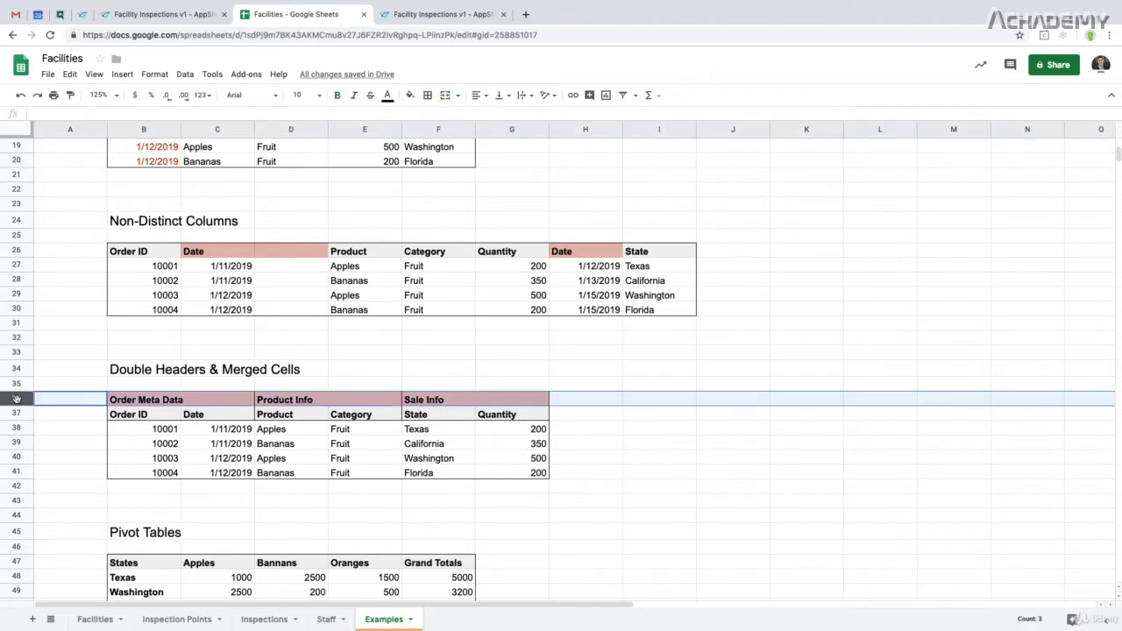
{"action": "left_click_drag", "start_coordinate": [155, 417], "coordinate": [494, 410]}
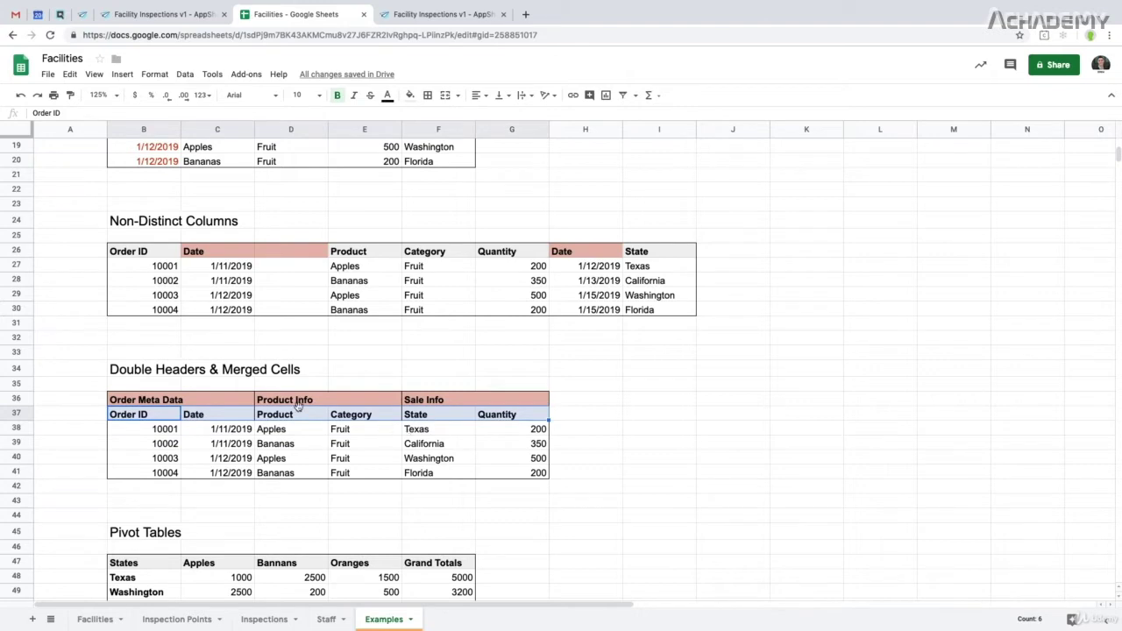
Examine the Grand Totals row at the bottom of the Pivot Tables example.
{"action": "scroll", "coordinate": [248, 456], "scroll_direction": "down", "scroll_amount": 3}
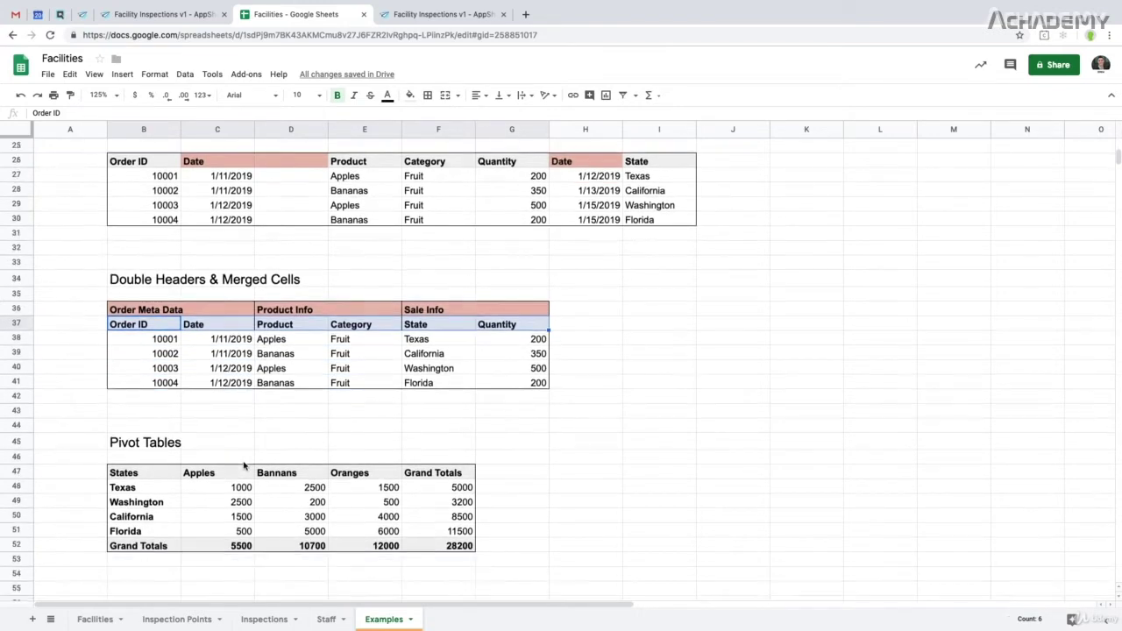
{"action": "left_click_drag", "start_coordinate": [139, 545], "coordinate": [438, 545]}
{"action": "scroll", "coordinate": [117, 445], "scroll_direction": "up", "scroll_amount": 1}
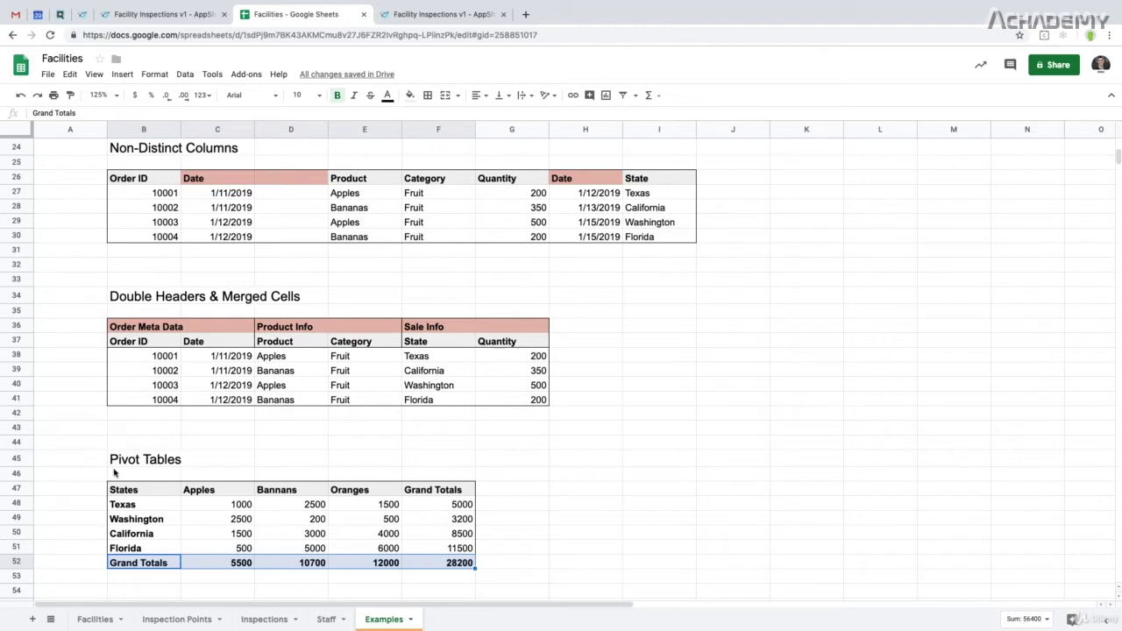
{"action": "left_click", "coordinate": [225, 579]}
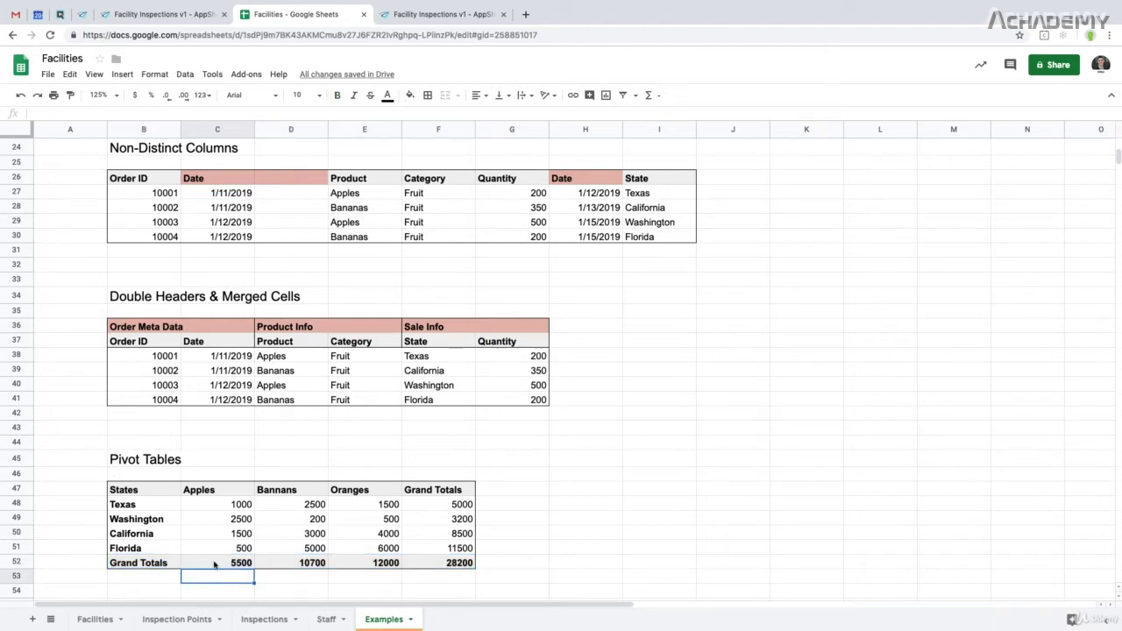
{"action": "scroll", "coordinate": [216, 568], "scroll_direction": "down", "scroll_amount": 1}
{"action": "left_click", "coordinate": [114, 545]}
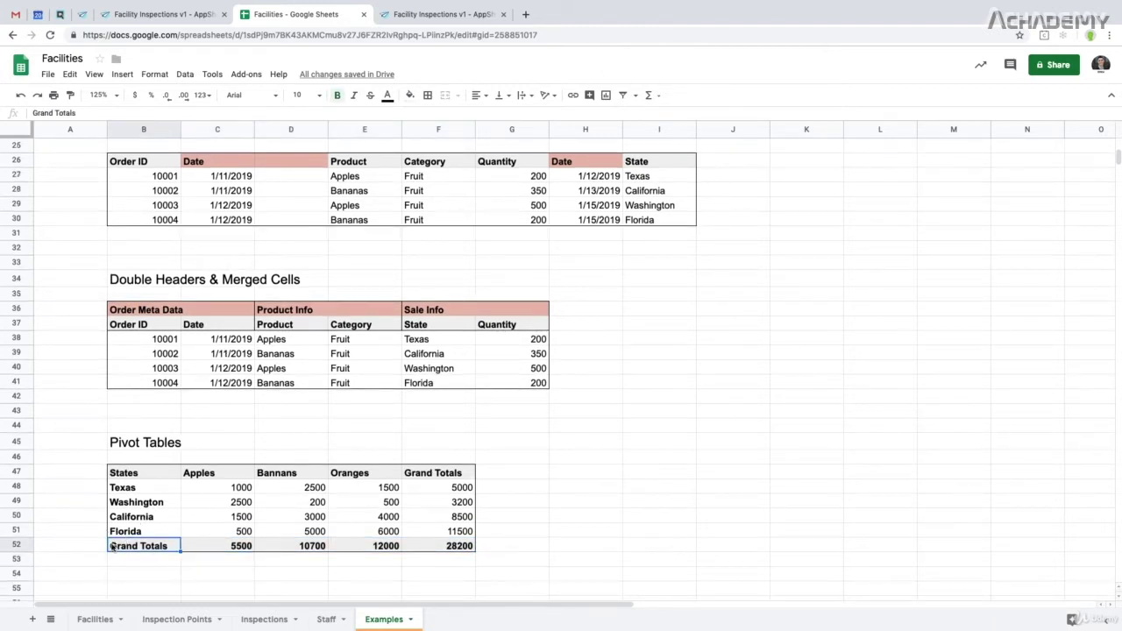
Go through the Pivot Tables example's column headers: States, Apples, Bannans, Oranges and Grand Totals.
{"action": "left_click", "coordinate": [123, 474]}
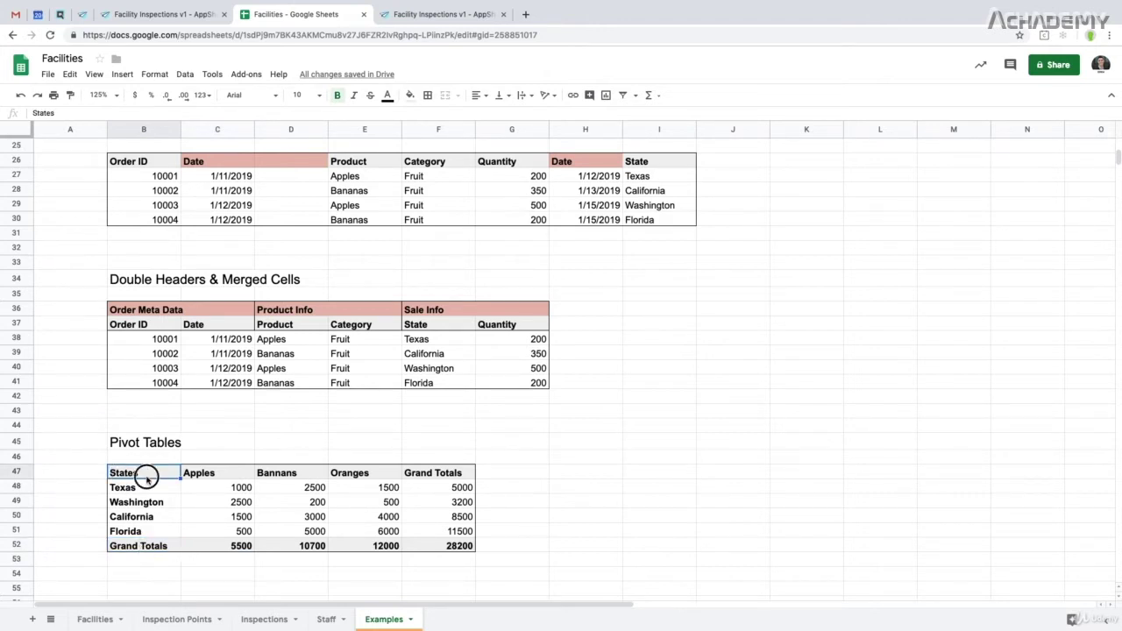
{"action": "left_click", "coordinate": [200, 478]}
{"action": "left_click", "coordinate": [282, 476]}
{"action": "left_click", "coordinate": [371, 477]}
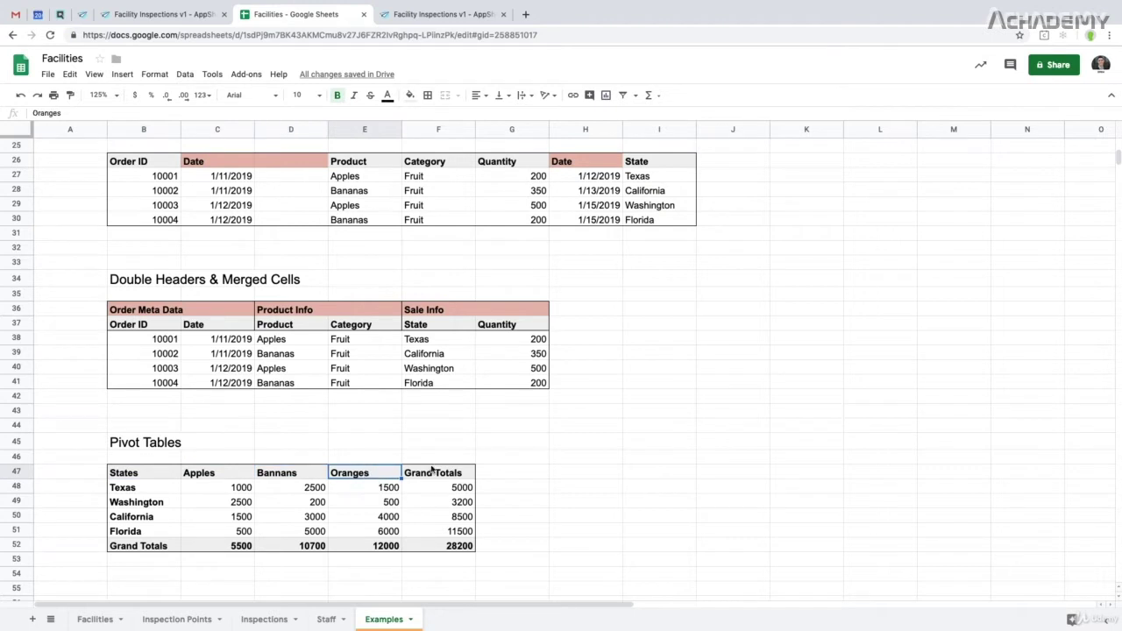
{"action": "left_click", "coordinate": [433, 472]}
Check the Apples sum formula, select each fruit and Grand Totals column's state values, and select the pivot table's Grand Totals row.
{"action": "left_click", "coordinate": [130, 549]}
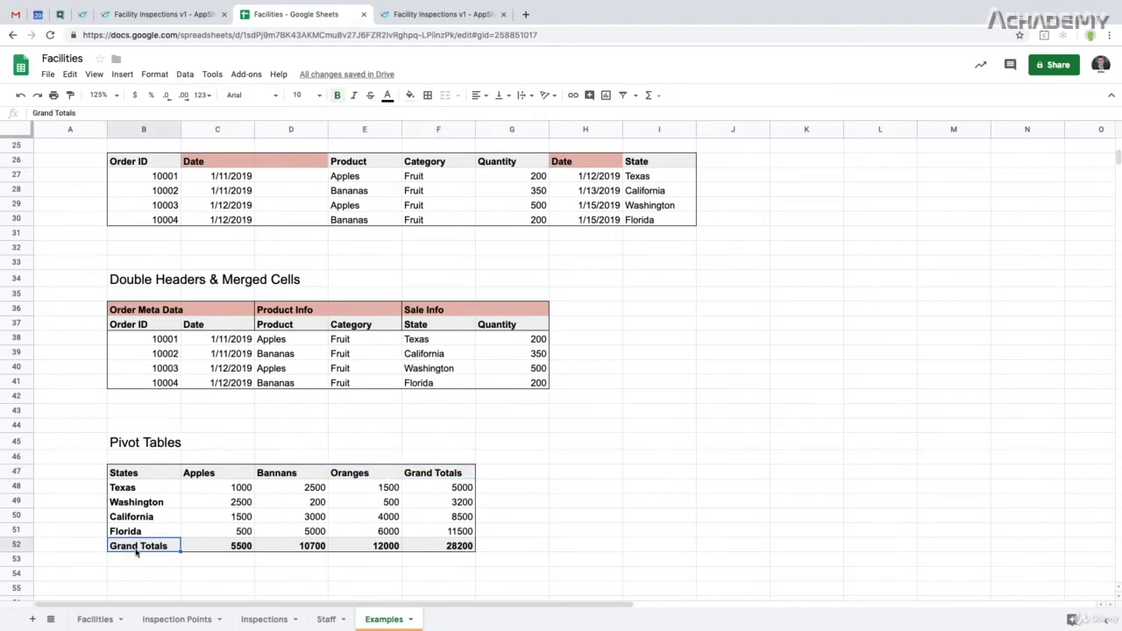
{"action": "left_click", "coordinate": [240, 547]}
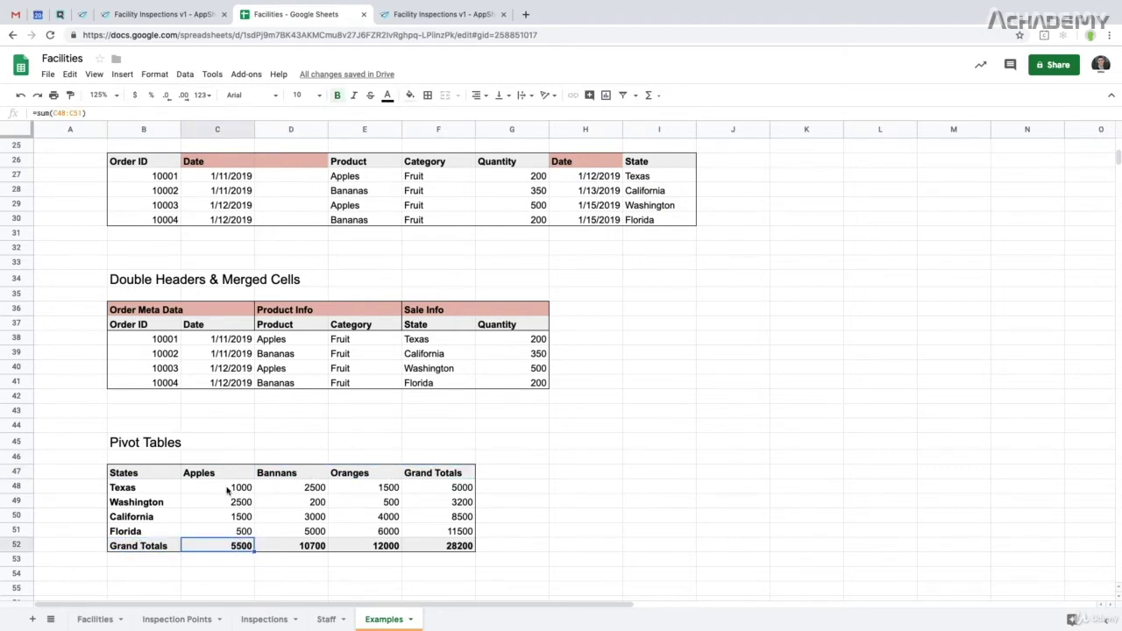
{"action": "left_click_drag", "start_coordinate": [227, 491], "coordinate": [230, 530]}
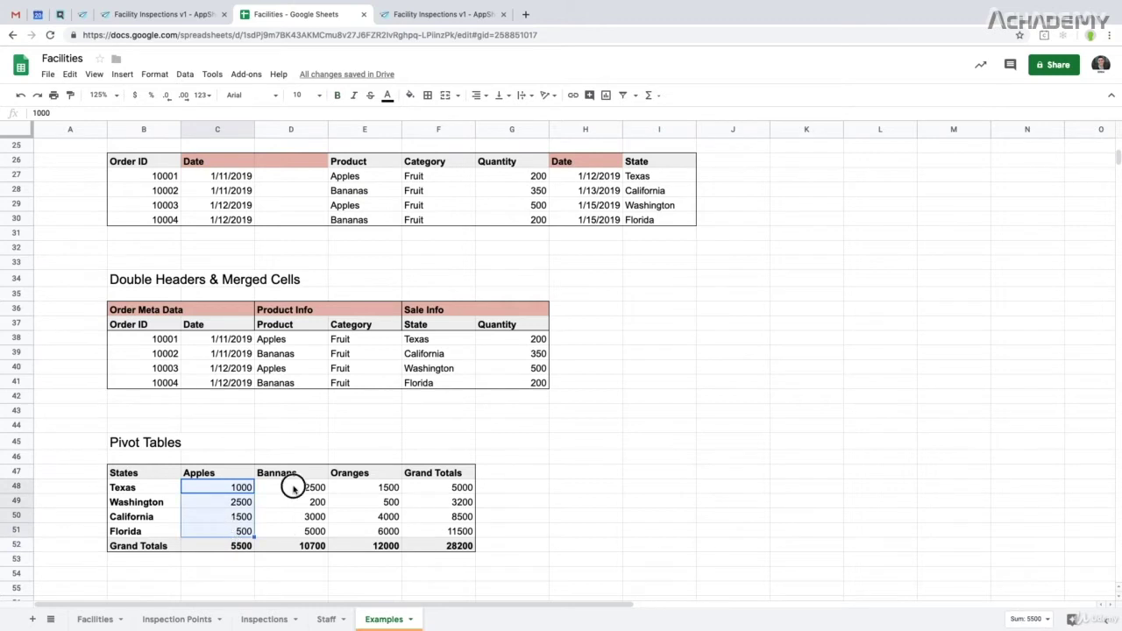
{"action": "left_click_drag", "start_coordinate": [292, 488], "coordinate": [295, 531]}
{"action": "left_click_drag", "start_coordinate": [365, 491], "coordinate": [366, 528]}
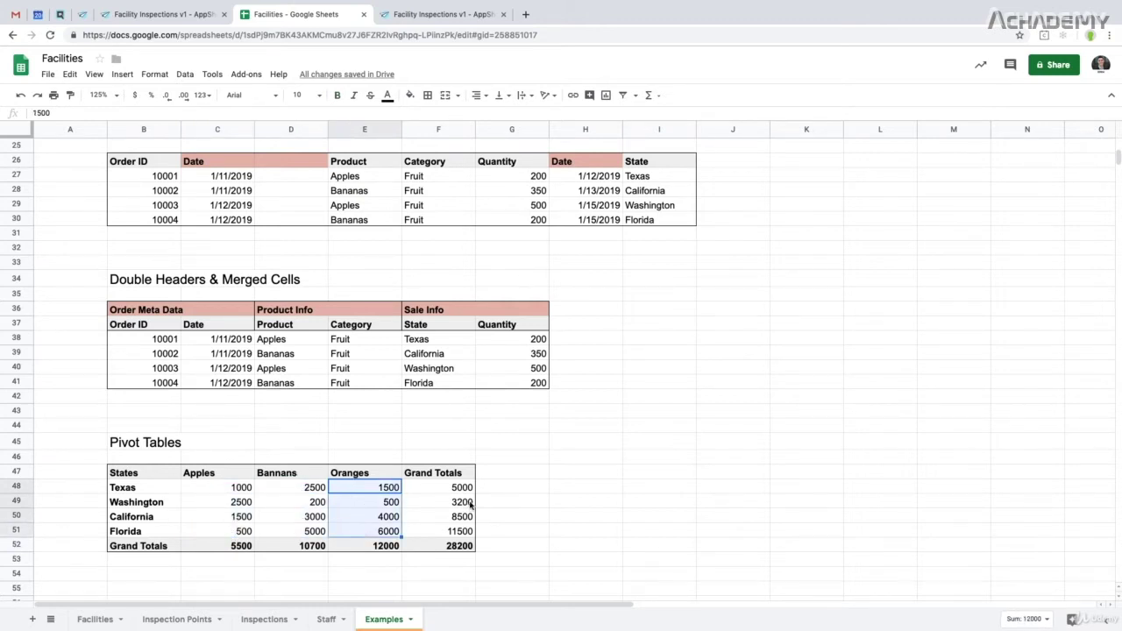
{"action": "left_click_drag", "start_coordinate": [463, 489], "coordinate": [460, 531]}
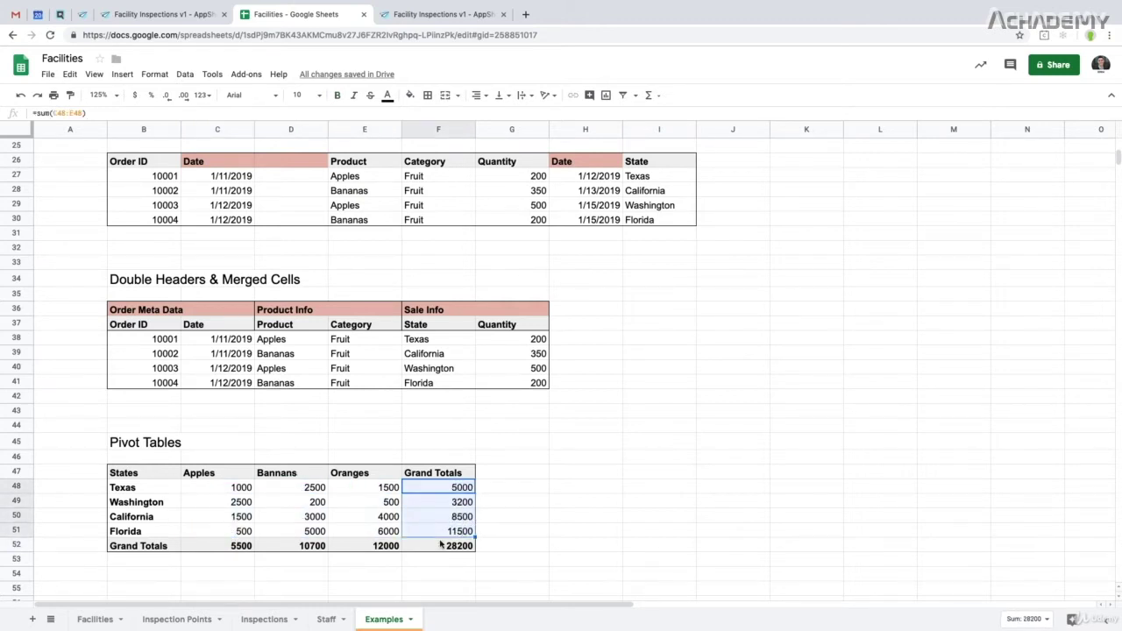
{"action": "left_click_drag", "start_coordinate": [133, 547], "coordinate": [432, 546]}
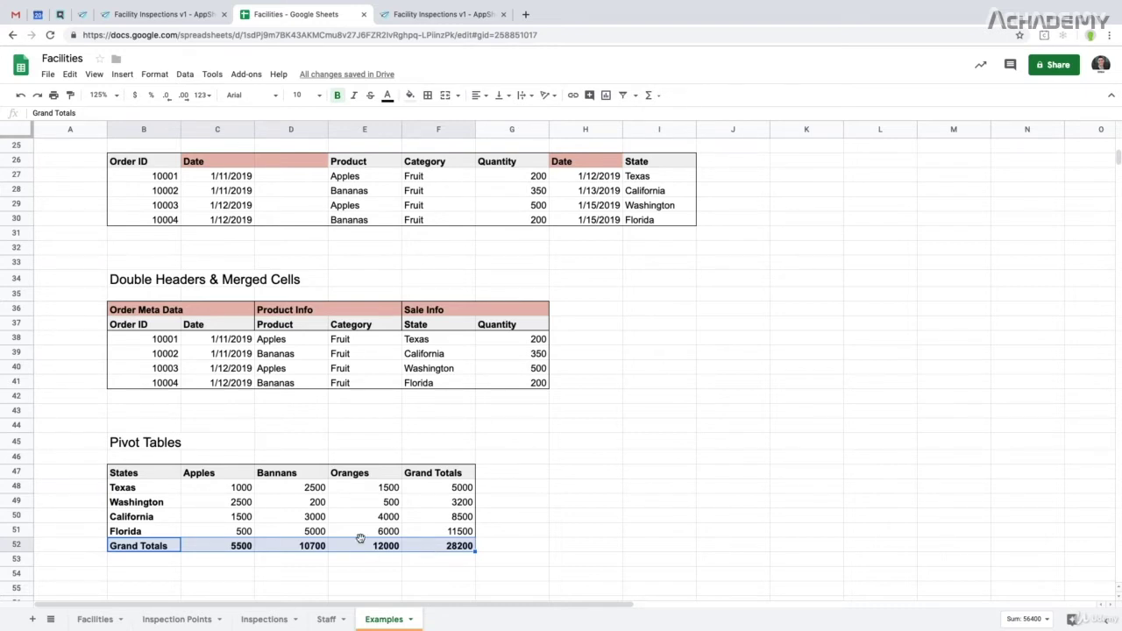
Select the Pivot Tables example from its States header down through the Florida row.
{"action": "left_click_drag", "start_coordinate": [150, 478], "coordinate": [400, 531]}
{"action": "left_click_drag", "start_coordinate": [416, 534], "coordinate": [428, 546]}
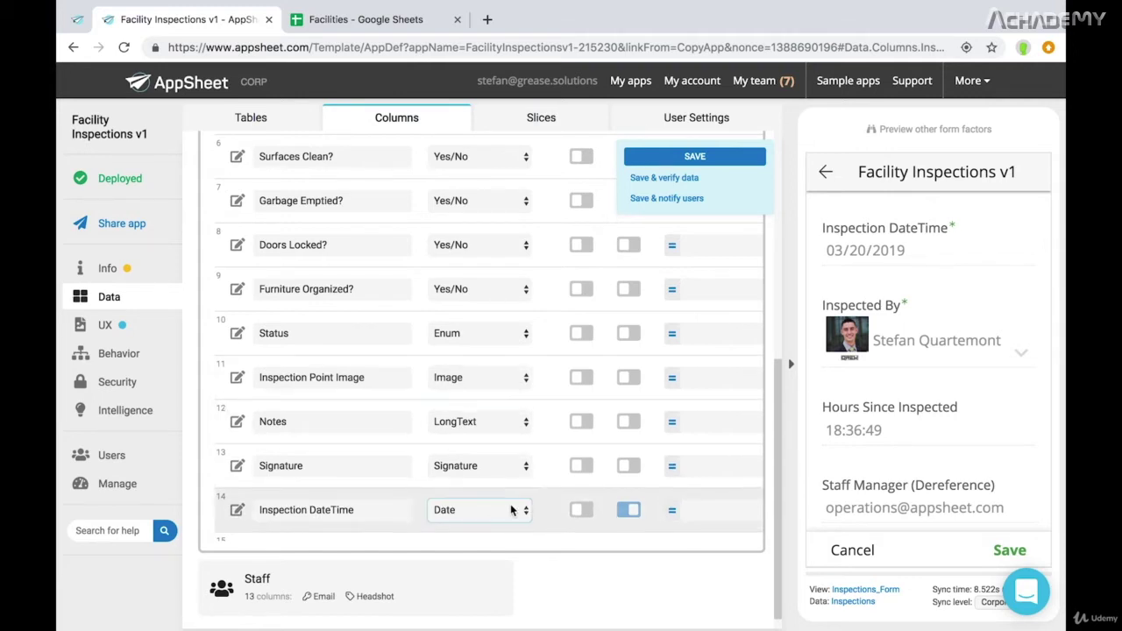
Set the Inspection DateTime column's type to DateTime and turn on Ignore seconds in its type details.
{"action": "scroll", "coordinate": [511, 509], "scroll_direction": "down", "scroll_amount": 3}
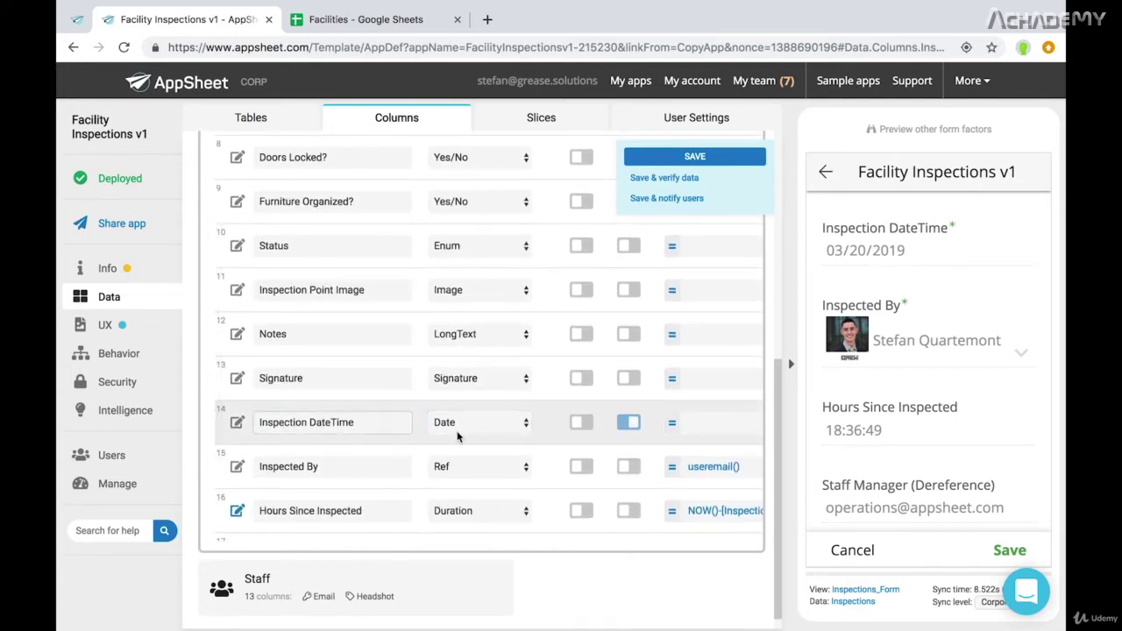
{"action": "left_click", "coordinate": [526, 424]}
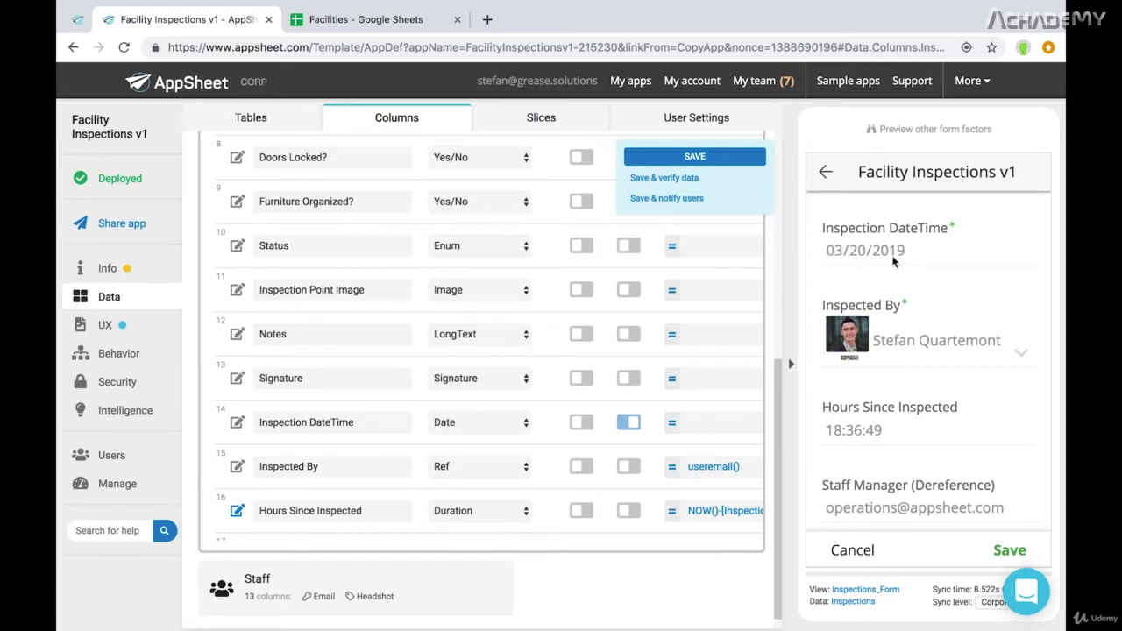
{"action": "left_click", "coordinate": [518, 422]}
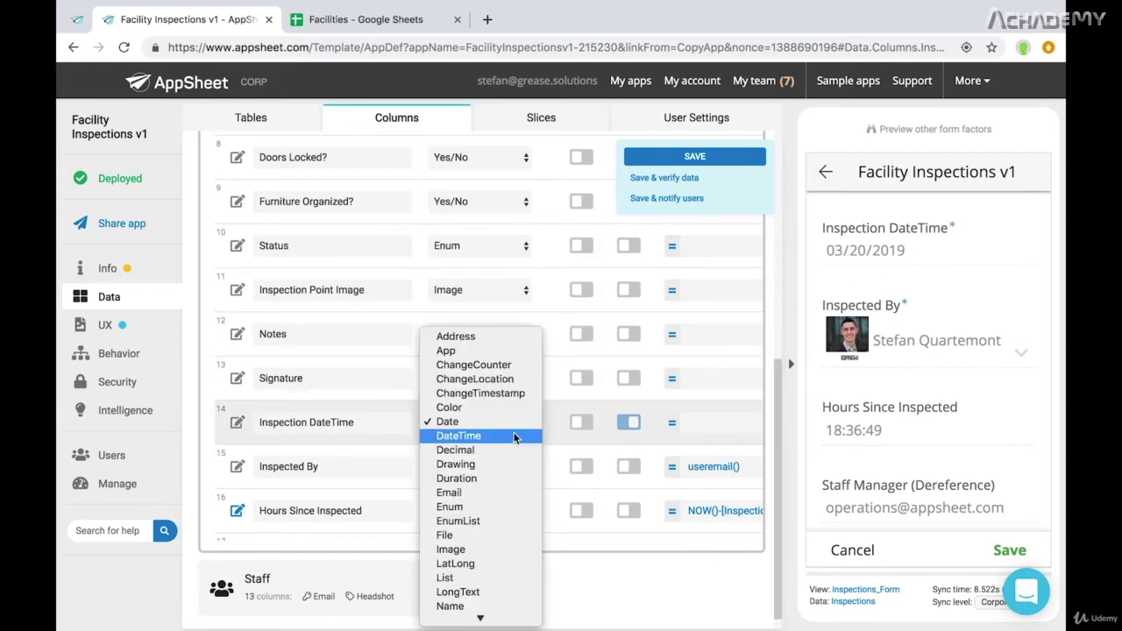
{"action": "left_click", "coordinate": [514, 437]}
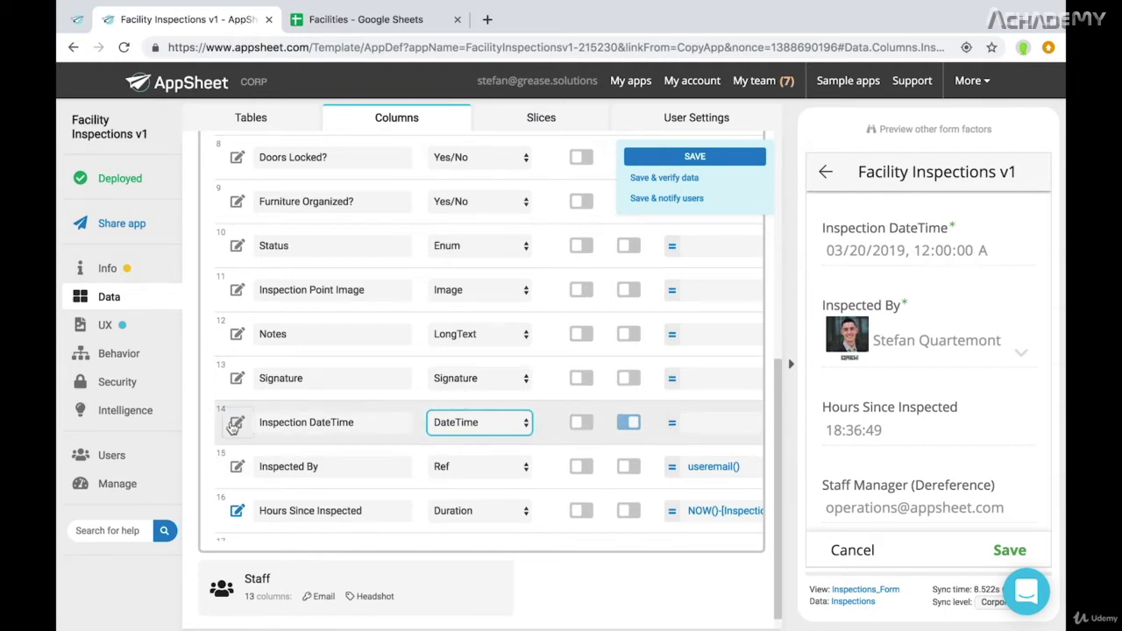
{"action": "left_click", "coordinate": [233, 424]}
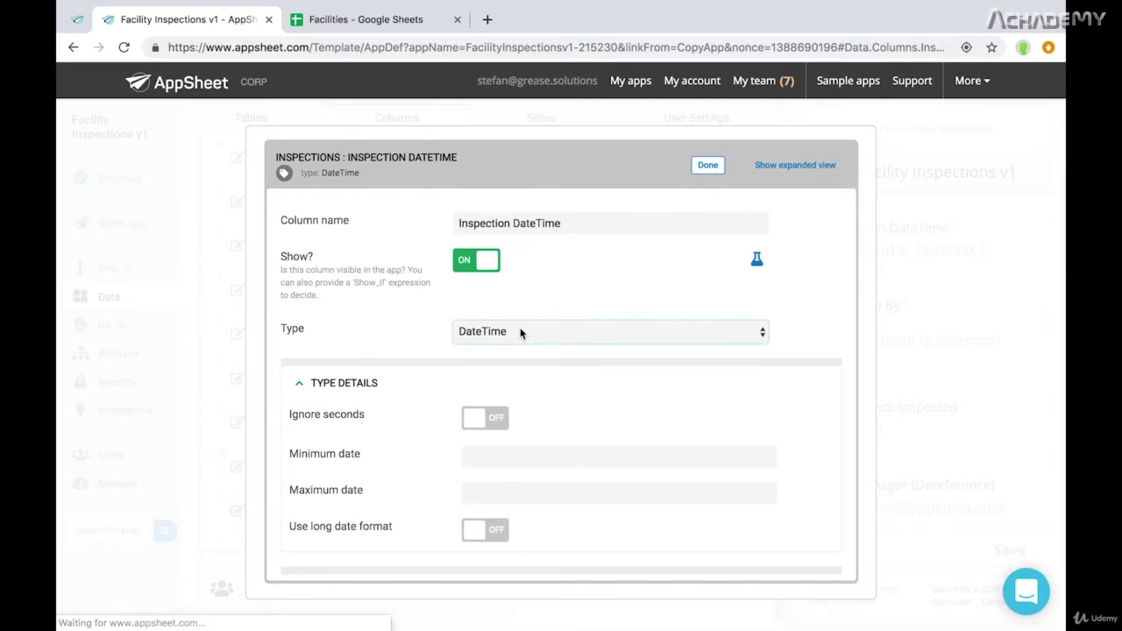
{"action": "left_click", "coordinate": [484, 419]}
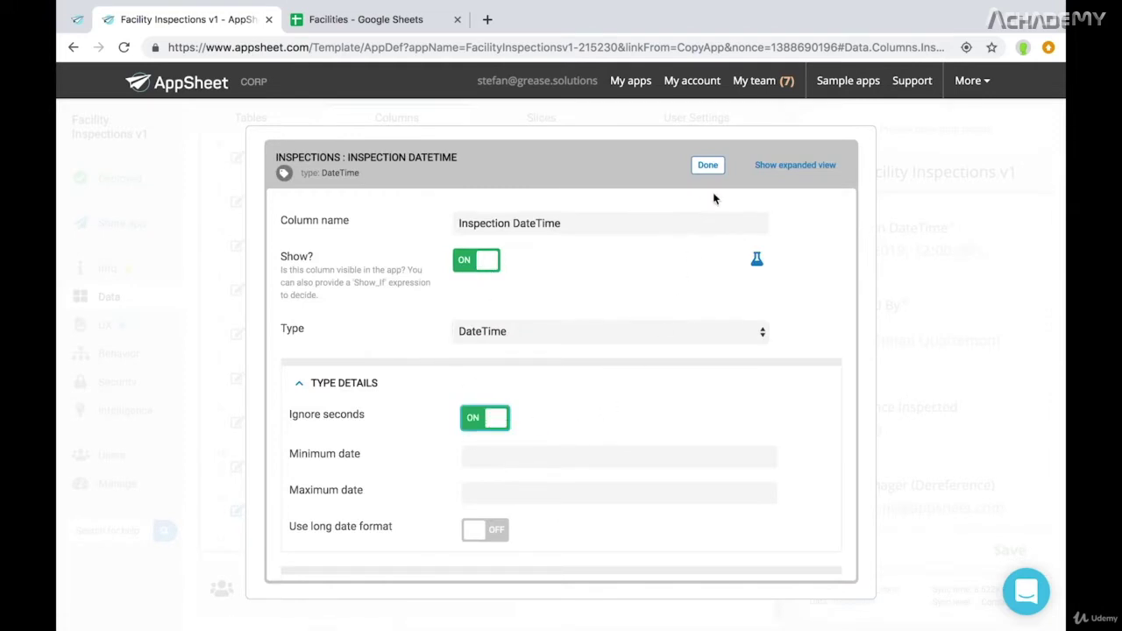
{"action": "left_click", "coordinate": [708, 169]}
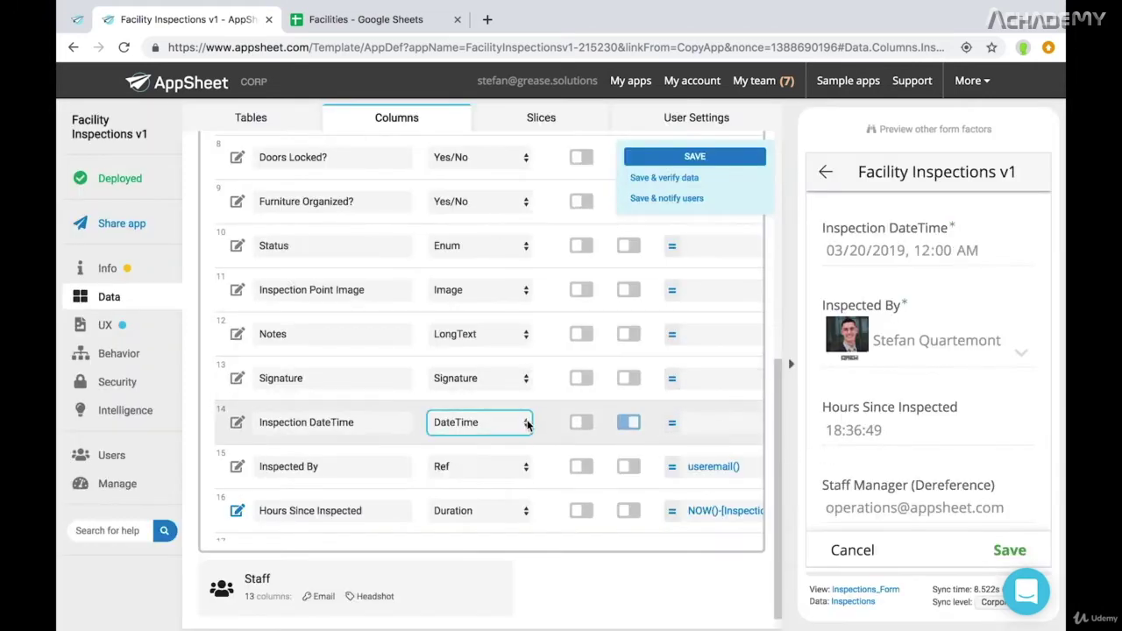
Set the Inspection DateTime column's type to Time.
{"action": "left_click", "coordinate": [520, 427]}
{"action": "scroll", "coordinate": [514, 483], "scroll_direction": "down", "scroll_amount": 5}
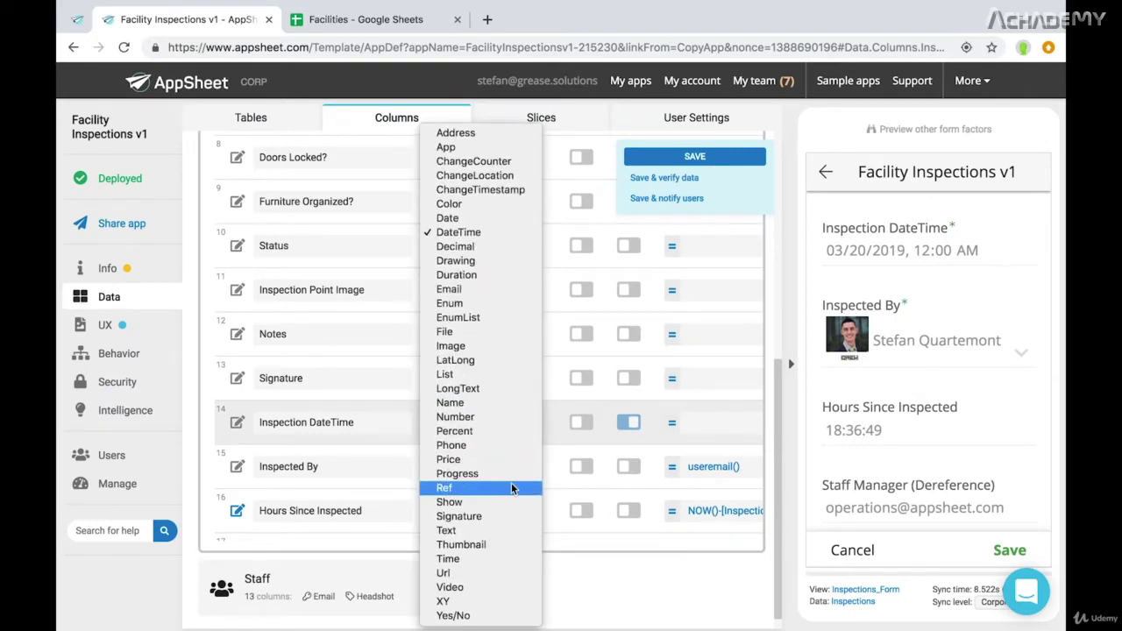
{"action": "left_click", "coordinate": [495, 559]}
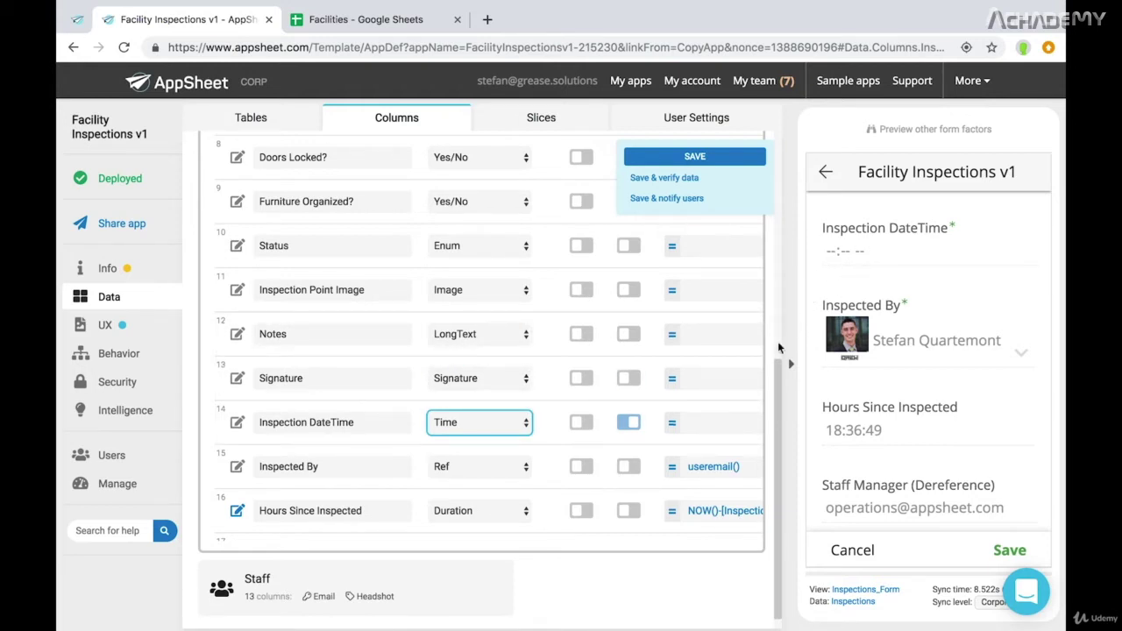
Set the Inspection DateTime column's type to Duration.
{"action": "left_click", "coordinate": [525, 424]}
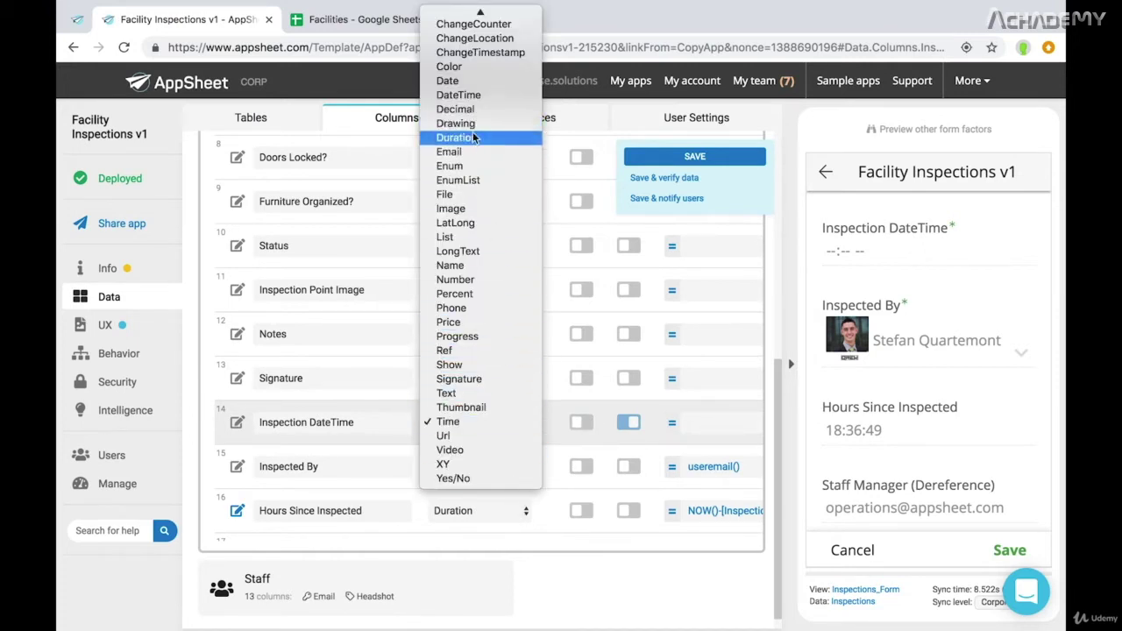
{"action": "left_click", "coordinate": [516, 501]}
{"action": "key", "text": "d"}
{"action": "key", "text": "u"}
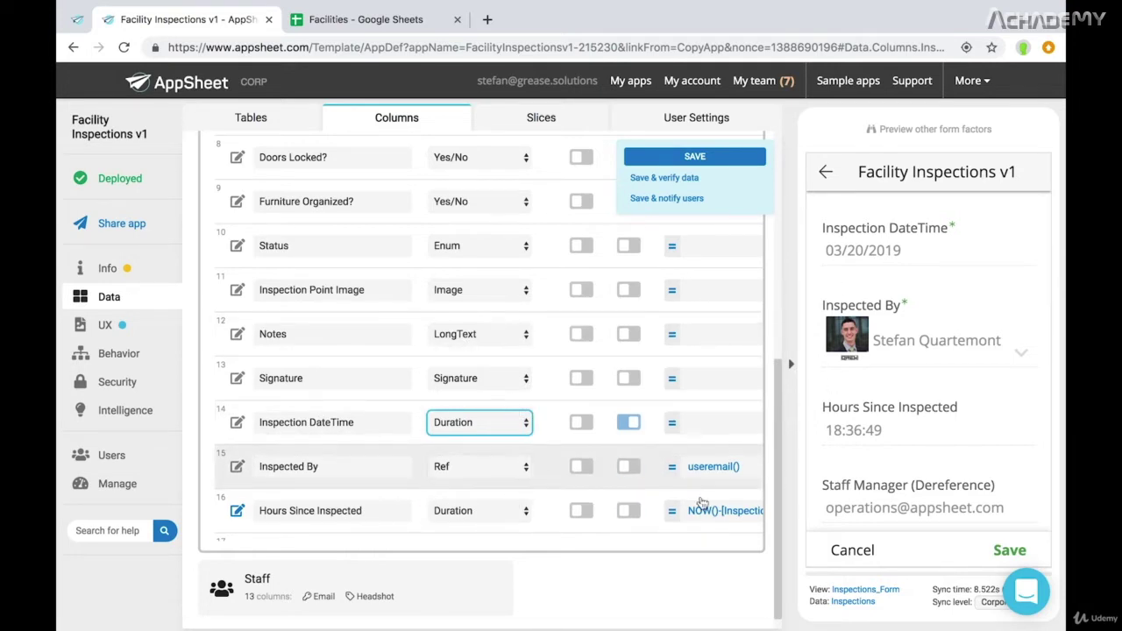
Try the Yes/No answers for Furniture Organized? in the app preview, alternating Y and N and leaving N selected.
{"action": "scroll", "coordinate": [897, 424], "scroll_direction": "down", "scroll_amount": 1}
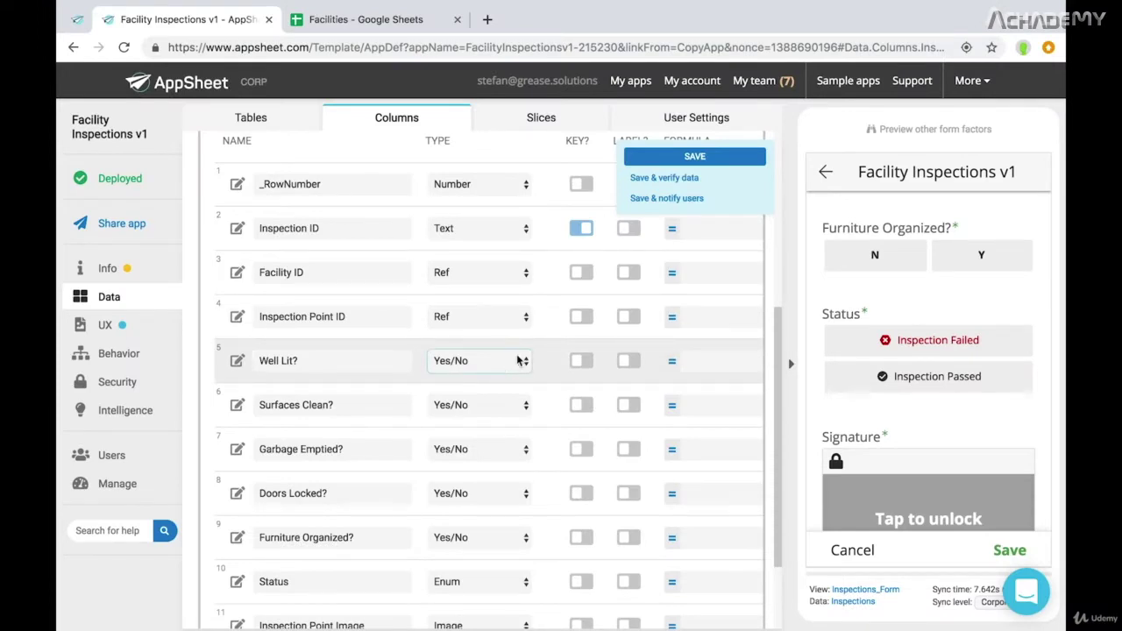
{"action": "left_click", "coordinate": [958, 263]}
{"action": "left_click", "coordinate": [874, 259]}
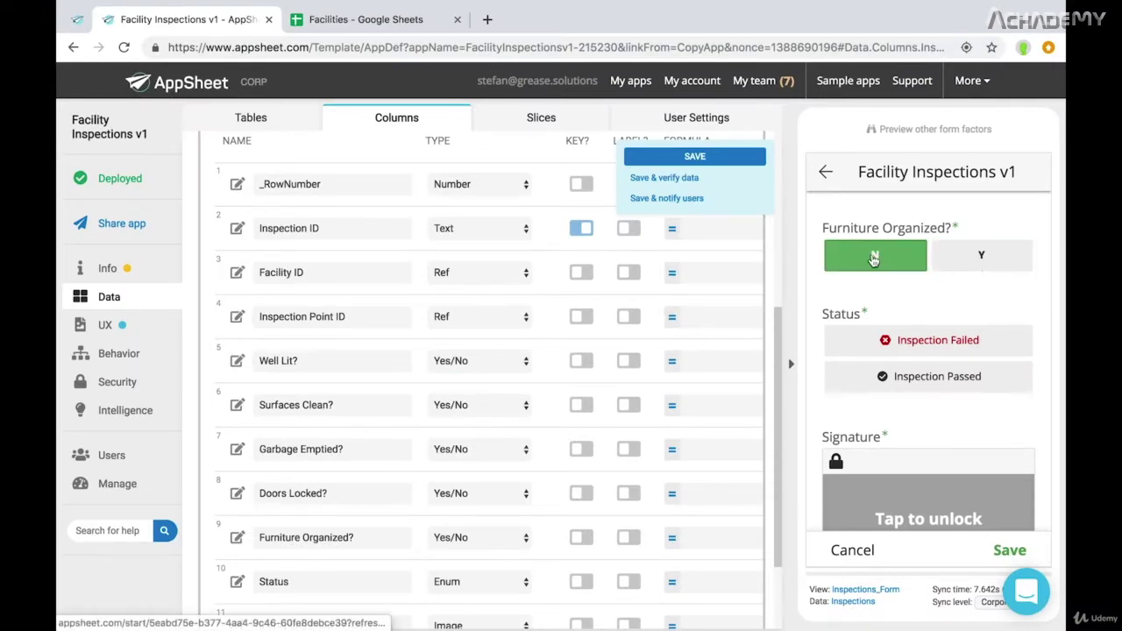
{"action": "left_click", "coordinate": [975, 265]}
{"action": "left_click", "coordinate": [886, 260]}
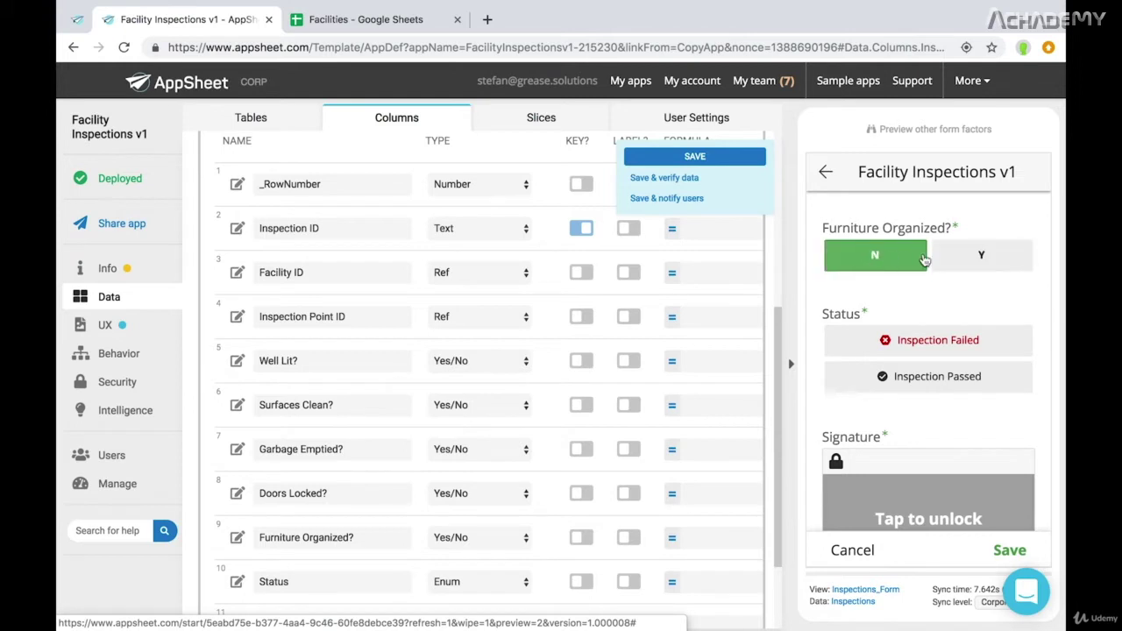
{"action": "left_click", "coordinate": [979, 263]}
{"action": "left_click", "coordinate": [894, 261]}
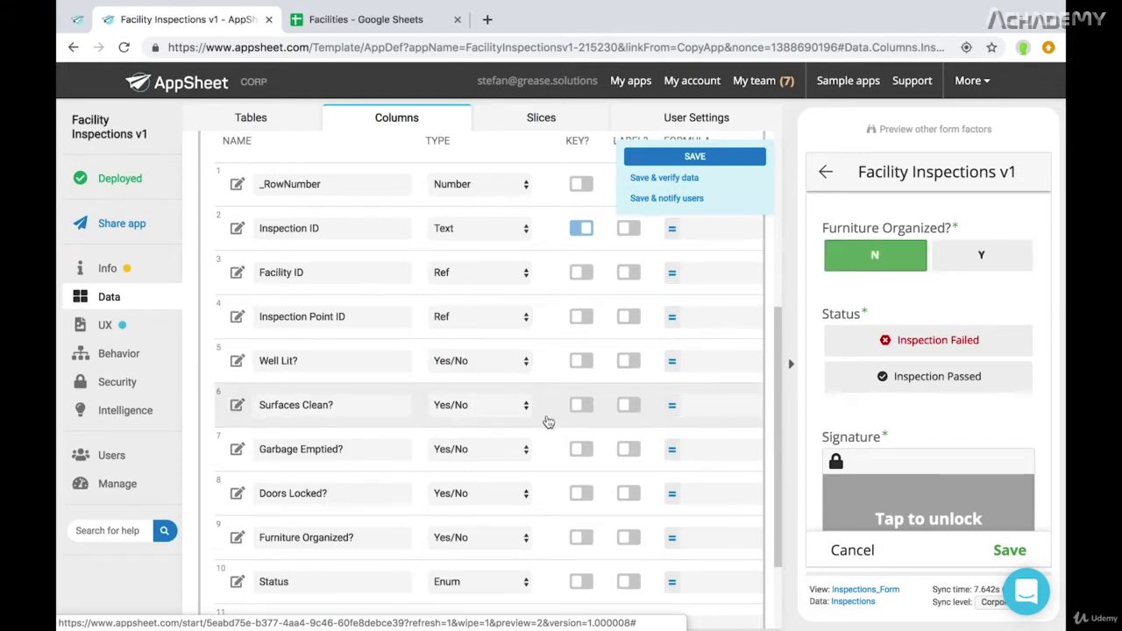
Try both Status options in the preview form, switching to Inspection Passed and back to Inspection Failed.
{"action": "scroll", "coordinate": [547, 421], "scroll_direction": "down", "scroll_amount": 2}
{"action": "scroll", "coordinate": [547, 422], "scroll_direction": "down", "scroll_amount": 2}
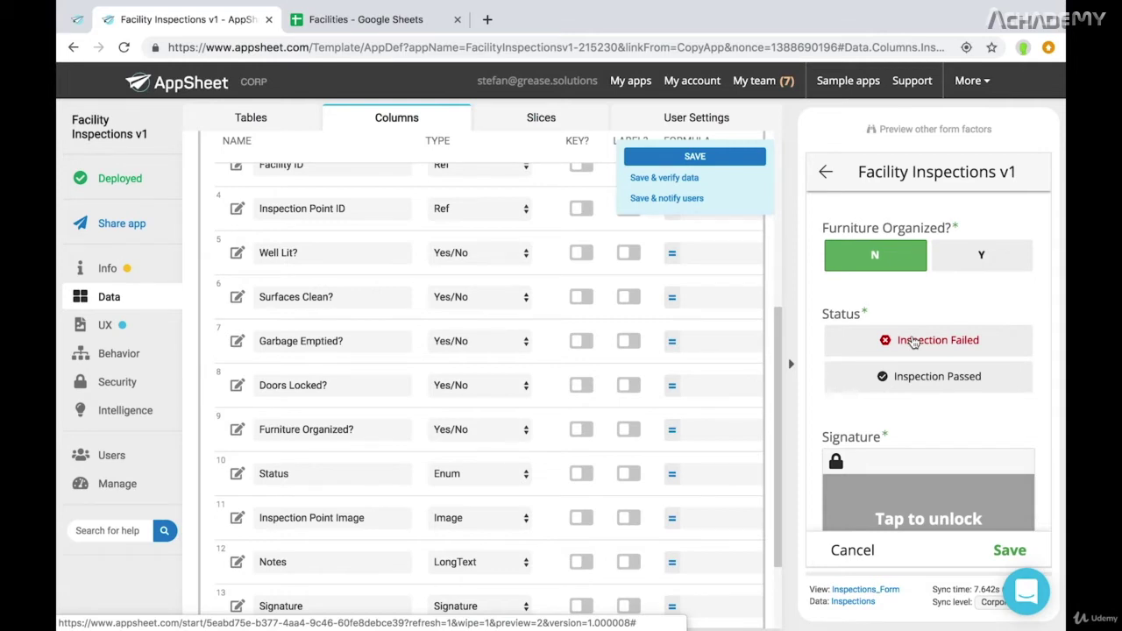
{"action": "left_click", "coordinate": [911, 342]}
{"action": "left_click", "coordinate": [915, 384]}
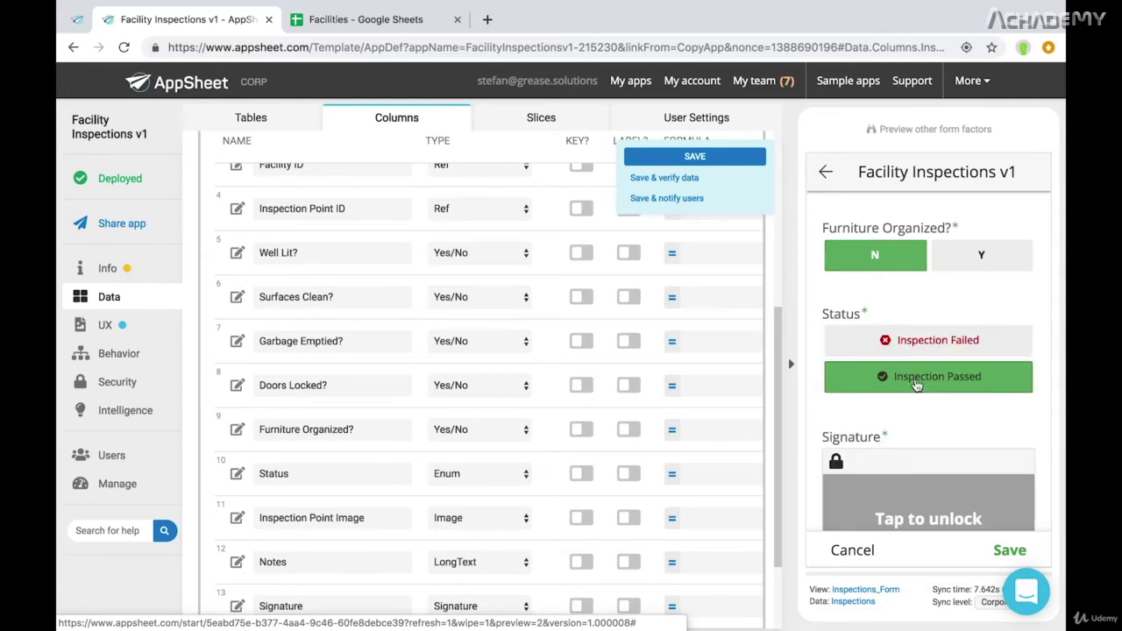
{"action": "left_click", "coordinate": [915, 342]}
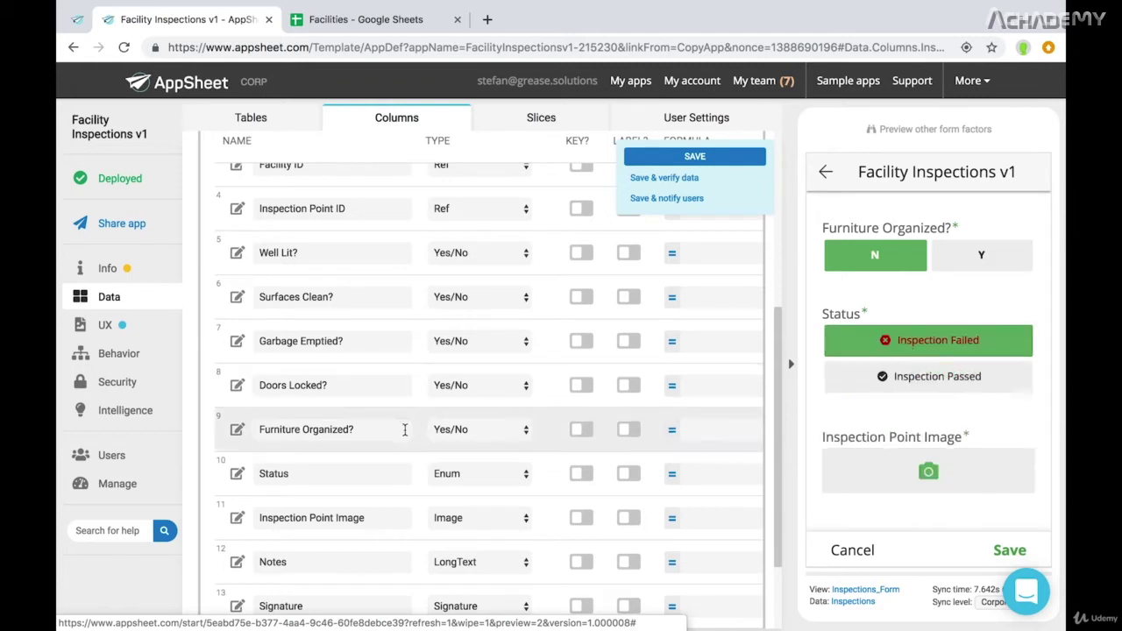
Set the Status column's type to EnumList and select both Inspection Failed and Inspection Passed in the preview form.
{"action": "left_click", "coordinate": [526, 478]}
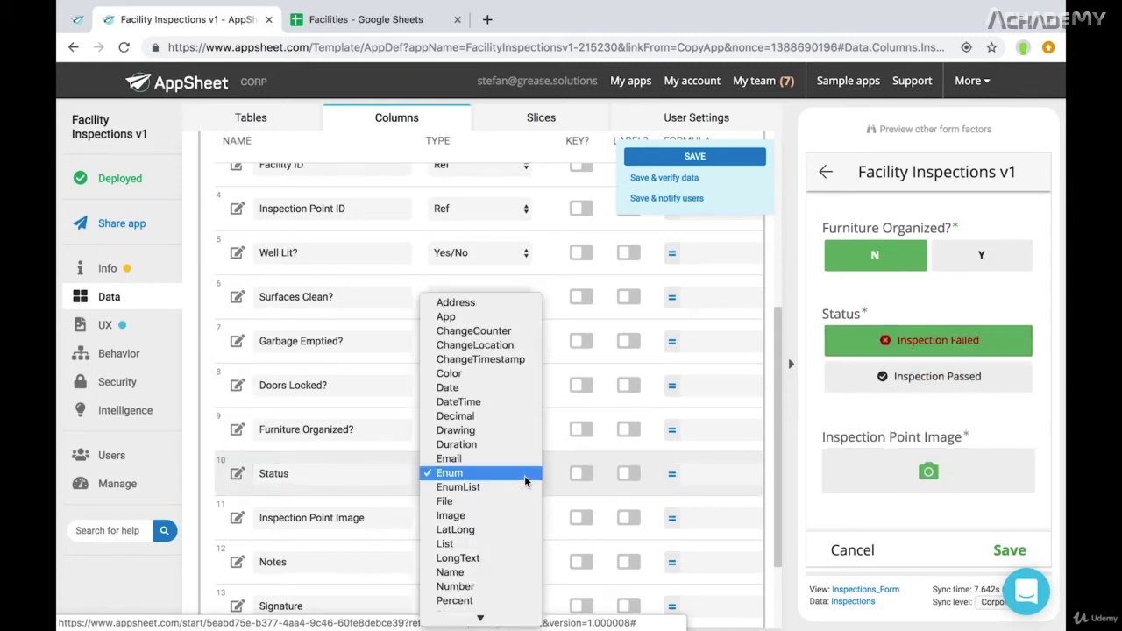
{"action": "left_click", "coordinate": [522, 487]}
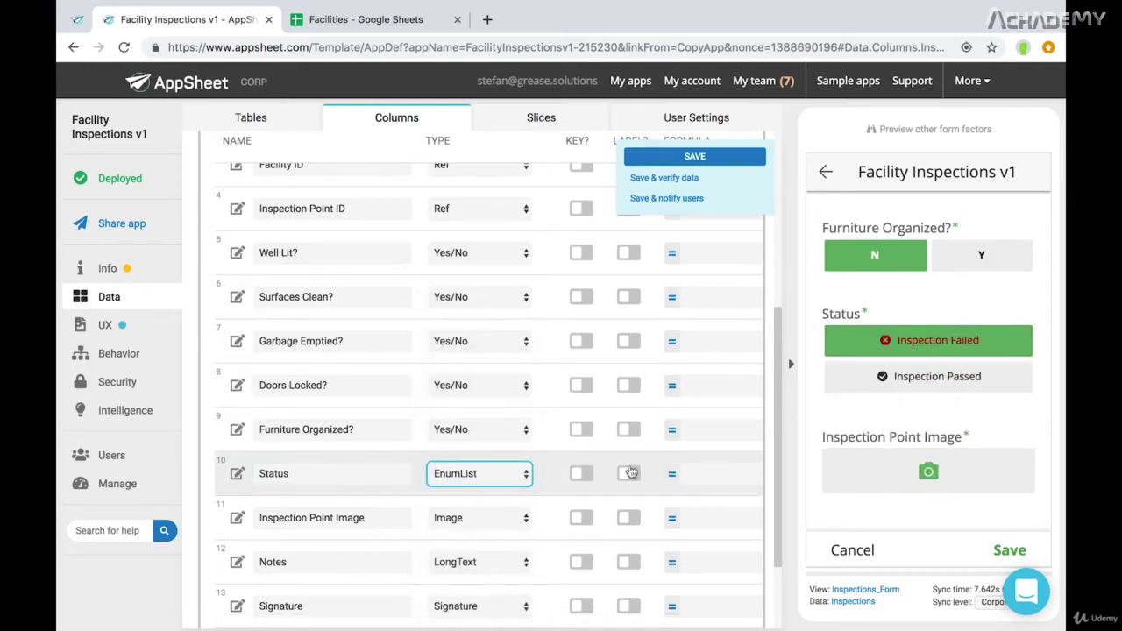
{"action": "left_click", "coordinate": [916, 379]}
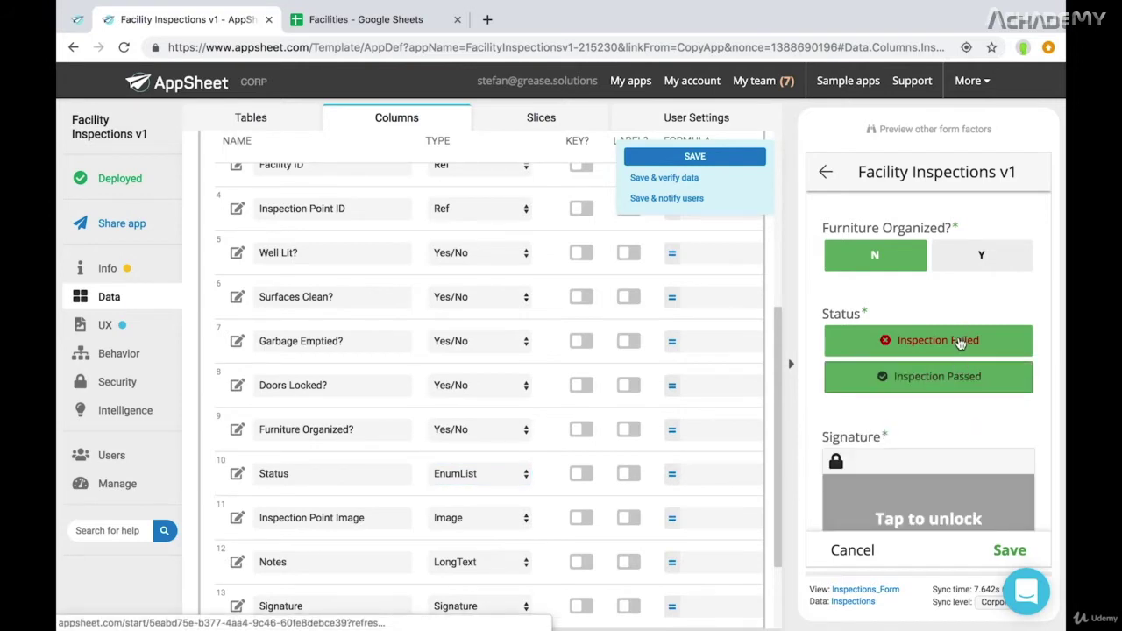
{"action": "left_click", "coordinate": [952, 350]}
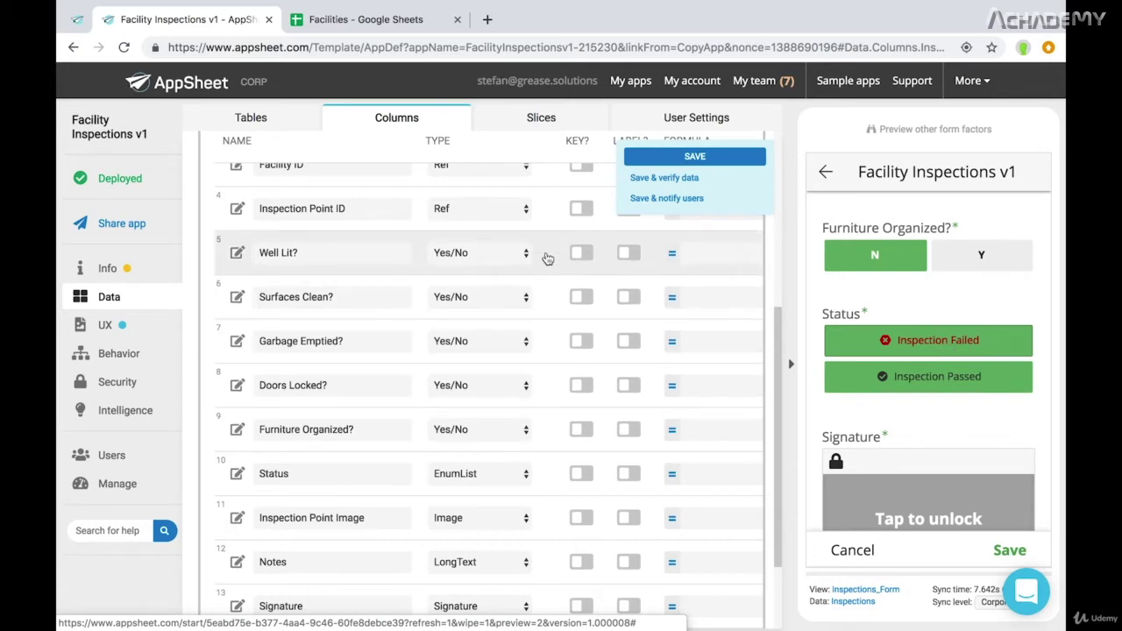
View the type options for the Inspection Point ID column, keeping Ref selected.
{"action": "scroll", "coordinate": [541, 256], "scroll_direction": "up", "scroll_amount": 1}
{"action": "left_click", "coordinate": [533, 251]}
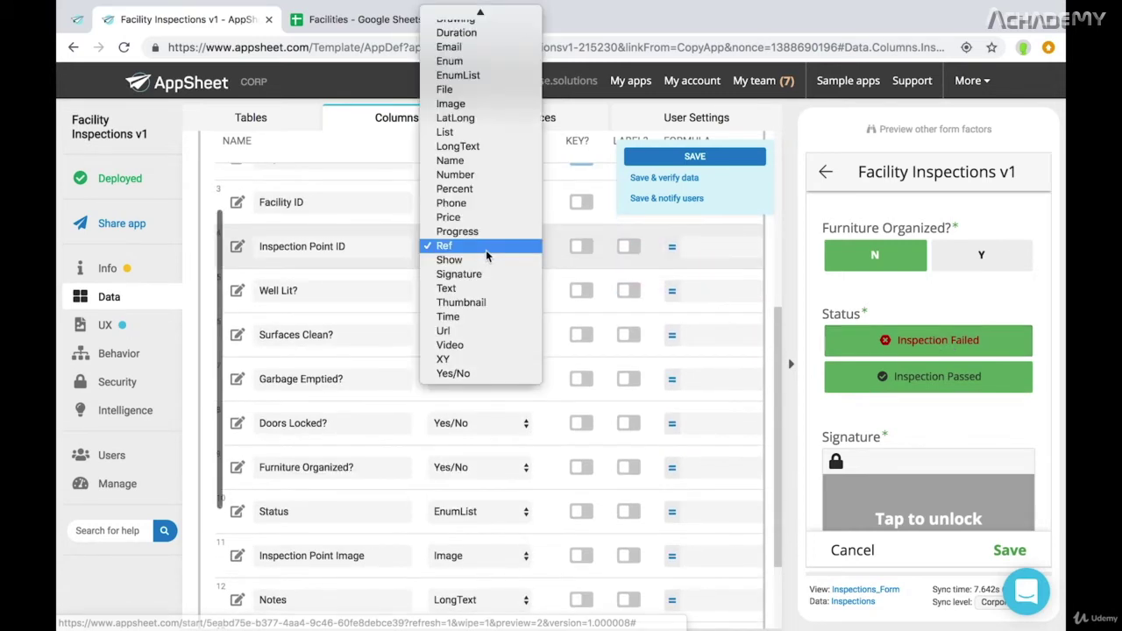
{"action": "left_click", "coordinate": [489, 245]}
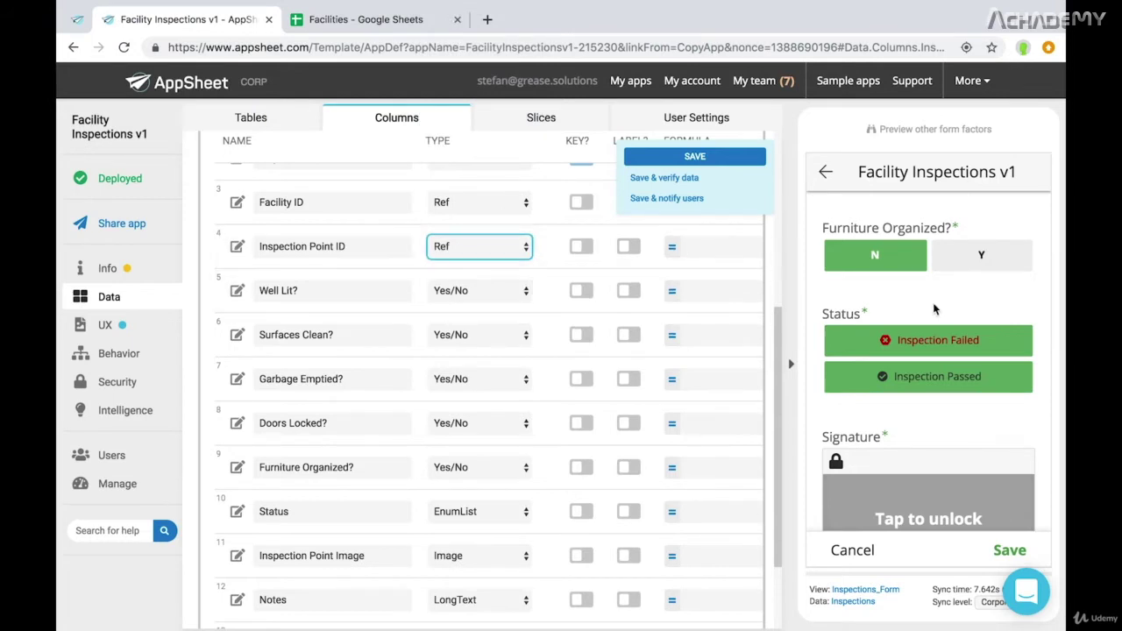
{"action": "scroll", "coordinate": [929, 289], "scroll_direction": "up", "scroll_amount": 3}
{"action": "scroll", "coordinate": [934, 308], "scroll_direction": "up", "scroll_amount": 2}
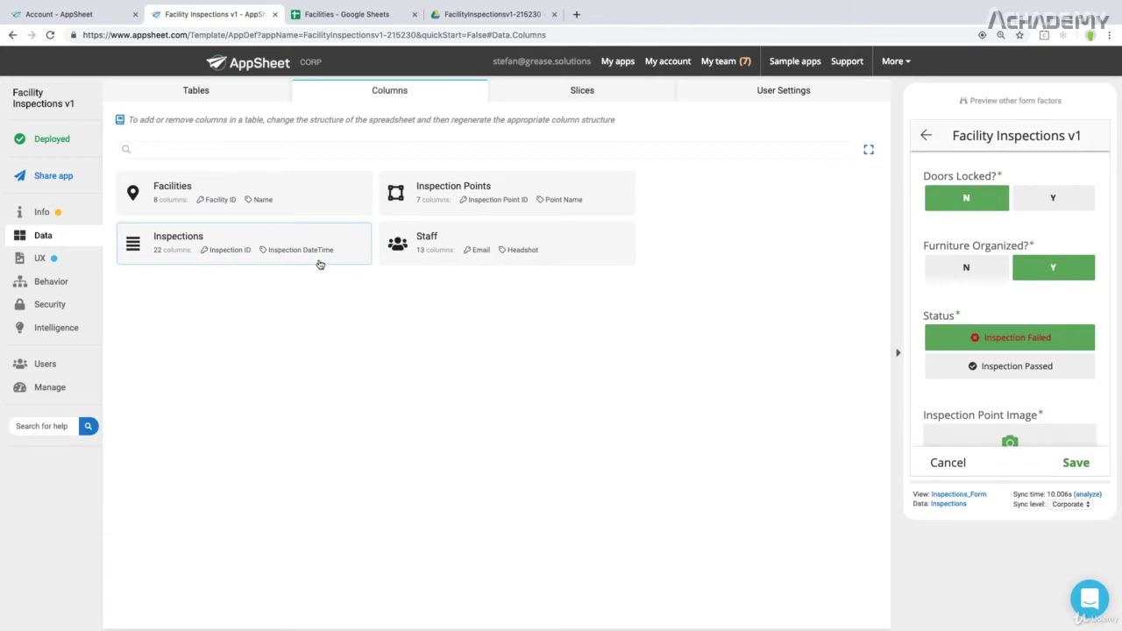
Expand the Inspections table's columns and review their types, including Image, Drawing, File, Video, LongText, Signature, Phone and Email.
{"action": "left_click", "coordinate": [320, 261]}
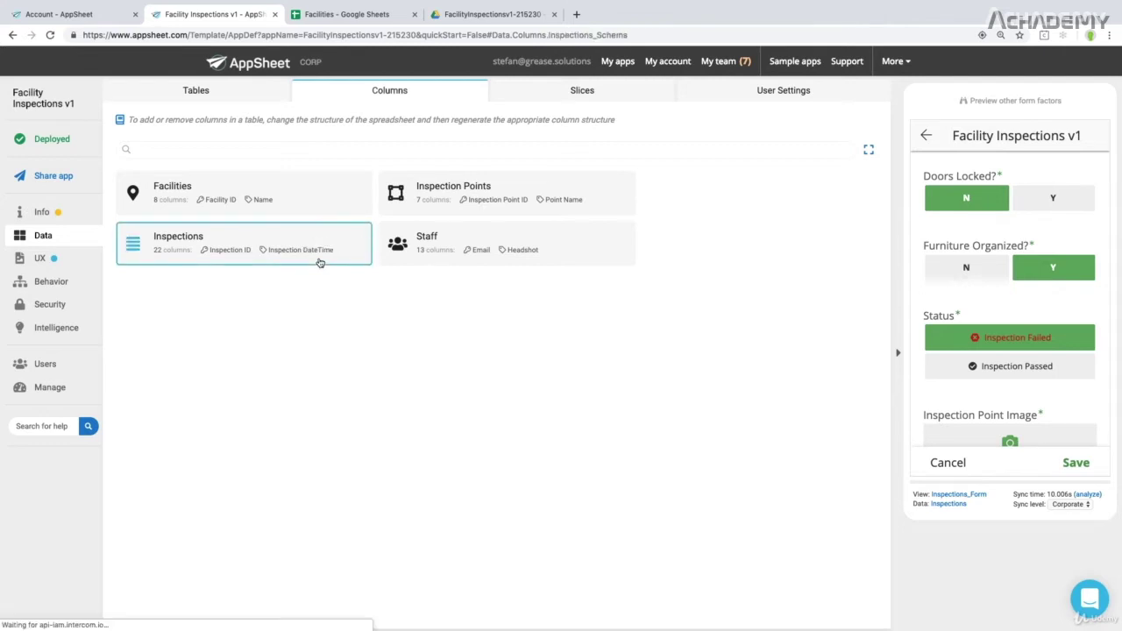
{"action": "scroll", "coordinate": [324, 480], "scroll_direction": "down", "scroll_amount": 3}
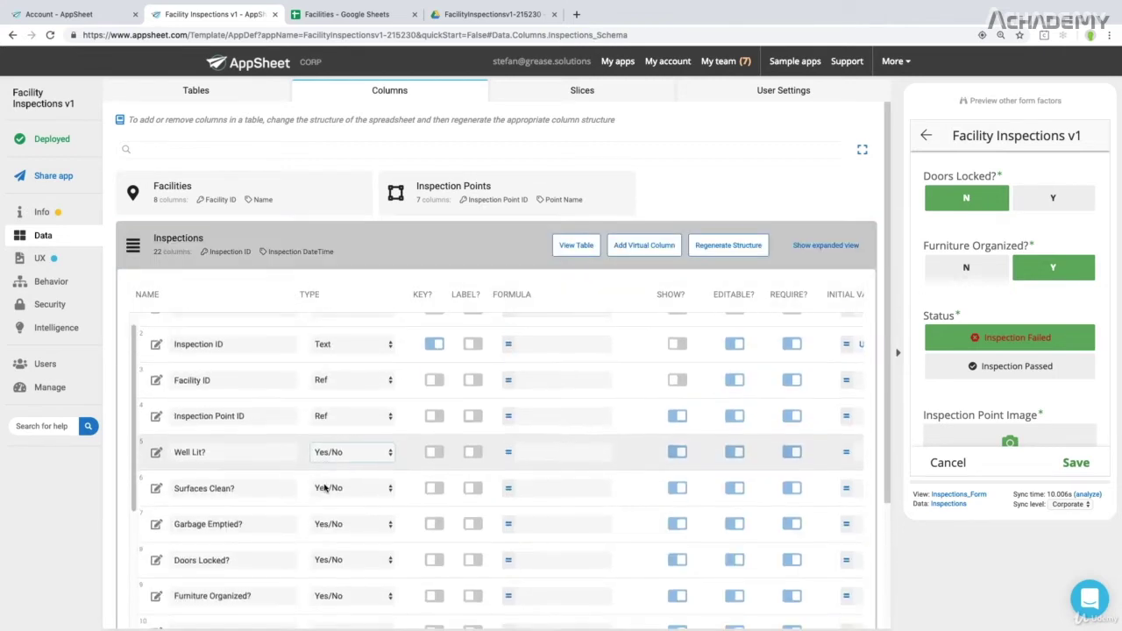
{"action": "scroll", "coordinate": [325, 489], "scroll_direction": "down", "scroll_amount": 3}
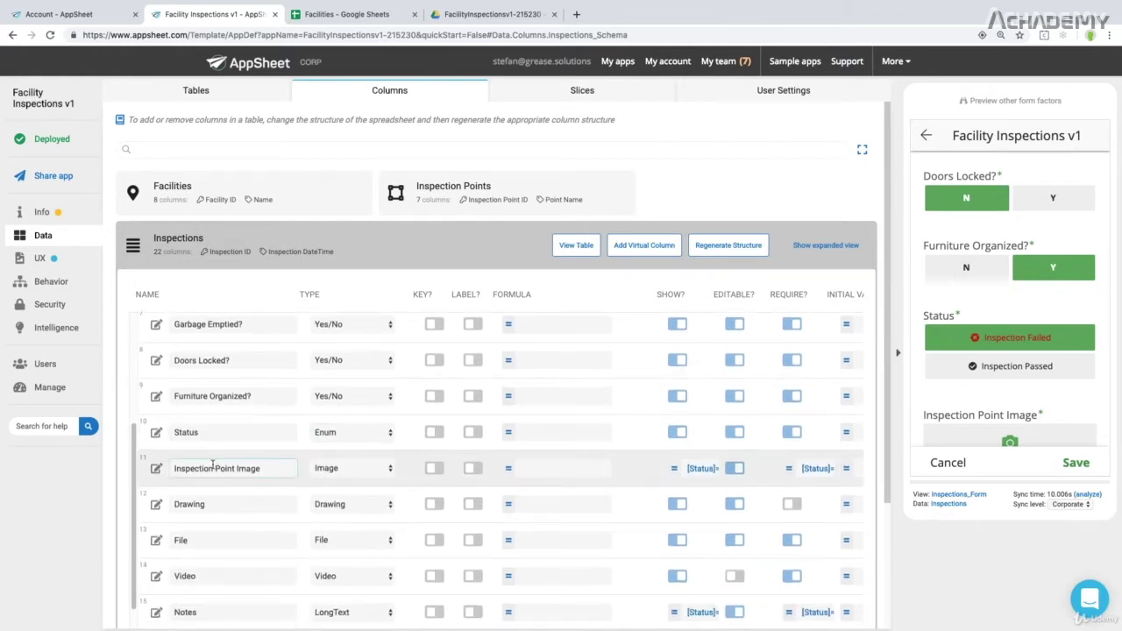
{"action": "scroll", "coordinate": [298, 504], "scroll_direction": "down", "scroll_amount": 1}
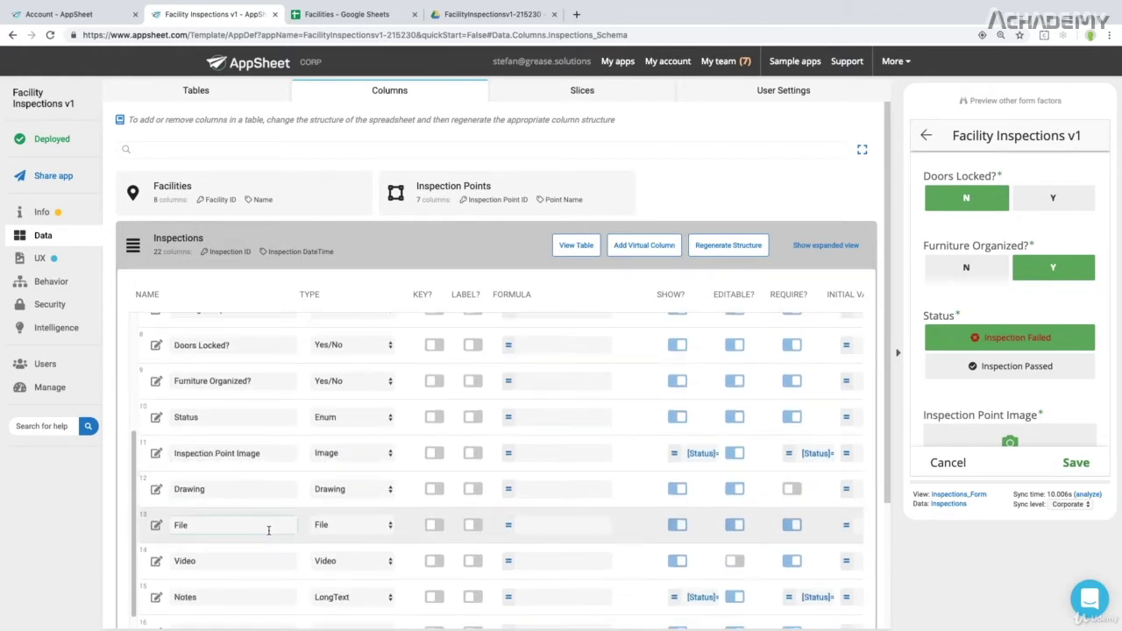
{"action": "scroll", "coordinate": [324, 529], "scroll_direction": "down", "scroll_amount": 1}
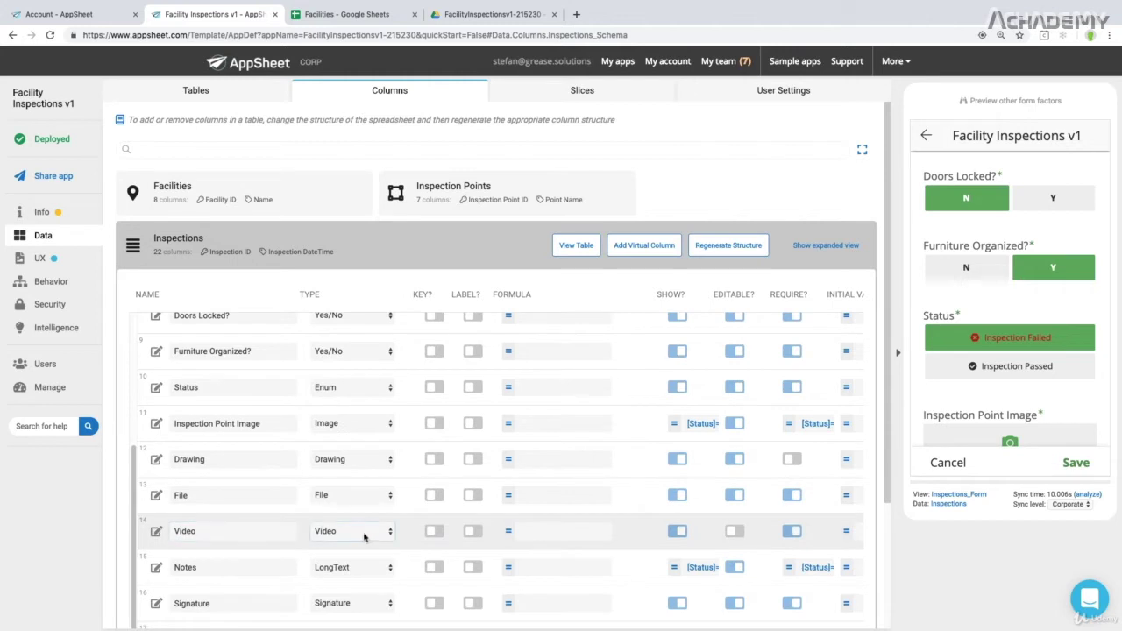
{"action": "scroll", "coordinate": [362, 535], "scroll_direction": "down", "scroll_amount": 2}
{"action": "scroll", "coordinate": [364, 565], "scroll_direction": "down", "scroll_amount": 3}
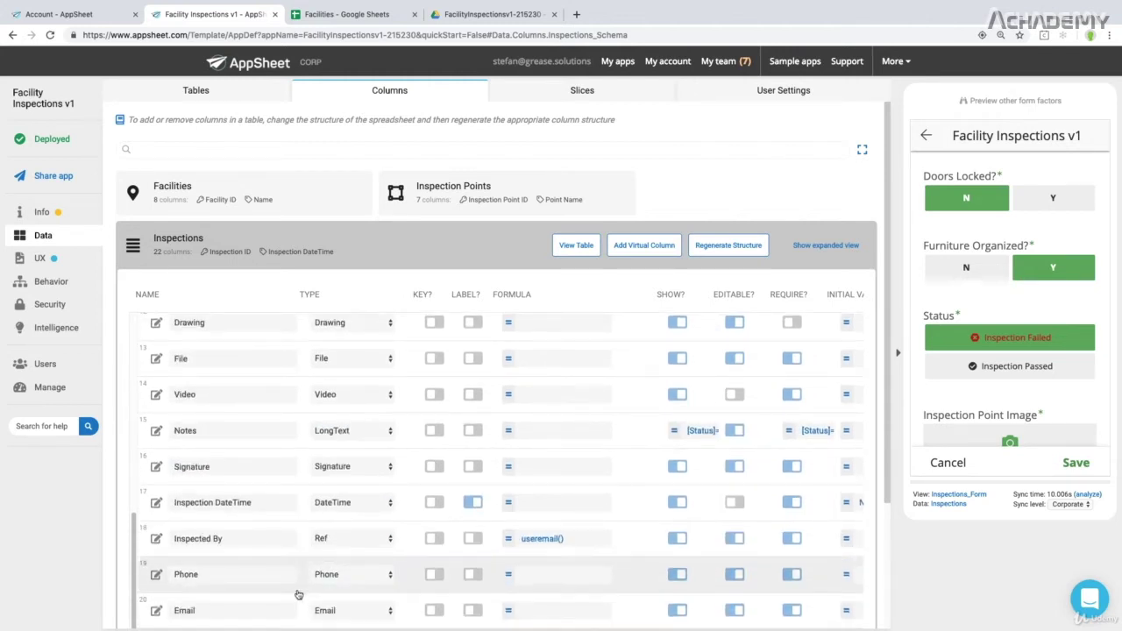
{"action": "scroll", "coordinate": [295, 450], "scroll_direction": "up", "scroll_amount": 2}
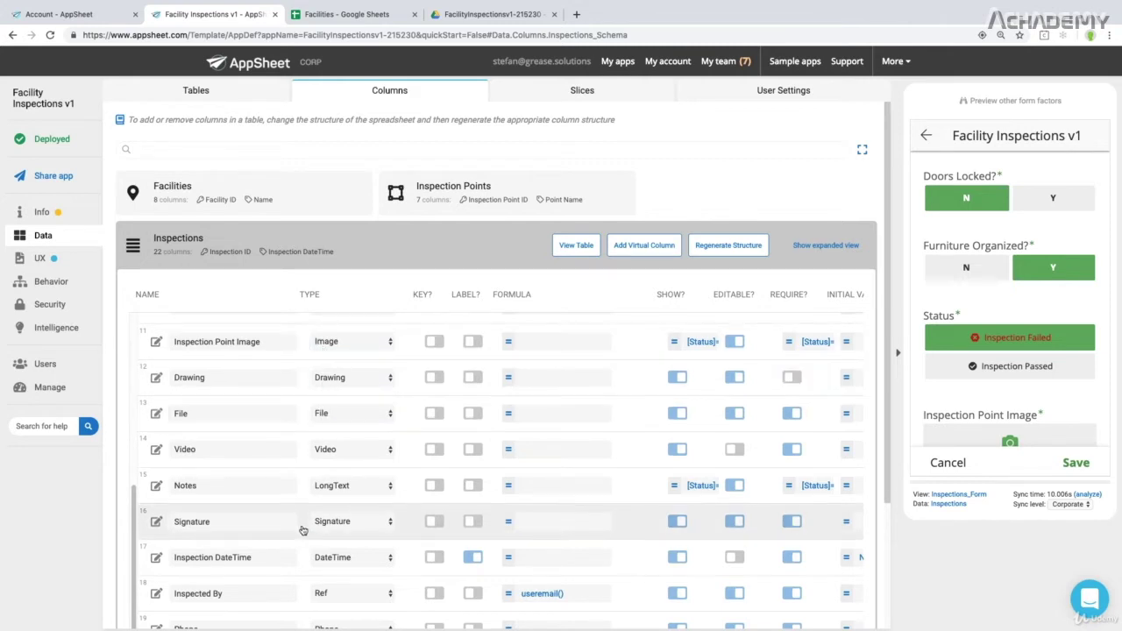
{"action": "scroll", "coordinate": [292, 524], "scroll_direction": "down", "scroll_amount": 1}
{"action": "scroll", "coordinate": [292, 524], "scroll_direction": "up", "scroll_amount": 1}
{"action": "scroll", "coordinate": [326, 607], "scroll_direction": "down", "scroll_amount": 1}
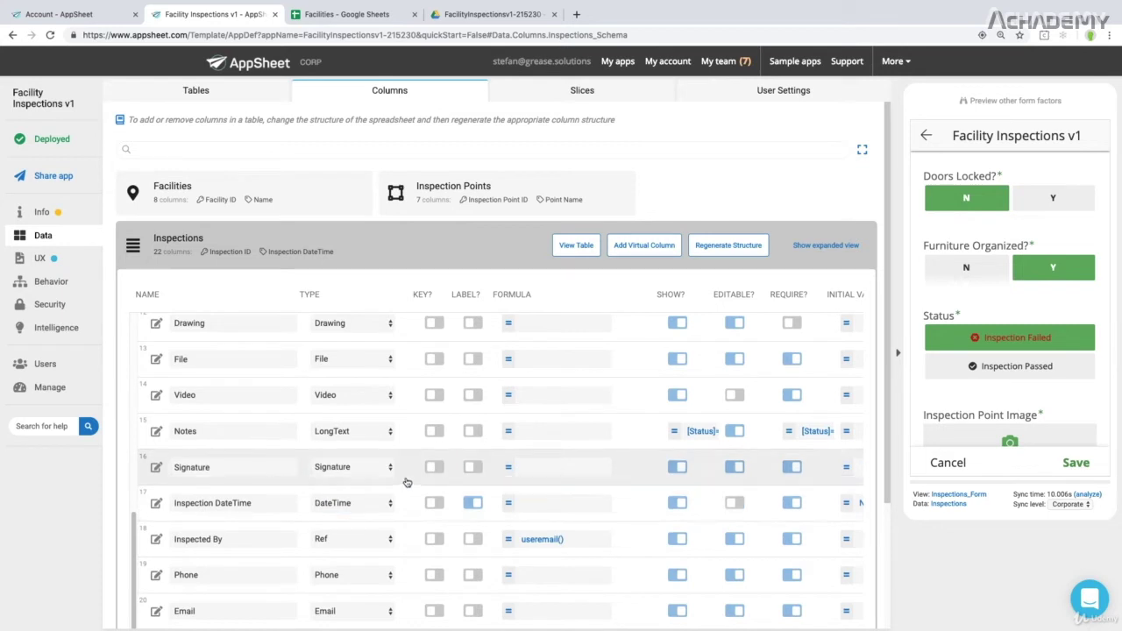
Open the Facility Inspections v1 app's preview for other form factors.
{"action": "left_click", "coordinate": [986, 103]}
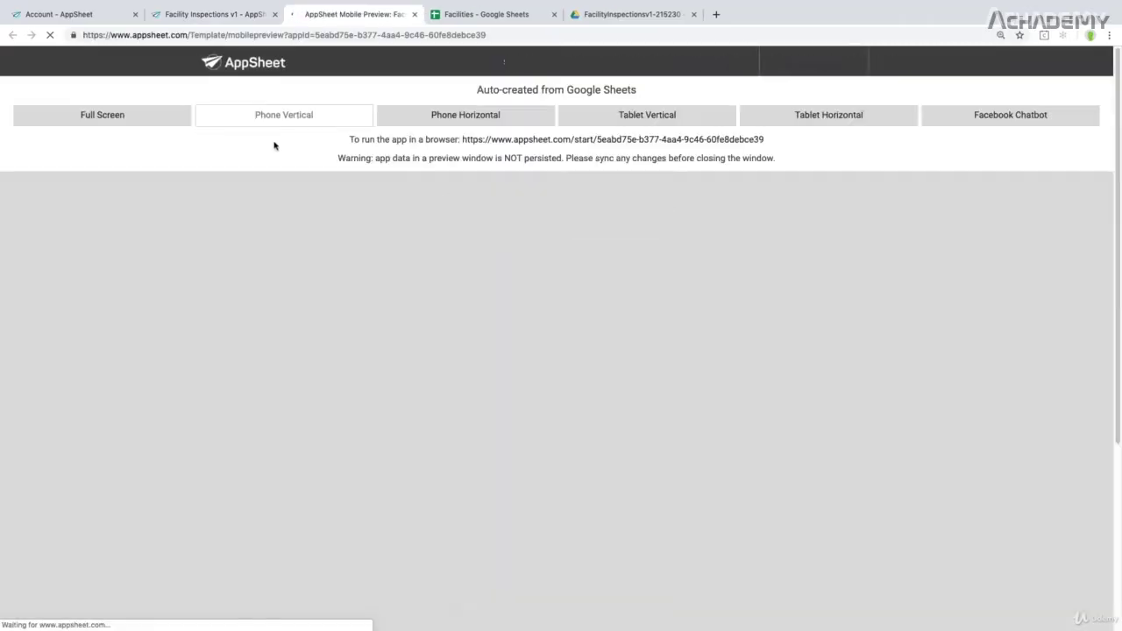
Run the app full screen and review the Closet inspection point's 3/15/2019 inspection record, from its photo to its contact fields.
{"action": "left_click", "coordinate": [138, 115]}
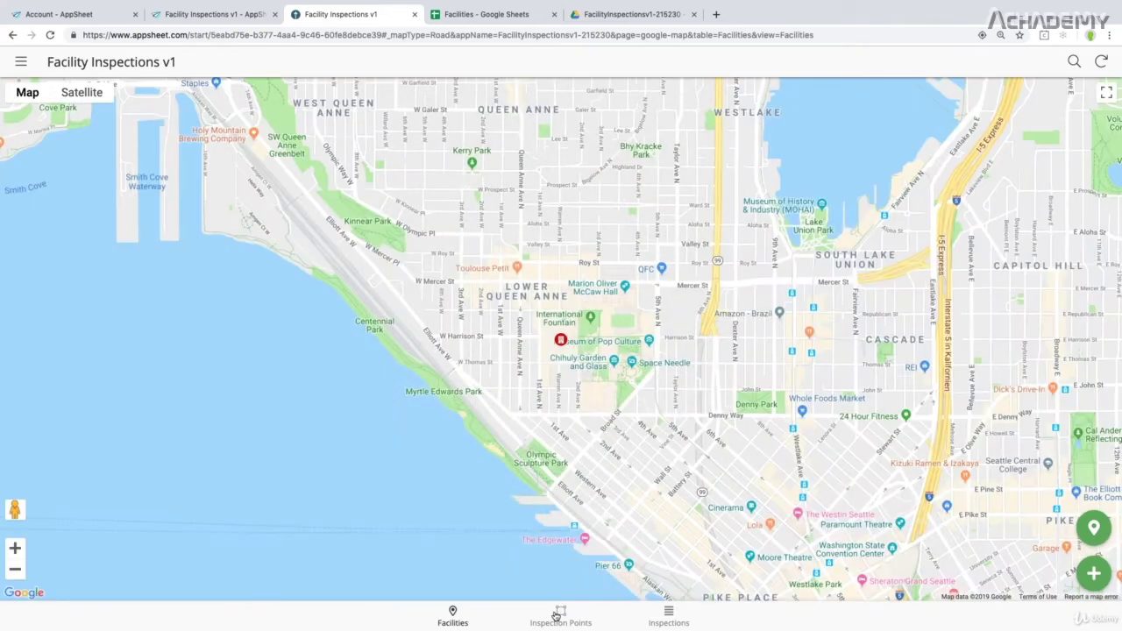
{"action": "left_click", "coordinate": [555, 616]}
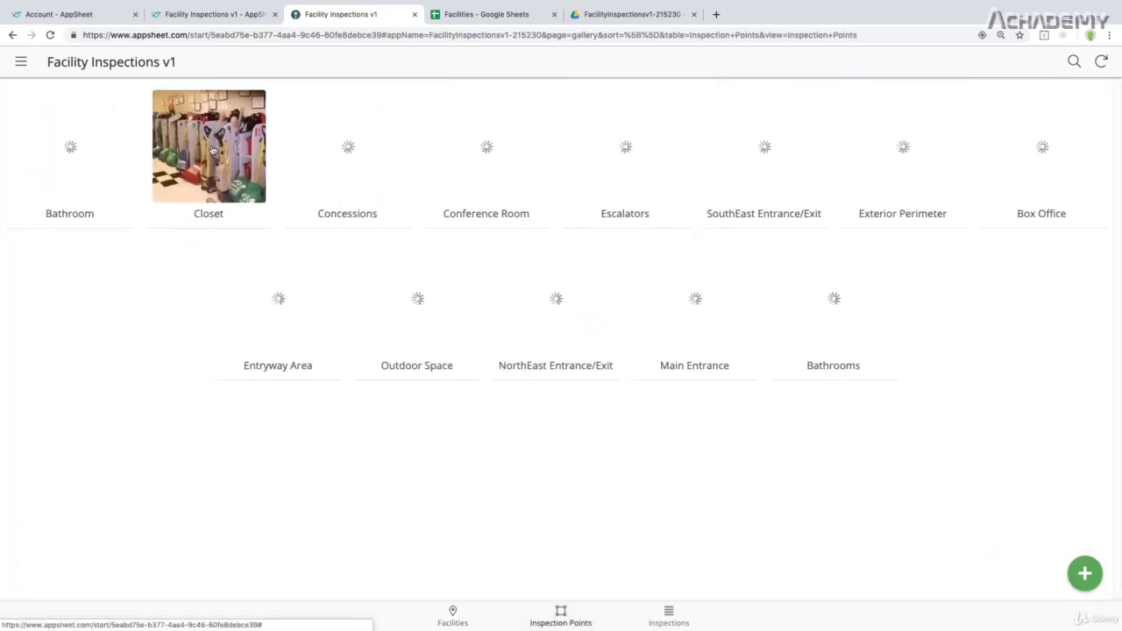
{"action": "left_click", "coordinate": [211, 149]}
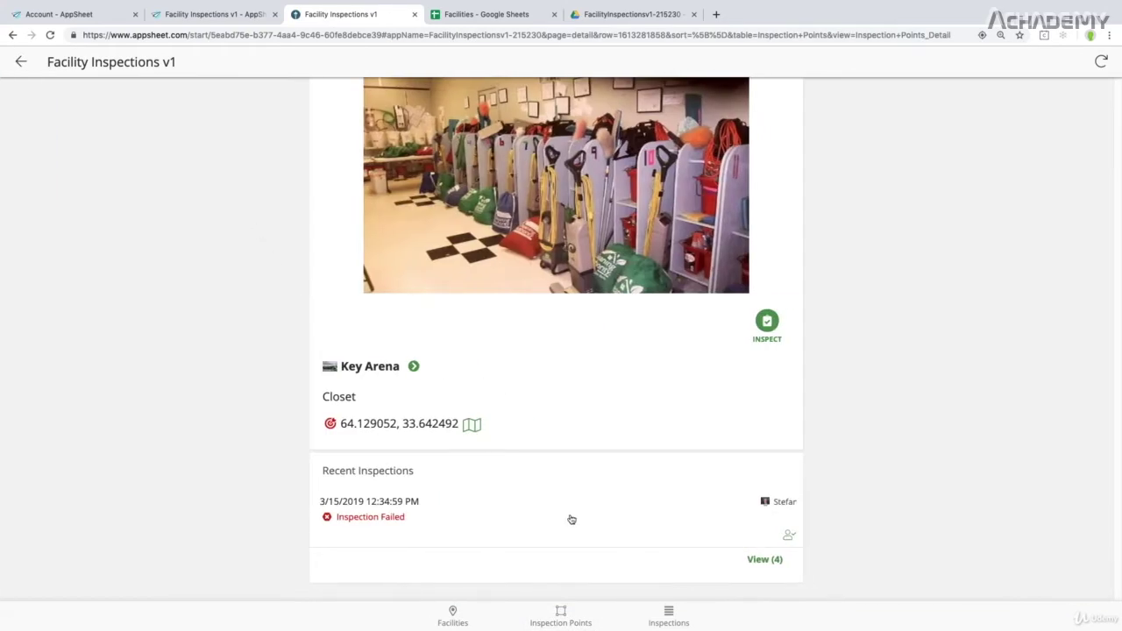
{"action": "left_click", "coordinate": [406, 500]}
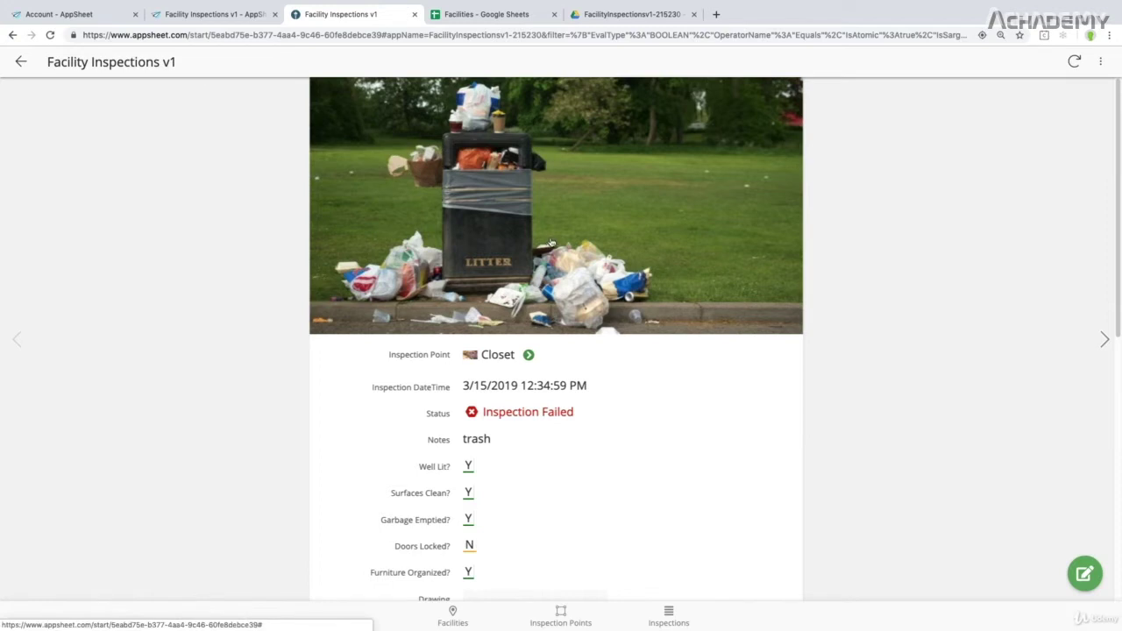
{"action": "scroll", "coordinate": [552, 242], "scroll_direction": "down", "scroll_amount": 4}
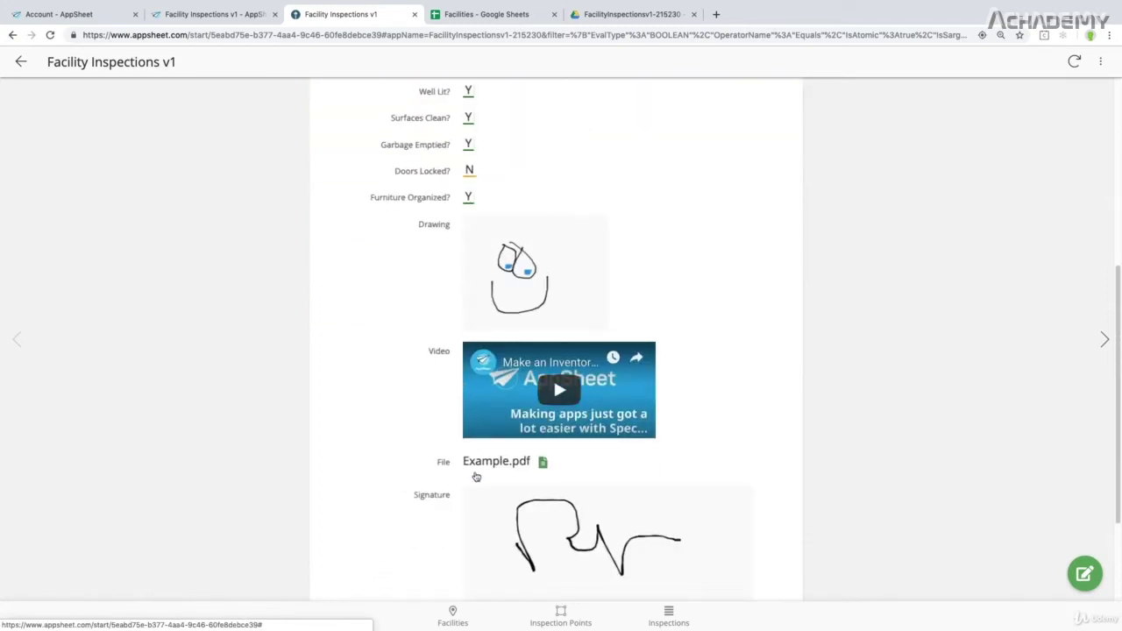
{"action": "scroll", "coordinate": [475, 476], "scroll_direction": "down", "scroll_amount": 2}
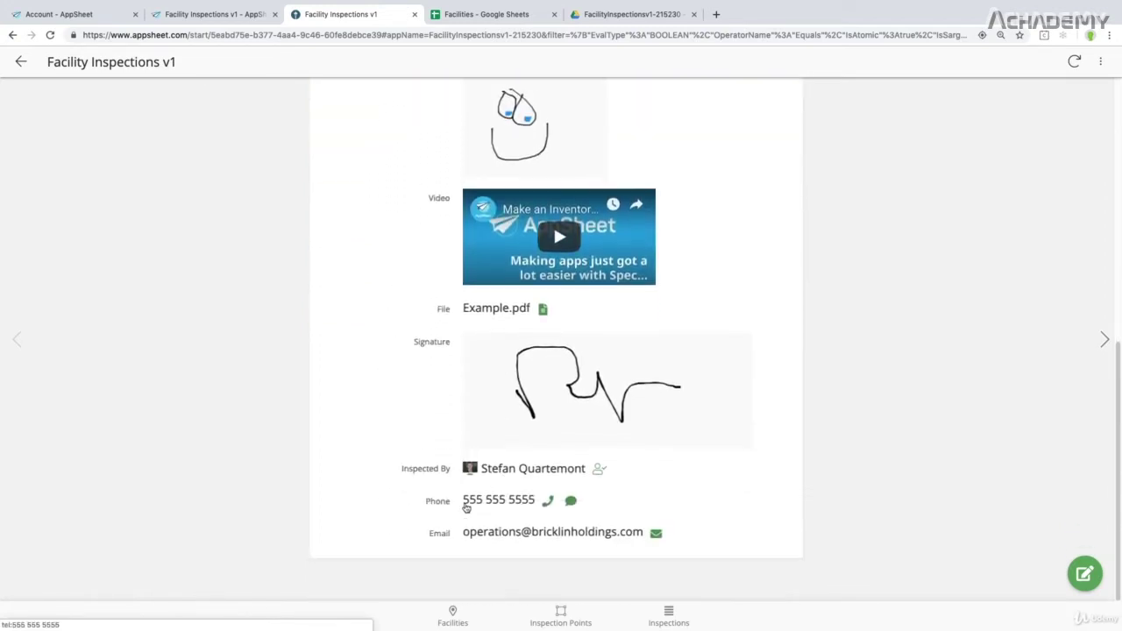
{"action": "scroll", "coordinate": [544, 354], "scroll_direction": "up", "scroll_amount": 3}
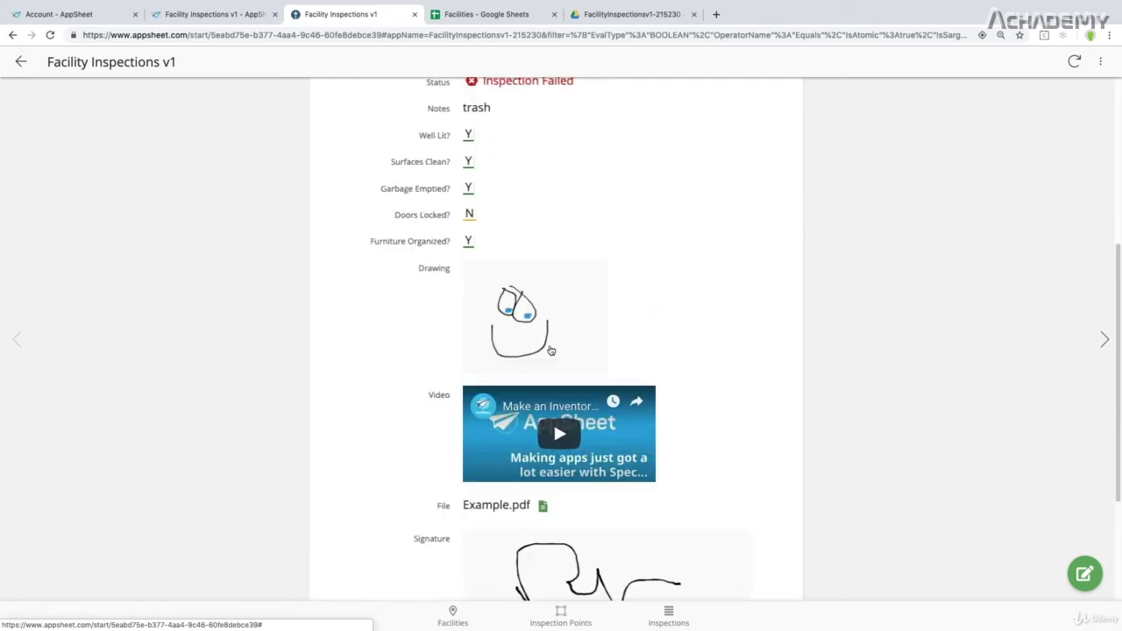
{"action": "scroll", "coordinate": [551, 351], "scroll_direction": "up", "scroll_amount": 4}
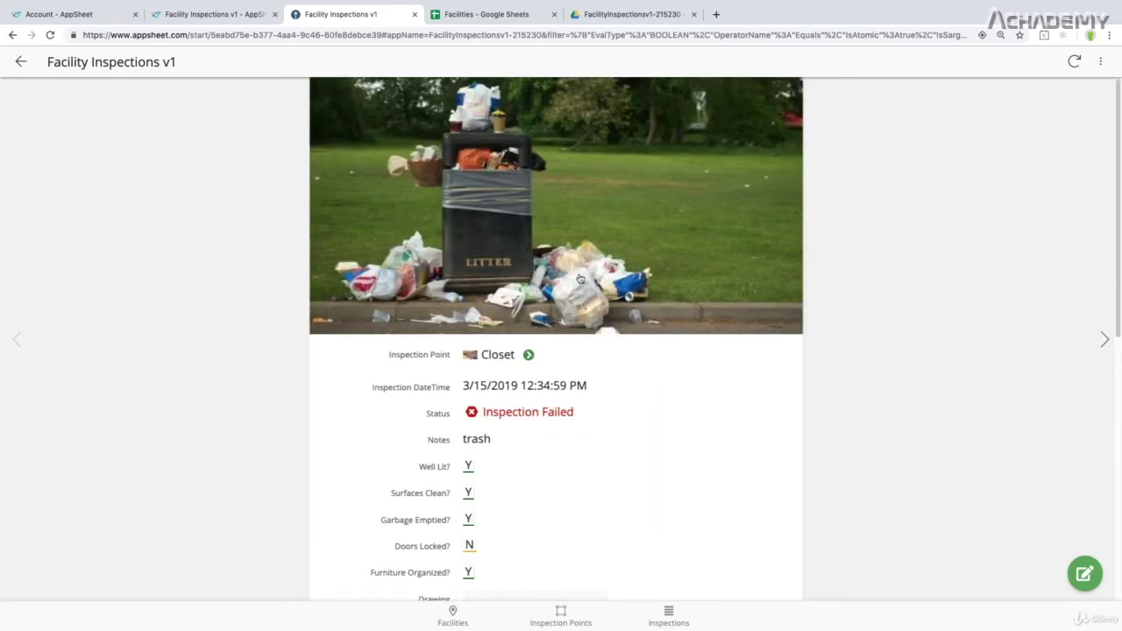
Edit the Closet inspection and view the file chooser for Inspection Point Image without choosing a new file.
{"action": "left_click", "coordinate": [1084, 573]}
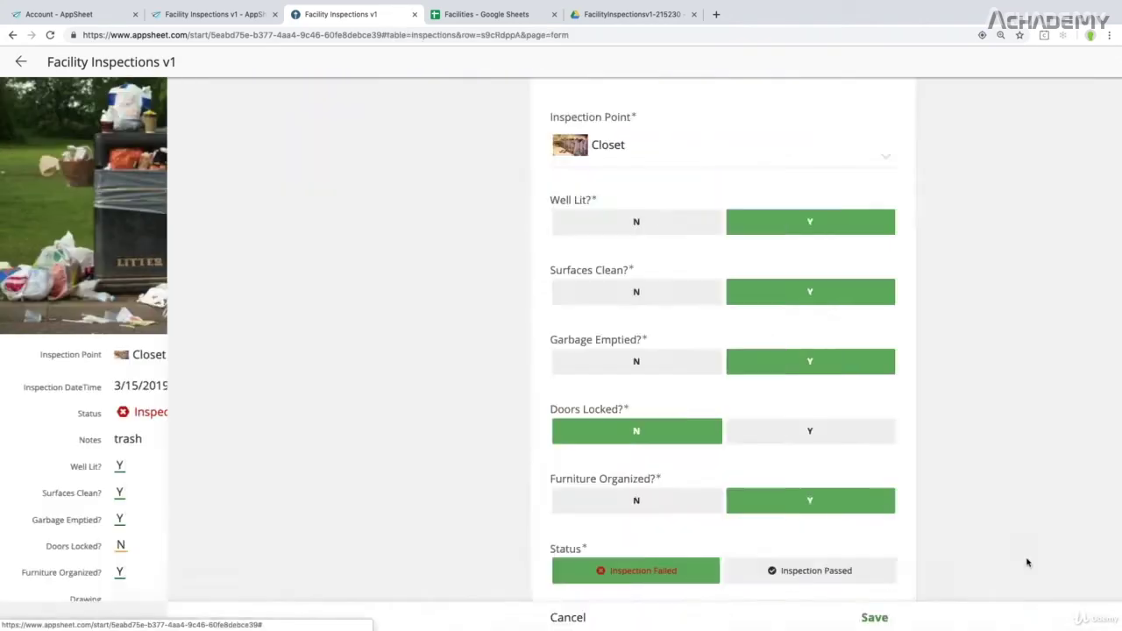
{"action": "scroll", "coordinate": [478, 279], "scroll_direction": "down", "scroll_amount": 4}
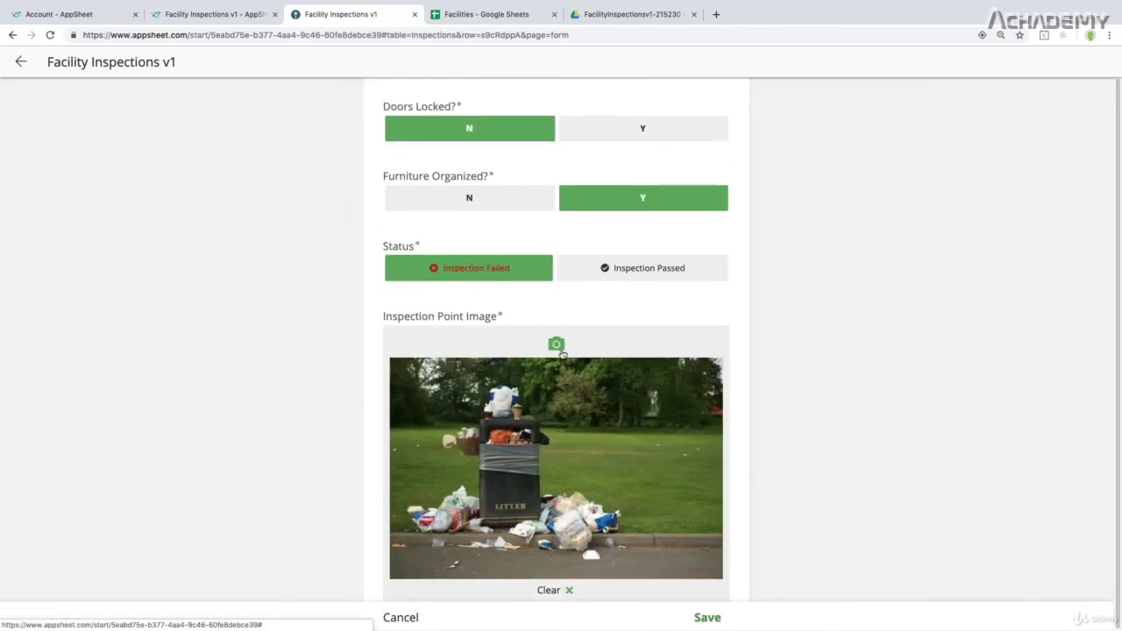
{"action": "scroll", "coordinate": [561, 349], "scroll_direction": "down", "scroll_amount": 1}
{"action": "left_click", "coordinate": [557, 281]}
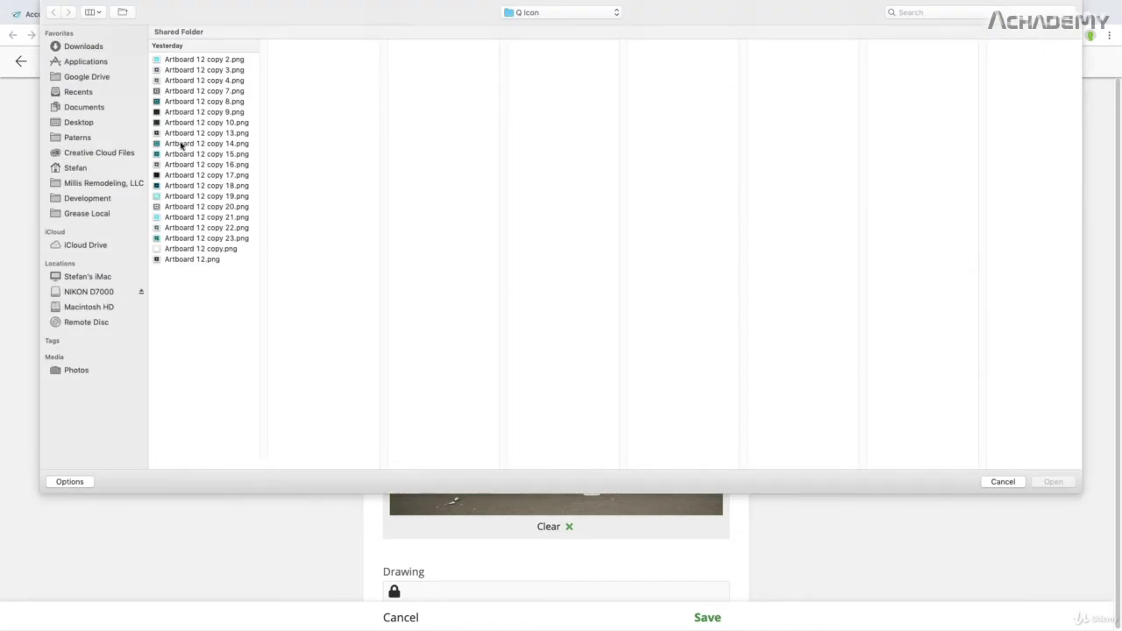
{"action": "left_click", "coordinate": [1002, 481]}
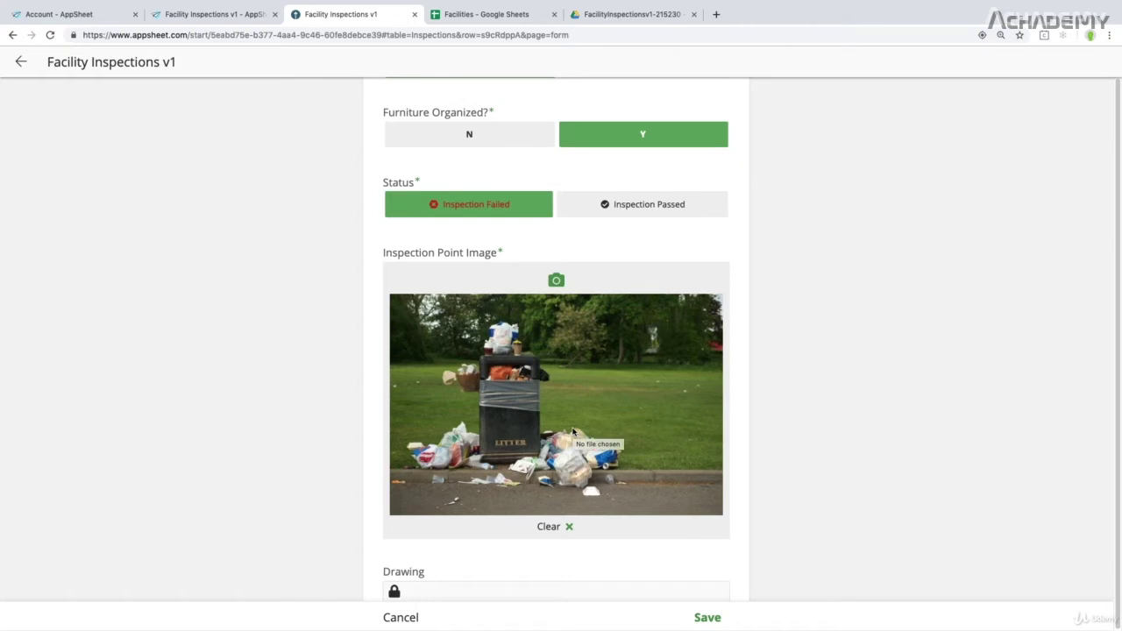
Unlock the Drawing field and add two orange strokes above the sketched eyes.
{"action": "scroll", "coordinate": [572, 431], "scroll_direction": "down", "scroll_amount": 1}
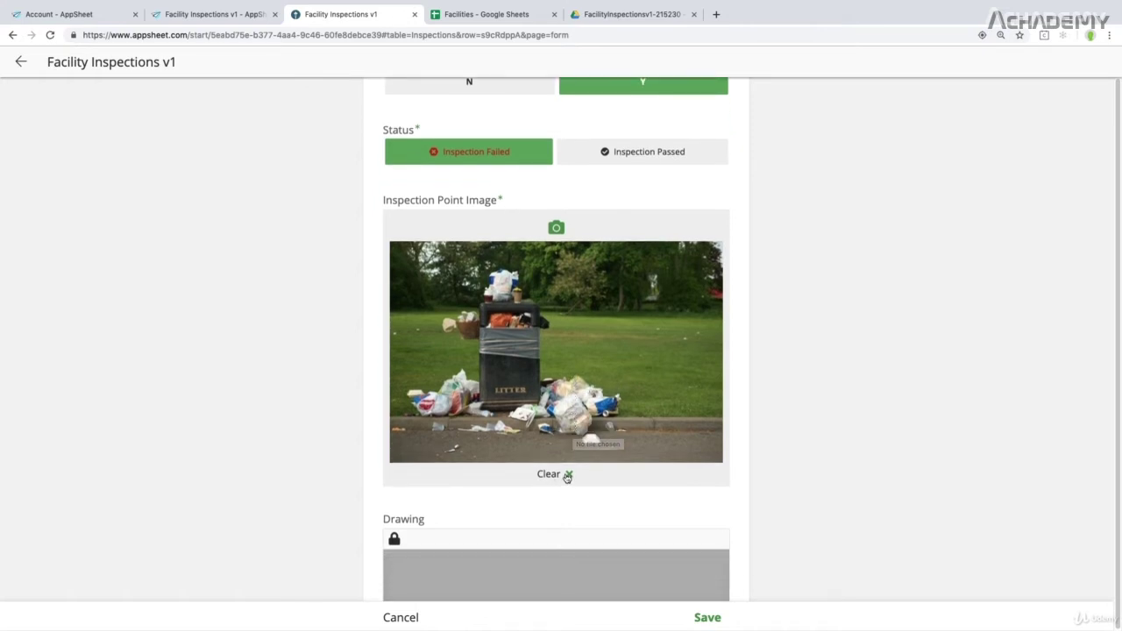
{"action": "scroll", "coordinate": [561, 480], "scroll_direction": "down", "scroll_amount": 1}
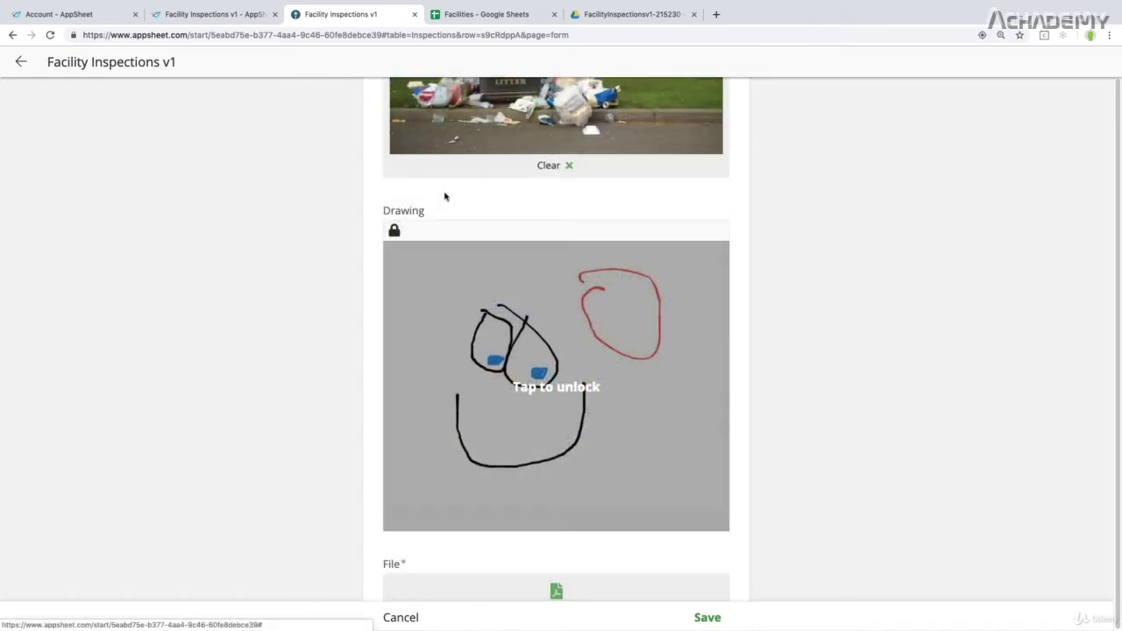
{"action": "left_click", "coordinate": [555, 386]}
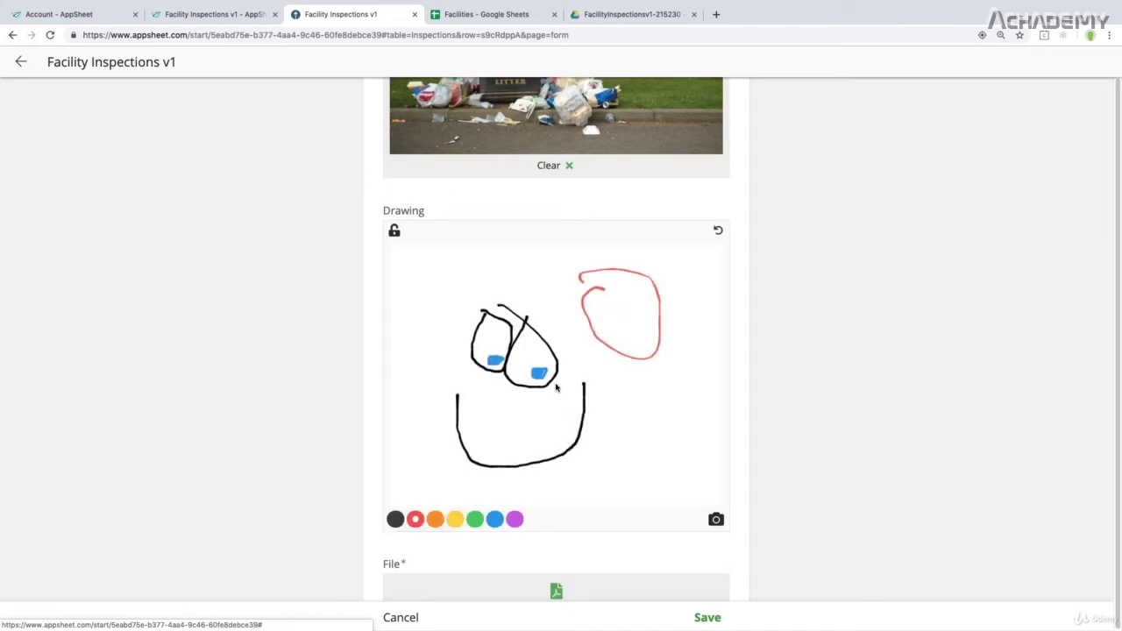
{"action": "left_click", "coordinate": [435, 518]}
{"action": "left_click_drag", "start_coordinate": [421, 283], "coordinate": [515, 259]}
{"action": "left_click_drag", "start_coordinate": [425, 309], "coordinate": [523, 271]}
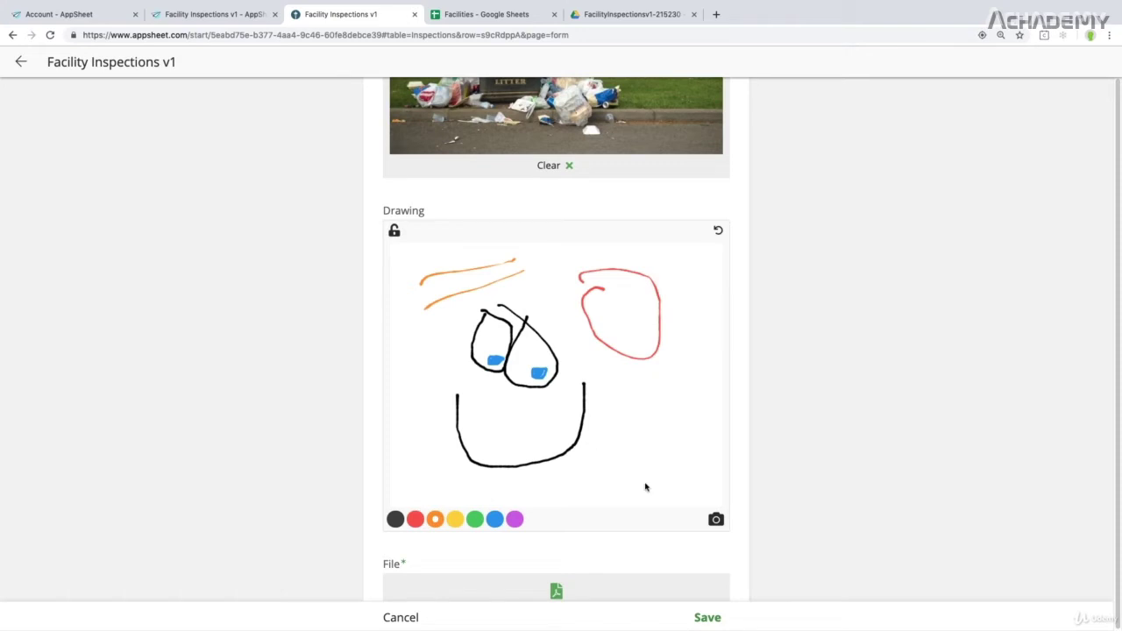
Load Artboard 12 copy 23.png into the Drawing field and circle the start of the Q's tail in red.
{"action": "left_click", "coordinate": [716, 520]}
{"action": "left_click", "coordinate": [197, 238]}
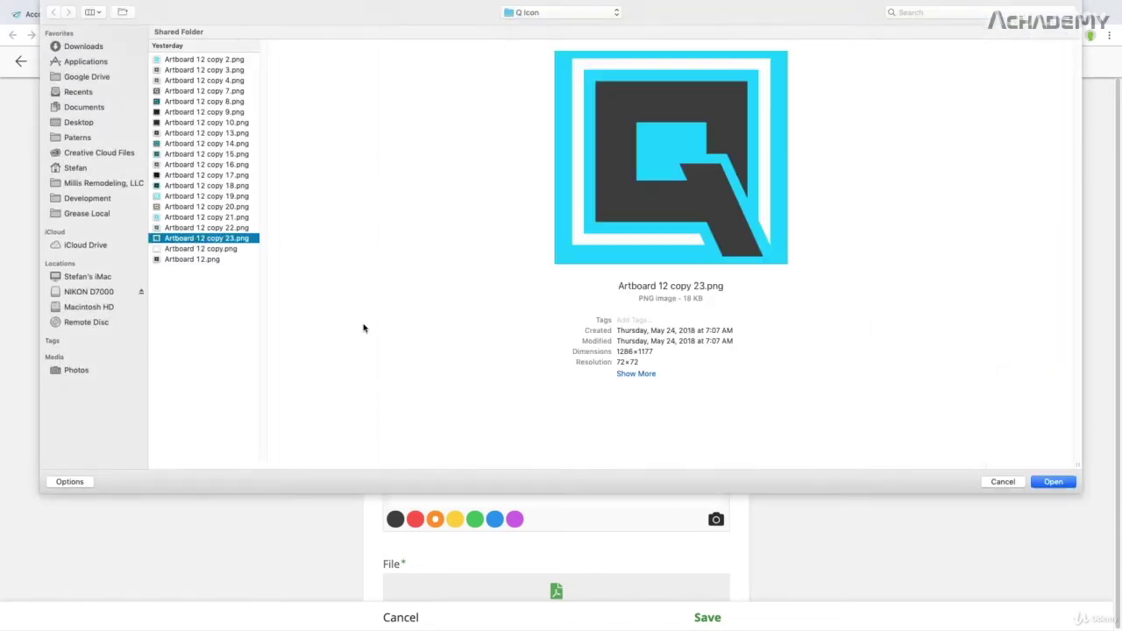
{"action": "left_click", "coordinate": [1056, 482]}
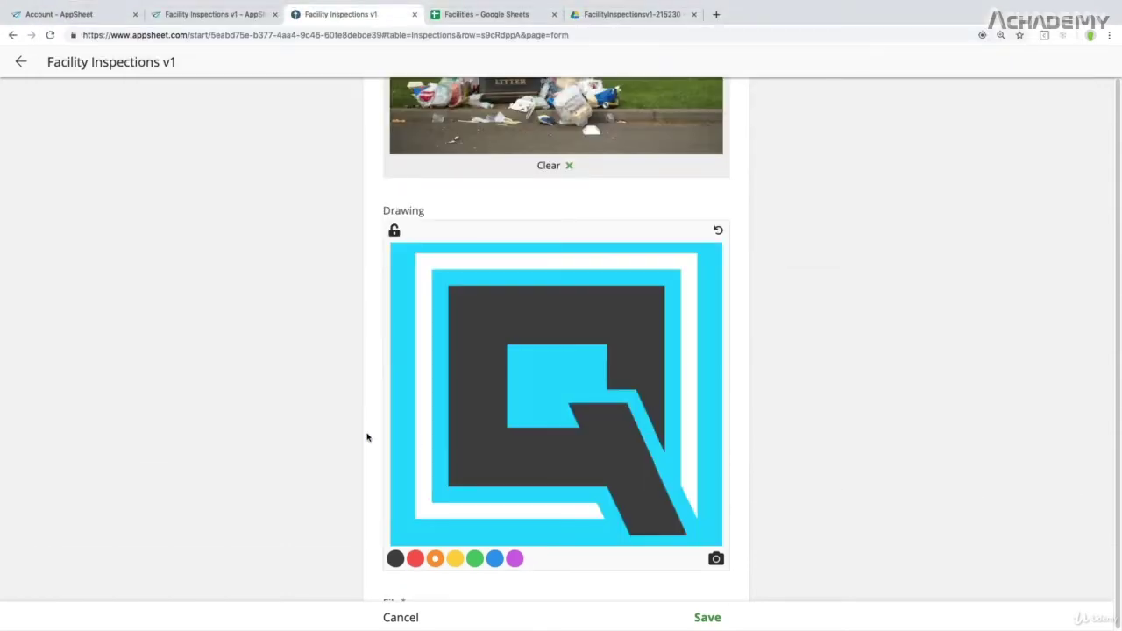
{"action": "left_click", "coordinate": [416, 558]}
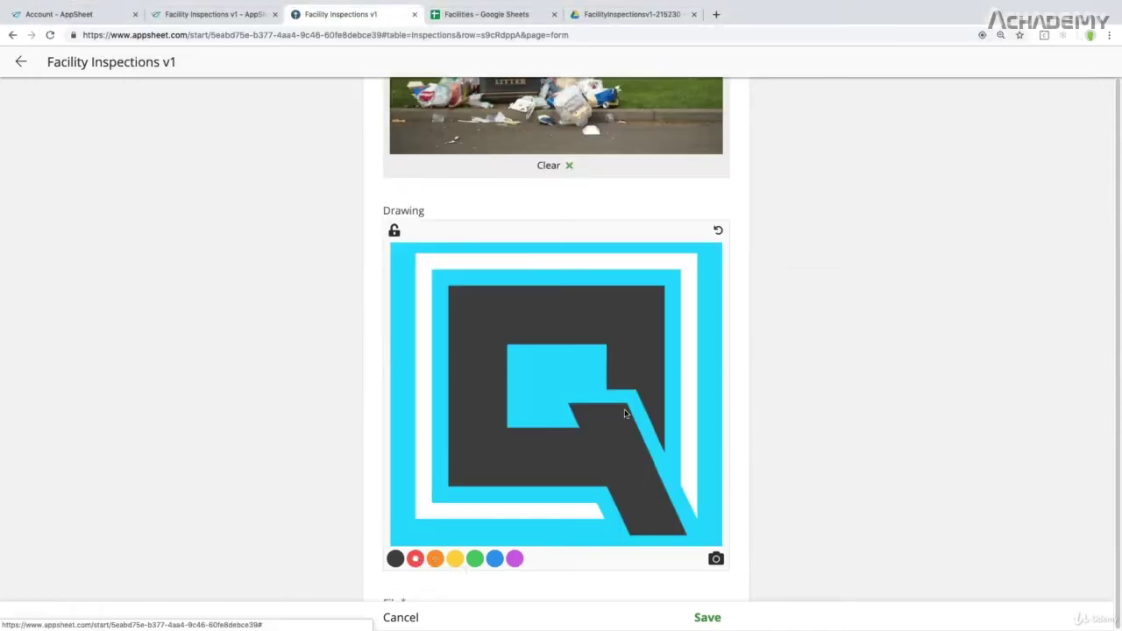
{"action": "mouse_move", "coordinate": [662, 409]}
{"action": "left_mouse_down"}
{"action": "mouse_move", "coordinate": [628, 390]}
{"action": "mouse_move", "coordinate": [698, 420]}
{"action": "mouse_move", "coordinate": [612, 376]}
{"action": "left_mouse_up"}
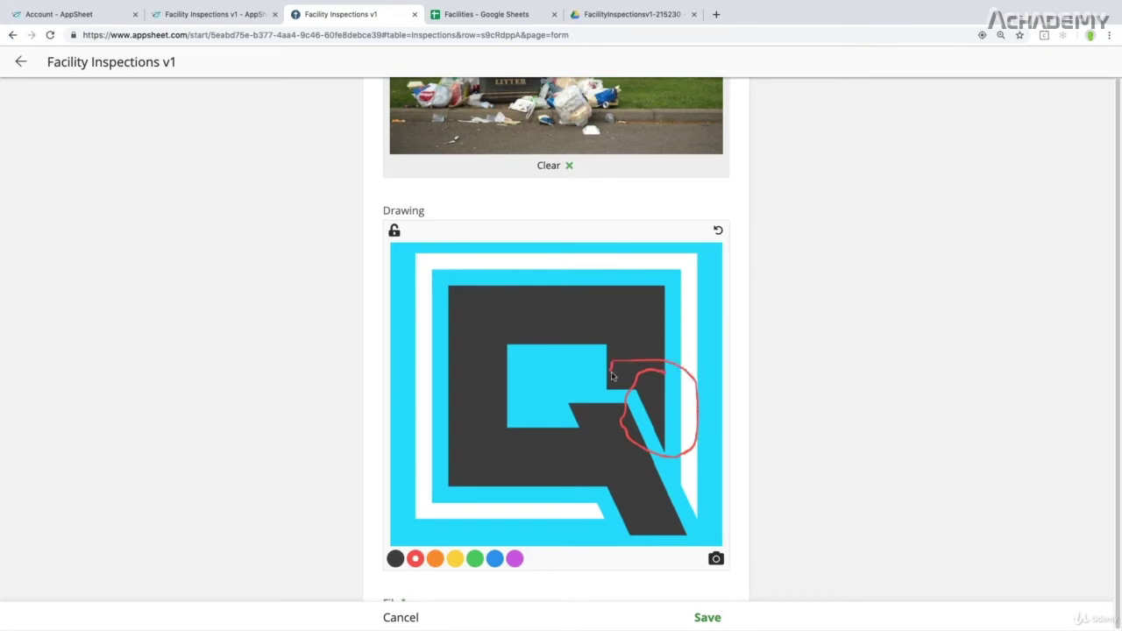
Unlock the Signature field, replace the signature with a new freehand one, and save the inspection.
{"action": "scroll", "coordinate": [632, 470], "scroll_direction": "down", "scroll_amount": 4}
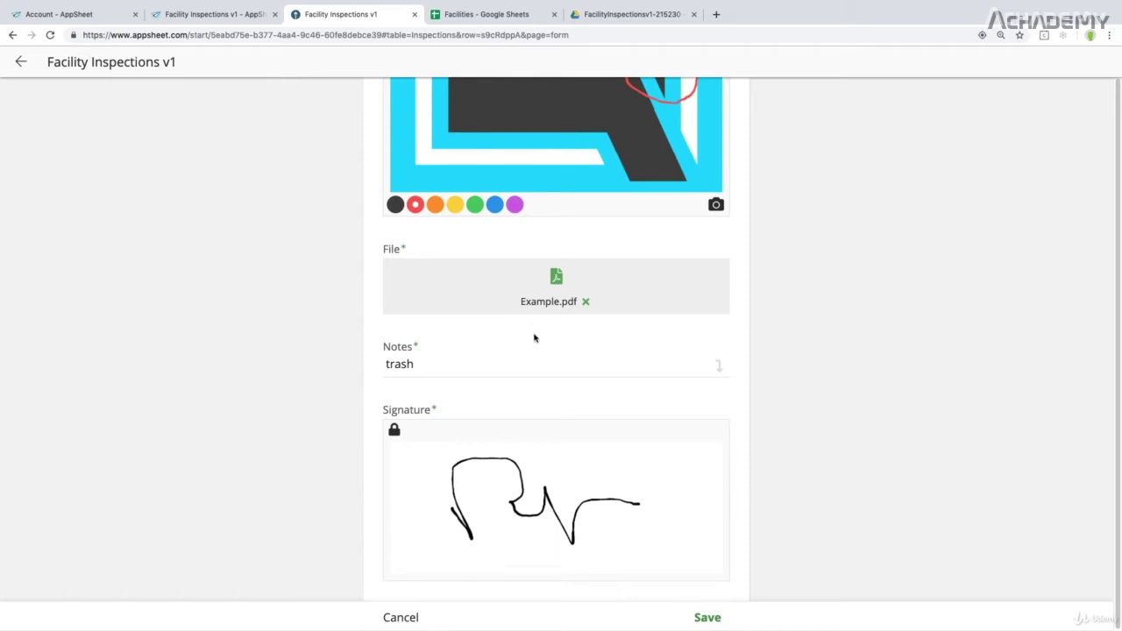
{"action": "scroll", "coordinate": [531, 333], "scroll_direction": "down", "scroll_amount": 3}
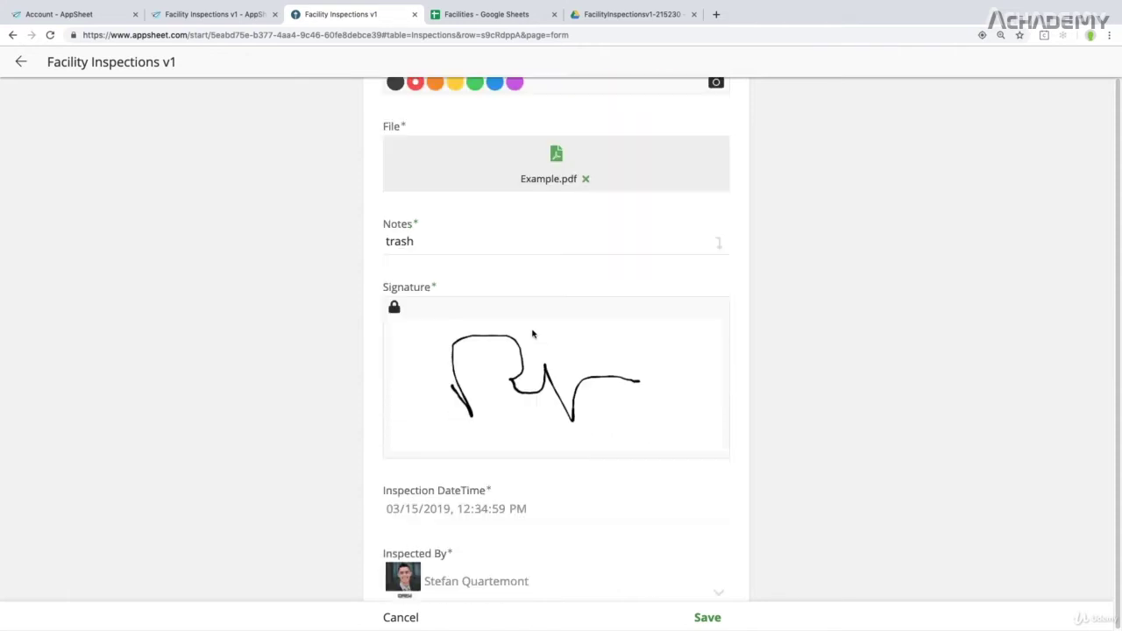
{"action": "left_click", "coordinate": [396, 309]}
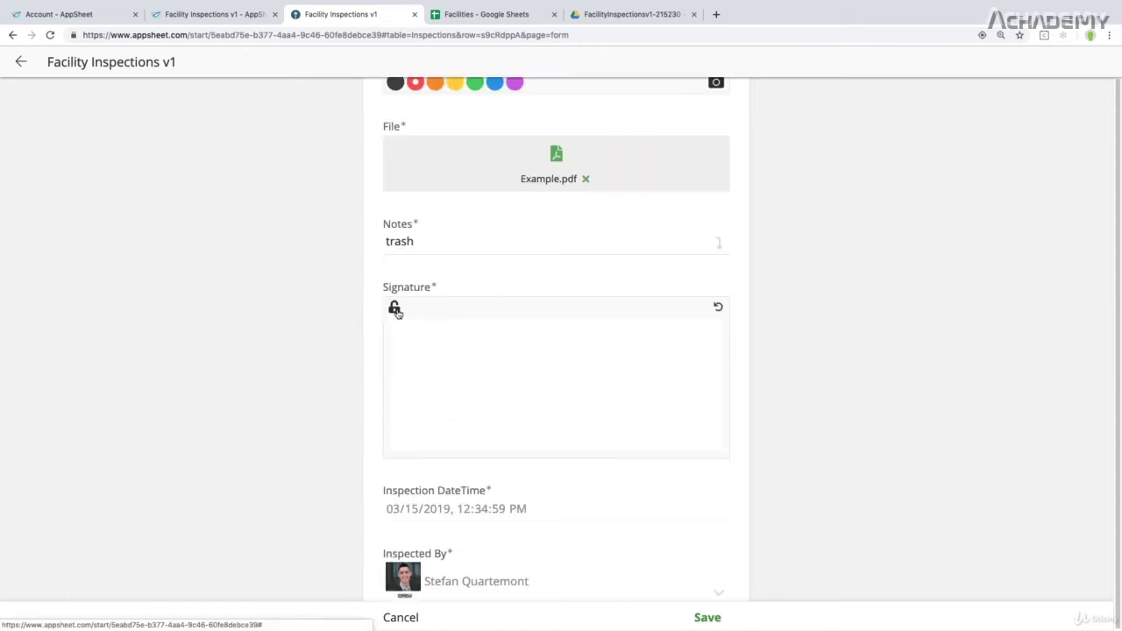
{"action": "mouse_move", "coordinate": [415, 427]}
{"action": "left_mouse_down"}
{"action": "mouse_move", "coordinate": [438, 415]}
{"action": "mouse_move", "coordinate": [544, 446]}
{"action": "mouse_move", "coordinate": [640, 395]}
{"action": "mouse_move", "coordinate": [618, 360]}
{"action": "mouse_move", "coordinate": [673, 354]}
{"action": "left_mouse_up"}
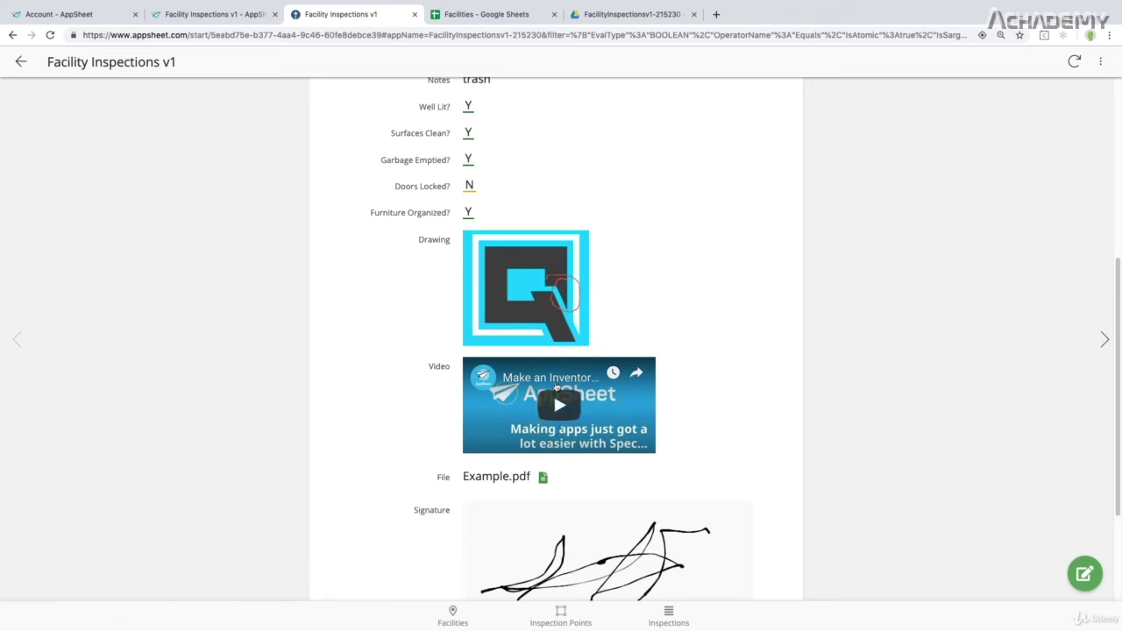
Switch to the Facilities spreadsheet in Google Sheets and examine the Inspection Point Image path stored in row 43 of the Inspections sheet.
{"action": "left_click", "coordinate": [460, 15]}
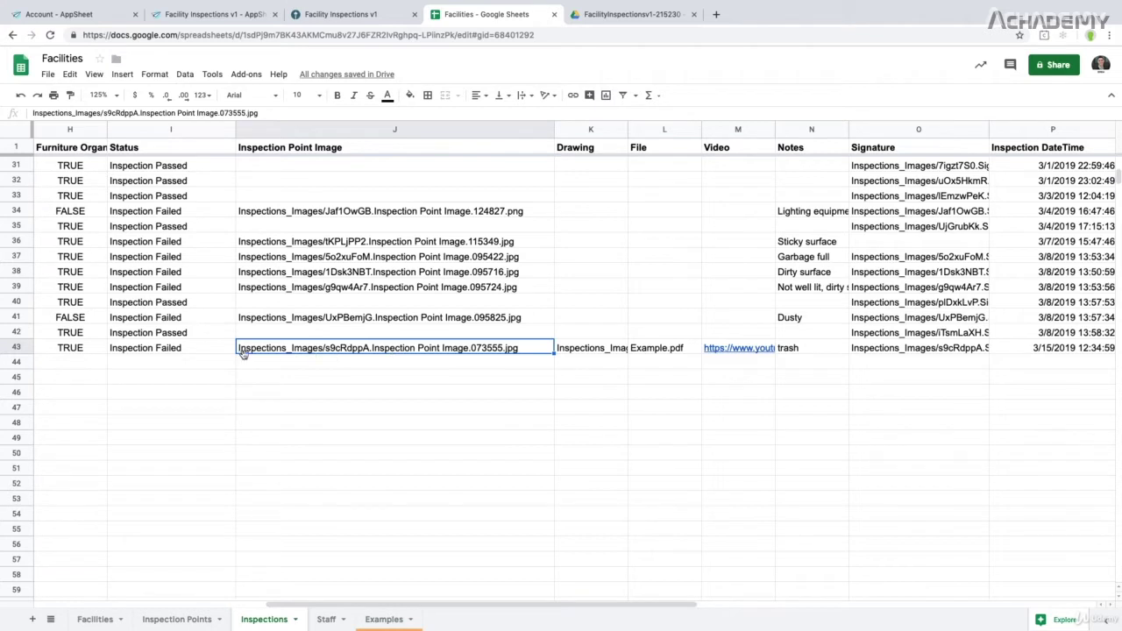
{"action": "key", "text": "Down"}
{"action": "left_click", "coordinate": [464, 351]}
{"action": "left_click", "coordinate": [495, 348]}
Browse the images, drawings and signatures stored in the Inspections_Images folder in Google Drive, and return to the Facilities spreadsheet.
{"action": "left_click", "coordinate": [632, 15]}
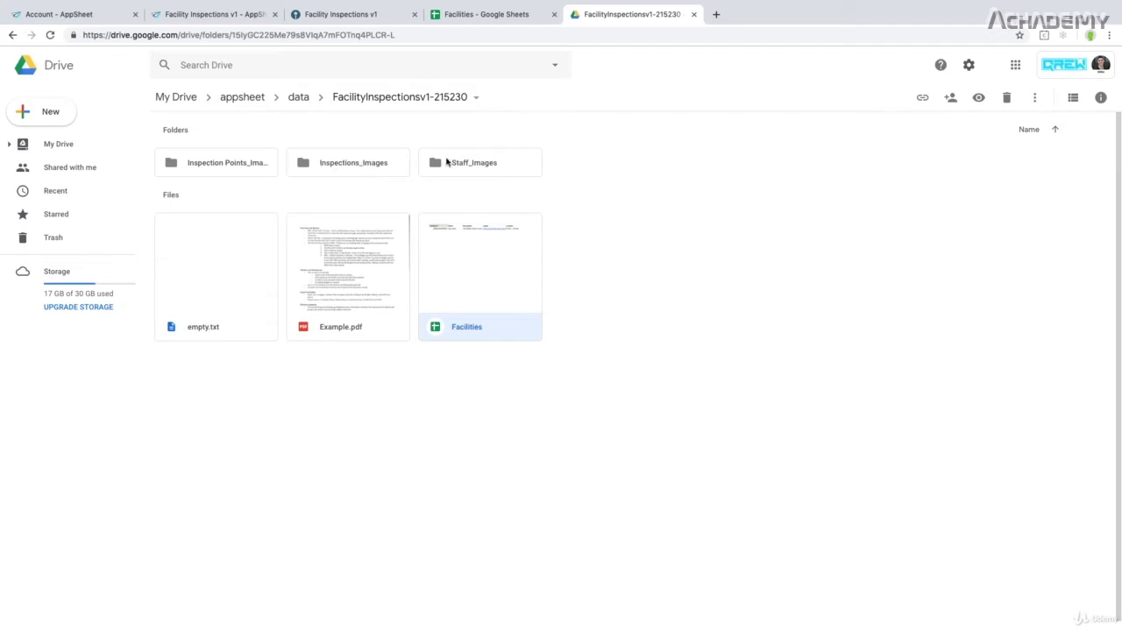
{"action": "left_click", "coordinate": [361, 166]}
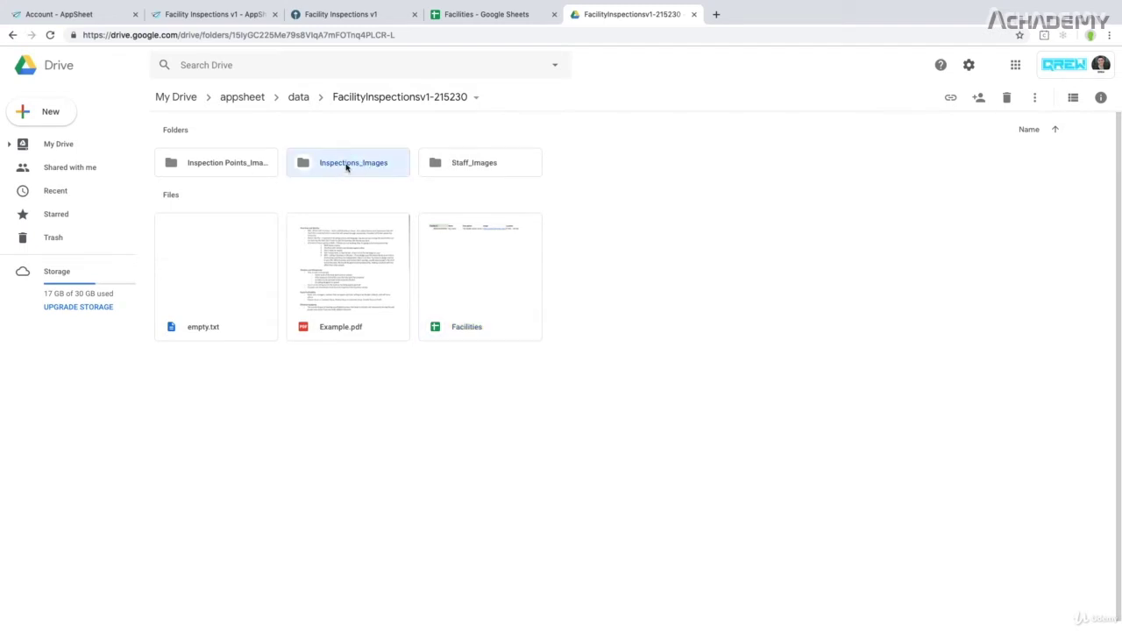
{"action": "double_click", "coordinate": [346, 166]}
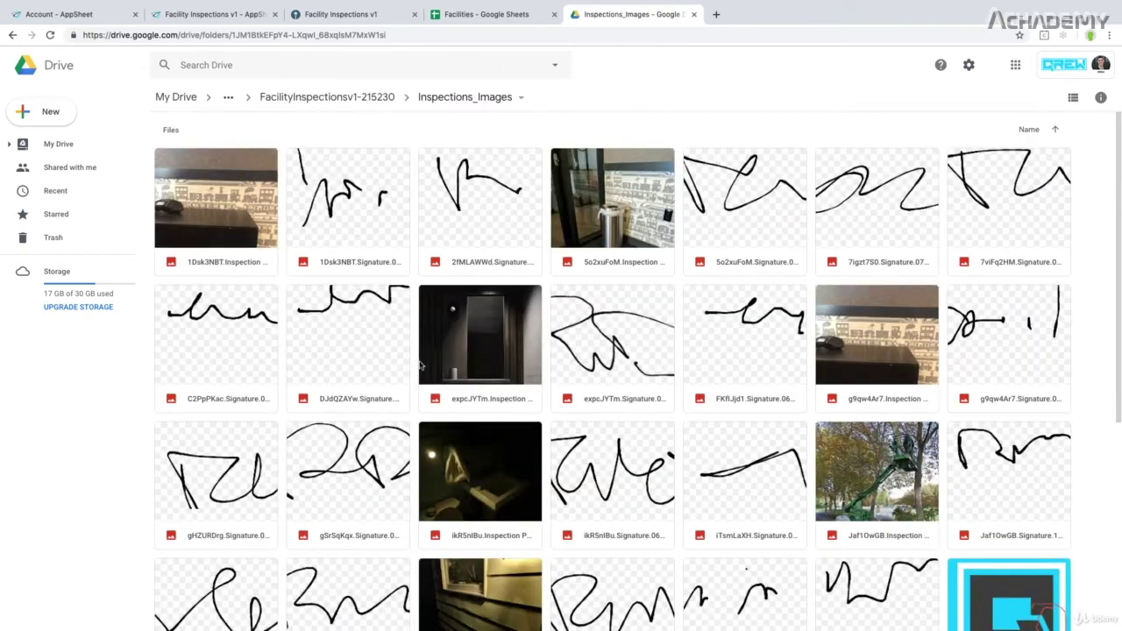
{"action": "scroll", "coordinate": [417, 372], "scroll_direction": "down", "scroll_amount": 4}
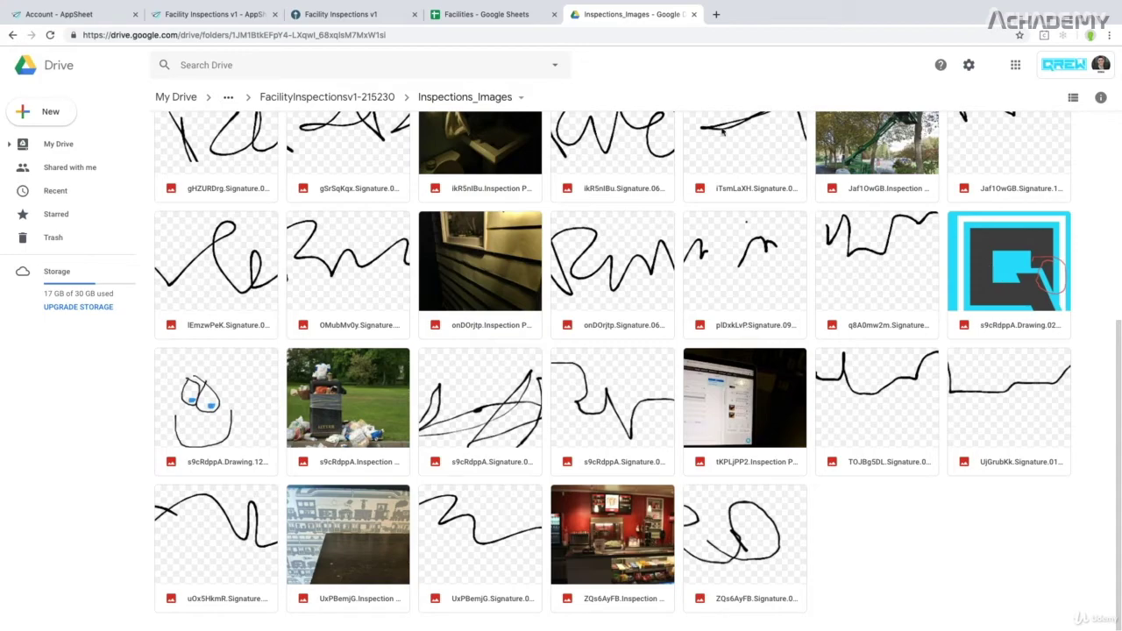
{"action": "left_click", "coordinate": [513, 18]}
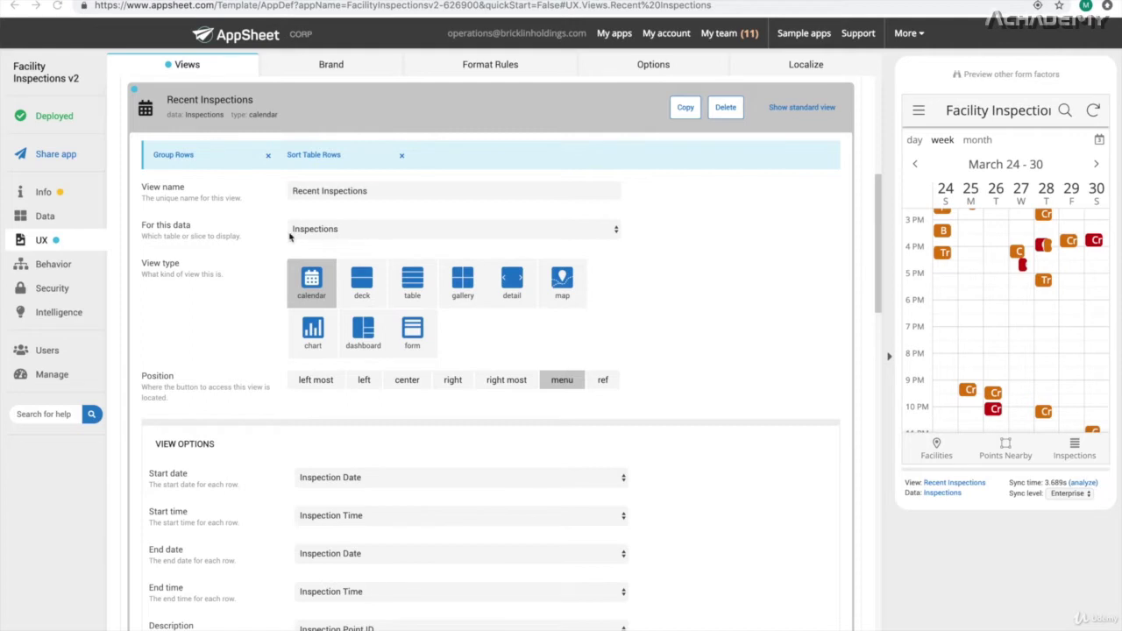
In the Facility Inspections v2 app's AppSheet editor, review the Recent Inspections view's type and position, and check its entry in the preview menu.
{"action": "scroll", "coordinate": [291, 419], "scroll_direction": "down", "scroll_amount": 2}
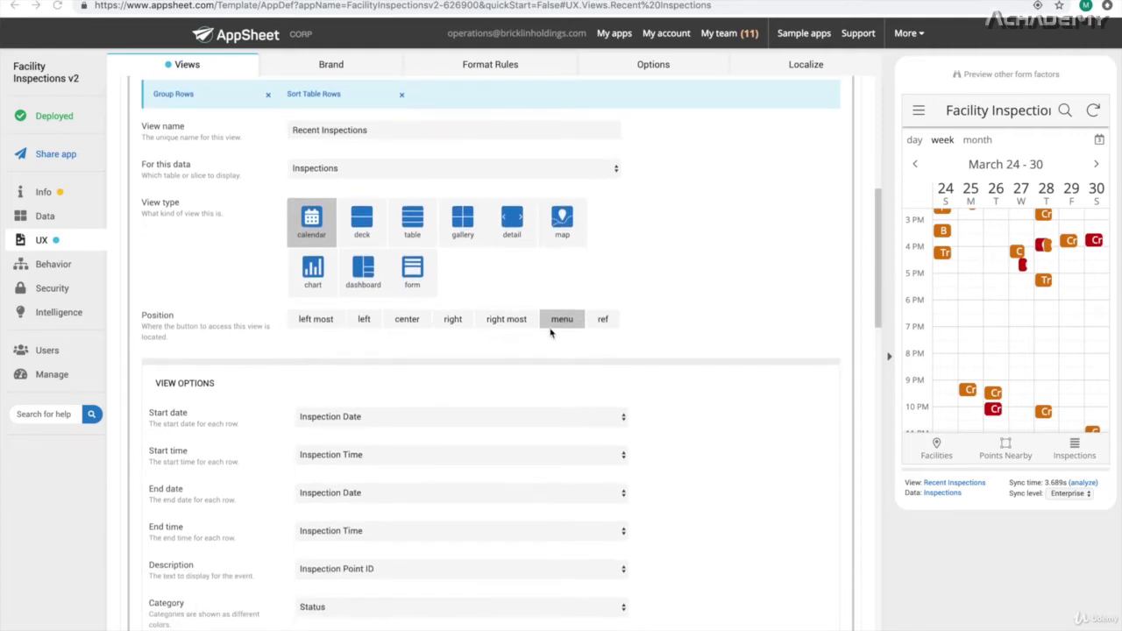
{"action": "left_click", "coordinate": [918, 112]}
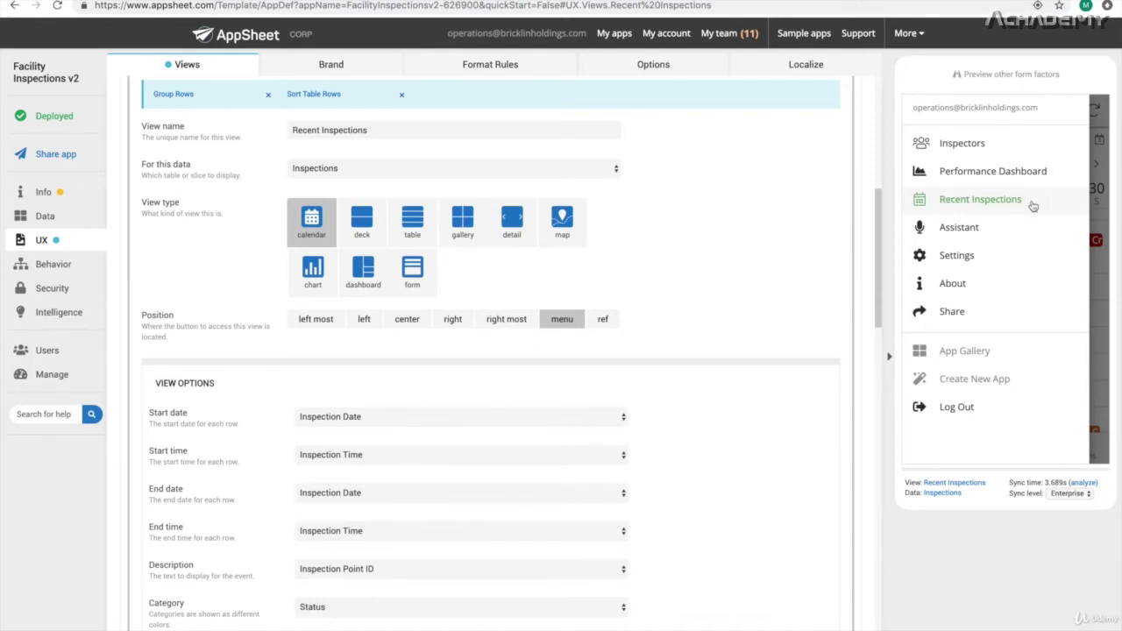
{"action": "left_click", "coordinate": [1095, 214]}
Review the Recent Inspections calendar's view options and show its preview by day, moving back to Tuesday Mar 26.
{"action": "scroll", "coordinate": [773, 383], "scroll_direction": "down", "scroll_amount": 3}
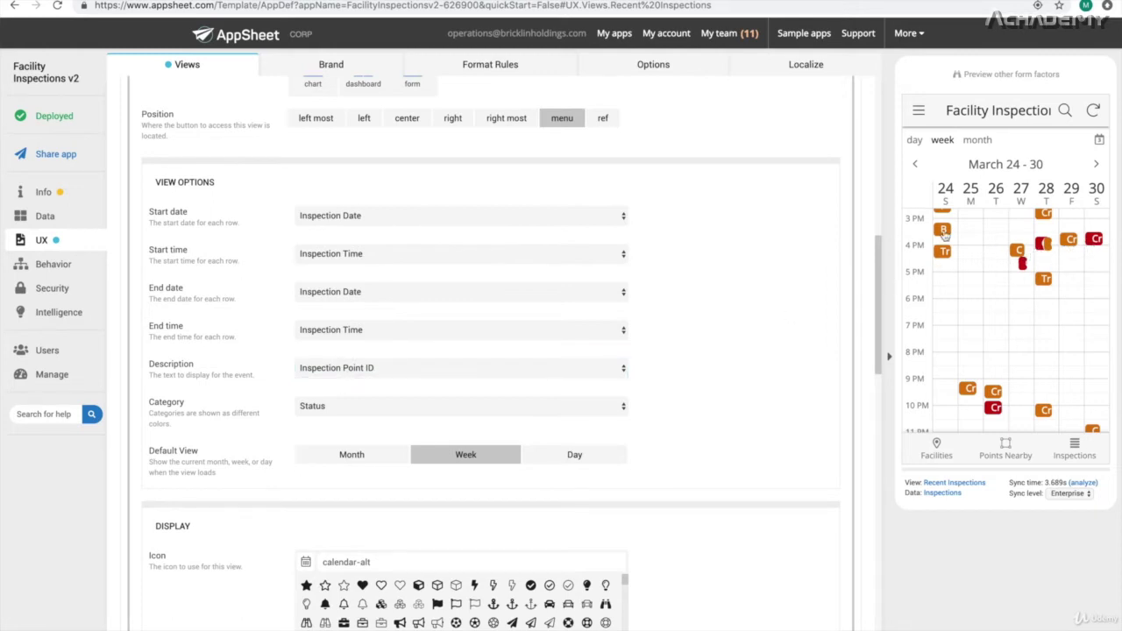
{"action": "left_click", "coordinate": [914, 142]}
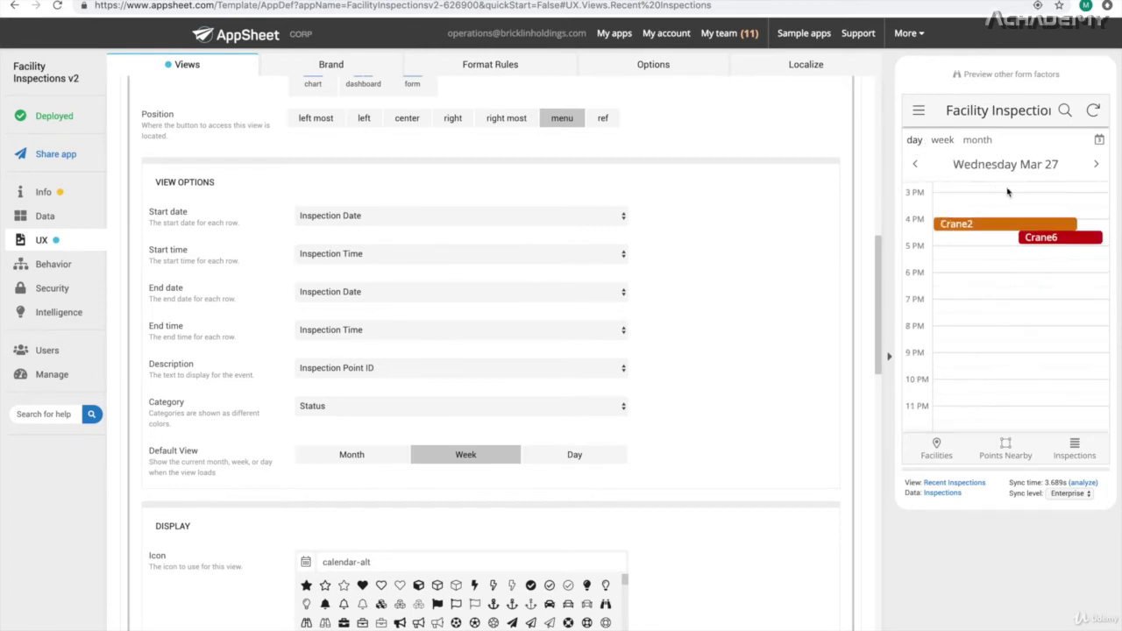
{"action": "left_click", "coordinate": [916, 166]}
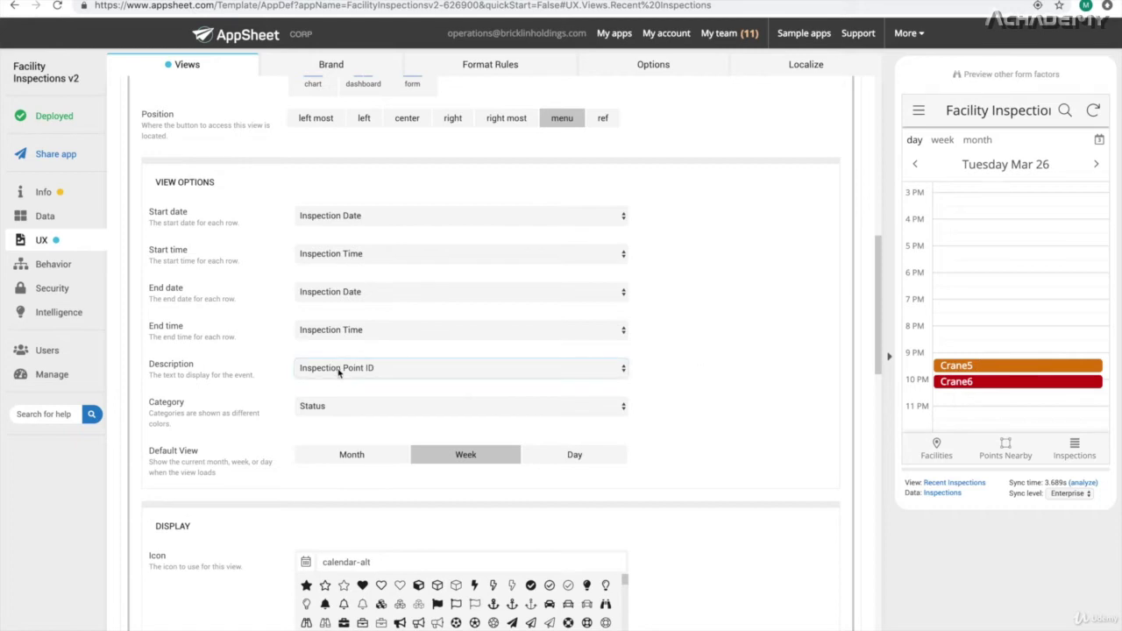
Compare the inspections shown in the calendar preview for Monday Mar 25, Tuesday Mar 26 and Wednesday Mar 27.
{"action": "left_click", "coordinate": [914, 166]}
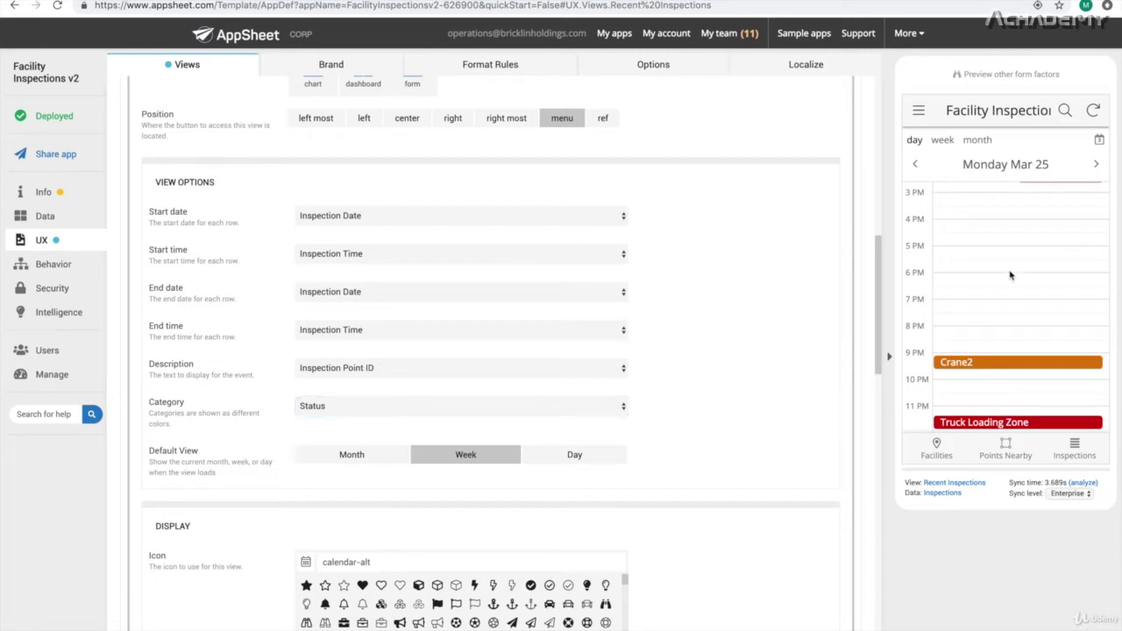
{"action": "left_click", "coordinate": [1096, 165]}
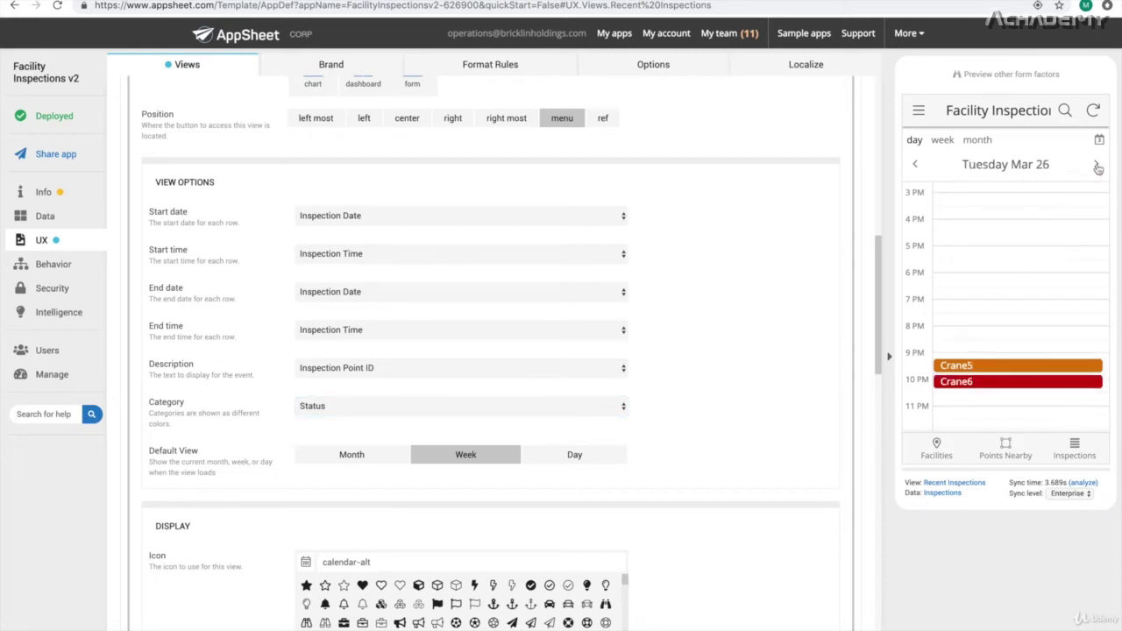
{"action": "left_click", "coordinate": [1096, 164]}
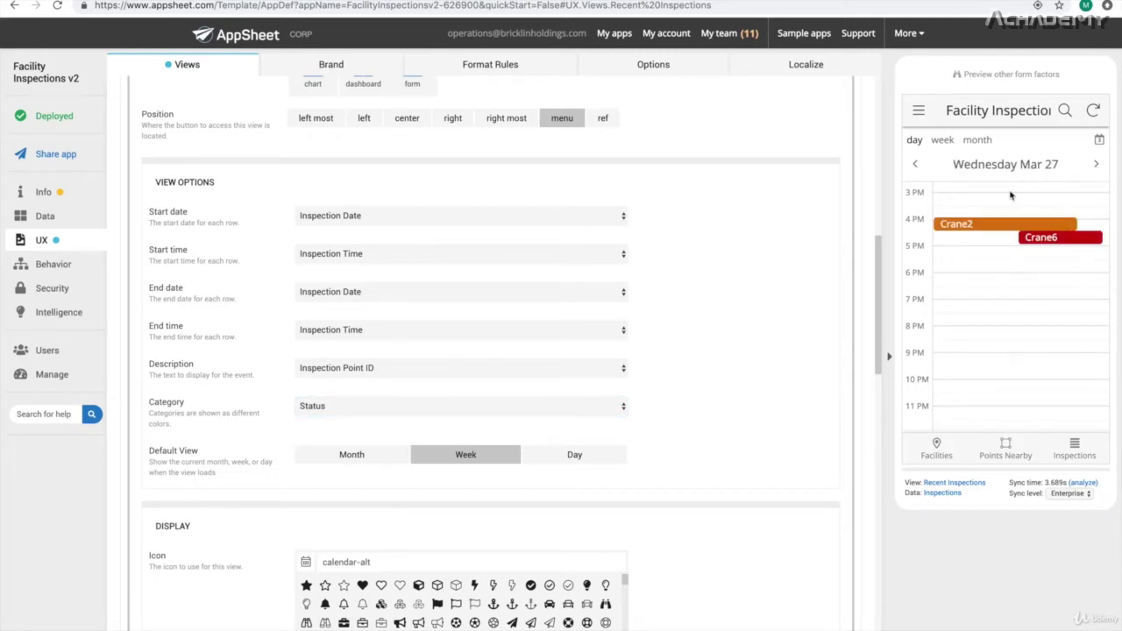
Check the Default View setting and preview the calendar by month, by week and again by day.
{"action": "scroll", "coordinate": [276, 259], "scroll_direction": "down", "scroll_amount": 3}
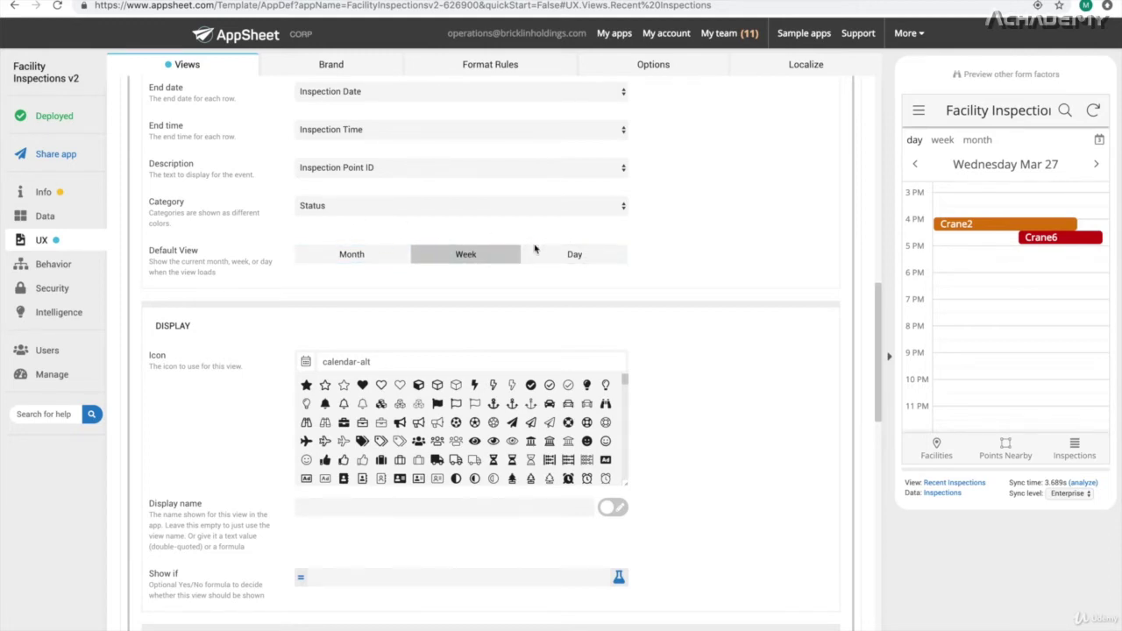
{"action": "left_click", "coordinate": [979, 141]}
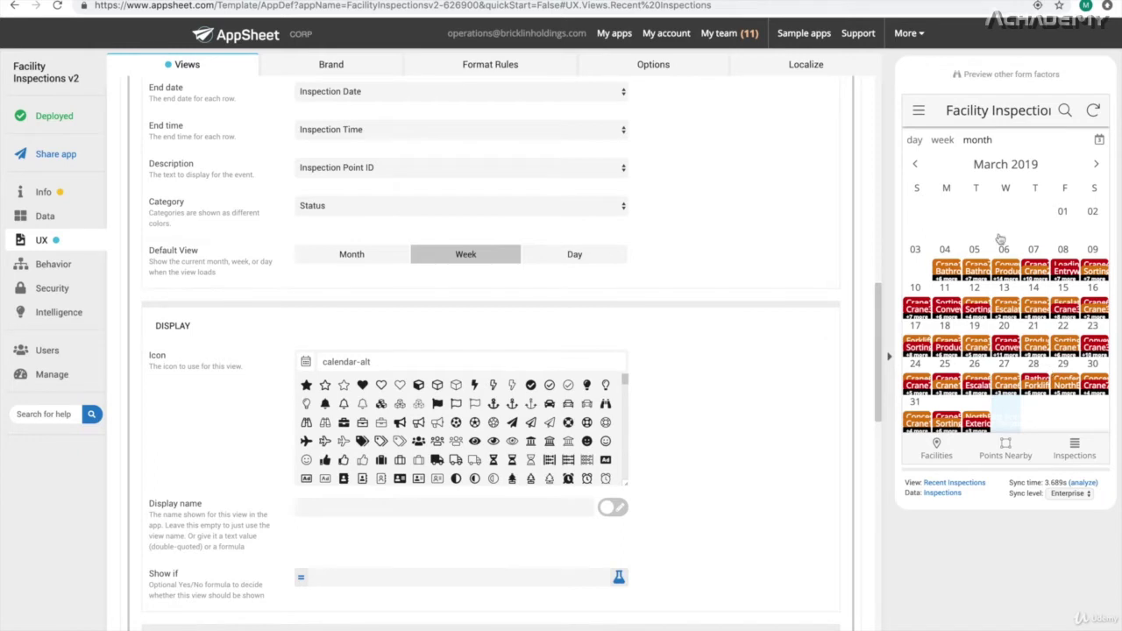
{"action": "left_click", "coordinate": [943, 140]}
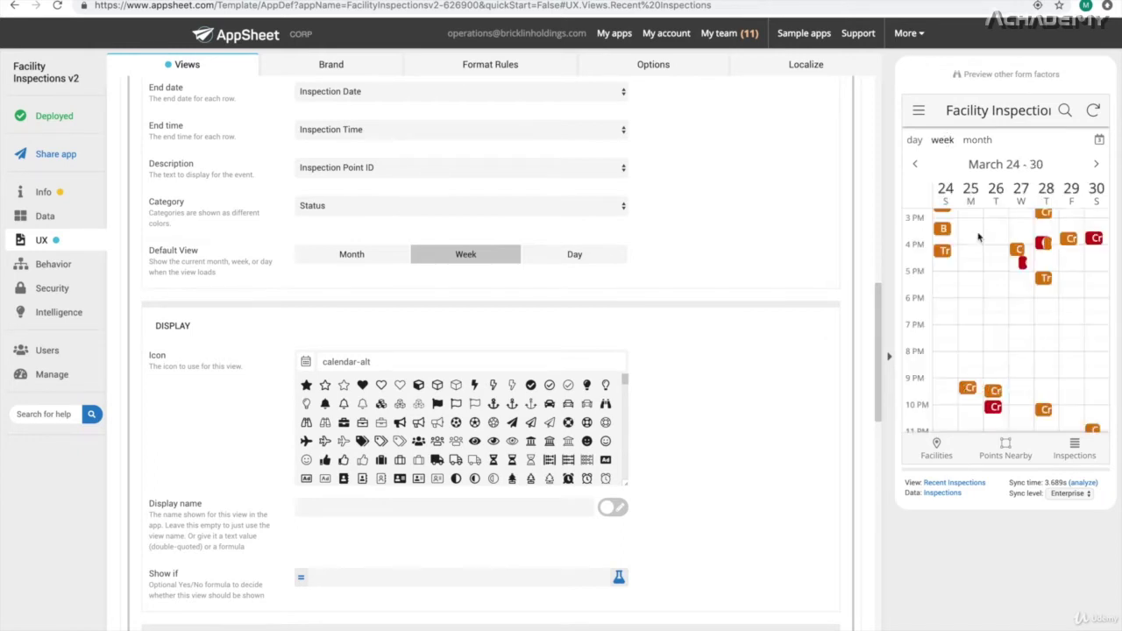
{"action": "scroll", "coordinate": [991, 276], "scroll_direction": "up", "scroll_amount": 3}
{"action": "scroll", "coordinate": [990, 275], "scroll_direction": "up", "scroll_amount": 2}
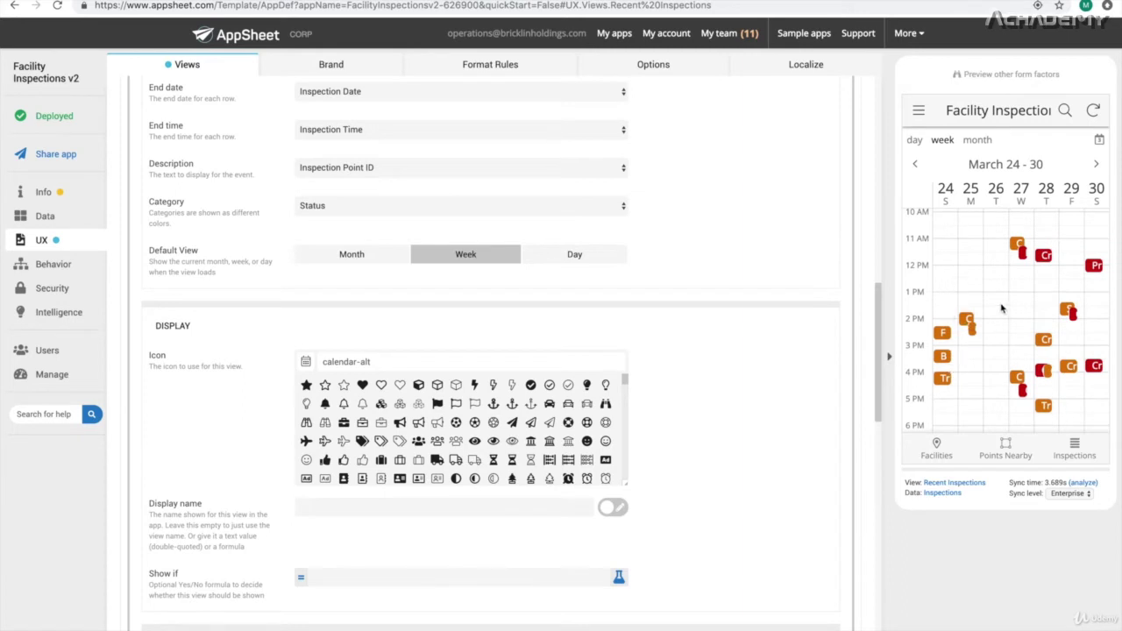
{"action": "left_click", "coordinate": [914, 141]}
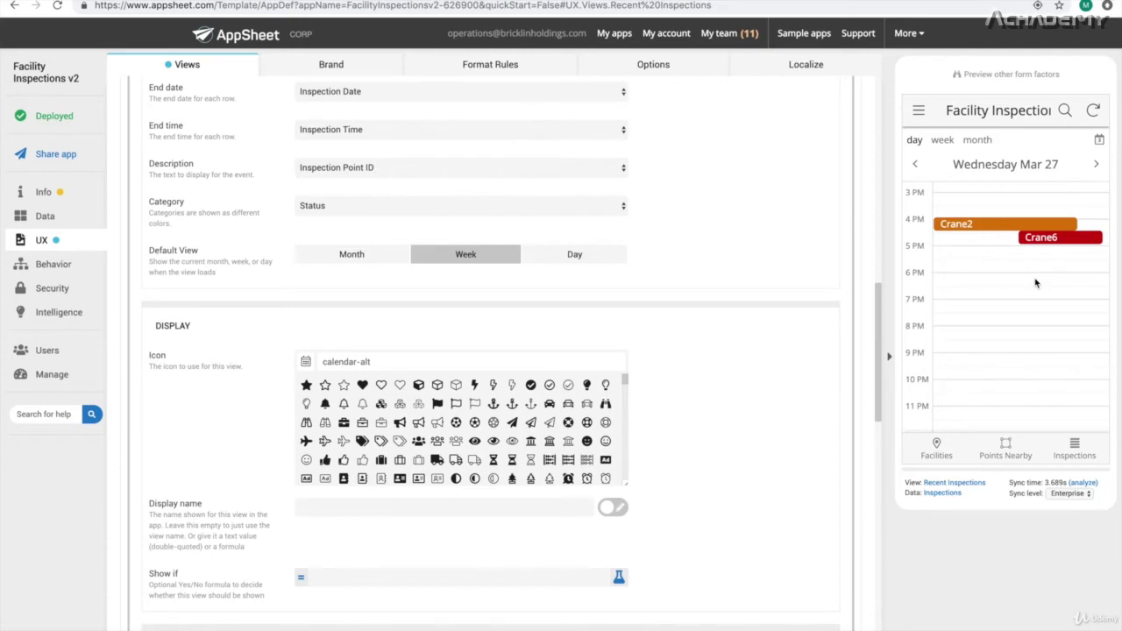
Review the Recent Inspections view's display settings and search its icons for "calendar".
{"action": "scroll", "coordinate": [716, 383], "scroll_direction": "down", "scroll_amount": 3}
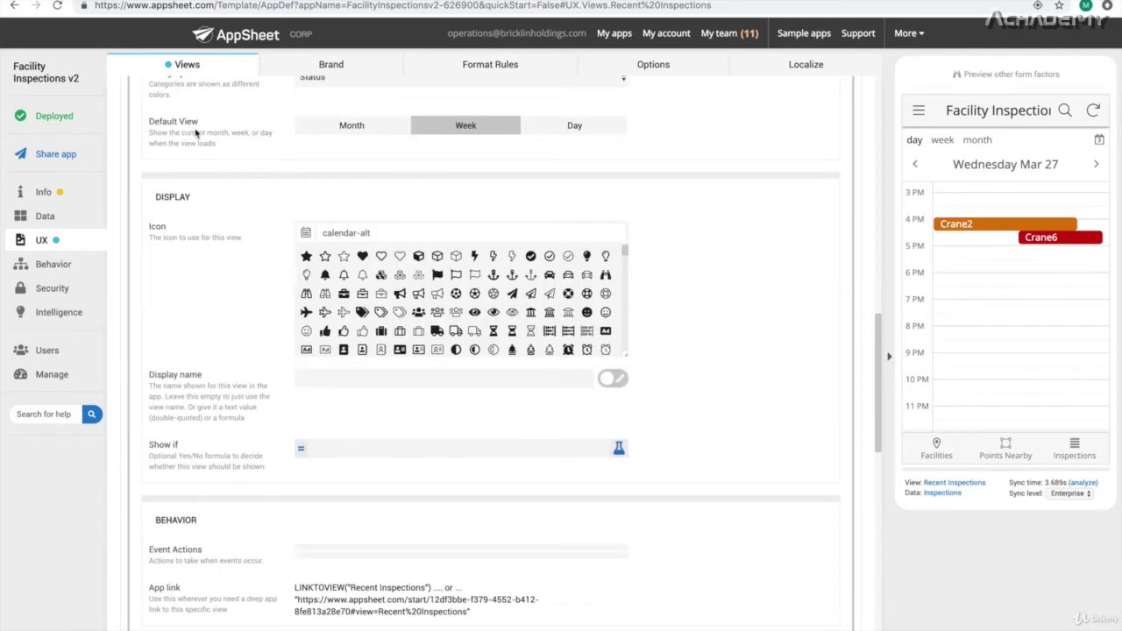
{"action": "left_click", "coordinate": [338, 230]}
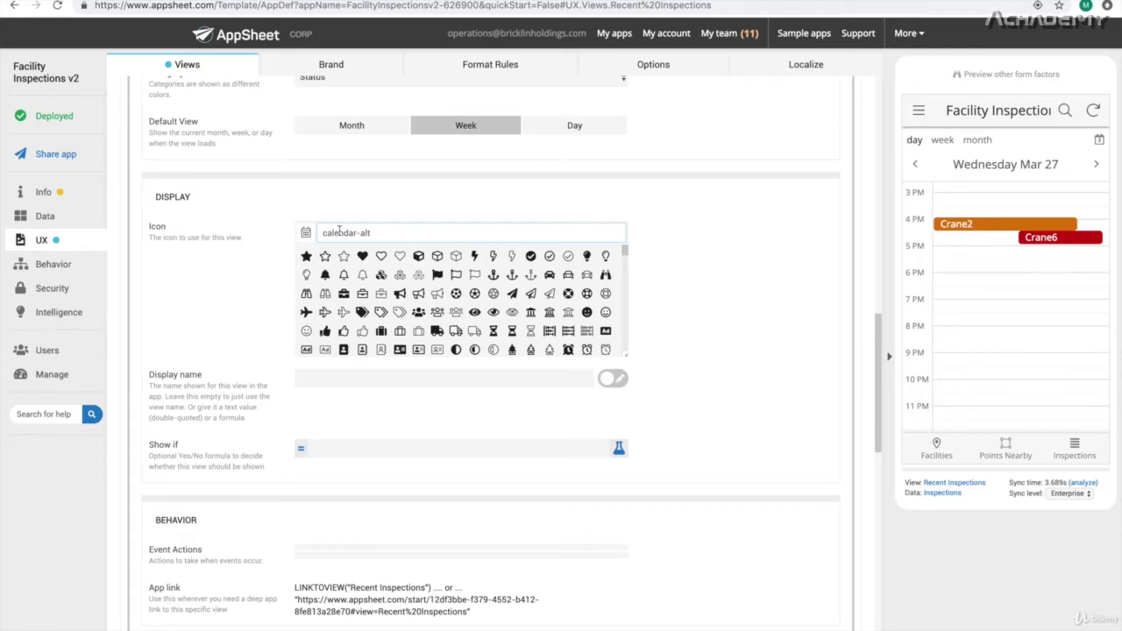
{"action": "left_click", "coordinate": [338, 231]}
{"action": "key", "text": "ctrl+a"}
{"action": "type", "text": "calendar"}
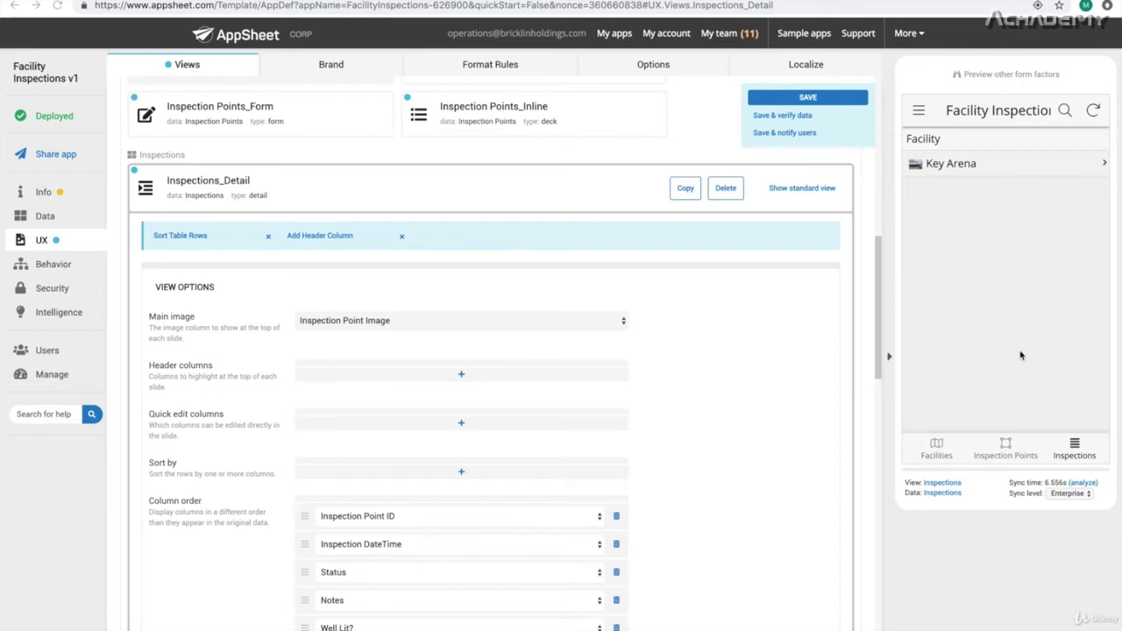
In the Facility Inspections v1 app's preview, open the Key Arena Bathroom inspection dated 2/7/2019 10:21:19 PM.
{"action": "left_click", "coordinate": [996, 167]}
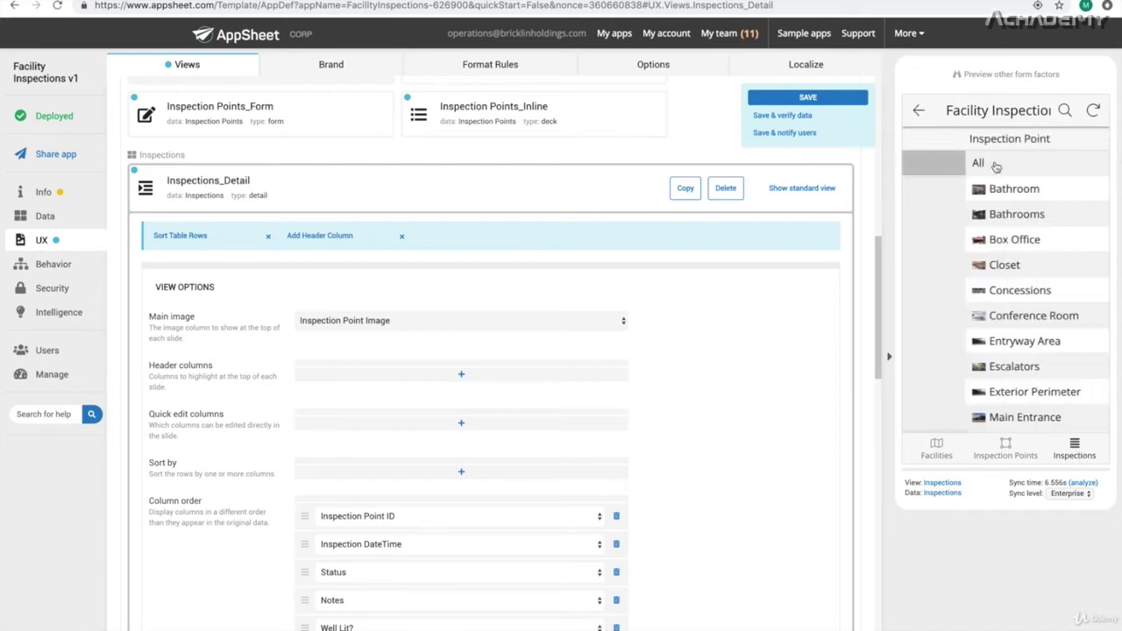
{"action": "left_click", "coordinate": [996, 191]}
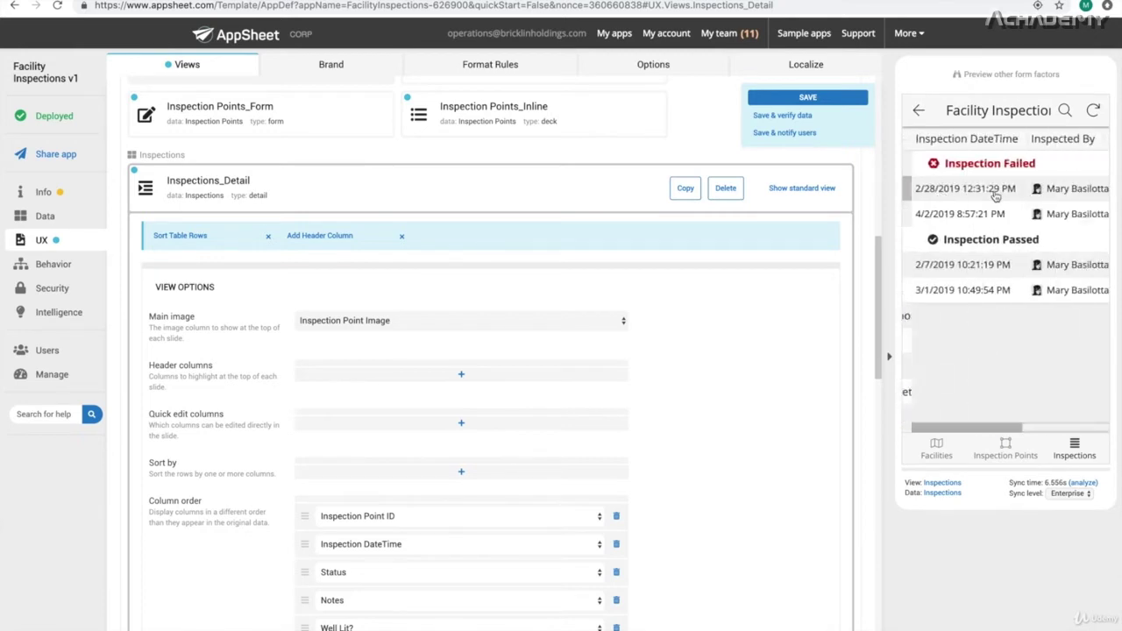
{"action": "scroll", "coordinate": [989, 277], "scroll_direction": "right", "scroll_amount": 3}
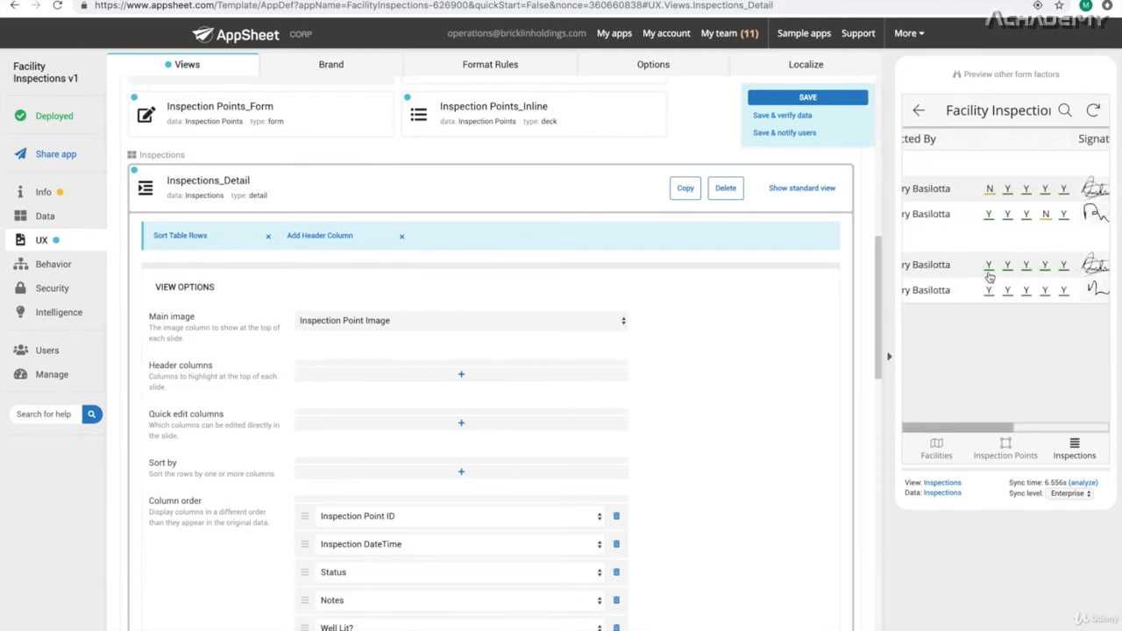
{"action": "scroll", "coordinate": [987, 272], "scroll_direction": "left", "scroll_amount": 3}
{"action": "left_click", "coordinate": [986, 266]}
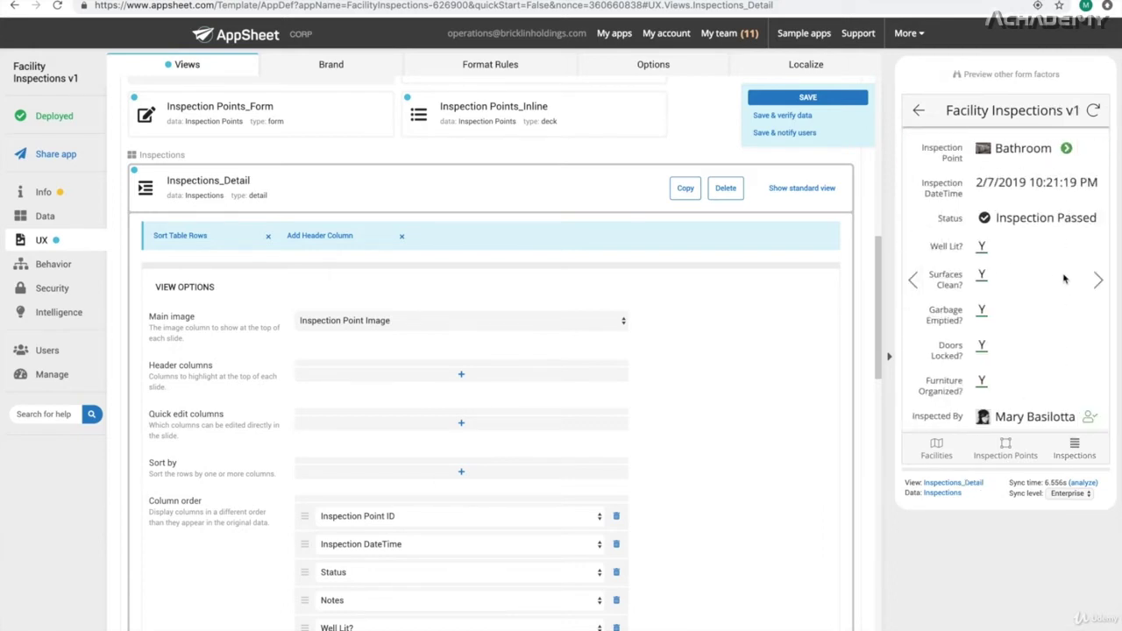
Examine the Bathroom inspection's fields and signature in the preview against the Inspections_Detail view's options and column order.
{"action": "scroll", "coordinate": [709, 454], "scroll_direction": "down", "scroll_amount": 1}
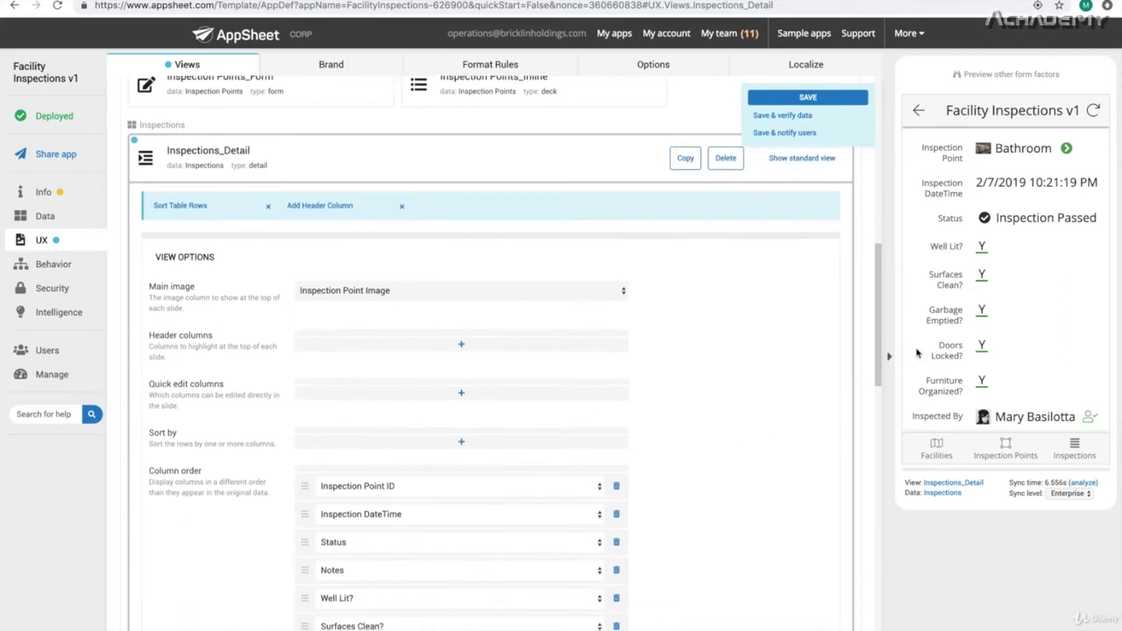
{"action": "scroll", "coordinate": [990, 262], "scroll_direction": "down", "scroll_amount": 1}
{"action": "scroll", "coordinate": [990, 261], "scroll_direction": "down", "scroll_amount": 5}
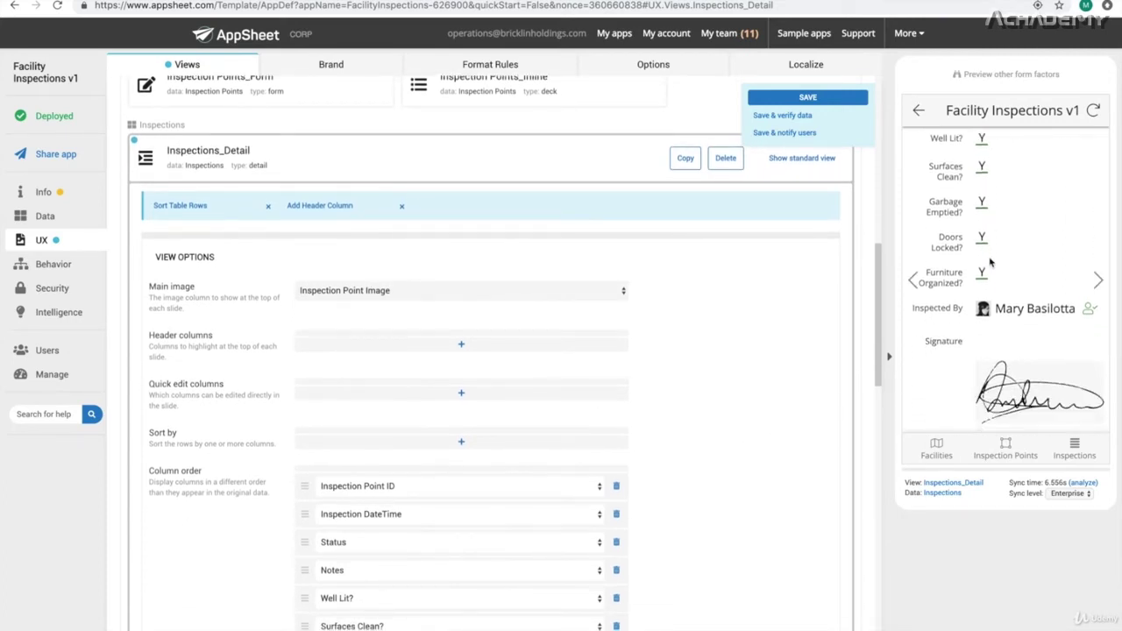
{"action": "scroll", "coordinate": [991, 261], "scroll_direction": "up", "scroll_amount": 6}
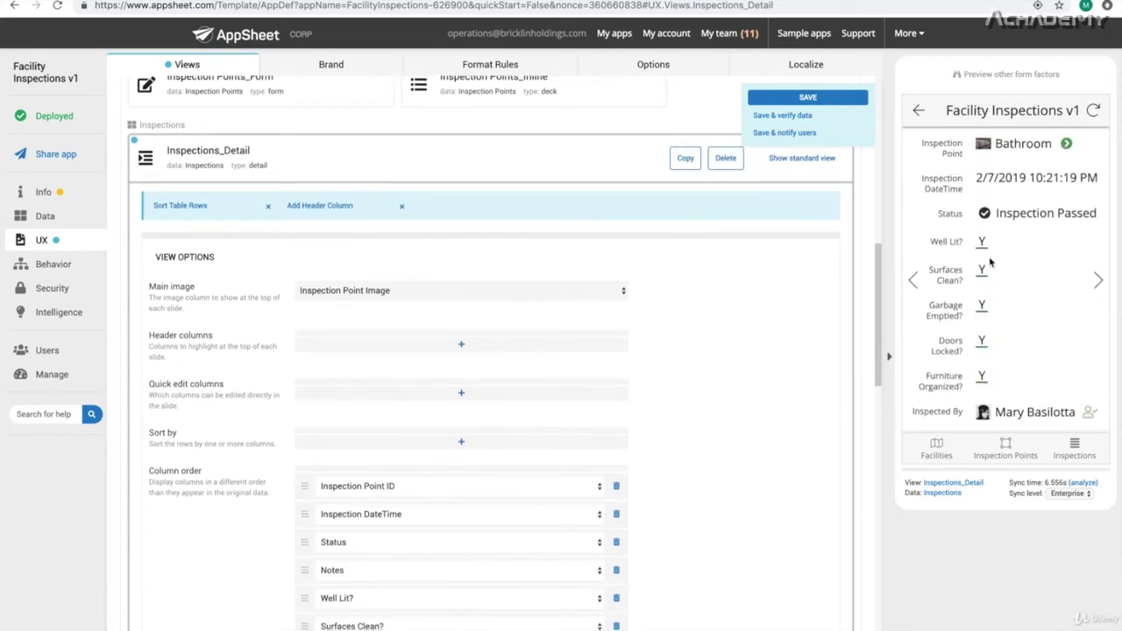
{"action": "scroll", "coordinate": [770, 426], "scroll_direction": "down", "scroll_amount": 2}
{"action": "scroll", "coordinate": [770, 426], "scroll_direction": "down", "scroll_amount": 1}
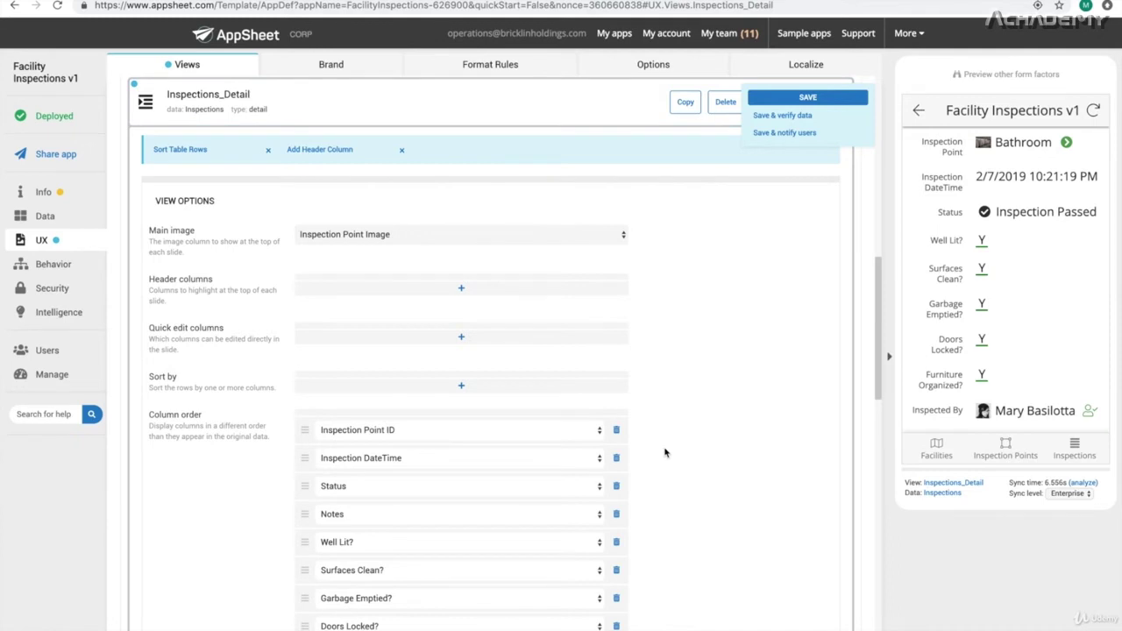
{"action": "scroll", "coordinate": [664, 453], "scroll_direction": "down", "scroll_amount": 5}
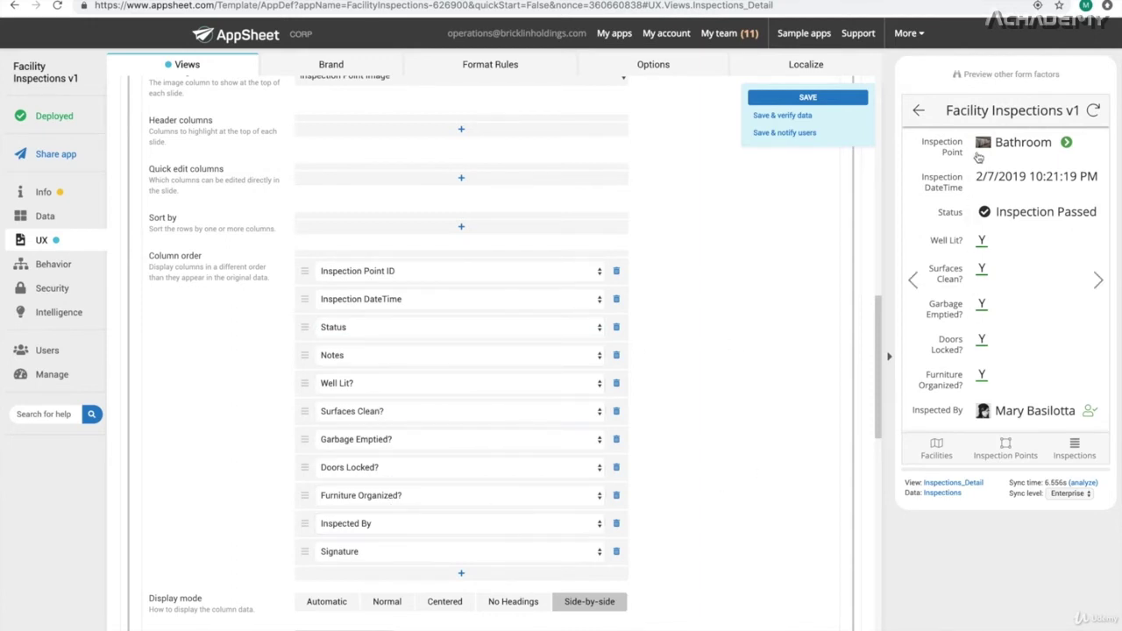
{"action": "scroll", "coordinate": [995, 294], "scroll_direction": "down", "scroll_amount": 1}
{"action": "scroll", "coordinate": [996, 294], "scroll_direction": "down", "scroll_amount": 3}
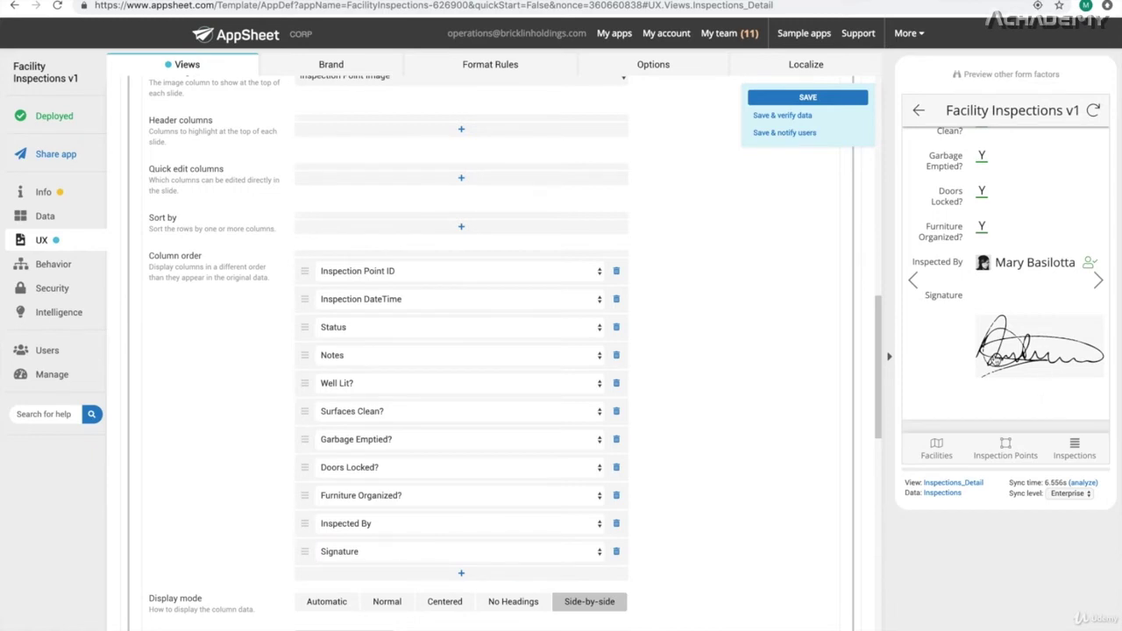
{"action": "scroll", "coordinate": [994, 307], "scroll_direction": "up", "scroll_amount": 5}
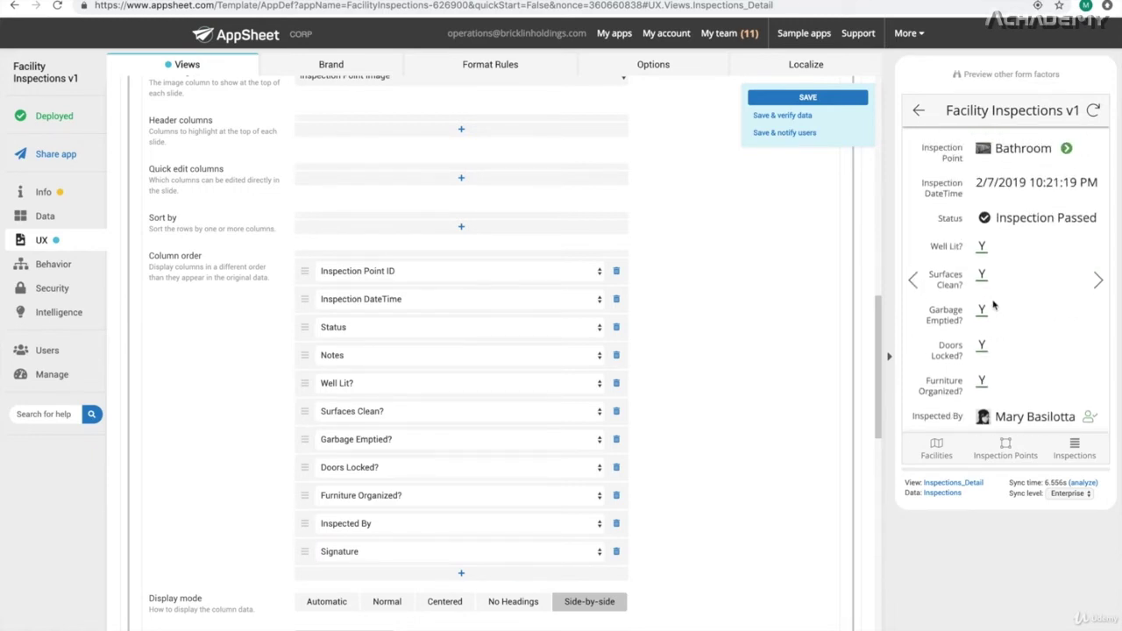
Try the Centered, Normal and No Headings display modes on the Inspections_Detail view, and restore Side-by-side.
{"action": "scroll", "coordinate": [686, 417], "scroll_direction": "down", "scroll_amount": 3}
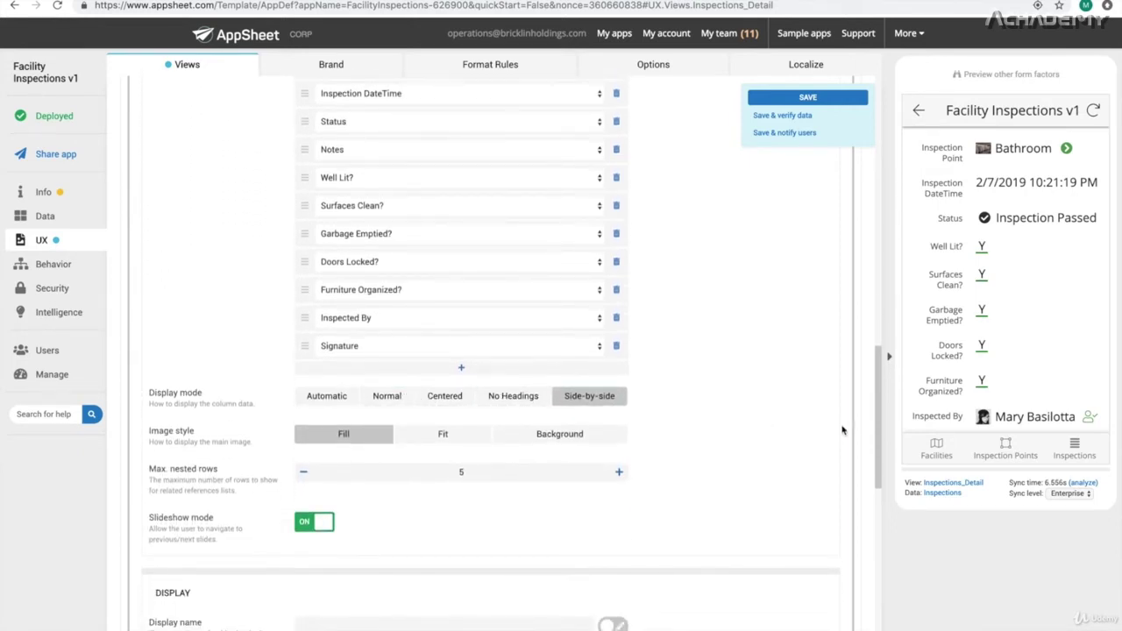
{"action": "mouse_move", "coordinate": [962, 206]}
{"action": "left_click", "coordinate": [444, 397]}
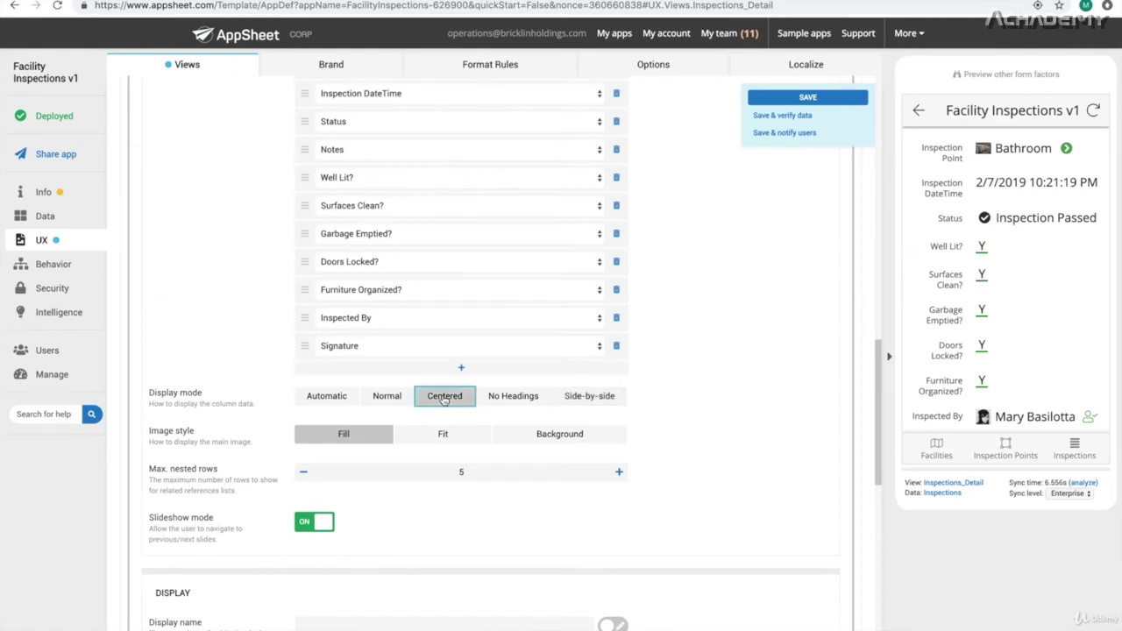
{"action": "left_click", "coordinate": [390, 401]}
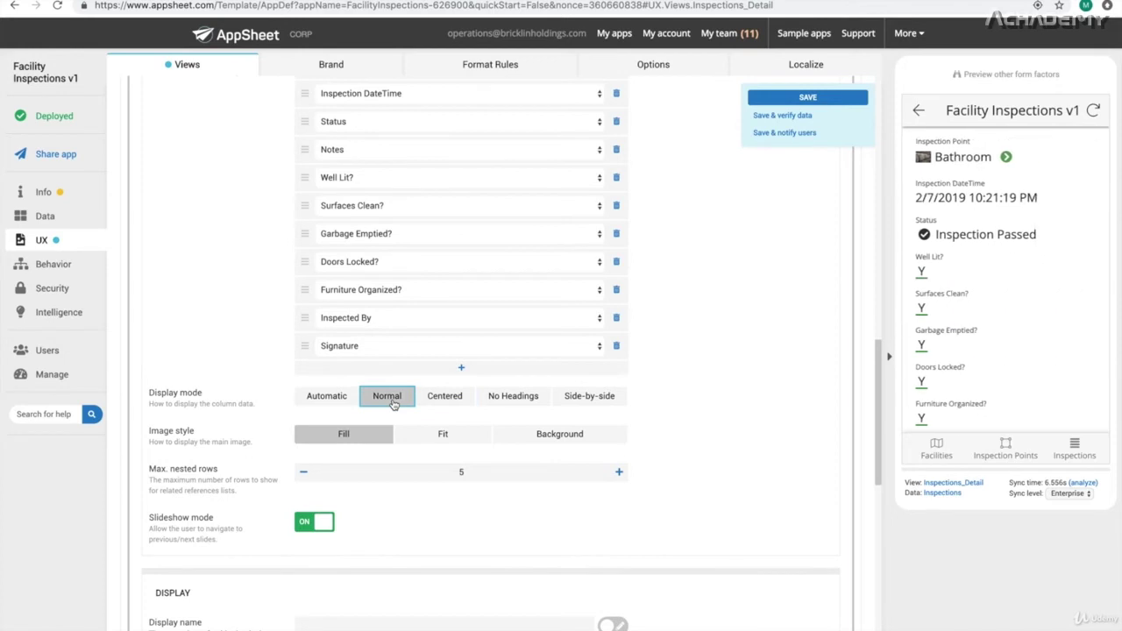
{"action": "left_click", "coordinate": [506, 400]}
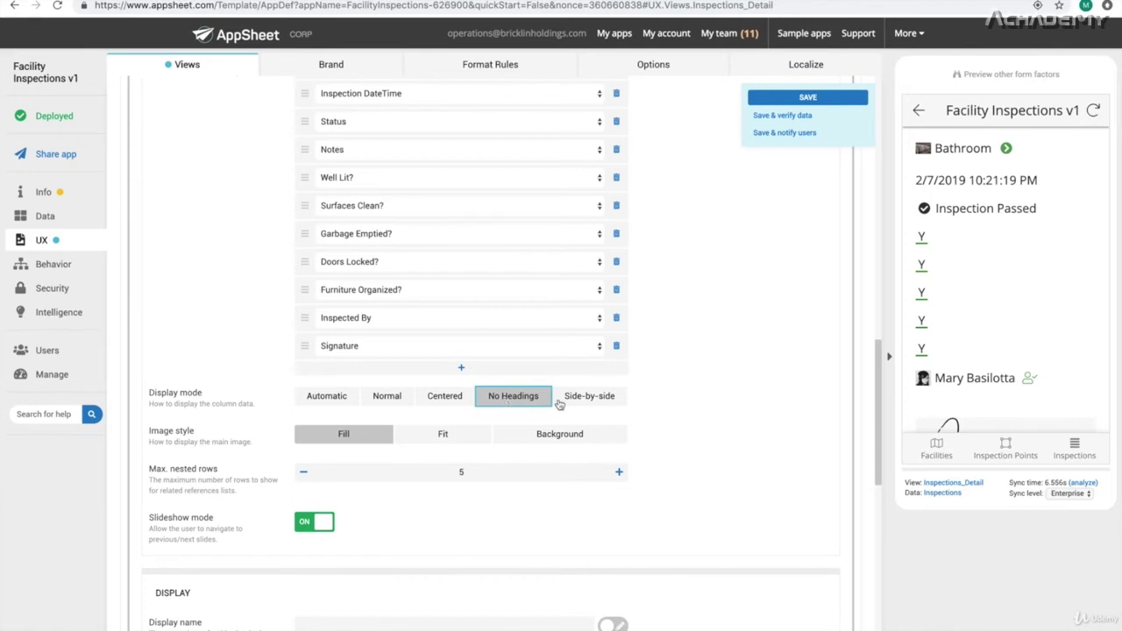
{"action": "mouse_move", "coordinate": [948, 293]}
{"action": "scroll", "coordinate": [954, 355], "scroll_direction": "down", "scroll_amount": 2}
{"action": "scroll", "coordinate": [938, 307], "scroll_direction": "up", "scroll_amount": 2}
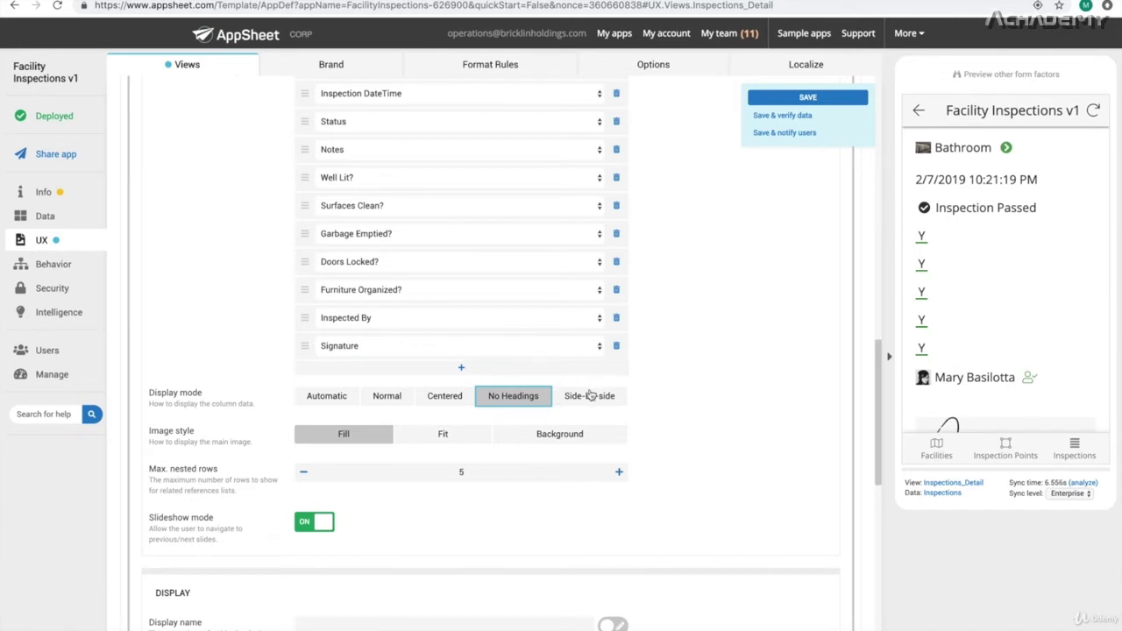
{"action": "left_click", "coordinate": [590, 395]}
Check the Slideshow mode setting, browse the neighbouring inspection records in the preview, and return to the Inspections_Detail view options.
{"action": "scroll", "coordinate": [438, 394], "scroll_direction": "down", "scroll_amount": 2}
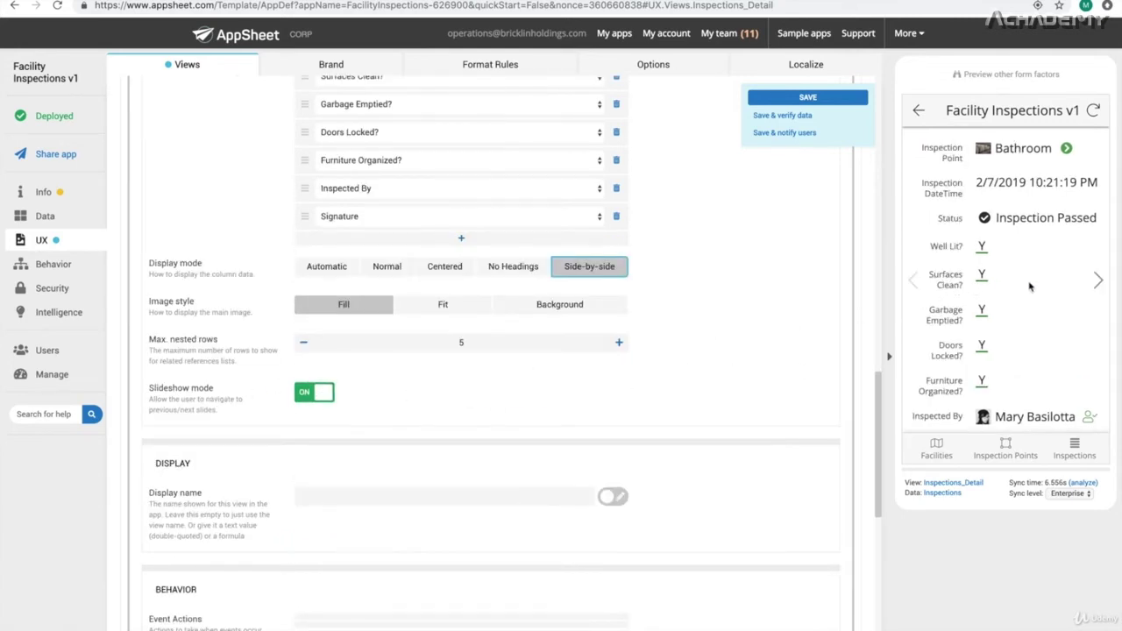
{"action": "left_click", "coordinate": [1099, 286]}
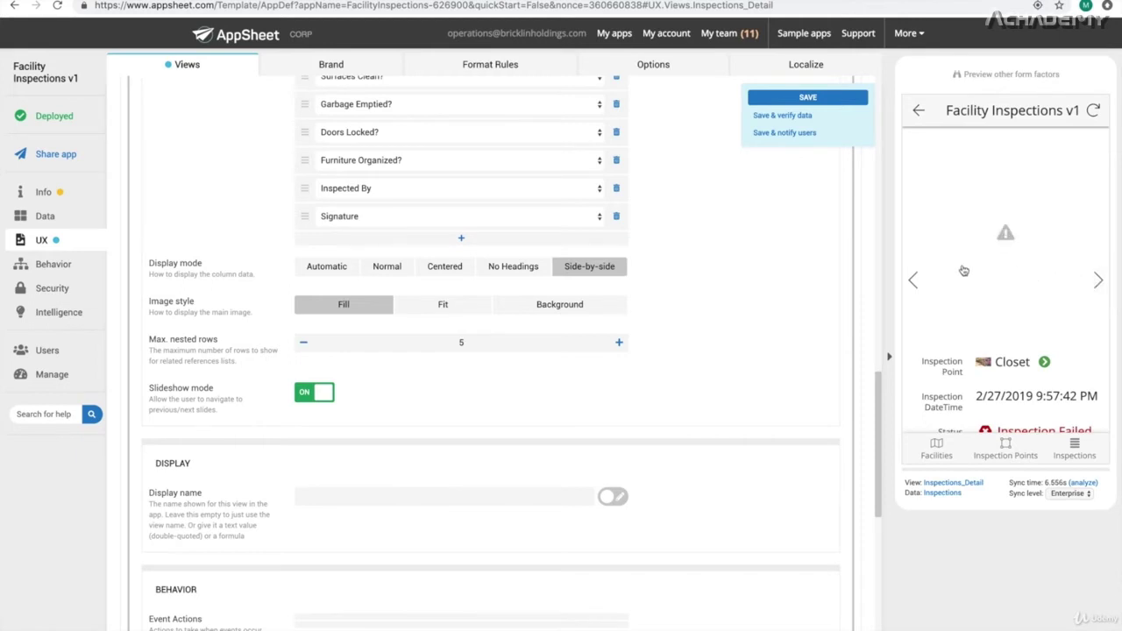
{"action": "left_click", "coordinate": [1096, 287]}
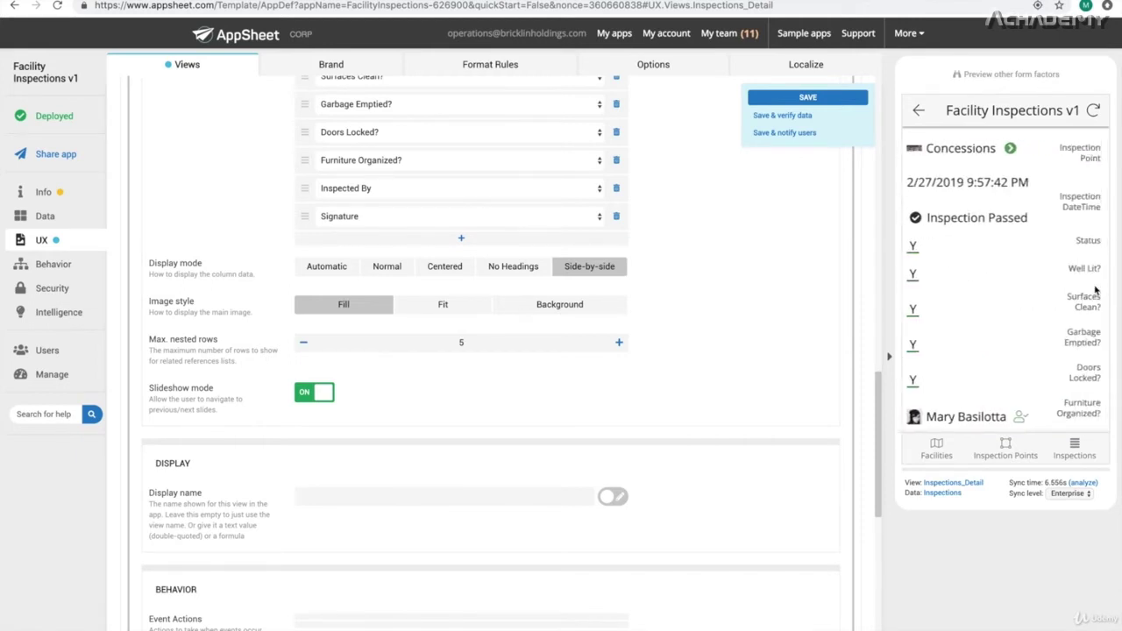
{"action": "scroll", "coordinate": [1060, 316], "scroll_direction": "down", "scroll_amount": 3}
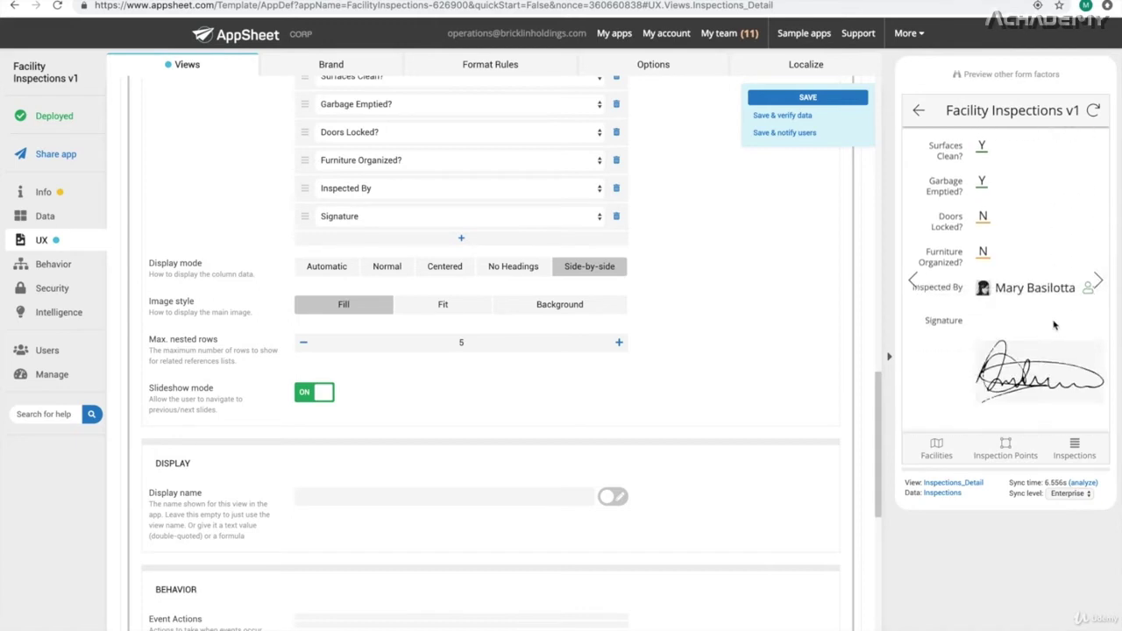
{"action": "scroll", "coordinate": [1055, 326], "scroll_direction": "up", "scroll_amount": 2}
{"action": "scroll", "coordinate": [1054, 325], "scroll_direction": "up", "scroll_amount": 1}
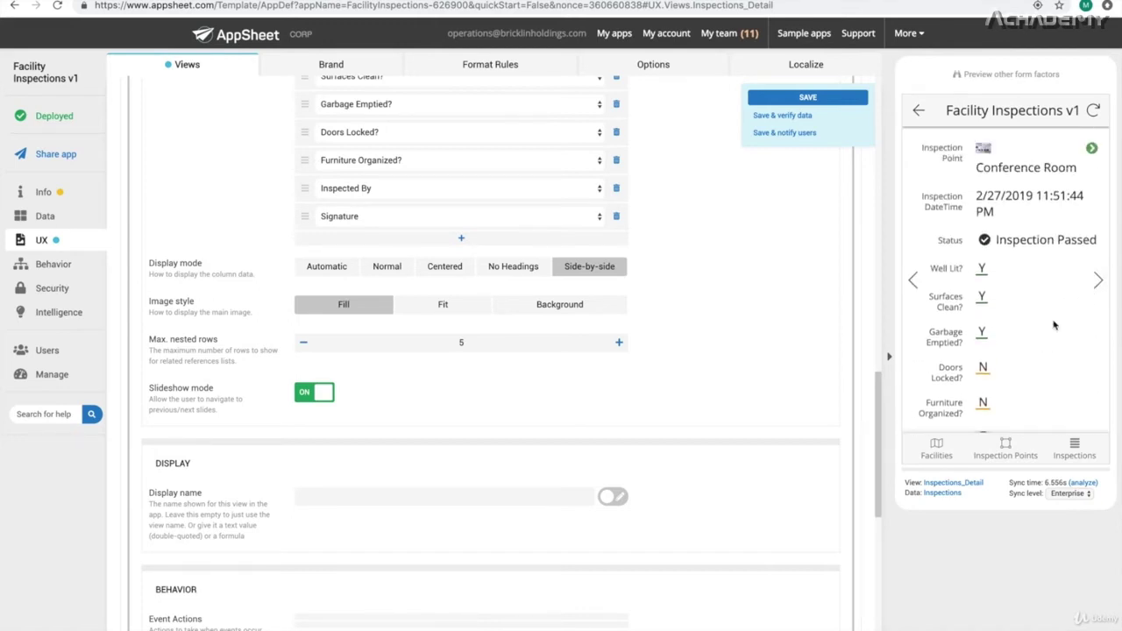
{"action": "scroll", "coordinate": [693, 291], "scroll_direction": "up", "scroll_amount": 5}
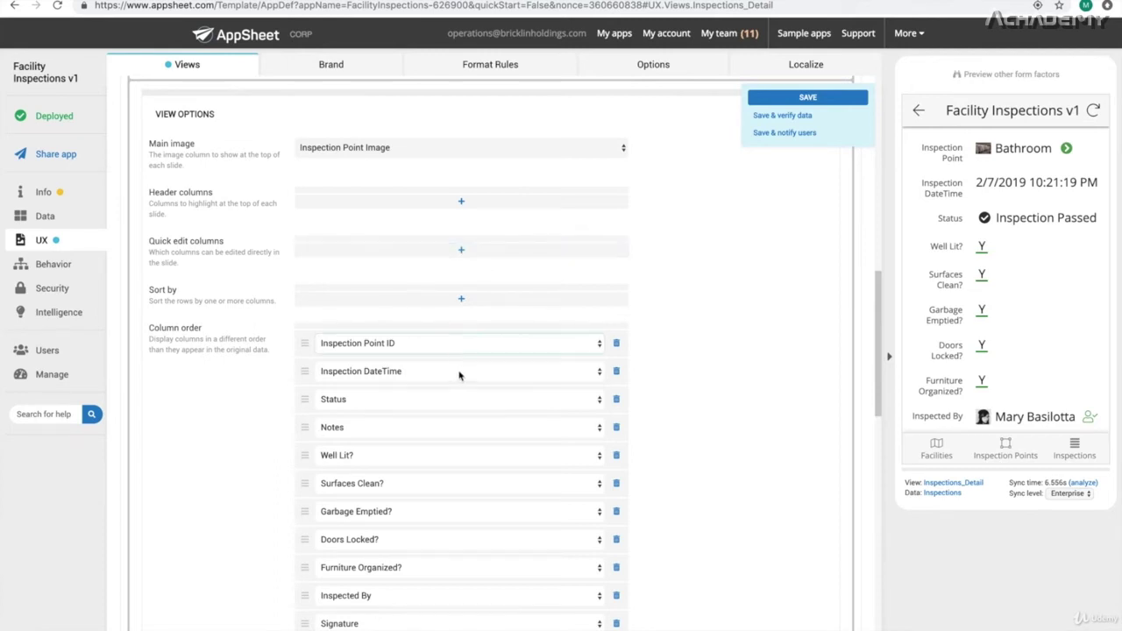
Add Status as a quick edit column in the Inspections_Detail view and check the inspection details in the app preview.
{"action": "scroll", "coordinate": [954, 392], "scroll_direction": "down", "scroll_amount": 2}
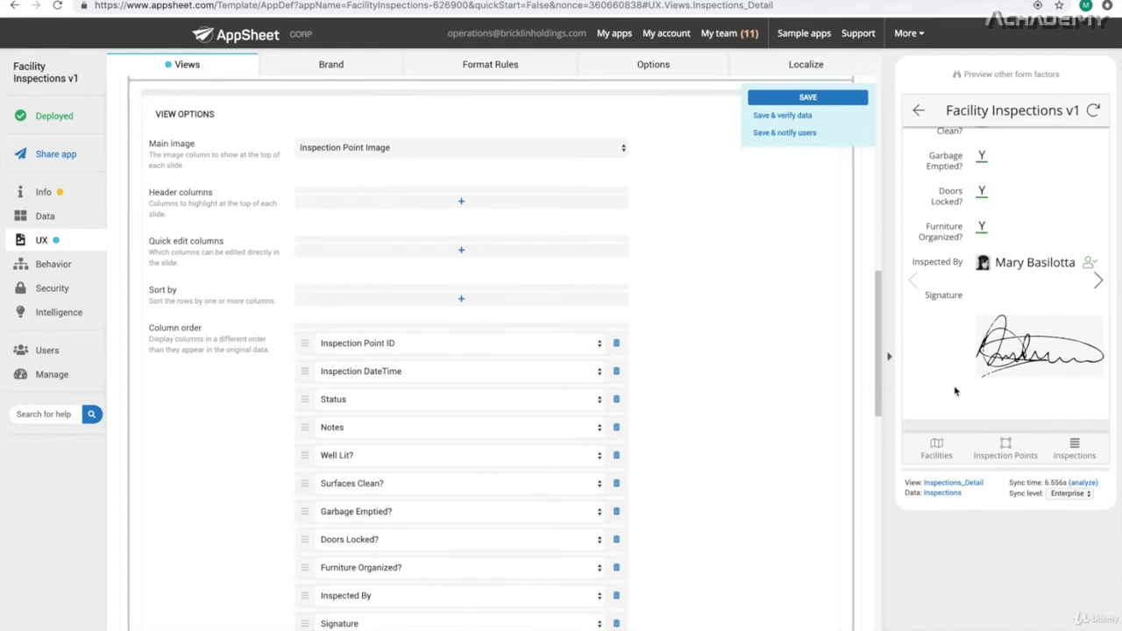
{"action": "scroll", "coordinate": [955, 391], "scroll_direction": "up", "scroll_amount": 3}
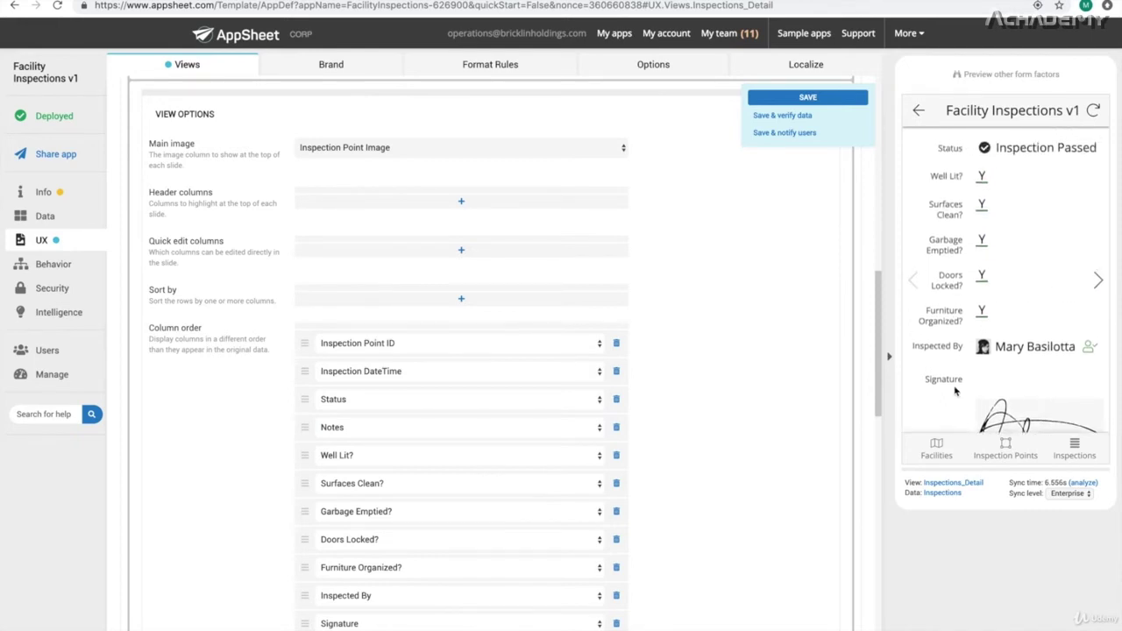
{"action": "left_click", "coordinate": [456, 252]}
{"action": "left_click", "coordinate": [417, 260]}
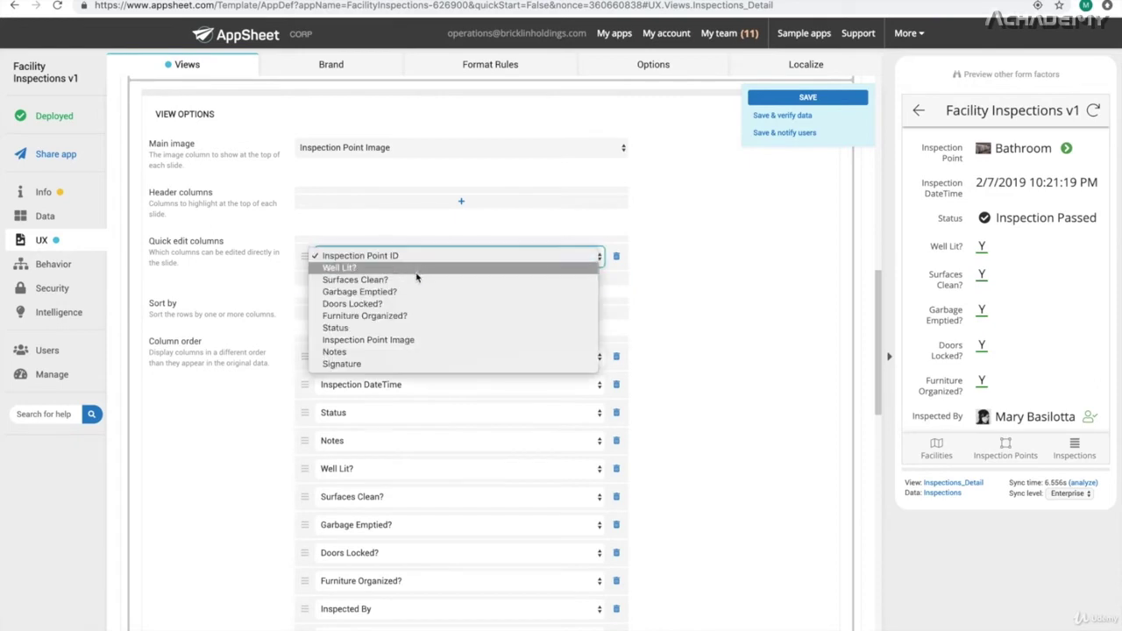
{"action": "left_click", "coordinate": [379, 328]}
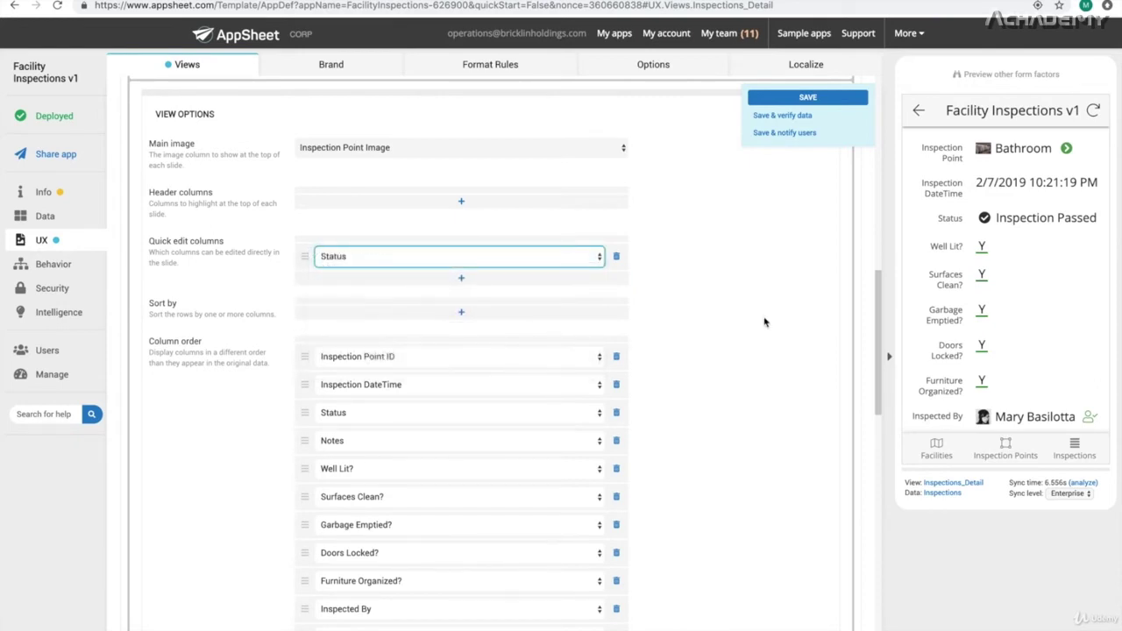
{"action": "scroll", "coordinate": [1021, 294], "scroll_direction": "down", "scroll_amount": 2}
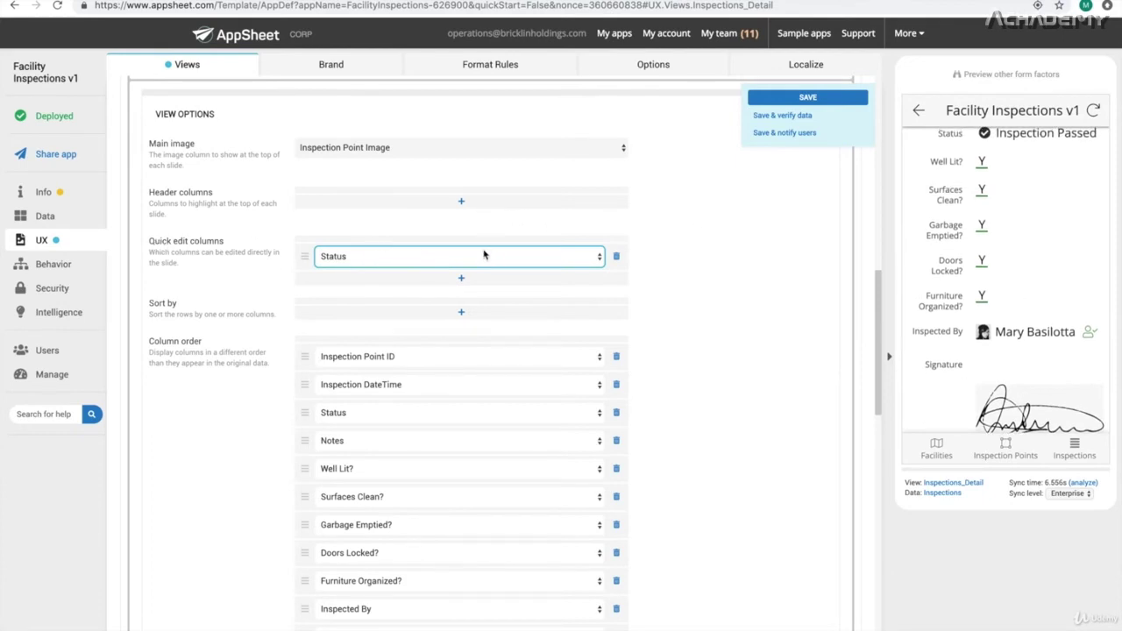
{"action": "scroll", "coordinate": [984, 326], "scroll_direction": "up", "scroll_amount": 1}
{"action": "scroll", "coordinate": [984, 326], "scroll_direction": "up", "scroll_amount": 1}
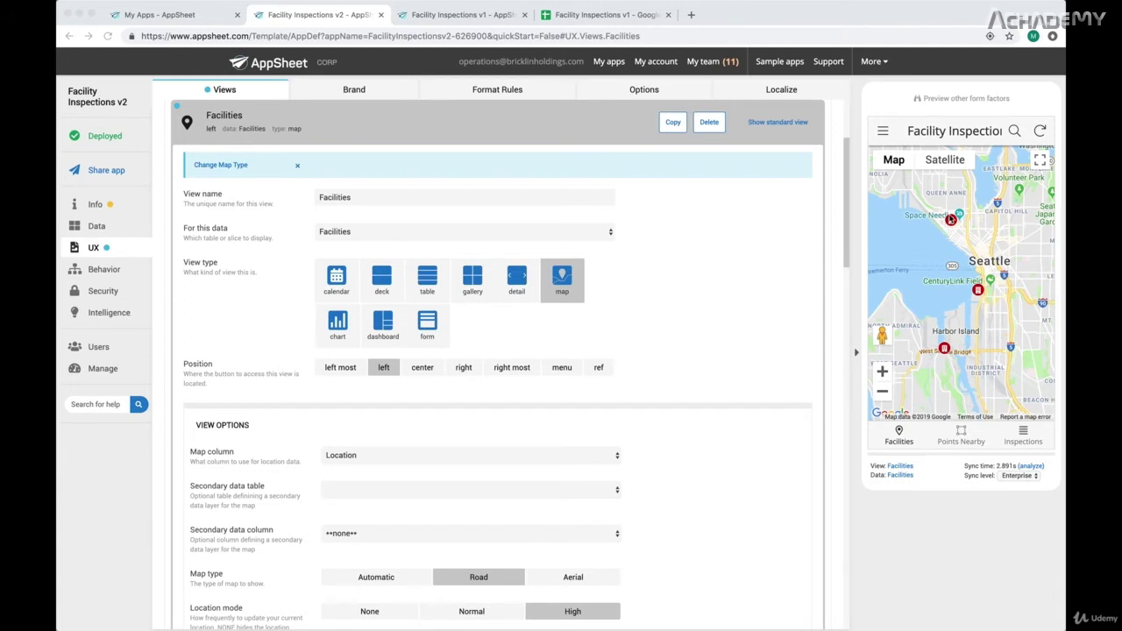
Examine the available choices for the Facilities map view's map column, secondary data table and secondary data column.
{"action": "scroll", "coordinate": [692, 303], "scroll_direction": "up", "scroll_amount": 1}
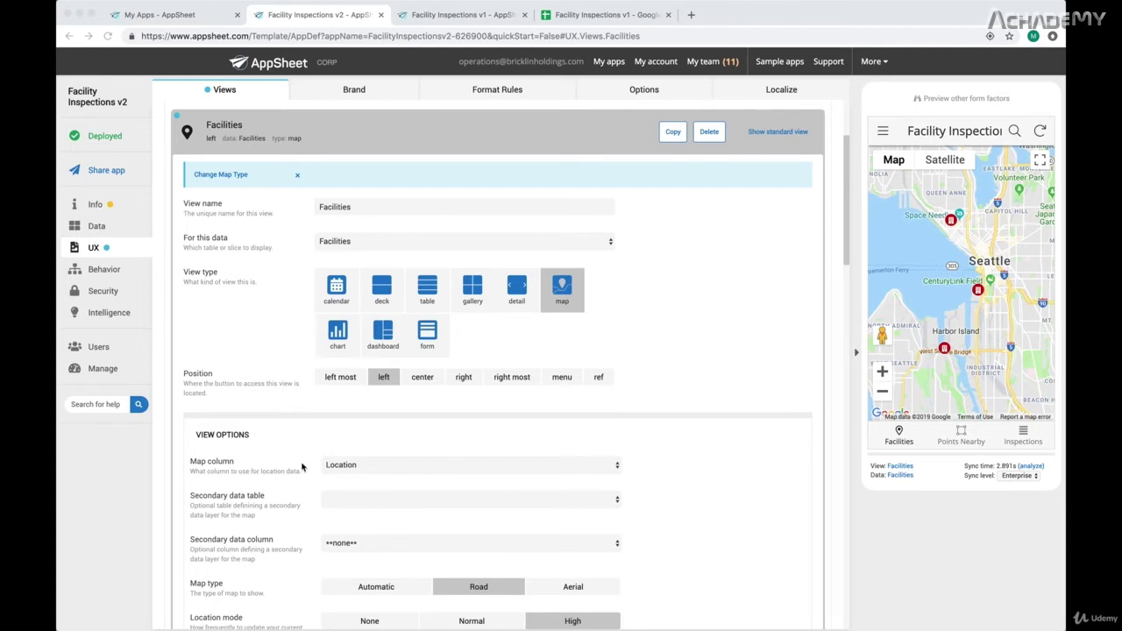
{"action": "left_click", "coordinate": [385, 473]}
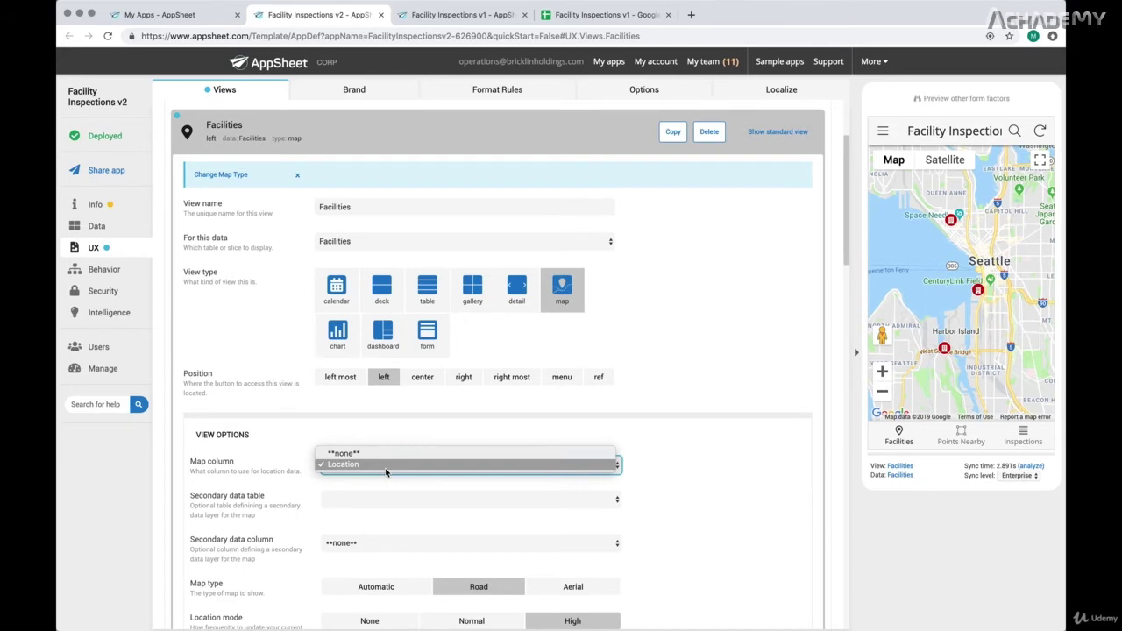
{"action": "left_click", "coordinate": [384, 467]}
{"action": "left_click", "coordinate": [351, 466]}
{"action": "left_click", "coordinate": [672, 480]}
{"action": "scroll", "coordinate": [671, 480], "scroll_direction": "down", "scroll_amount": 2}
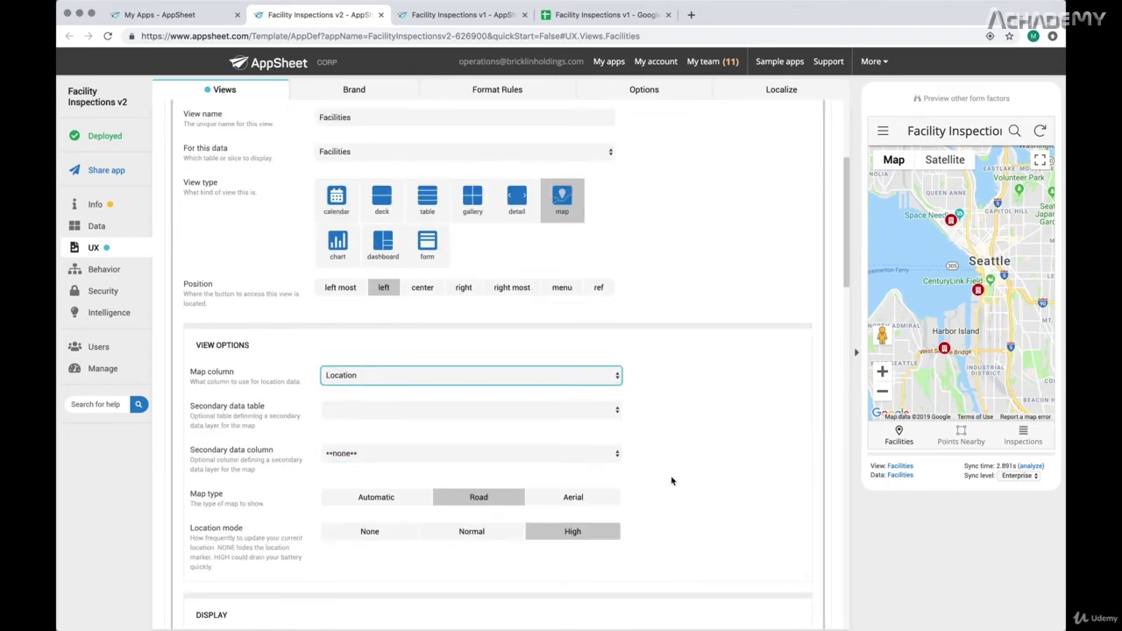
{"action": "left_click", "coordinate": [431, 412]}
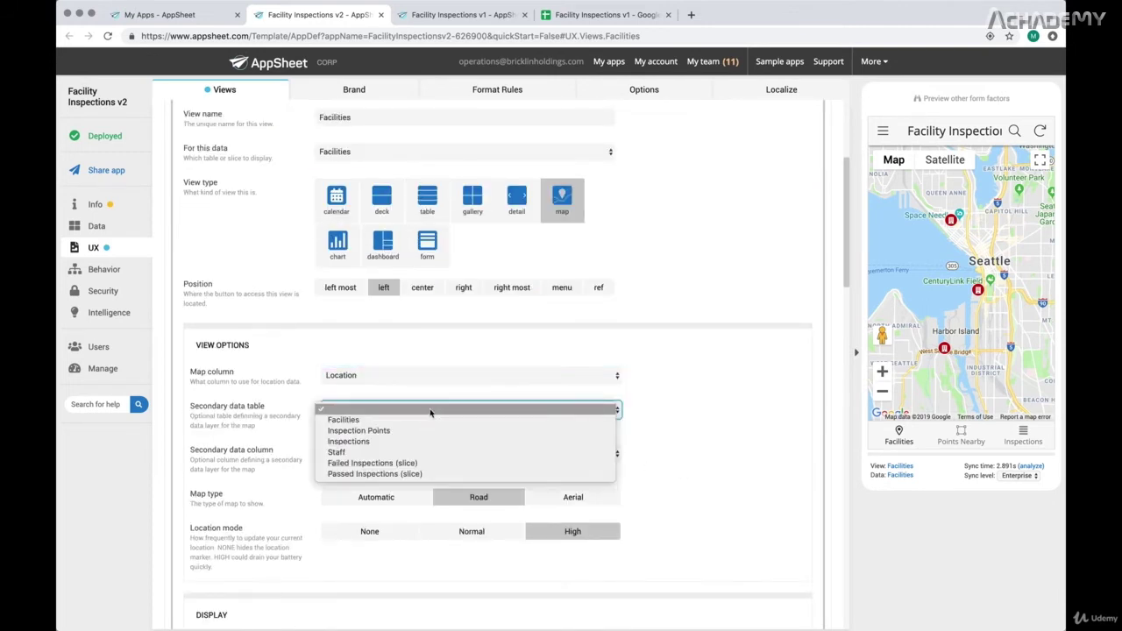
{"action": "left_click", "coordinate": [277, 432]}
{"action": "left_click", "coordinate": [366, 453]}
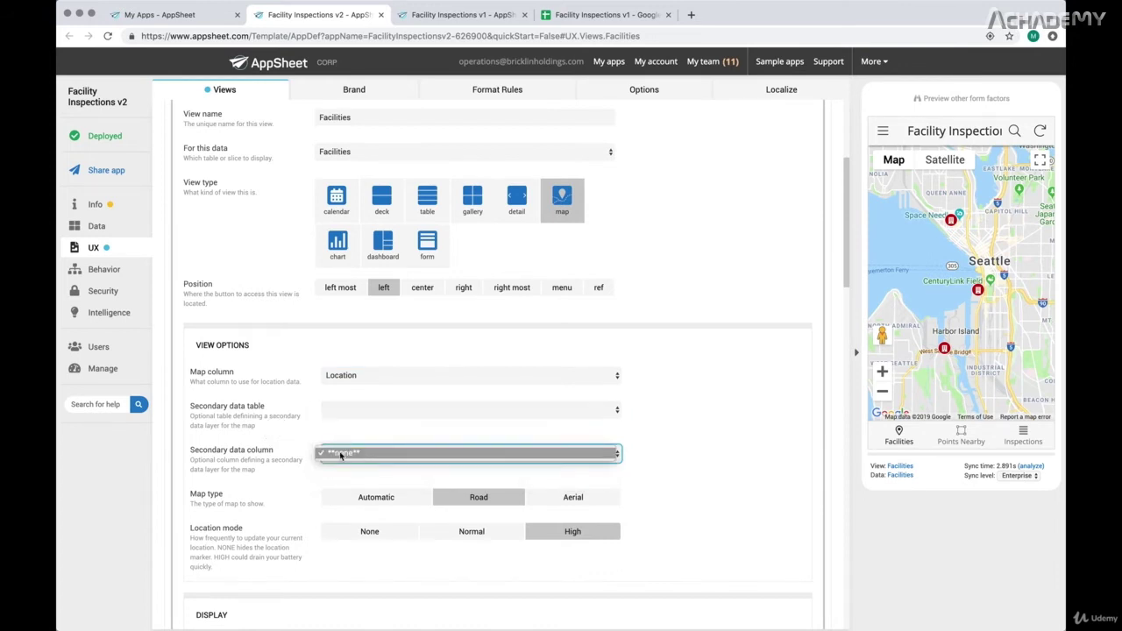
{"action": "left_click", "coordinate": [378, 453]}
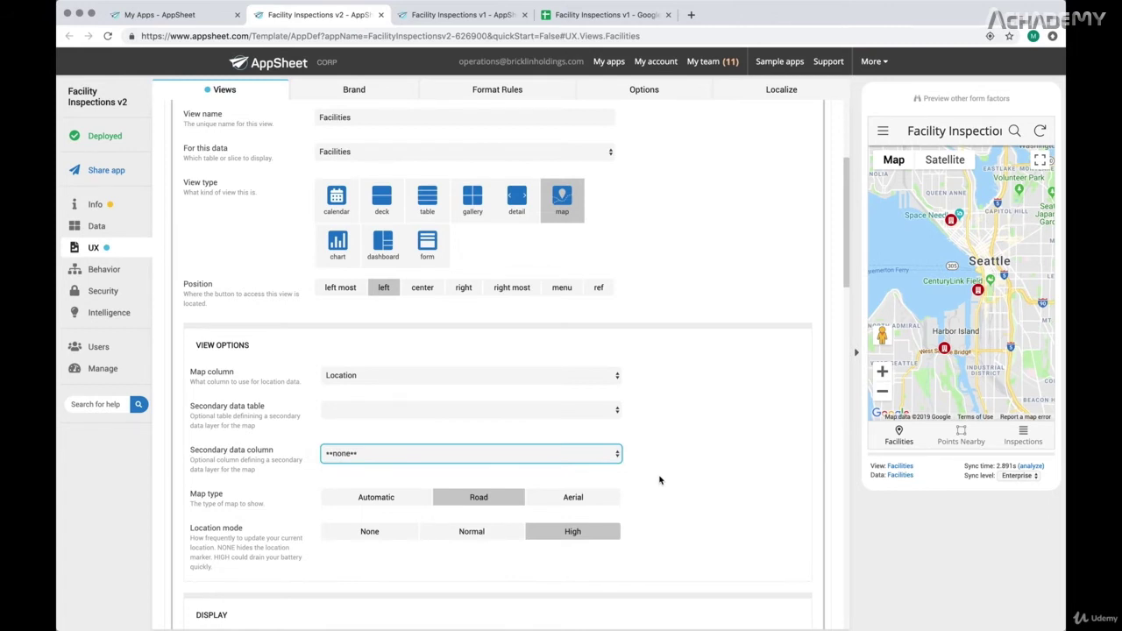
Preview the facility markers on the Seattle map and open the Distribution Facility's detail page.
{"action": "left_click", "coordinate": [950, 220]}
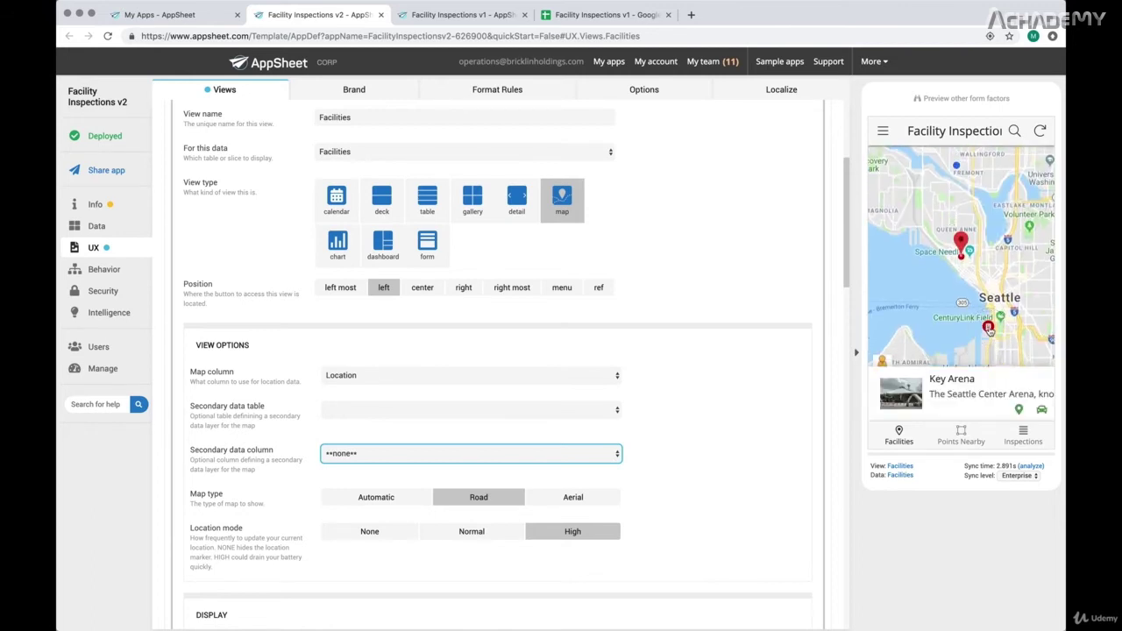
{"action": "left_click", "coordinate": [988, 329]}
{"action": "left_click", "coordinate": [932, 323]}
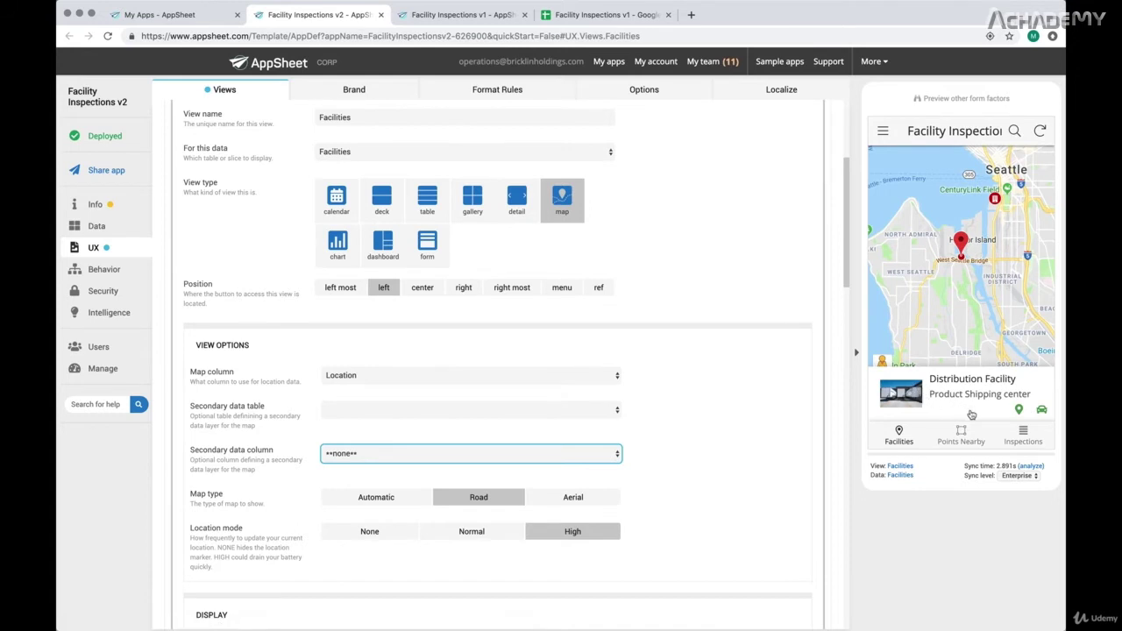
{"action": "left_click", "coordinate": [944, 383]}
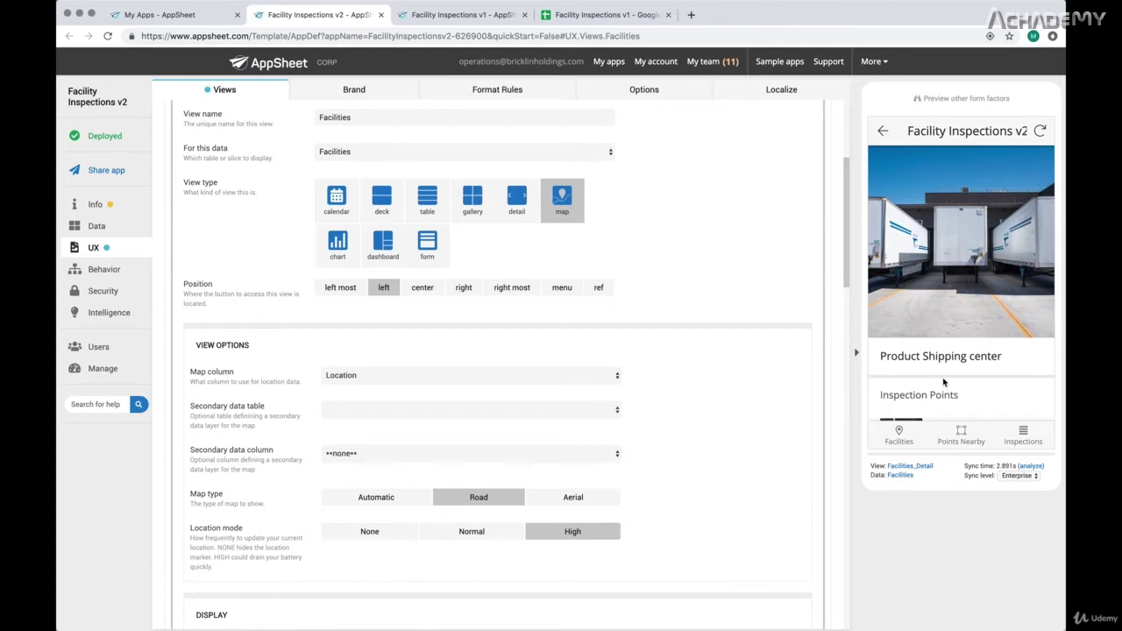
{"action": "scroll", "coordinate": [673, 348], "scroll_direction": "down", "scroll_amount": 5}
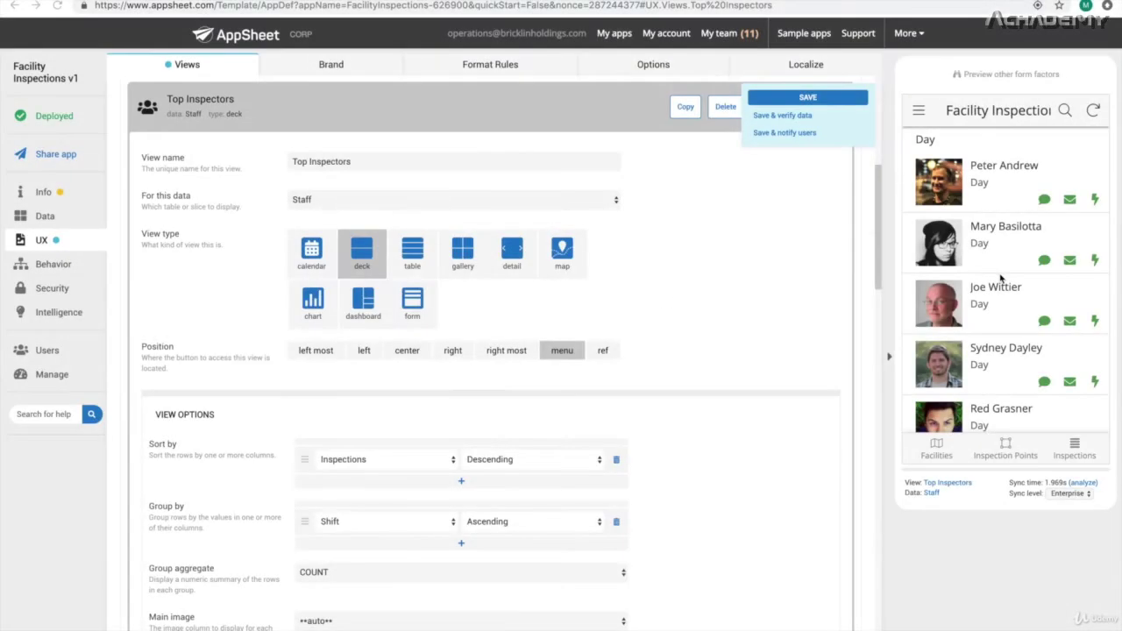
Try sorting the Top Inspectors deck view by first_name in ascending order, and by Phone.
{"action": "scroll", "coordinate": [1000, 277], "scroll_direction": "down", "scroll_amount": 2}
{"action": "scroll", "coordinate": [1000, 278], "scroll_direction": "down", "scroll_amount": 3}
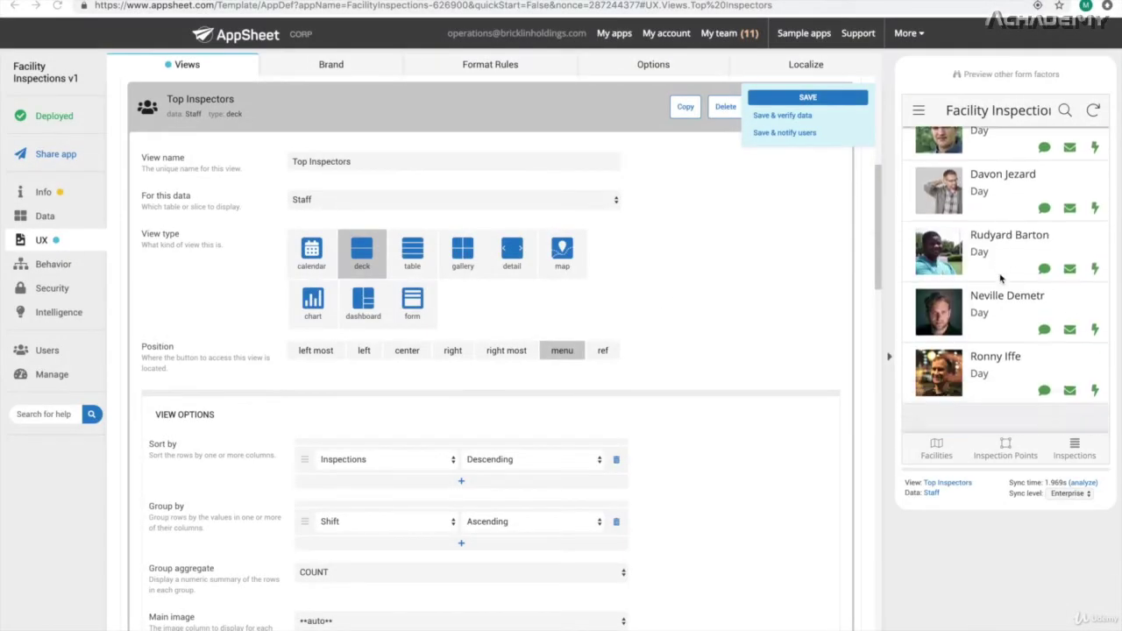
{"action": "scroll", "coordinate": [1000, 278], "scroll_direction": "up", "scroll_amount": 6}
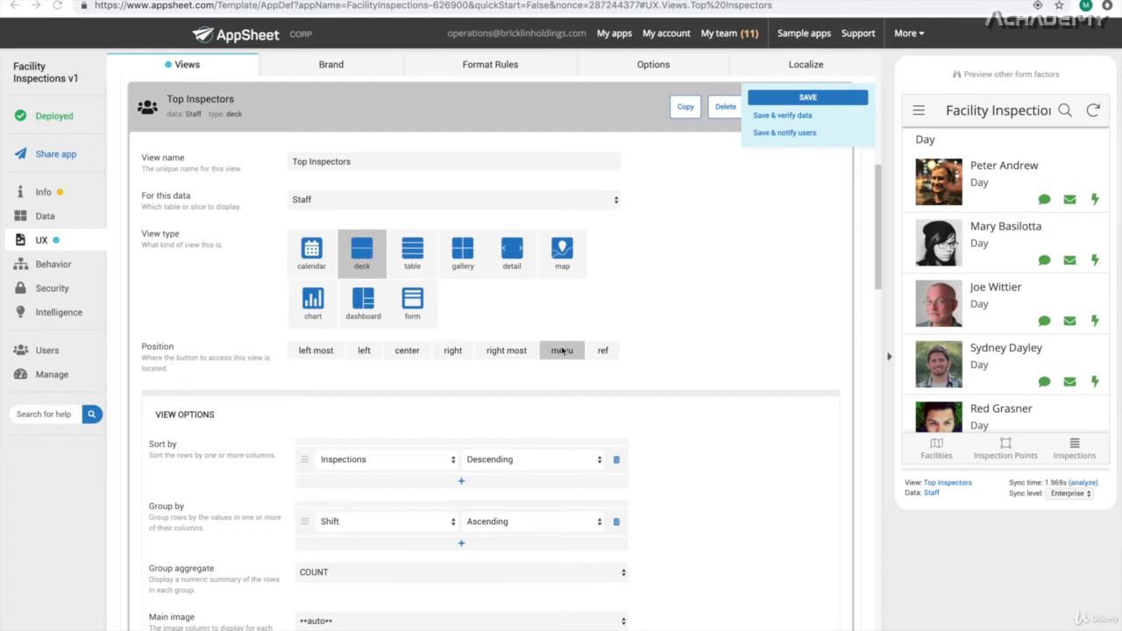
{"action": "scroll", "coordinate": [697, 445], "scroll_direction": "down", "scroll_amount": 5}
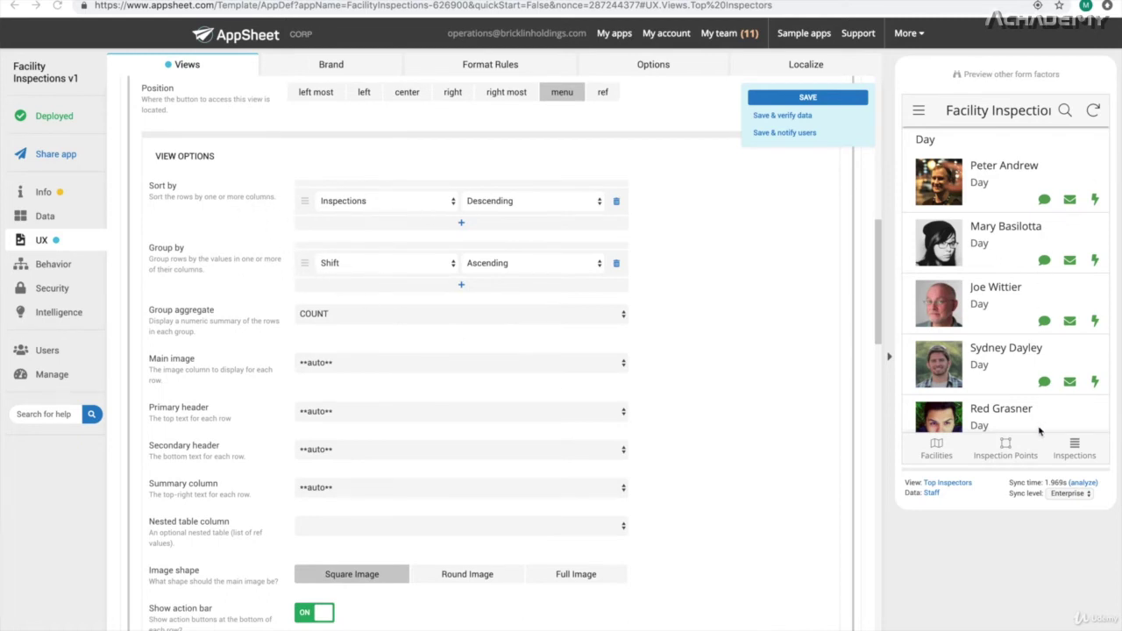
{"action": "left_click", "coordinate": [415, 206]}
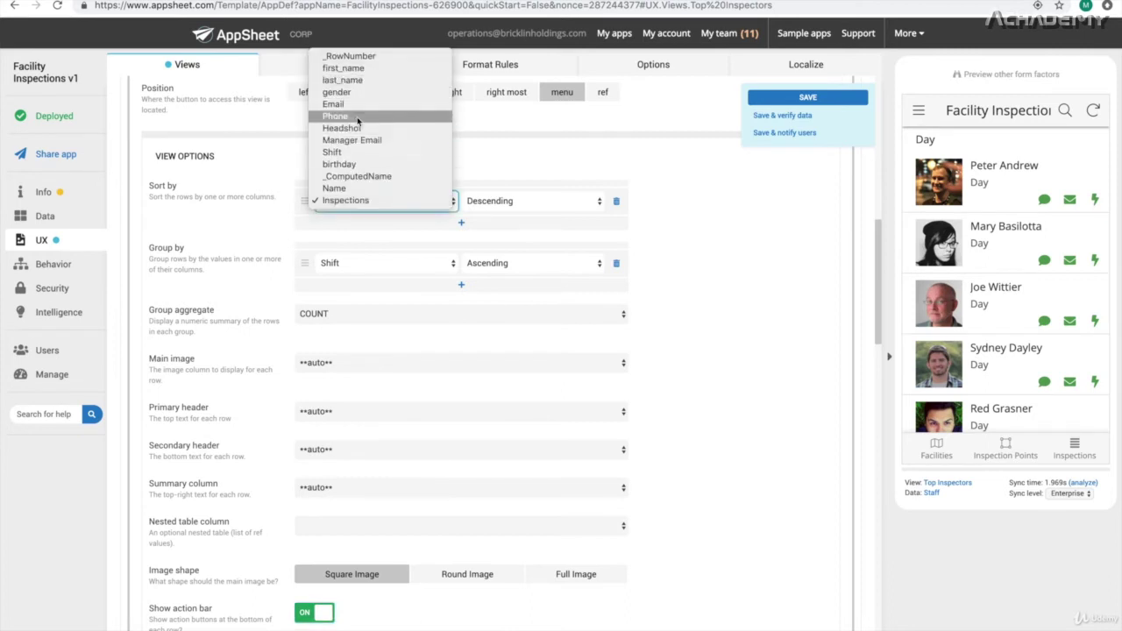
{"action": "left_click", "coordinate": [346, 76]}
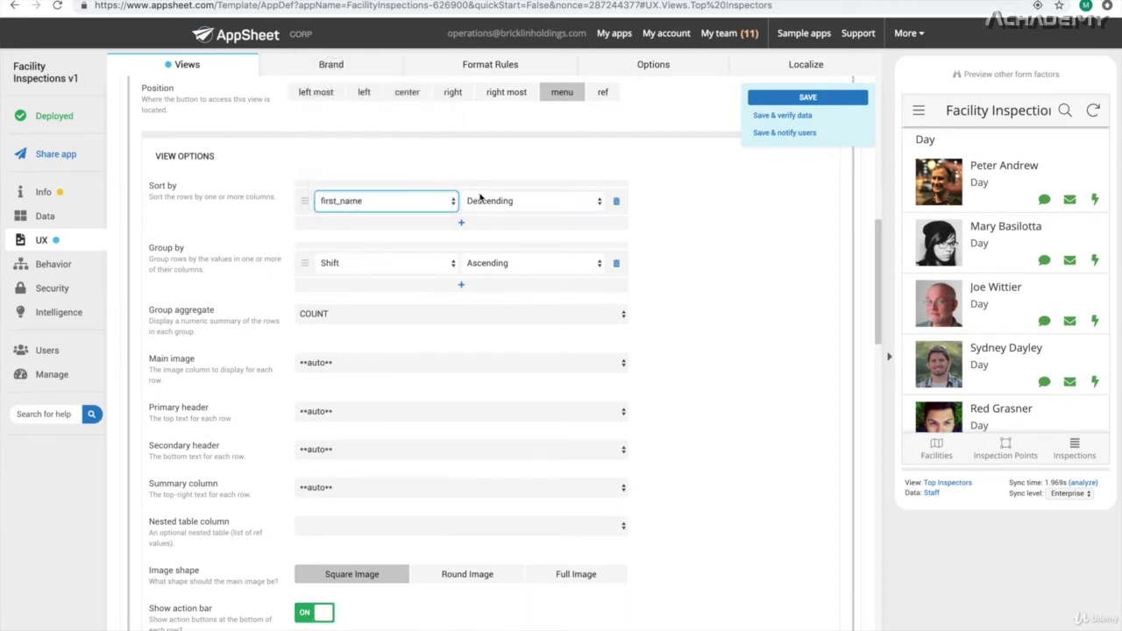
{"action": "left_click", "coordinate": [484, 200]}
{"action": "left_click", "coordinate": [490, 193]}
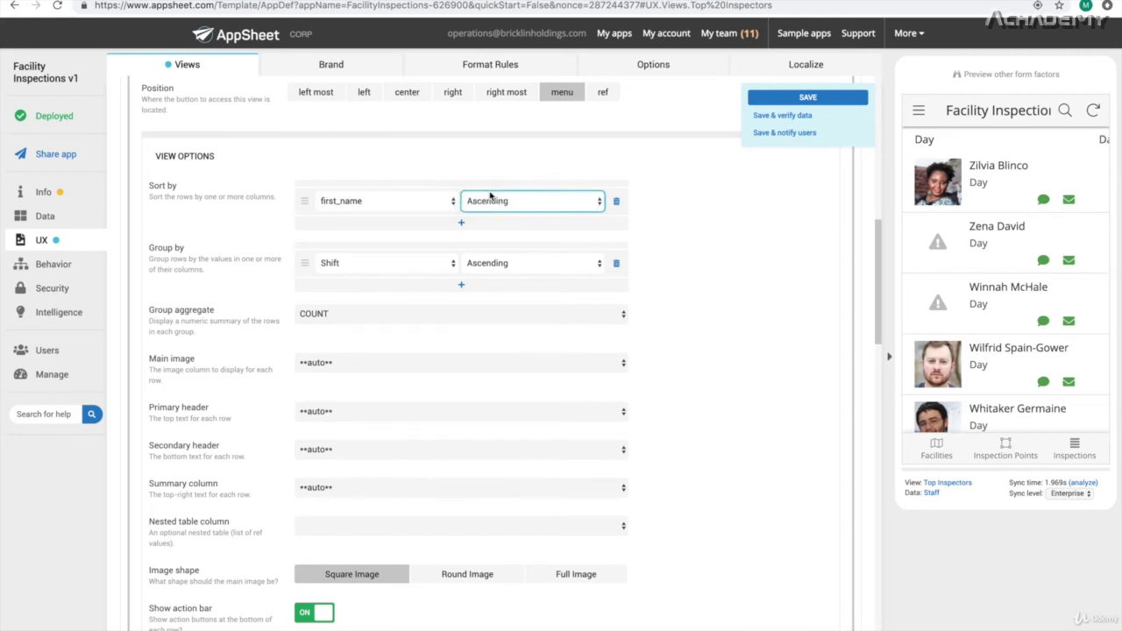
{"action": "left_click", "coordinate": [427, 202]}
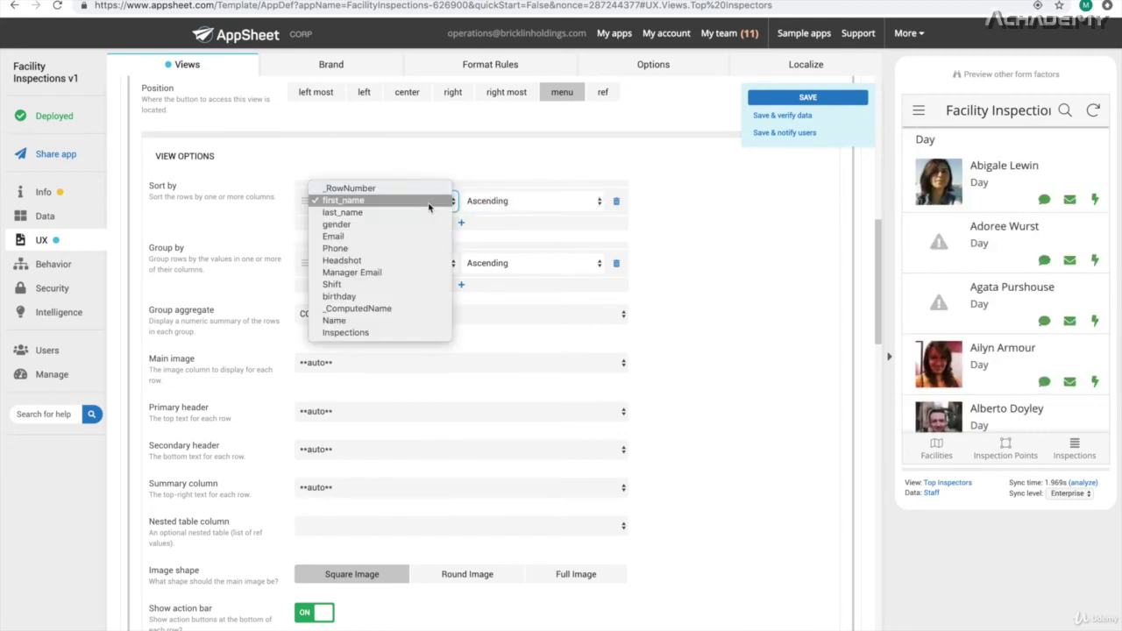
{"action": "left_click", "coordinate": [351, 250]}
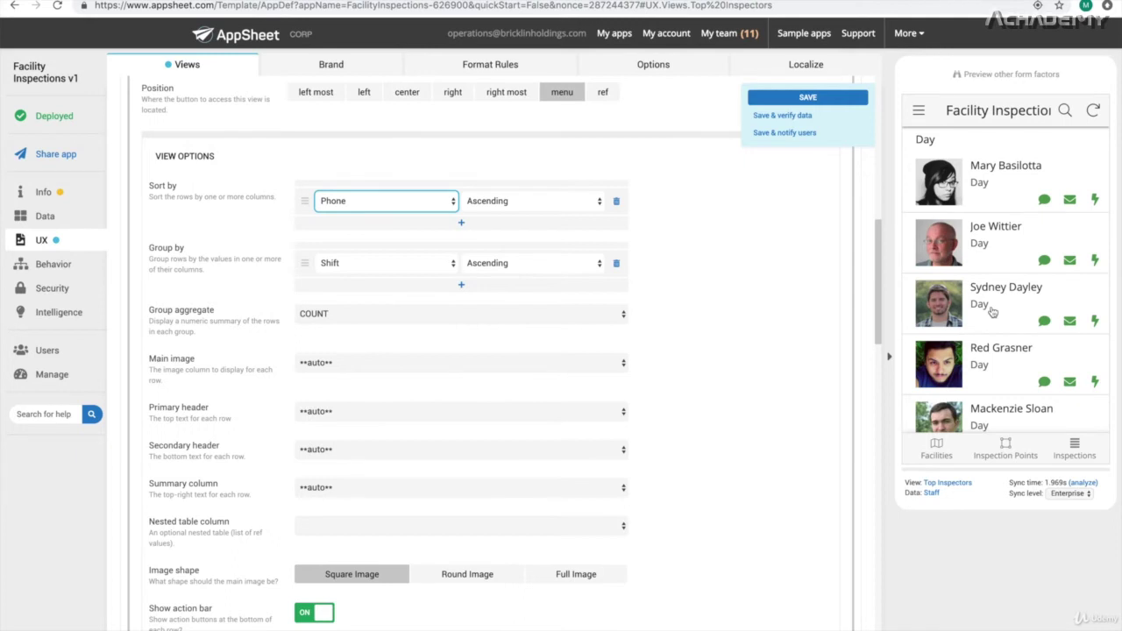
Set the Top Inspectors view to sort by Inspections in descending order again.
{"action": "left_click", "coordinate": [437, 206]}
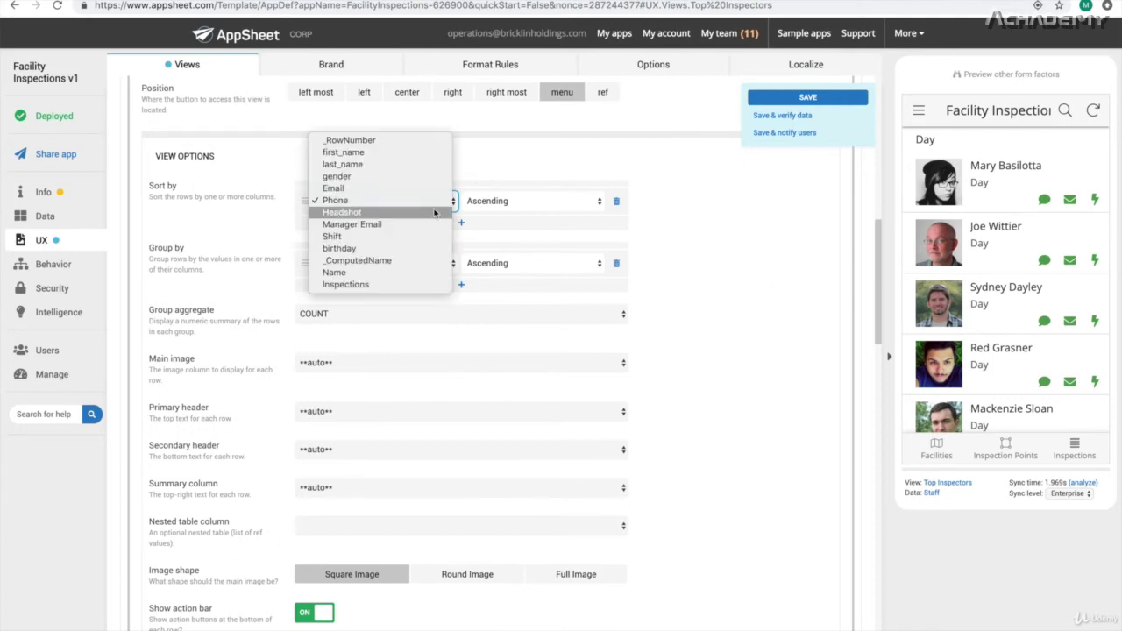
{"action": "left_click", "coordinate": [351, 285]}
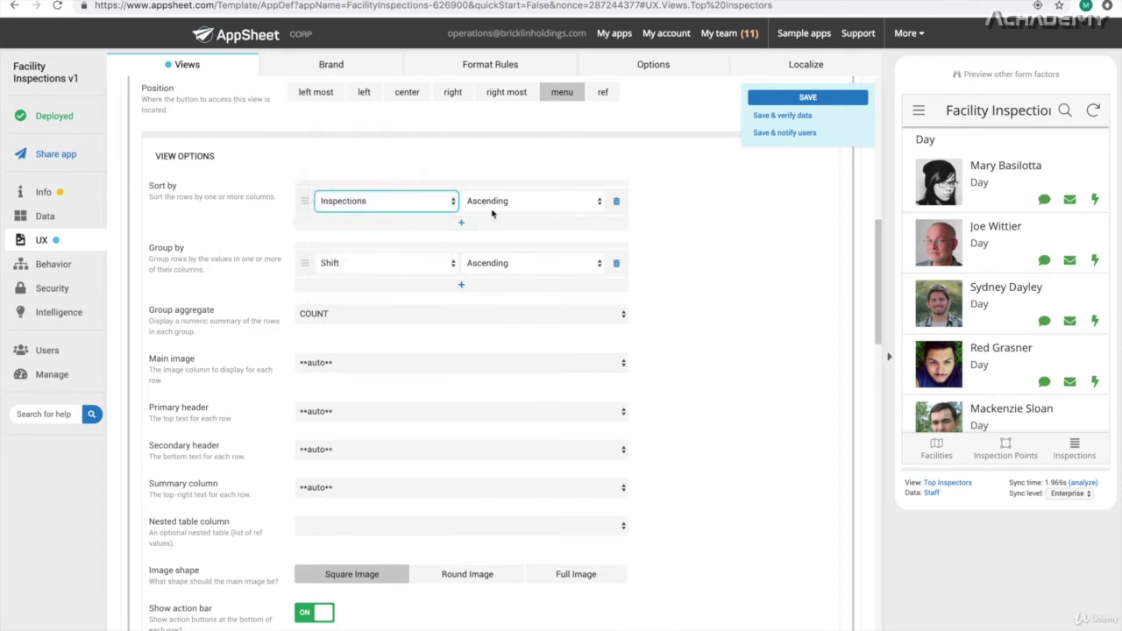
{"action": "left_click", "coordinate": [493, 207]}
{"action": "left_click", "coordinate": [487, 213]}
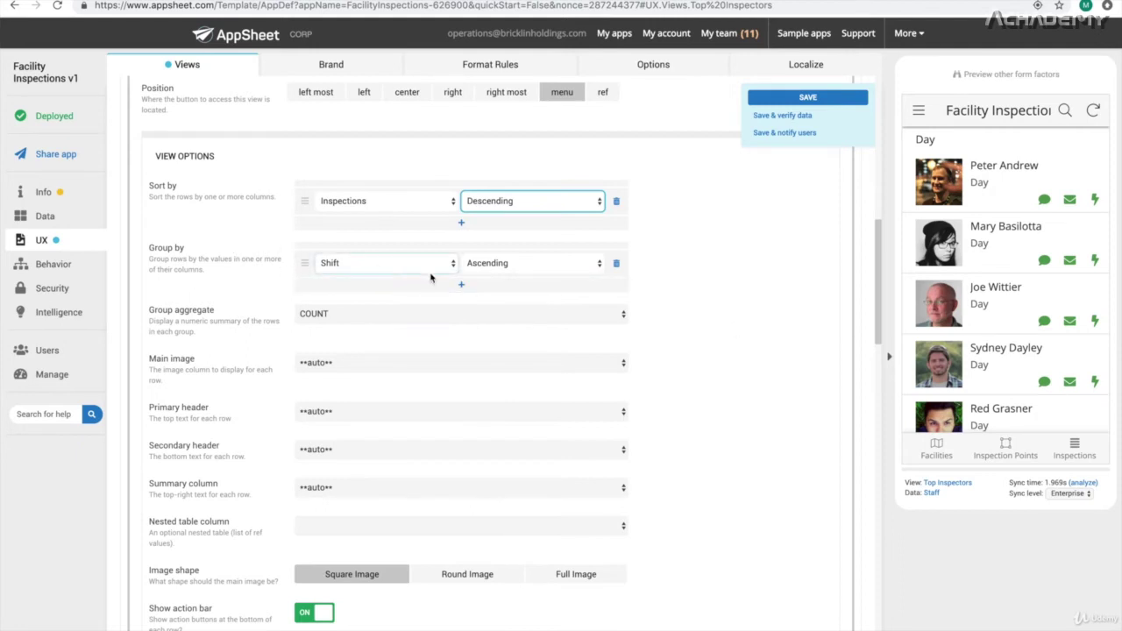
Add Manager Email, ascending, as a second grouping level under Shift in Top Inspectors and open the Day group in the preview.
{"action": "scroll", "coordinate": [955, 259], "scroll_direction": "down", "scroll_amount": 3}
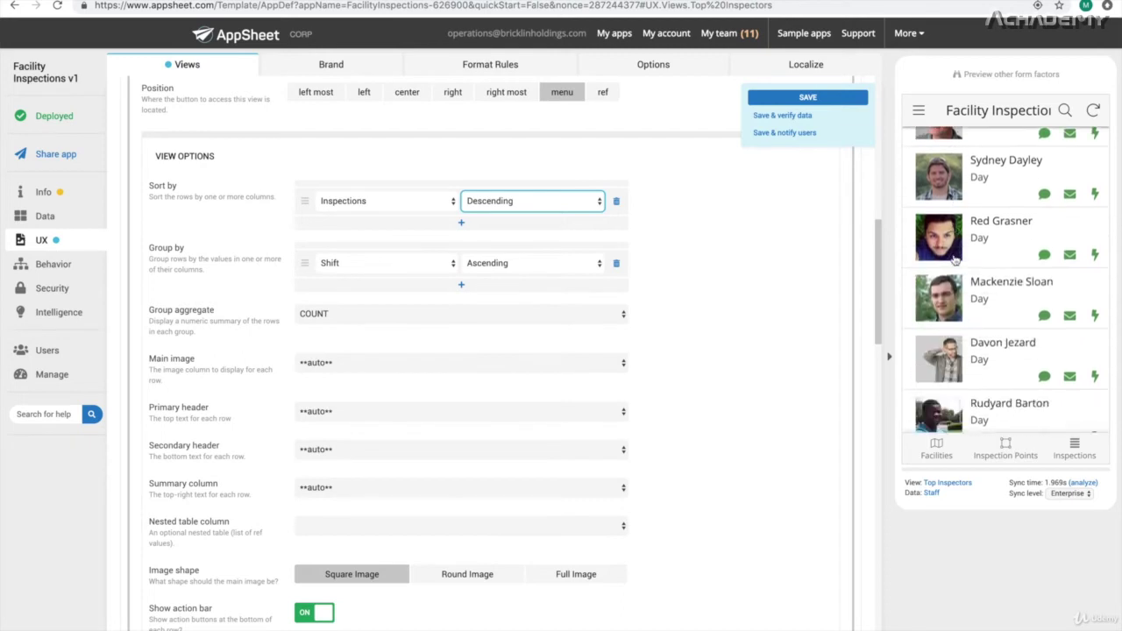
{"action": "scroll", "coordinate": [947, 210], "scroll_direction": "up", "scroll_amount": 3}
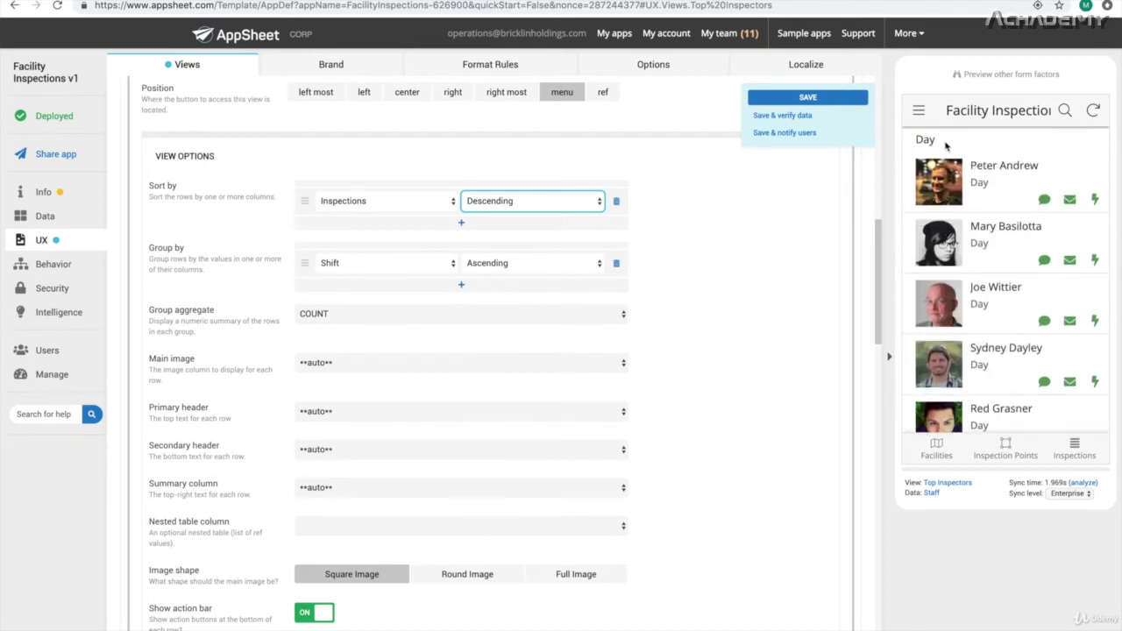
{"action": "scroll", "coordinate": [983, 359], "scroll_direction": "down", "scroll_amount": 3}
{"action": "scroll", "coordinate": [982, 359], "scroll_direction": "down", "scroll_amount": 5}
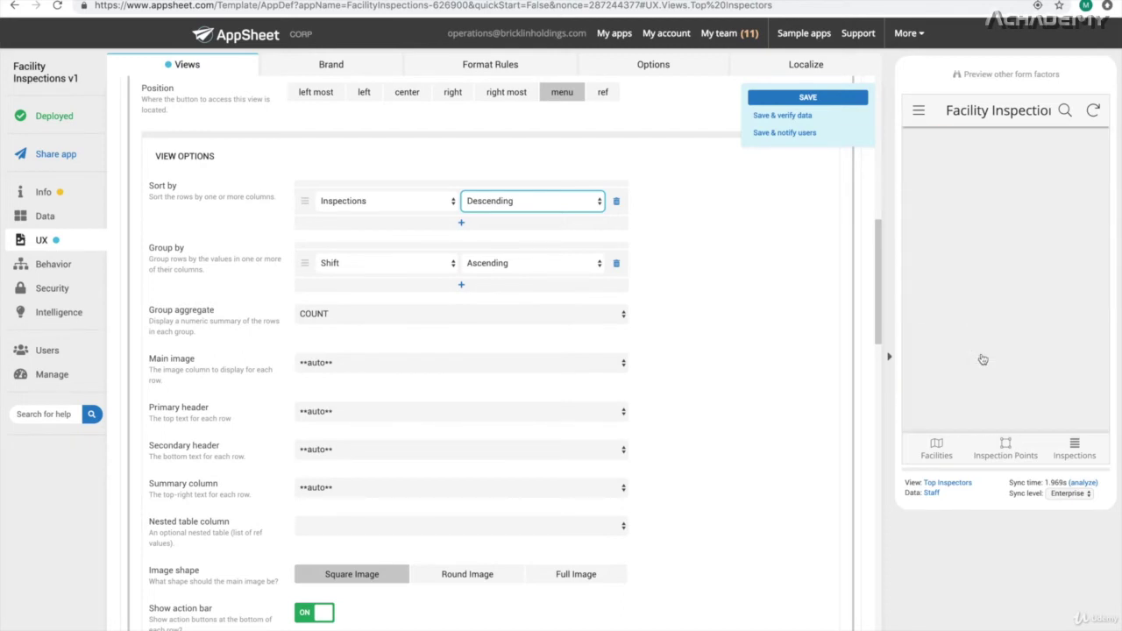
{"action": "scroll", "coordinate": [981, 355], "scroll_direction": "up", "scroll_amount": 10}
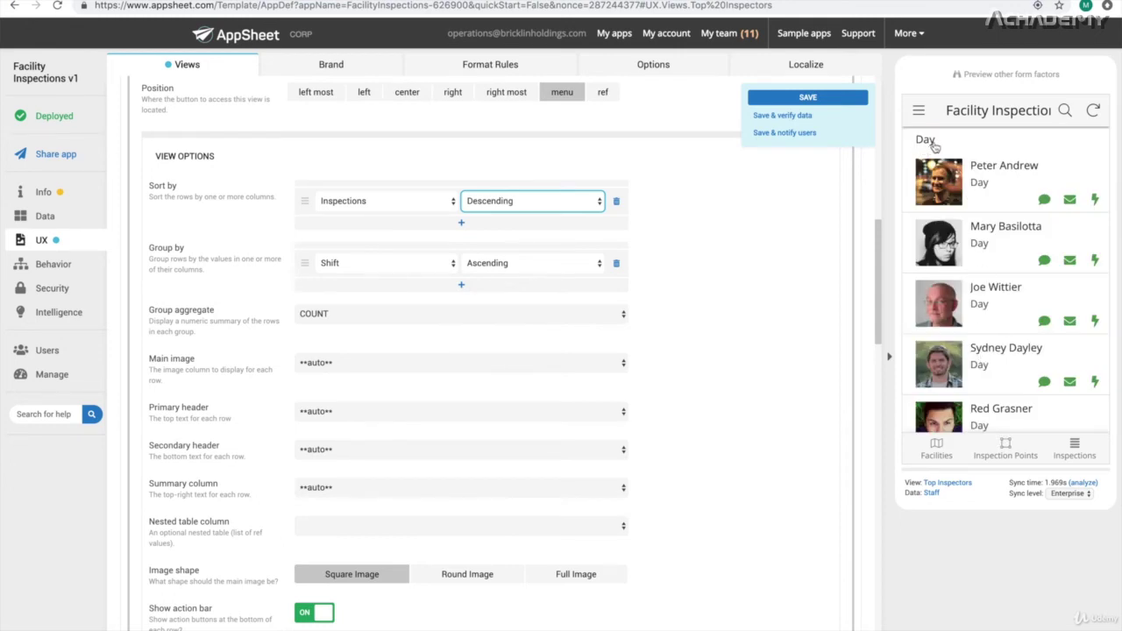
{"action": "left_click", "coordinate": [473, 284]}
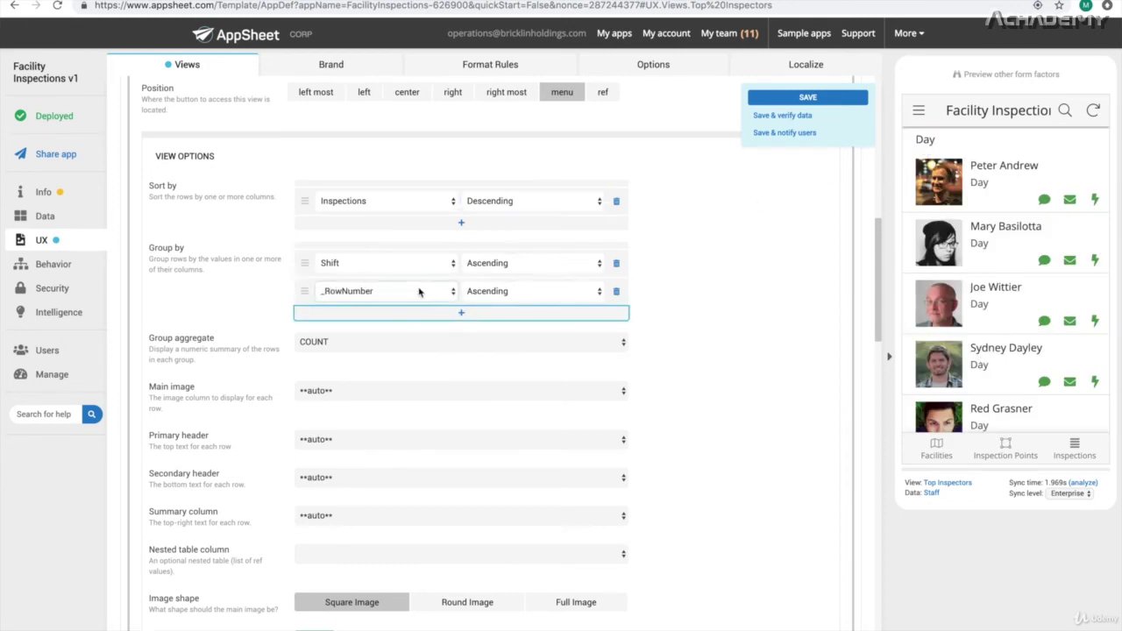
{"action": "left_click", "coordinate": [418, 291]}
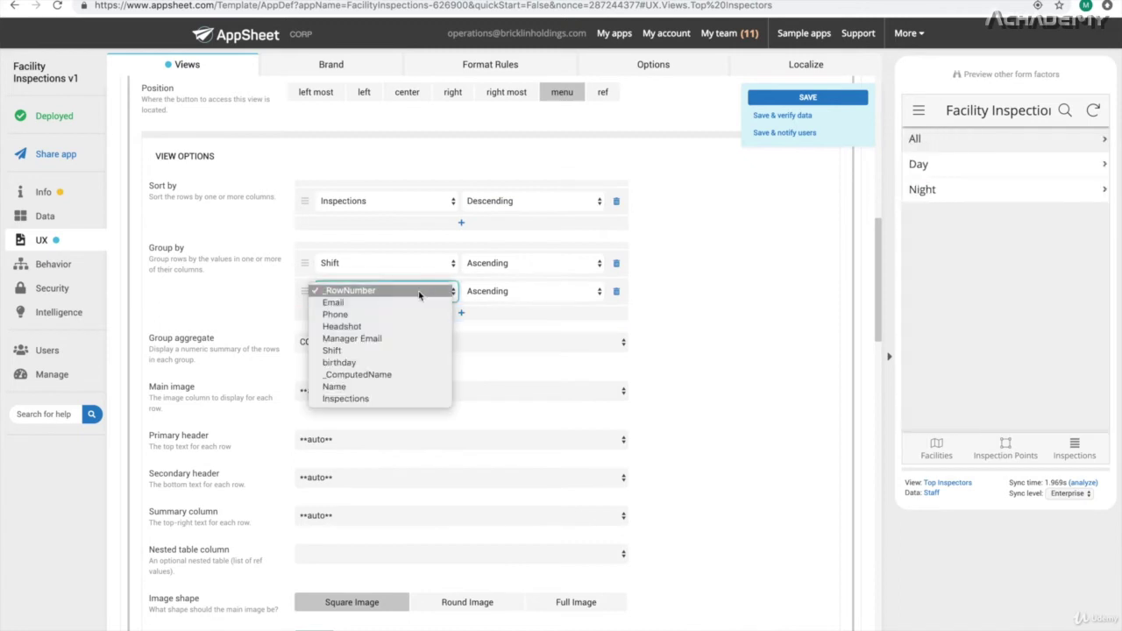
{"action": "left_click", "coordinate": [382, 339]}
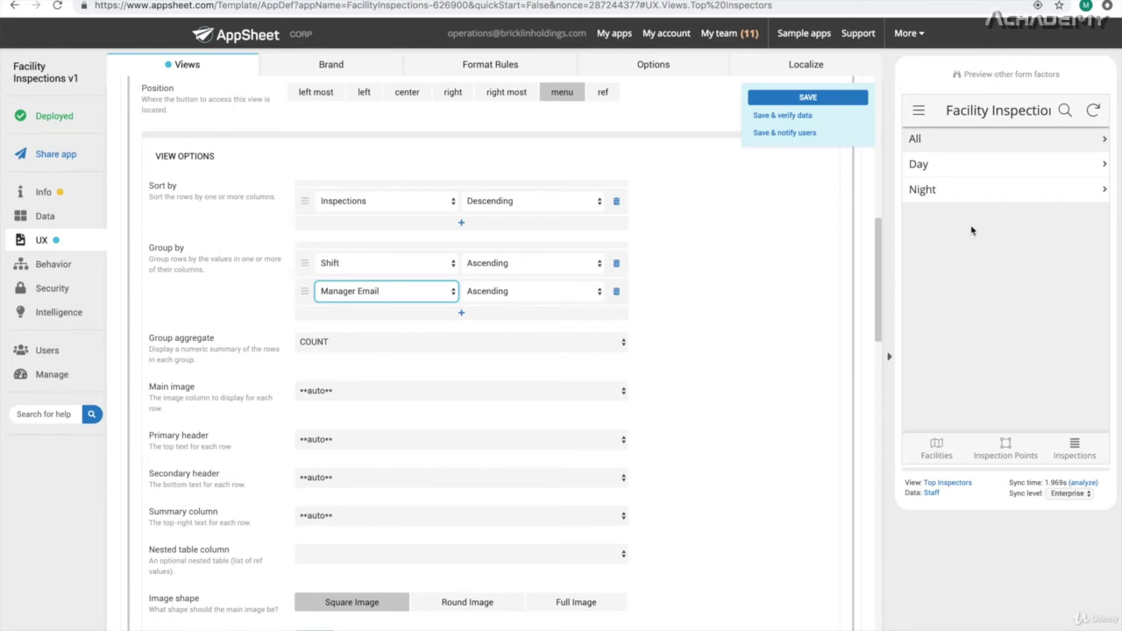
{"action": "left_click", "coordinate": [934, 167]}
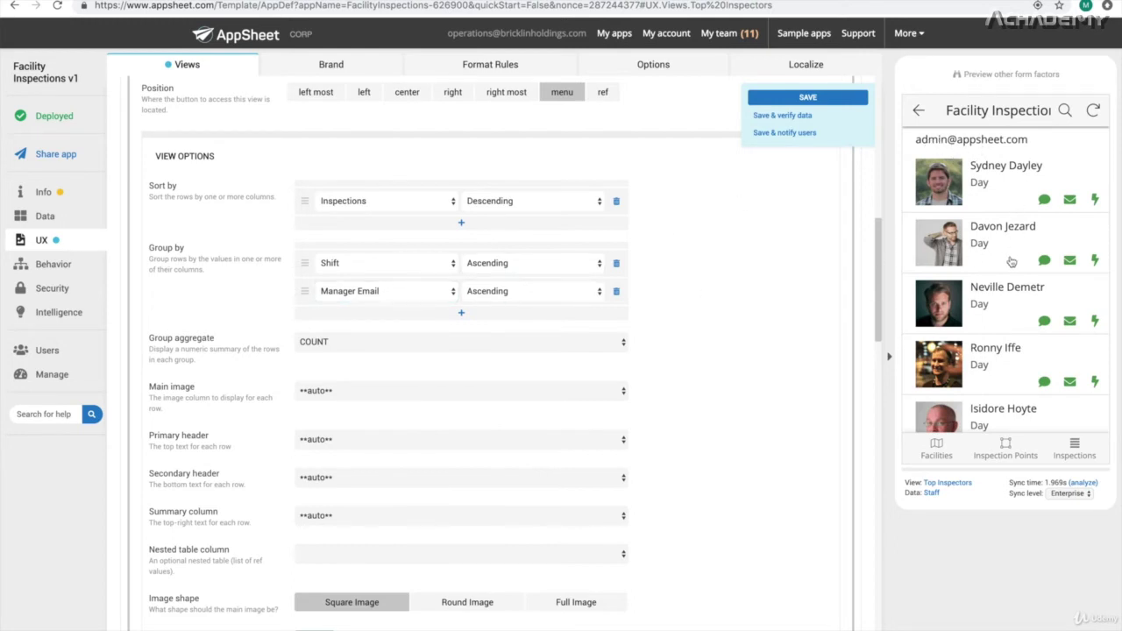
Remove the Manager Email grouping level from Top Inspectors and check which columns are available as its main image.
{"action": "left_click", "coordinate": [616, 291]}
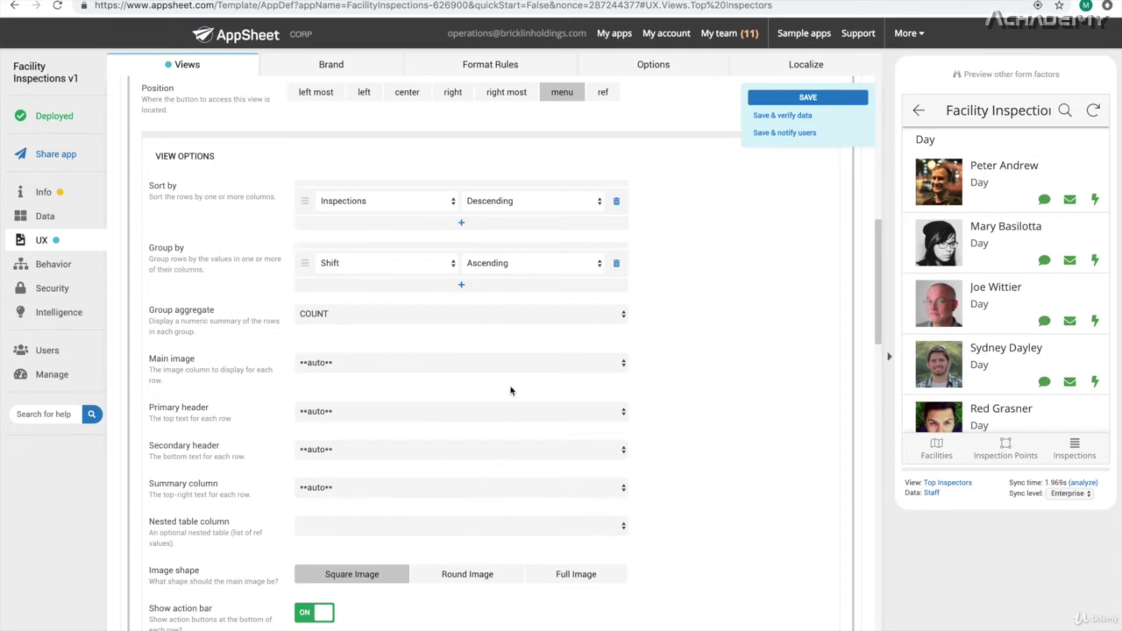
{"action": "left_click", "coordinate": [346, 374]}
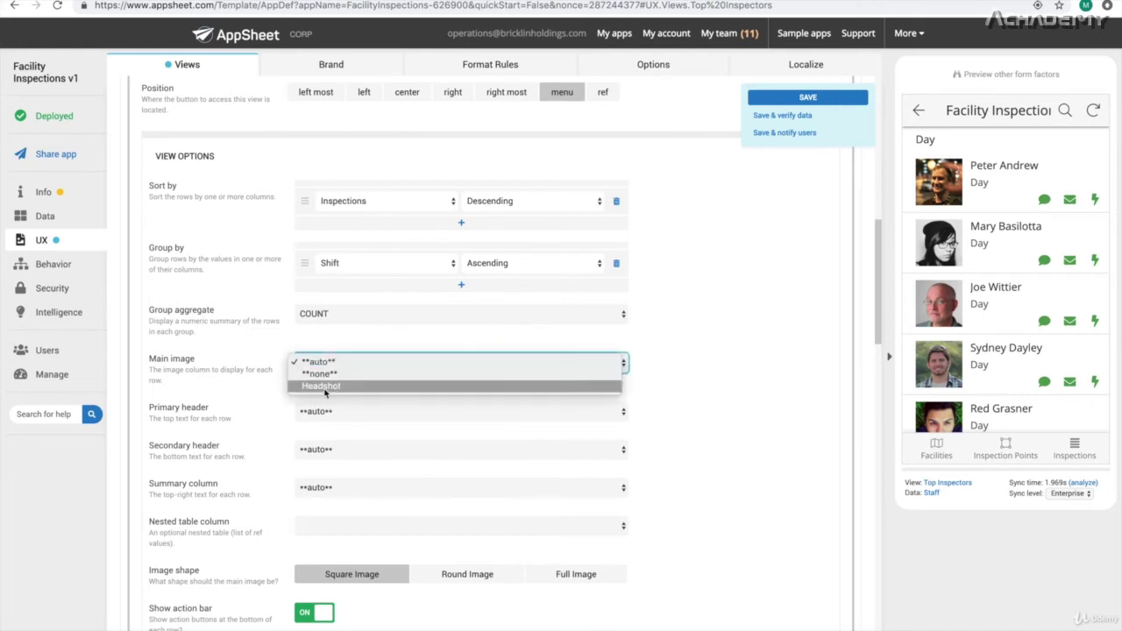
{"action": "left_click", "coordinate": [685, 375]}
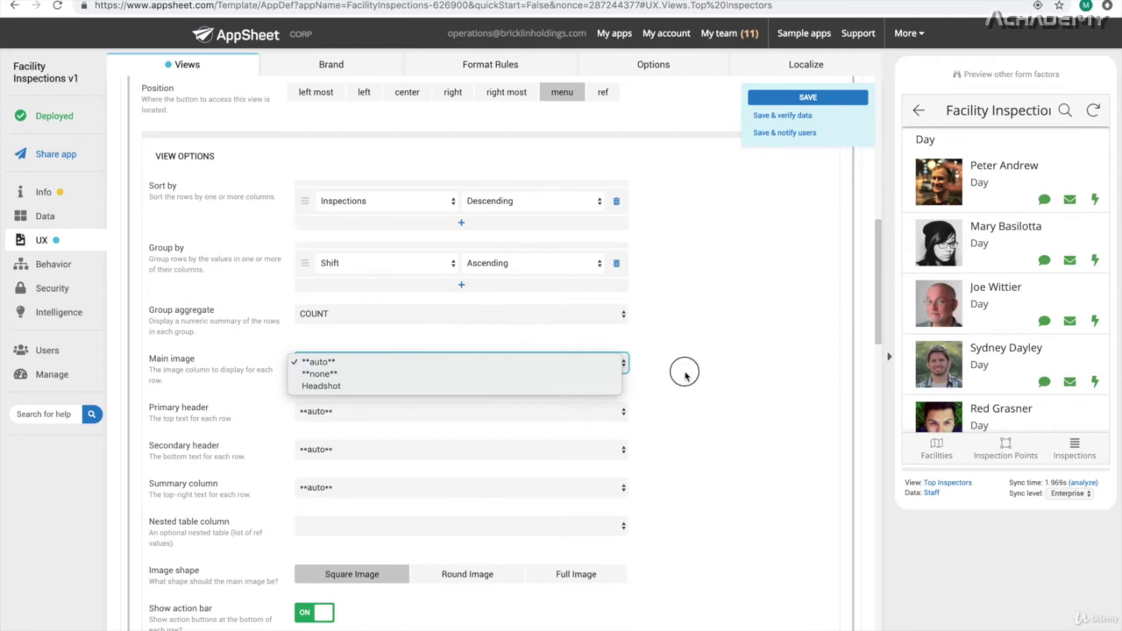
Review the primary header choices, and set the Top Inspectors secondary header to Email and the summary column to Shift.
{"action": "left_click", "coordinate": [528, 412]}
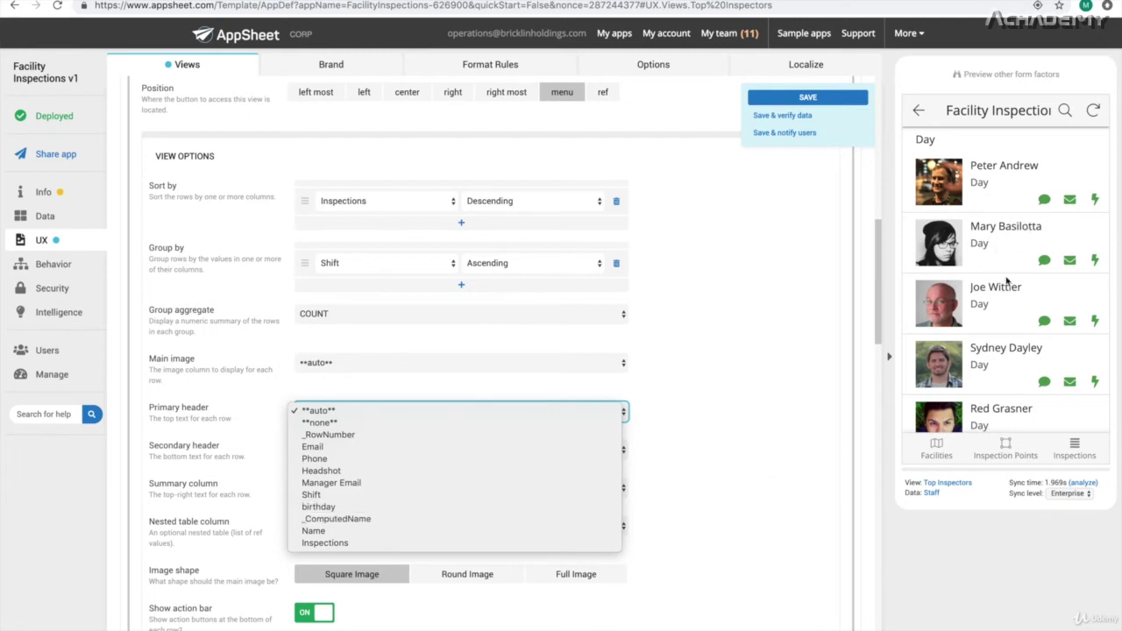
{"action": "left_click", "coordinate": [423, 450]}
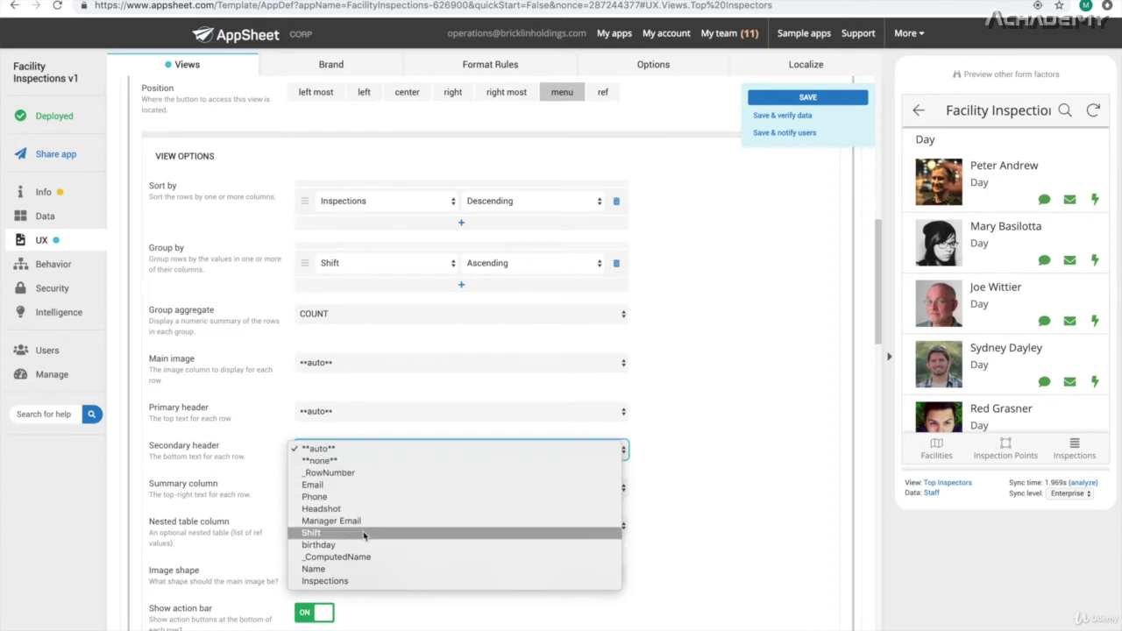
{"action": "left_click", "coordinate": [331, 485]}
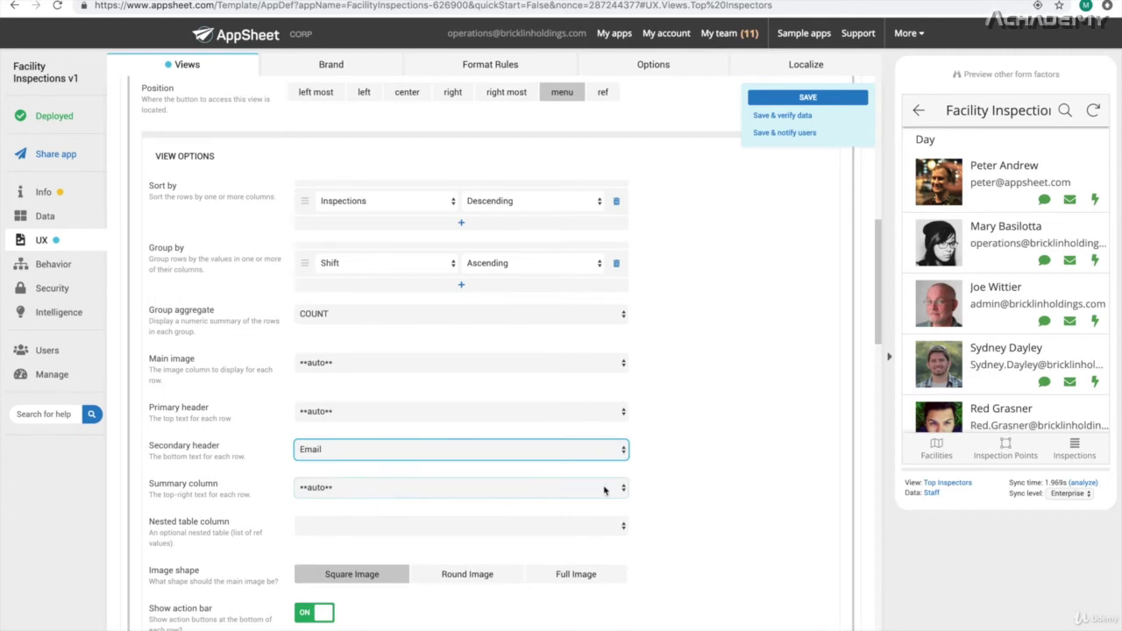
{"action": "left_click", "coordinate": [455, 487]}
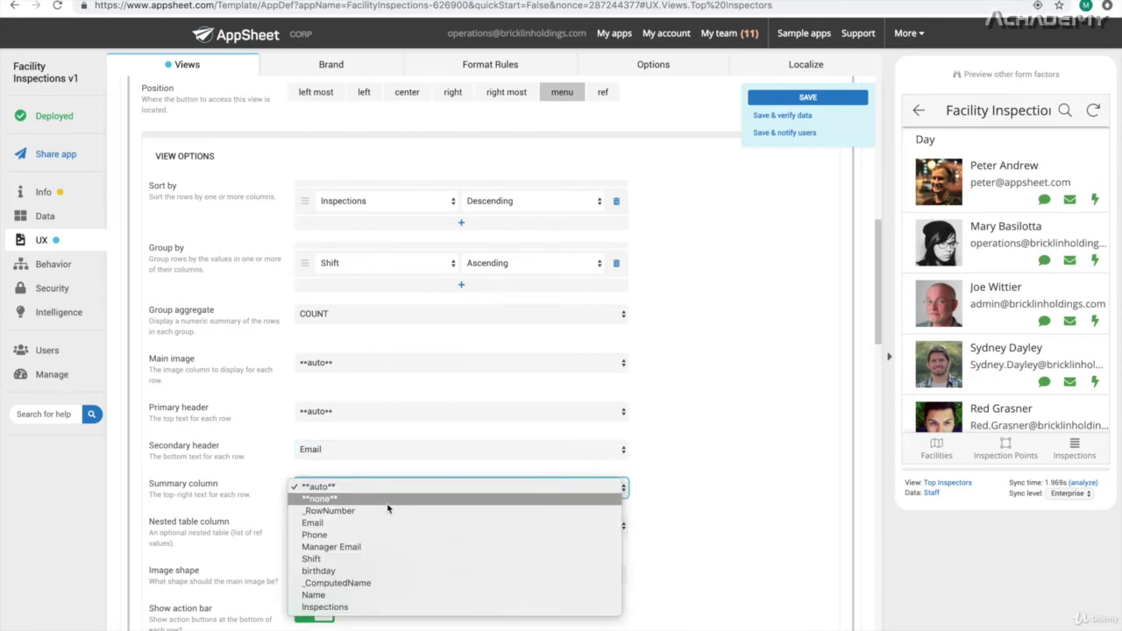
{"action": "left_click", "coordinate": [338, 558]}
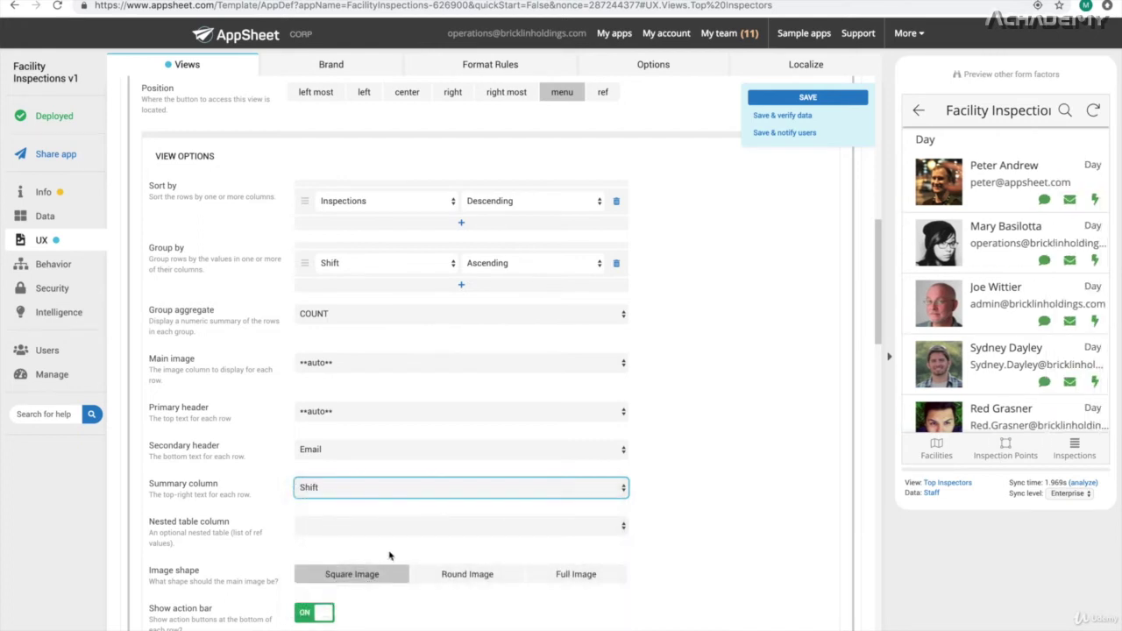
Try hiding the action bar in Top Inspectors, and show it again.
{"action": "scroll", "coordinate": [693, 593], "scroll_direction": "down", "scroll_amount": 5}
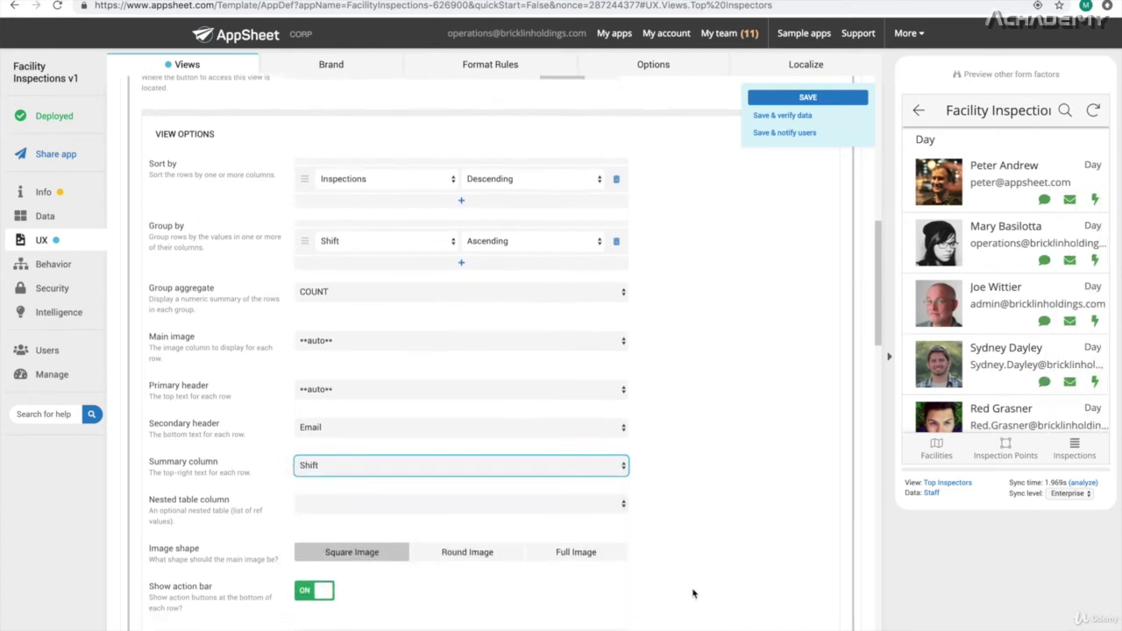
{"action": "scroll", "coordinate": [692, 593], "scroll_direction": "down", "scroll_amount": 1}
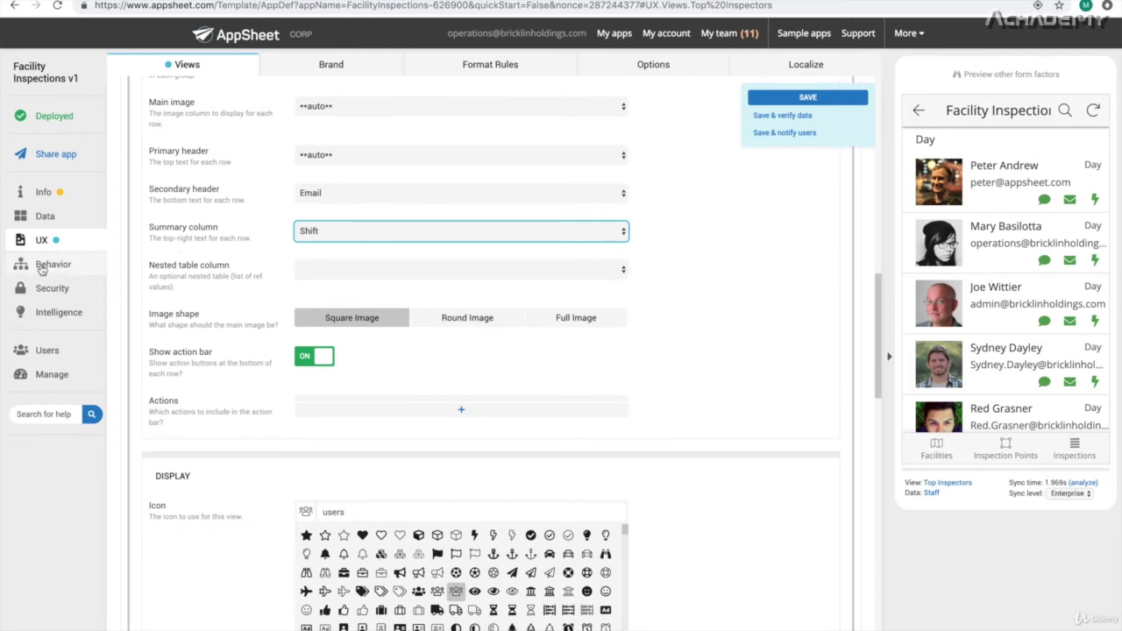
{"action": "left_click", "coordinate": [319, 356]}
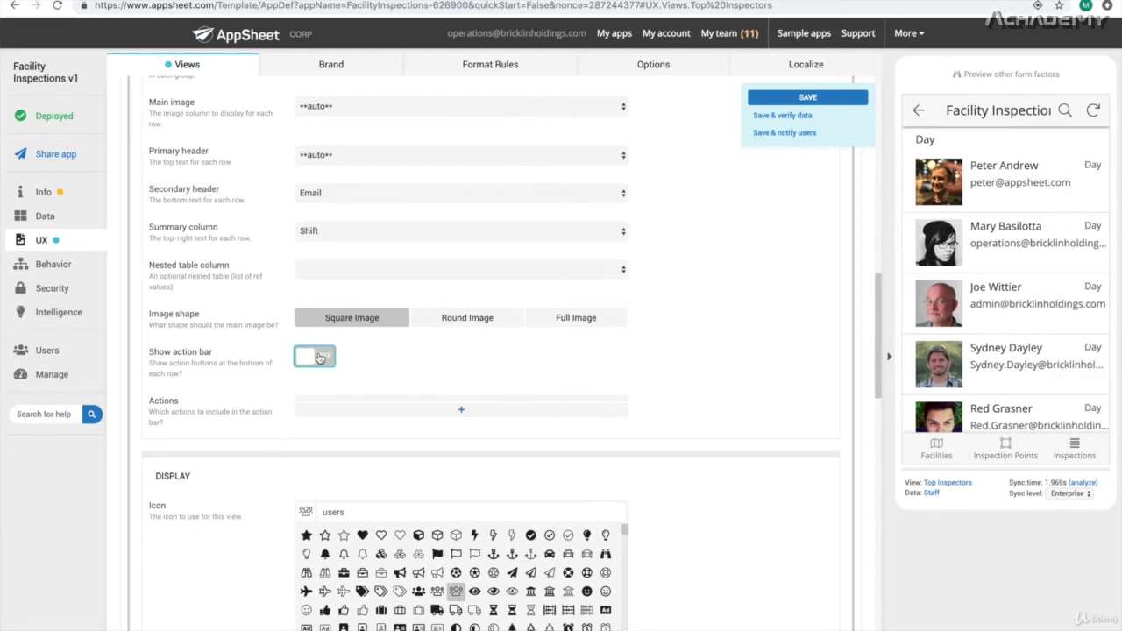
{"action": "left_click", "coordinate": [320, 356]}
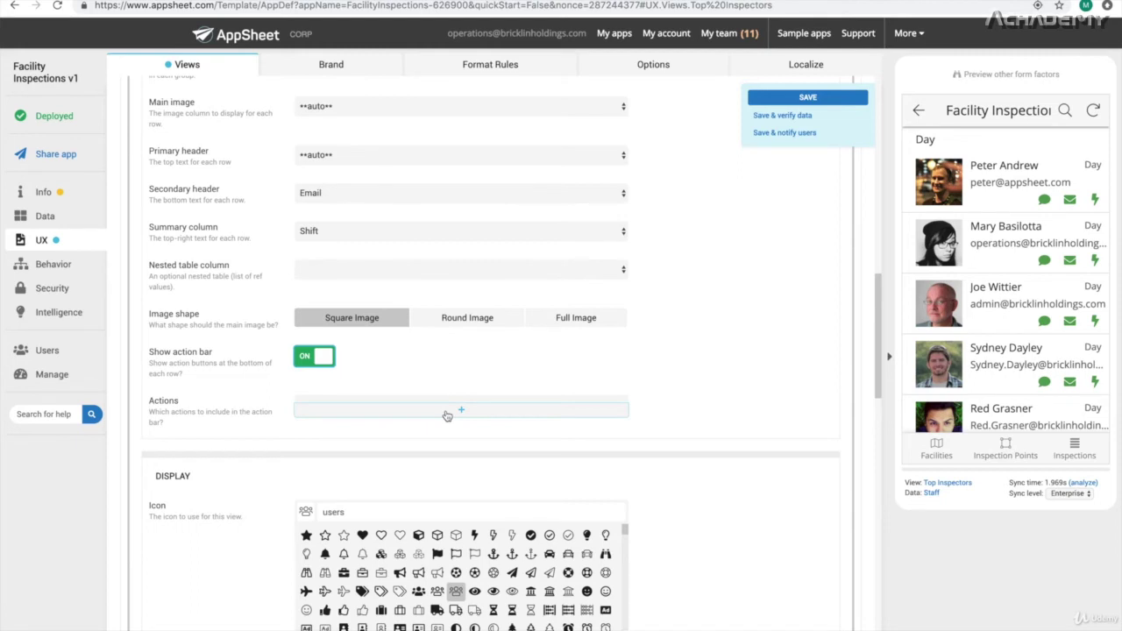
{"action": "scroll", "coordinate": [723, 479], "scroll_direction": "down", "scroll_amount": 3}
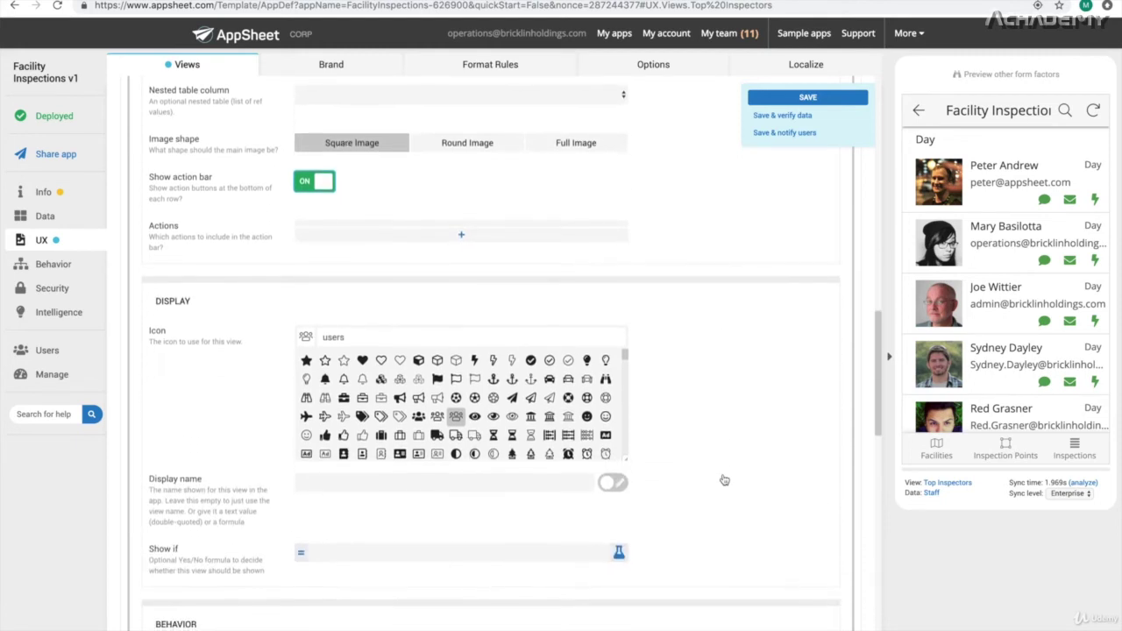
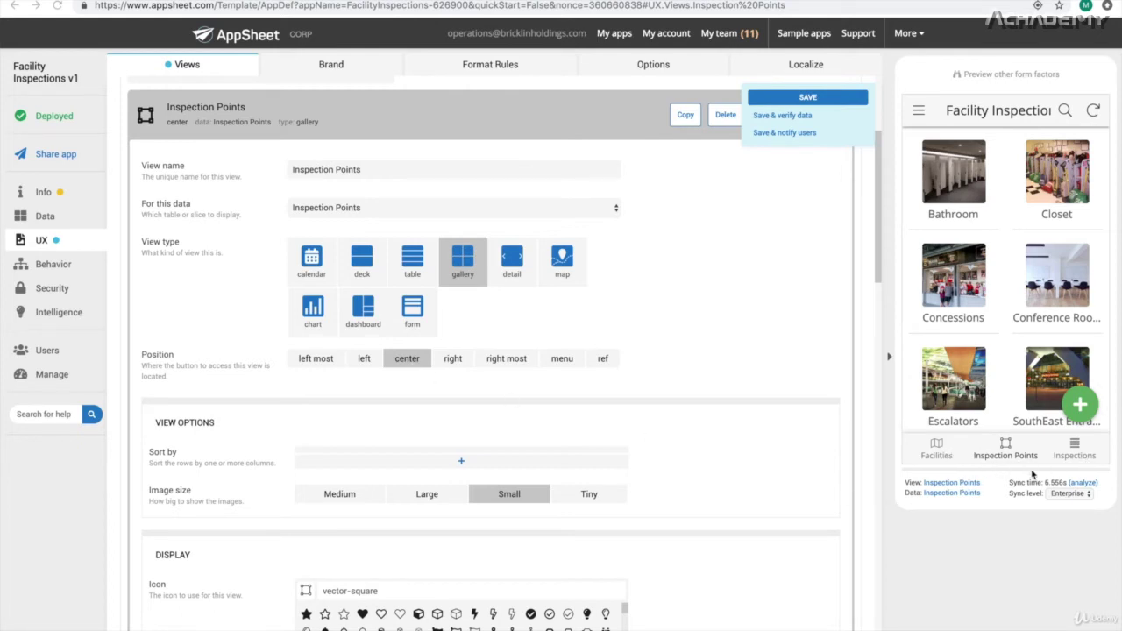
Try the Tiny, Large, Medium and Small image sizes in the Inspection Points gallery view and browse the previewed gallery.
{"action": "scroll", "coordinate": [512, 334], "scroll_direction": "down", "scroll_amount": 3}
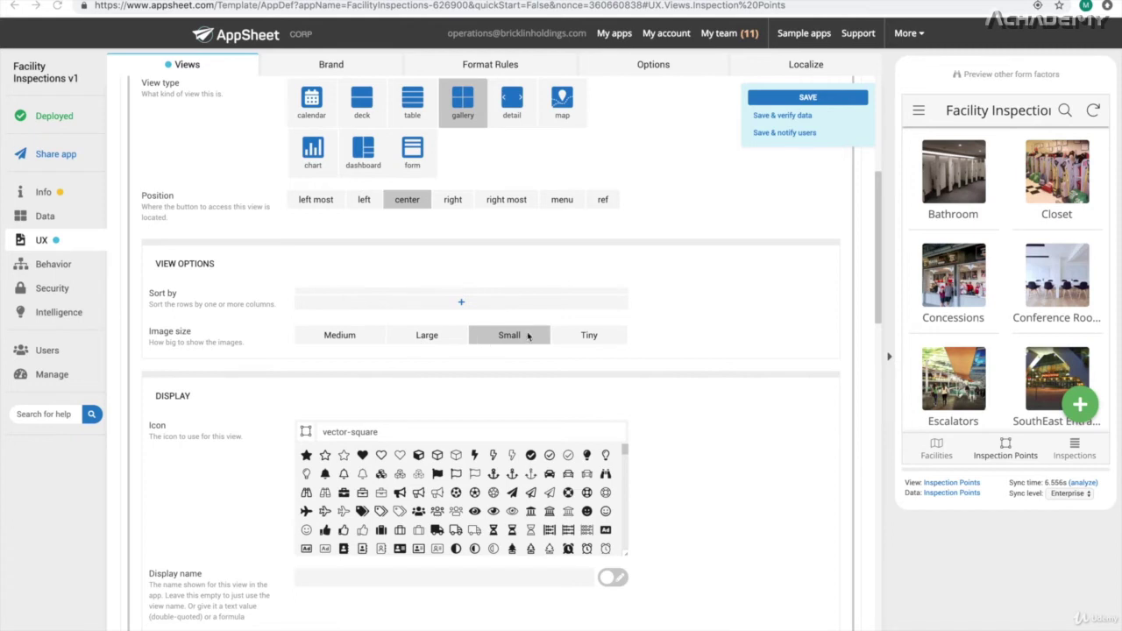
{"action": "left_click", "coordinate": [594, 339]}
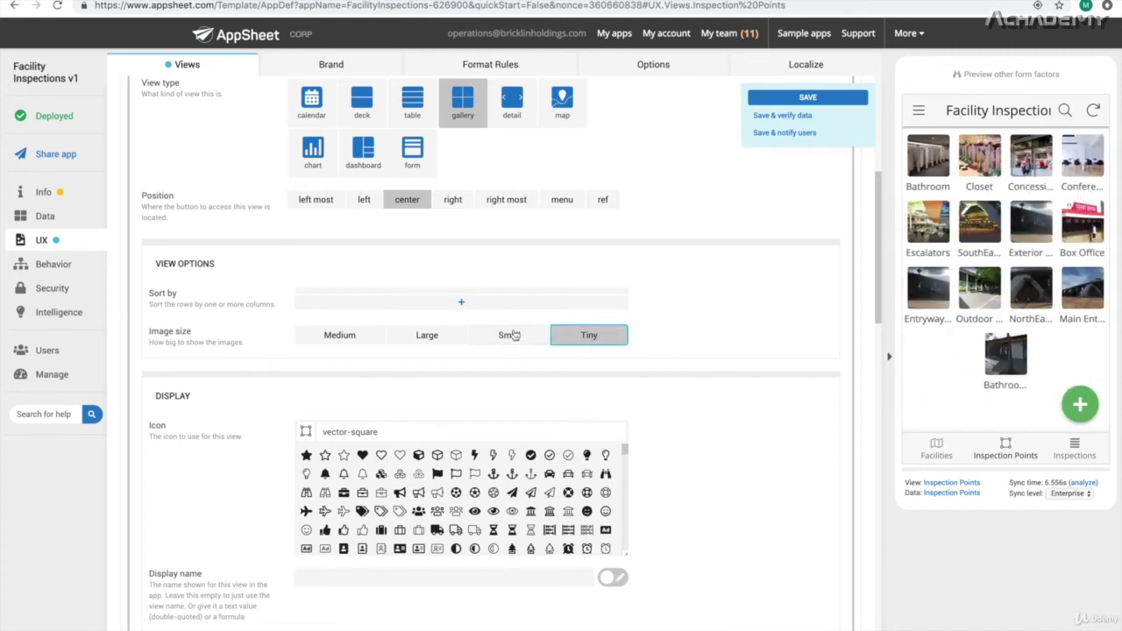
{"action": "left_click", "coordinate": [435, 339]}
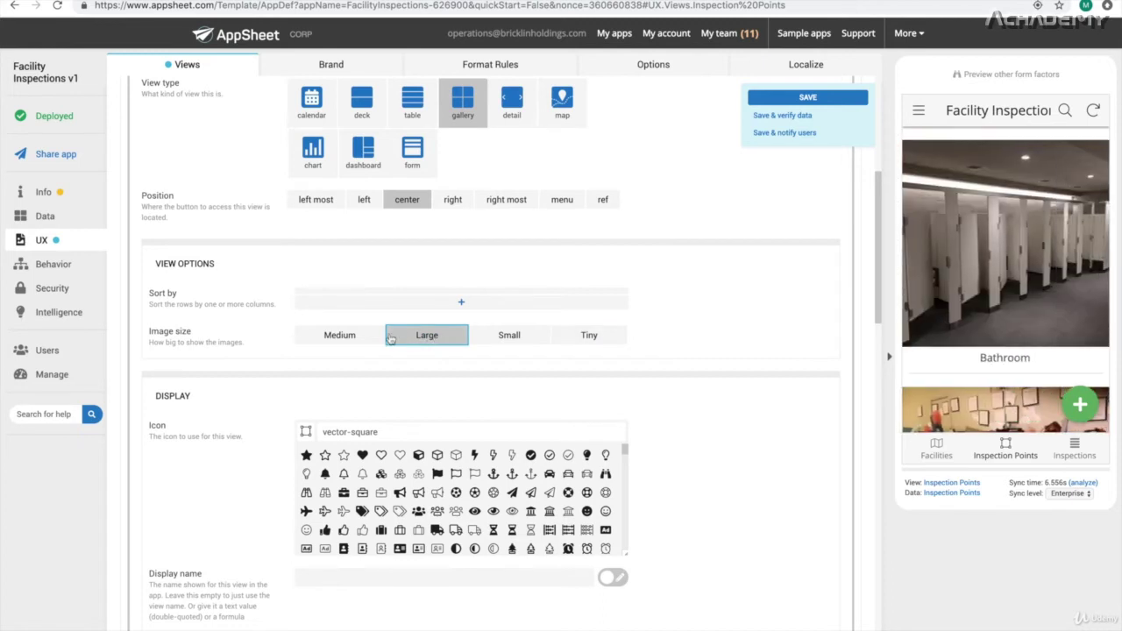
{"action": "left_click", "coordinate": [333, 339]}
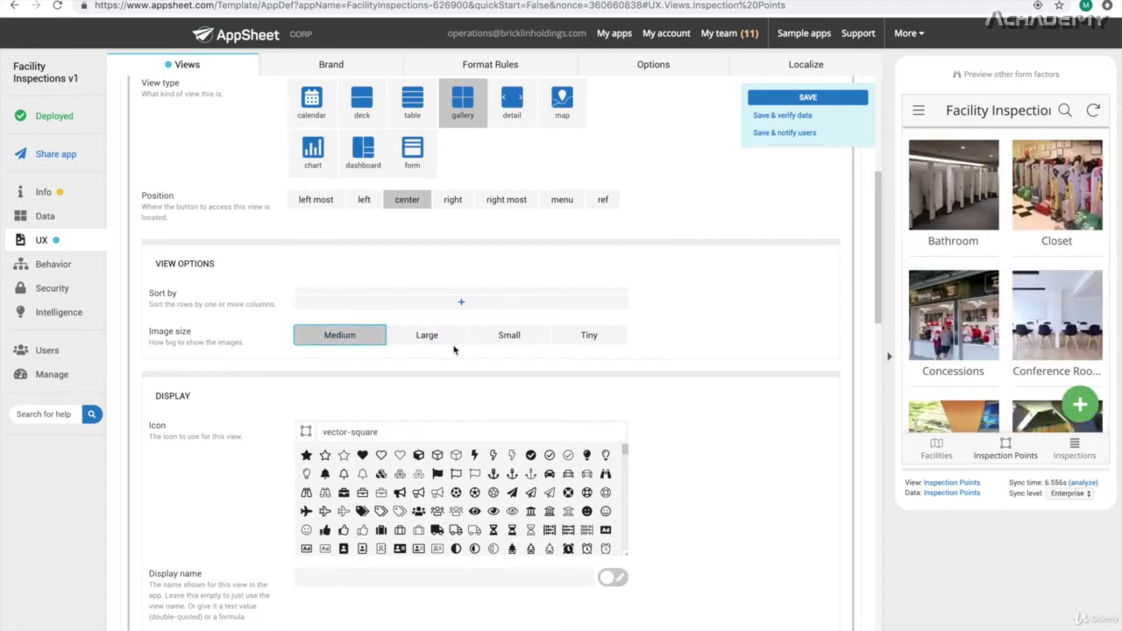
{"action": "left_click", "coordinate": [518, 340]}
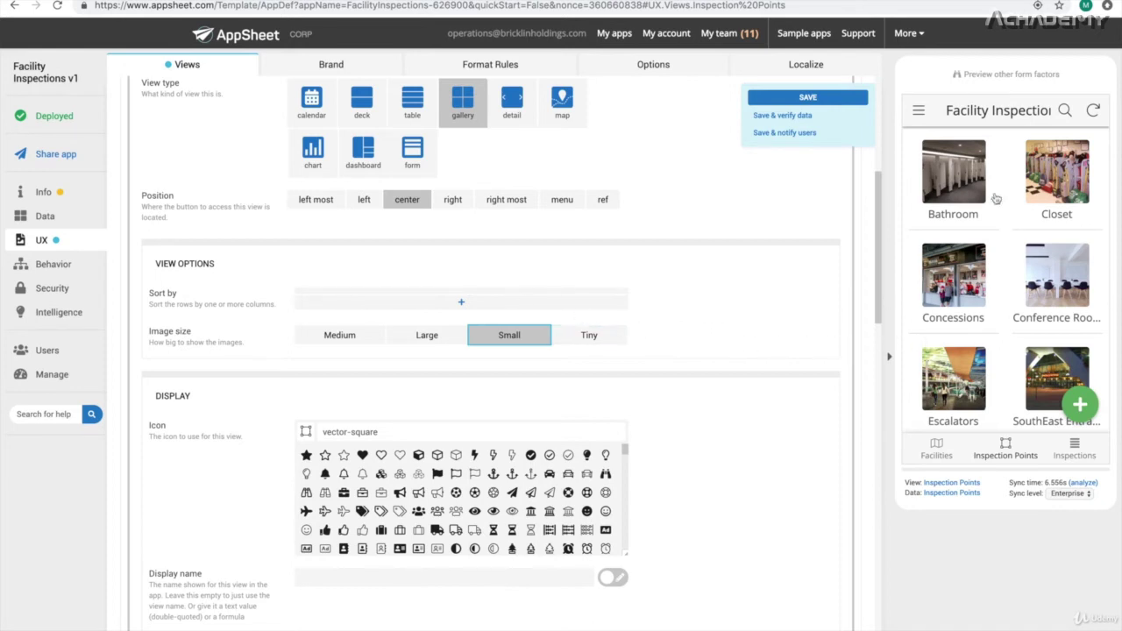
{"action": "scroll", "coordinate": [992, 383], "scroll_direction": "down", "scroll_amount": 3}
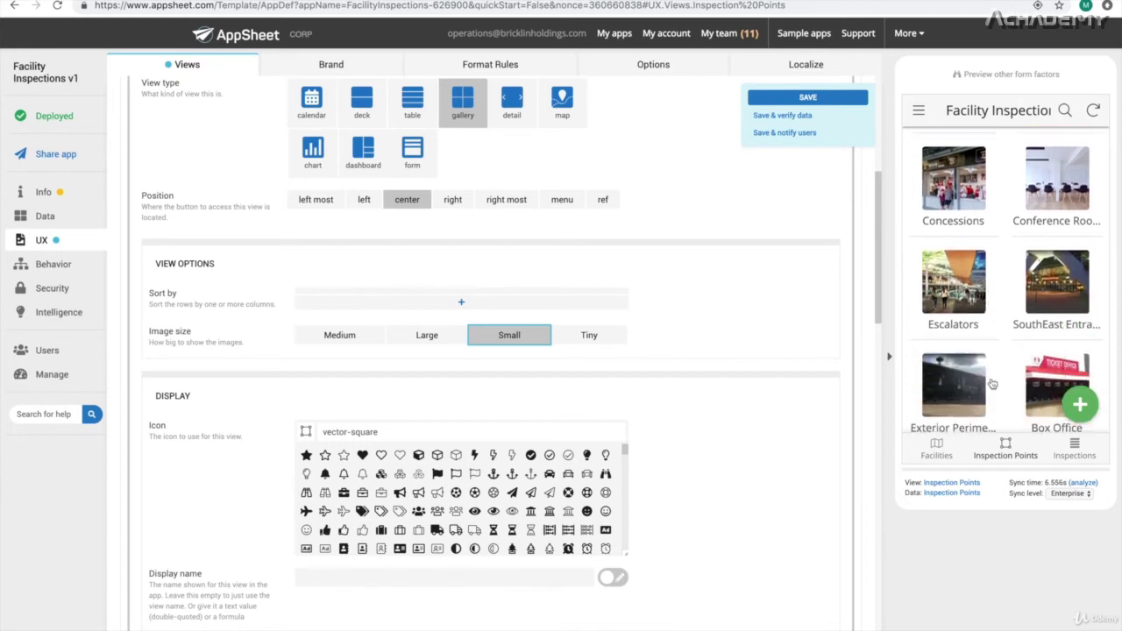
{"action": "scroll", "coordinate": [992, 383], "scroll_direction": "down", "scroll_amount": 3}
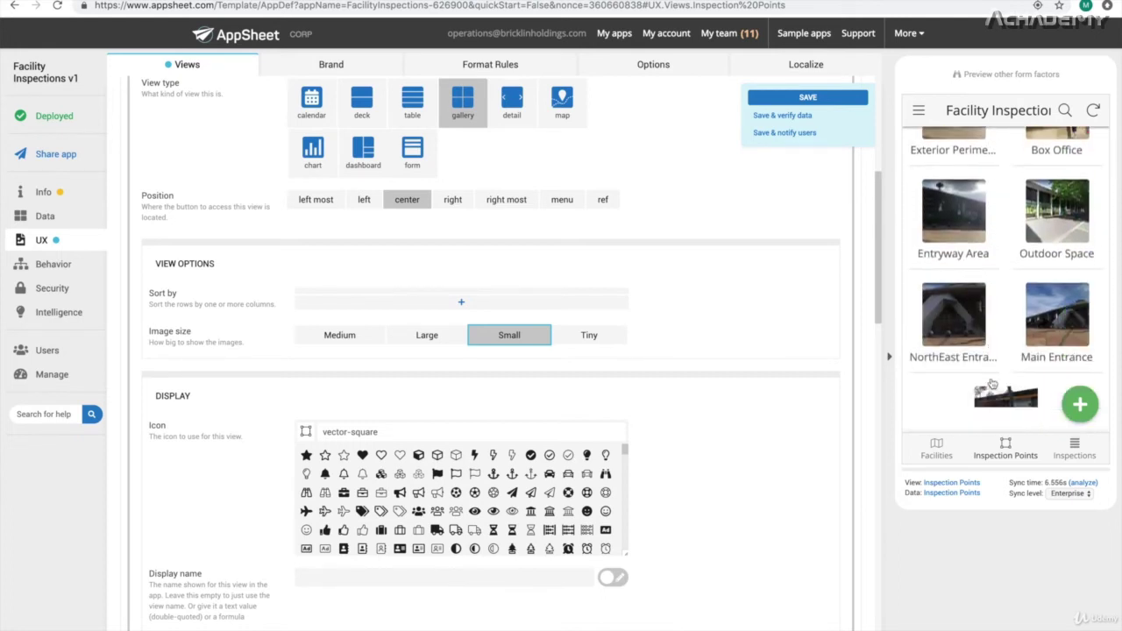
Compare the Tiny and Small image sizes again and set the Inspection Points gallery to Medium.
{"action": "left_click", "coordinate": [605, 338]}
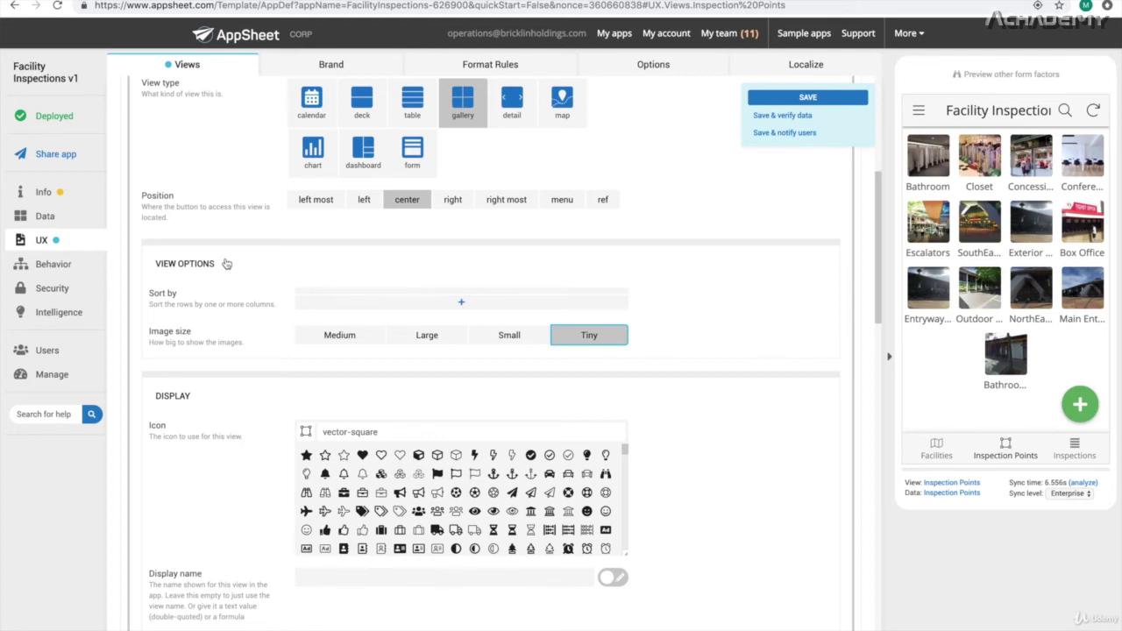
{"action": "left_click", "coordinate": [494, 345]}
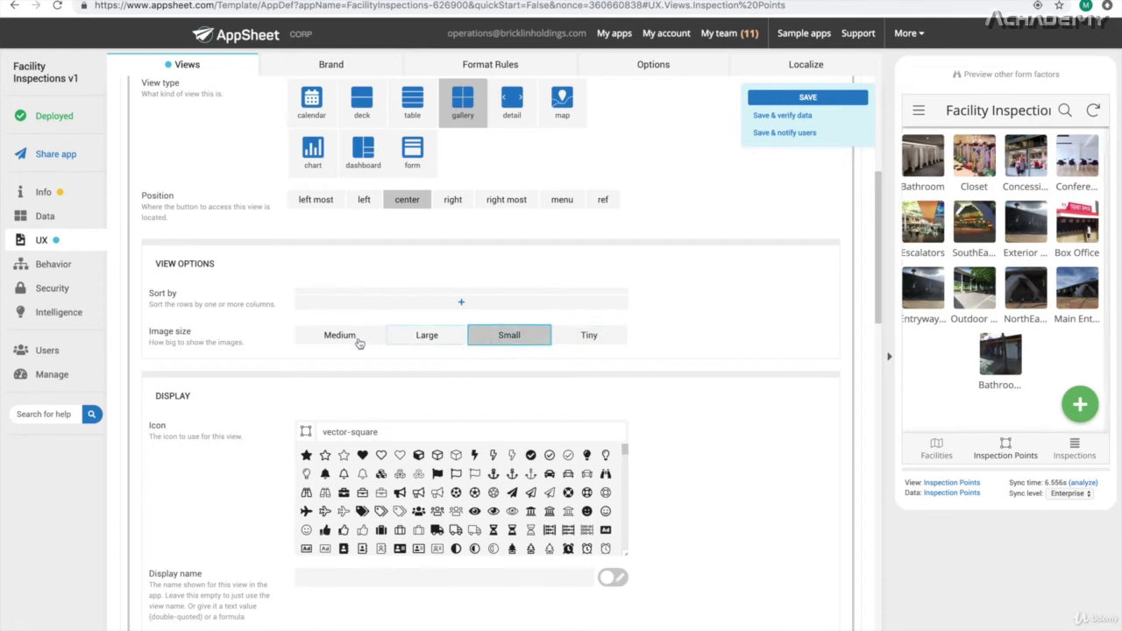
{"action": "left_click", "coordinate": [345, 340]}
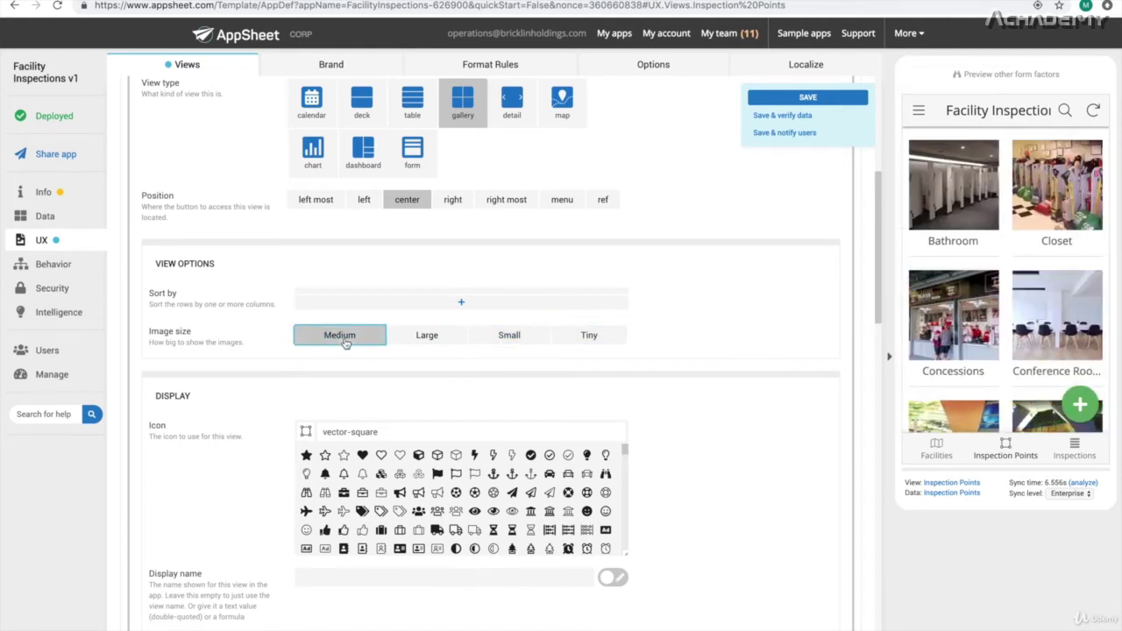
Sort the Inspection Points gallery by Inspection Point ID in ascending order and check the order in the preview.
{"action": "left_click", "coordinate": [460, 302]}
{"action": "left_click", "coordinate": [406, 309]}
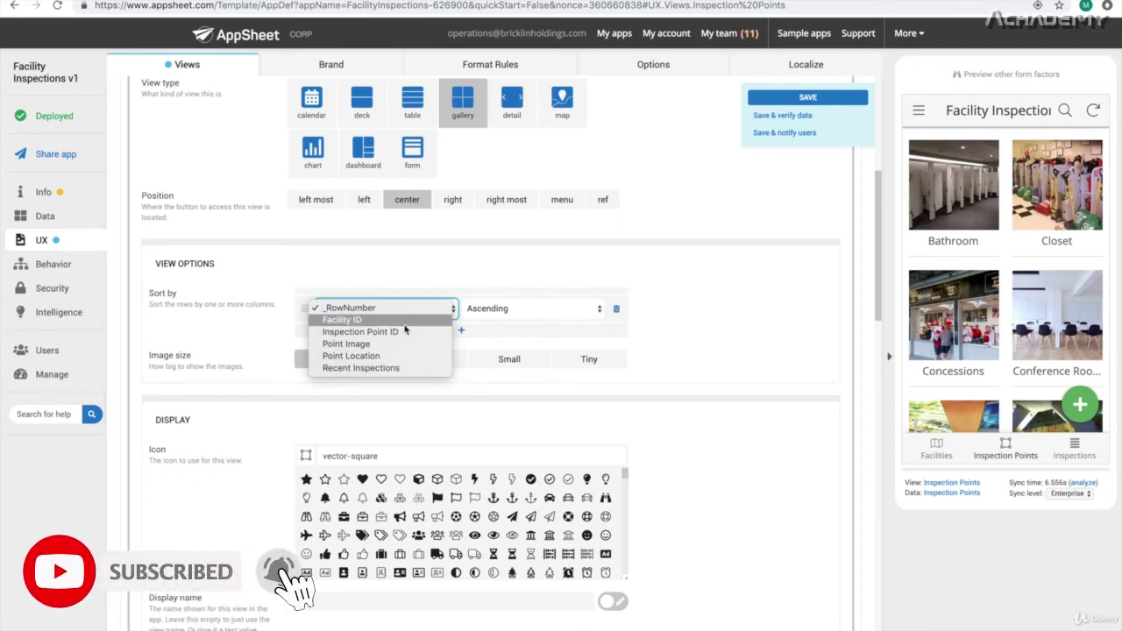
{"action": "left_click", "coordinate": [394, 332]}
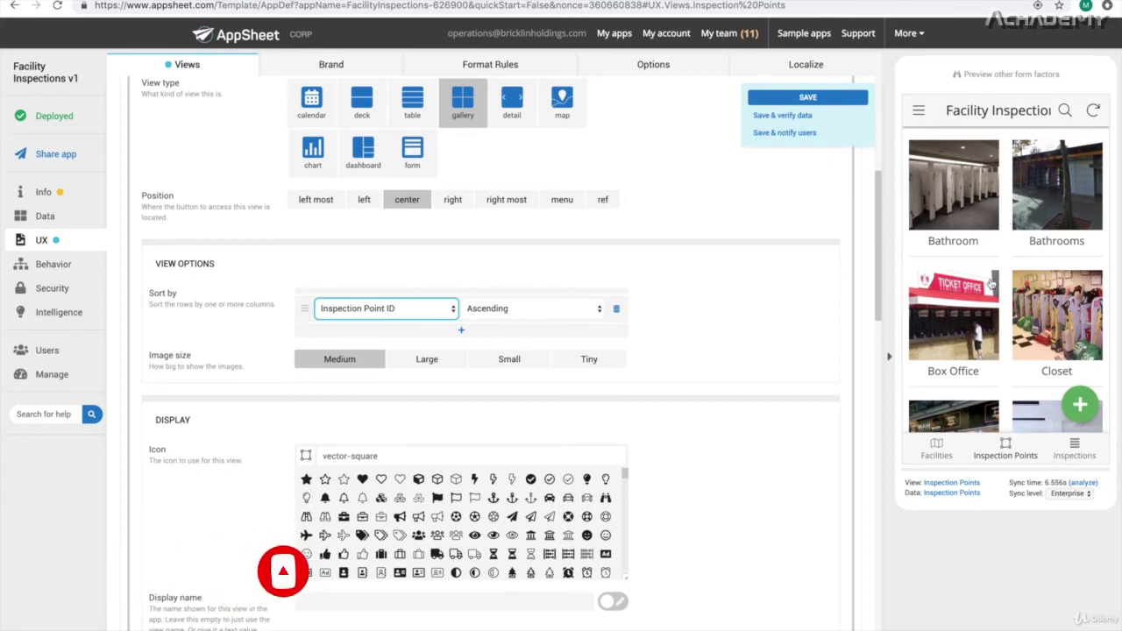
{"action": "scroll", "coordinate": [999, 263], "scroll_direction": "down", "scroll_amount": 3}
{"action": "scroll", "coordinate": [991, 286], "scroll_direction": "down", "scroll_amount": 3}
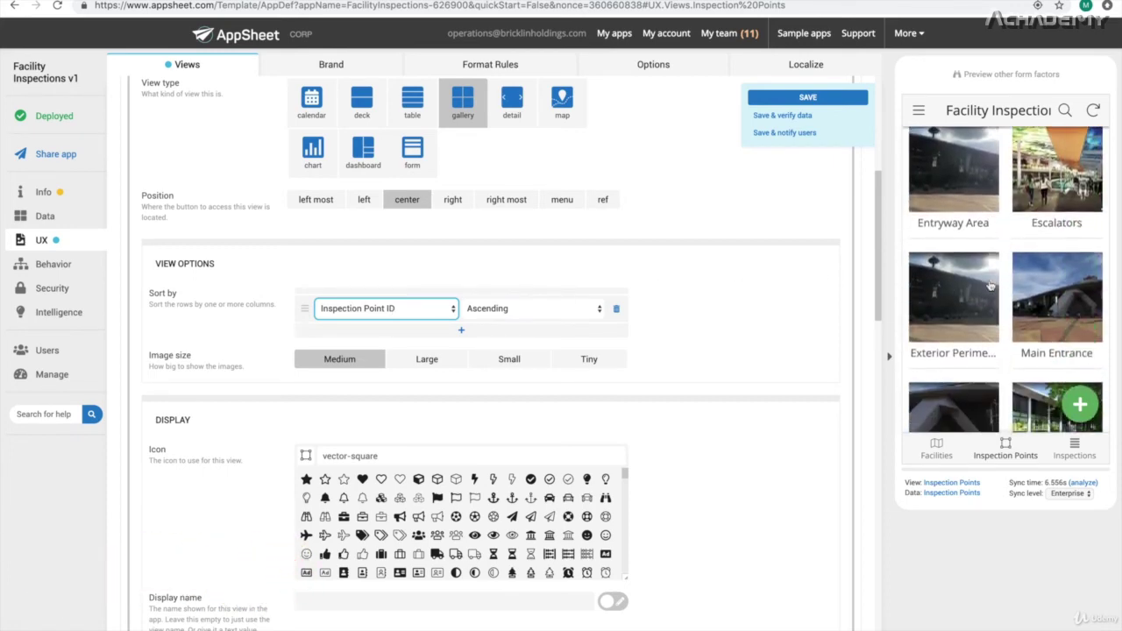
Set the display name of the Inspection Points view to Points.
{"action": "scroll", "coordinate": [613, 455], "scroll_direction": "down", "scroll_amount": 3}
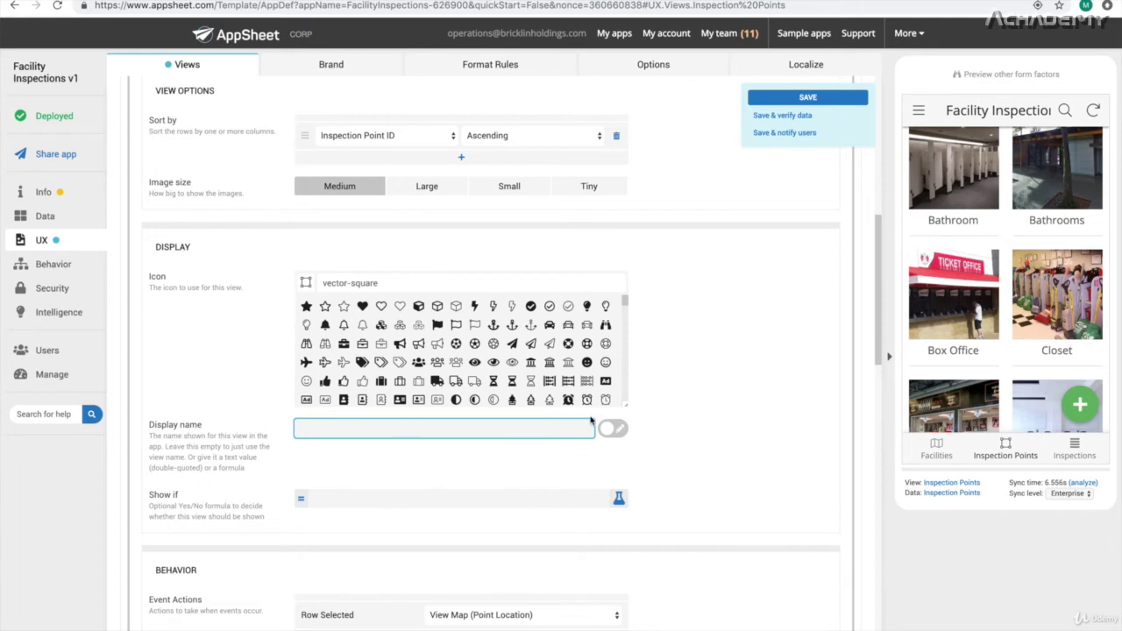
{"action": "scroll", "coordinate": [554, 431], "scroll_direction": "up", "scroll_amount": 5}
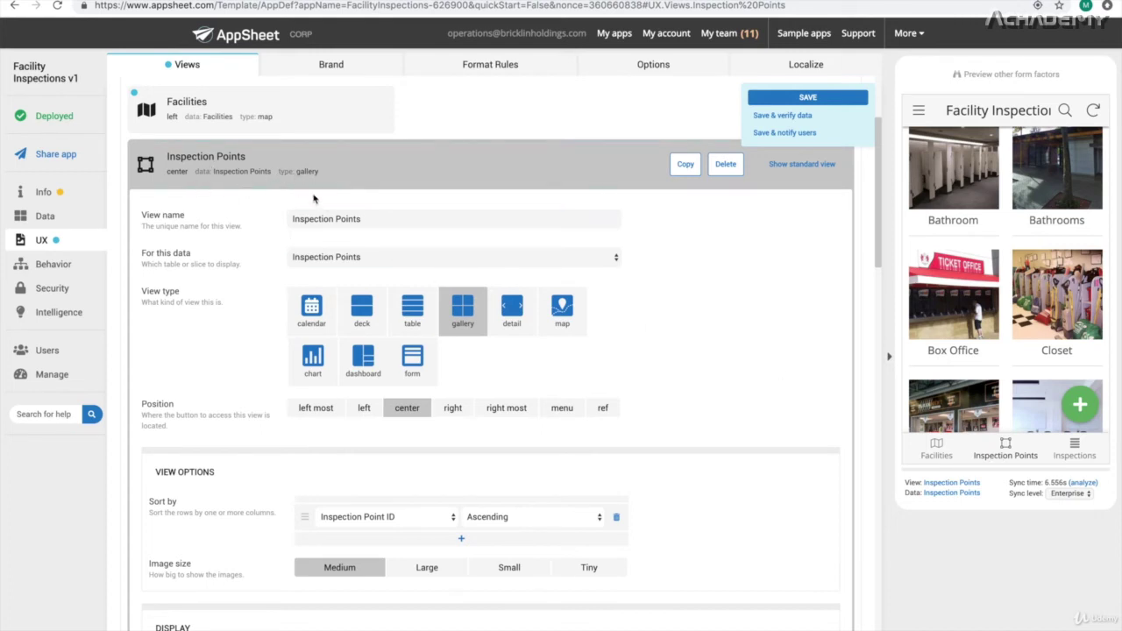
{"action": "scroll", "coordinate": [641, 280], "scroll_direction": "down", "scroll_amount": 5}
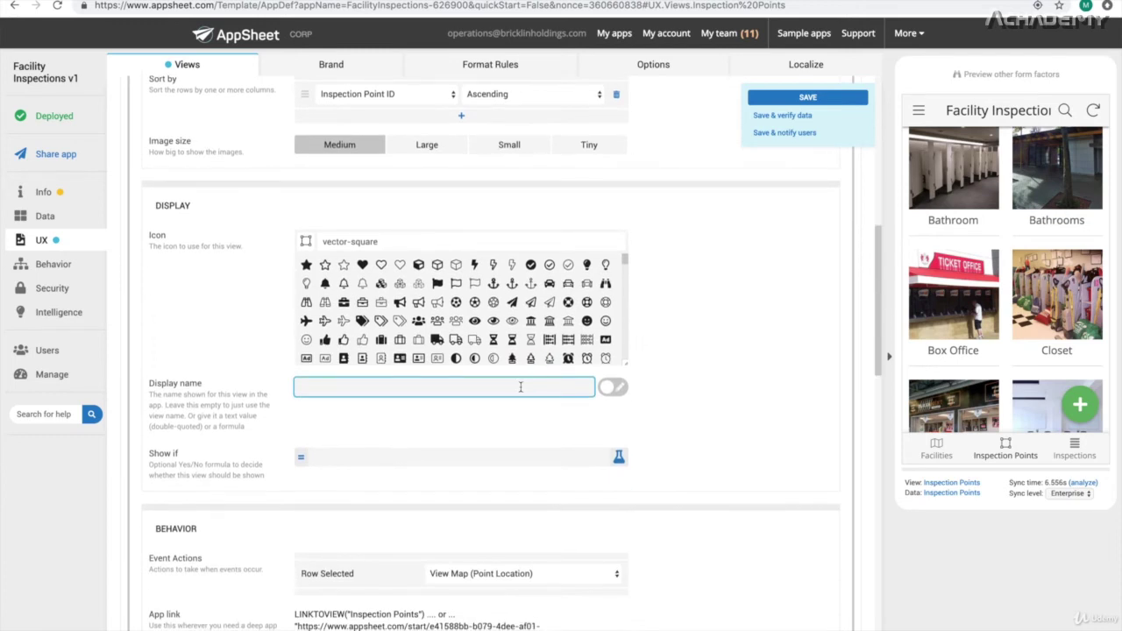
{"action": "type", "text": "Points"}
{"action": "left_click", "coordinate": [753, 432]}
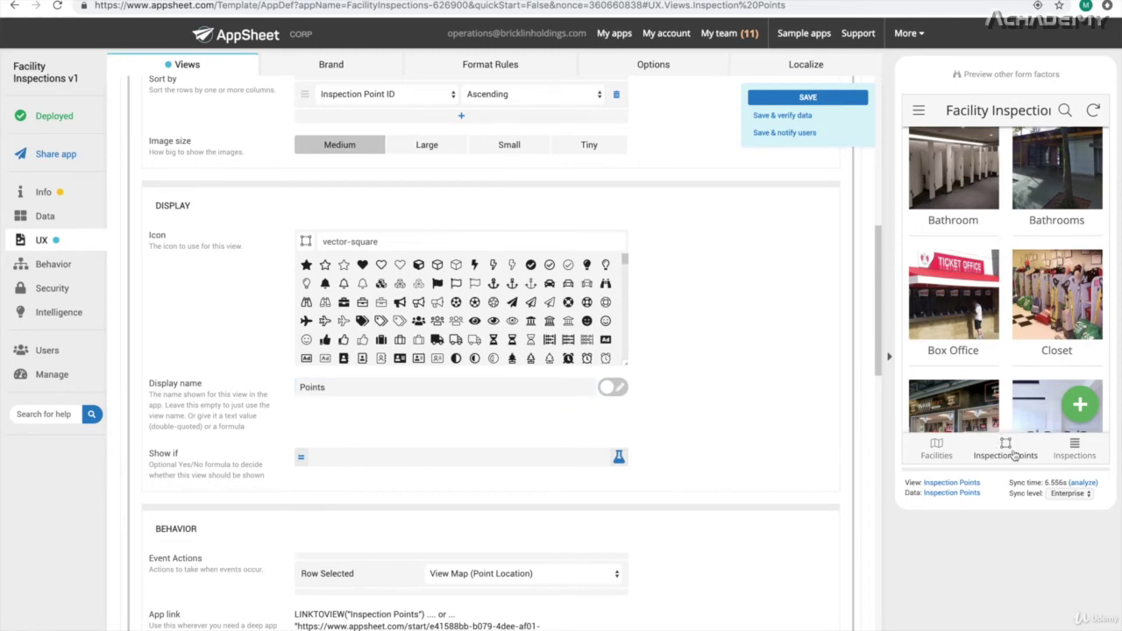
Check the default row-selected behavior of the Inspection Points view by opening the Bathroom point in the preview and returning to the gallery.
{"action": "scroll", "coordinate": [633, 391], "scroll_direction": "down", "scroll_amount": 2}
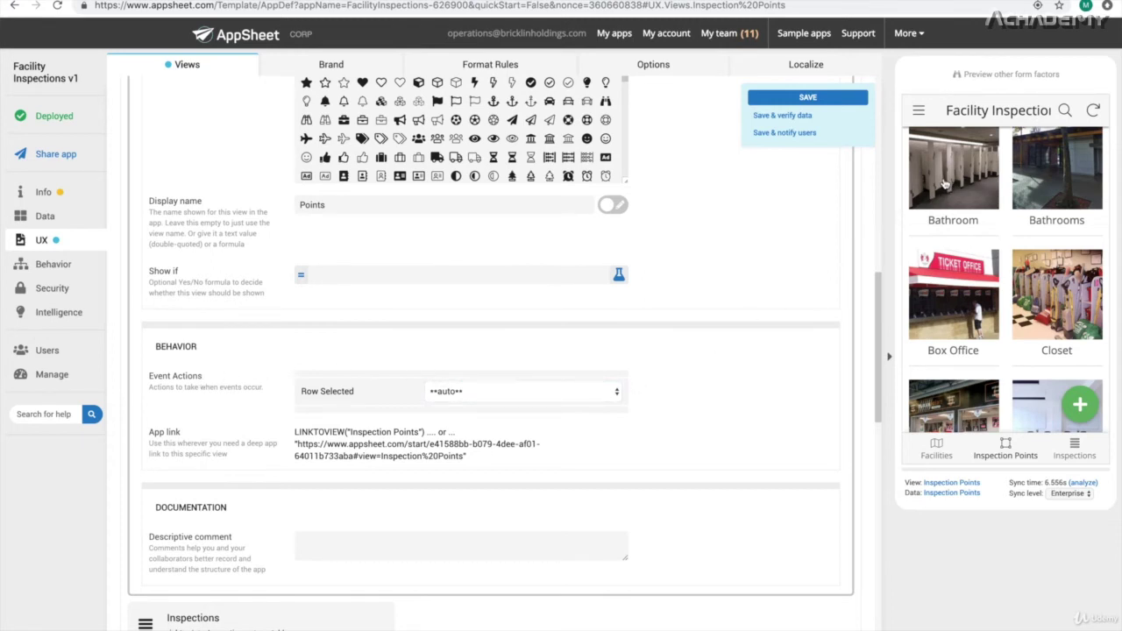
{"action": "scroll", "coordinate": [974, 305], "scroll_direction": "up", "scroll_amount": 1}
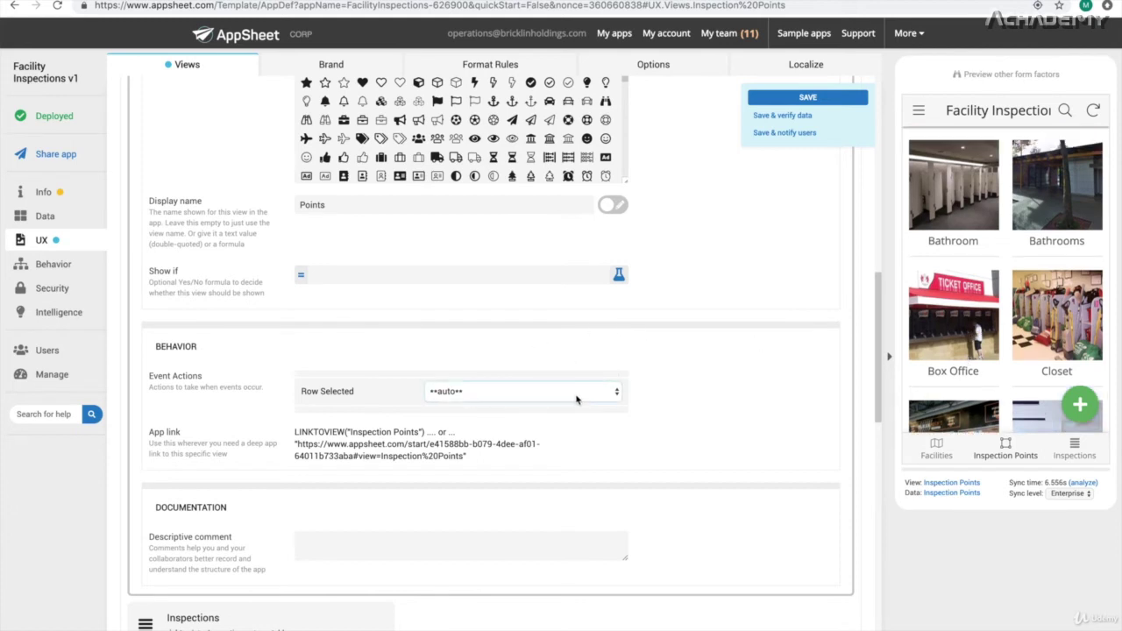
{"action": "left_click", "coordinate": [944, 183]}
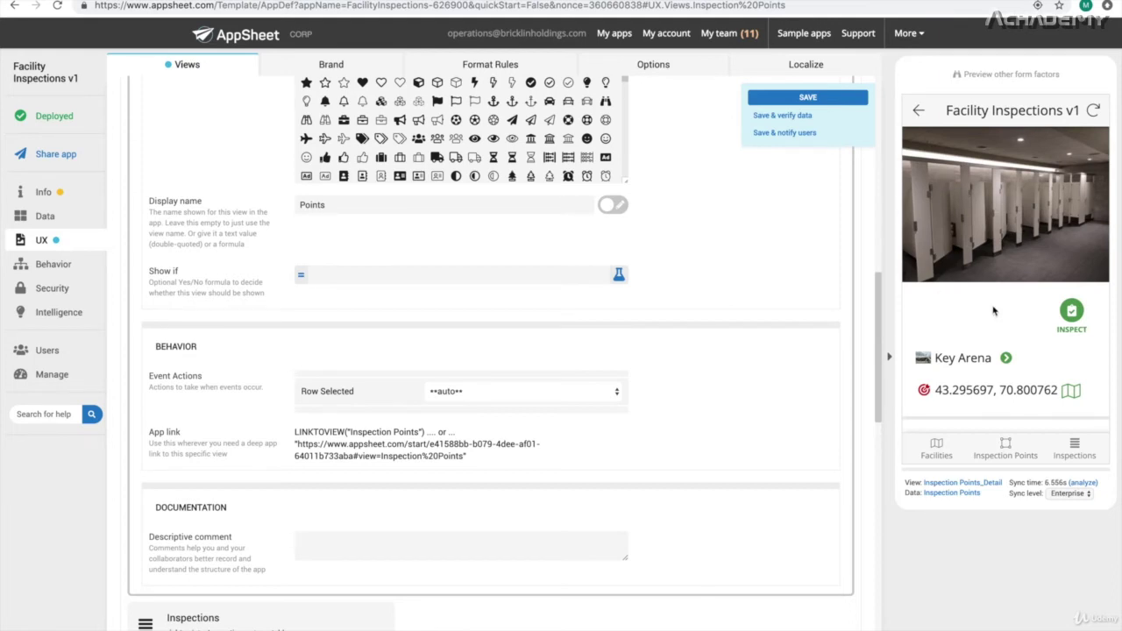
{"action": "left_click", "coordinate": [918, 112]}
Set the Row Selected event action of the Inspection Points view to View Map (Point Location) and test it on the Bathroom point.
{"action": "left_click", "coordinate": [610, 393]}
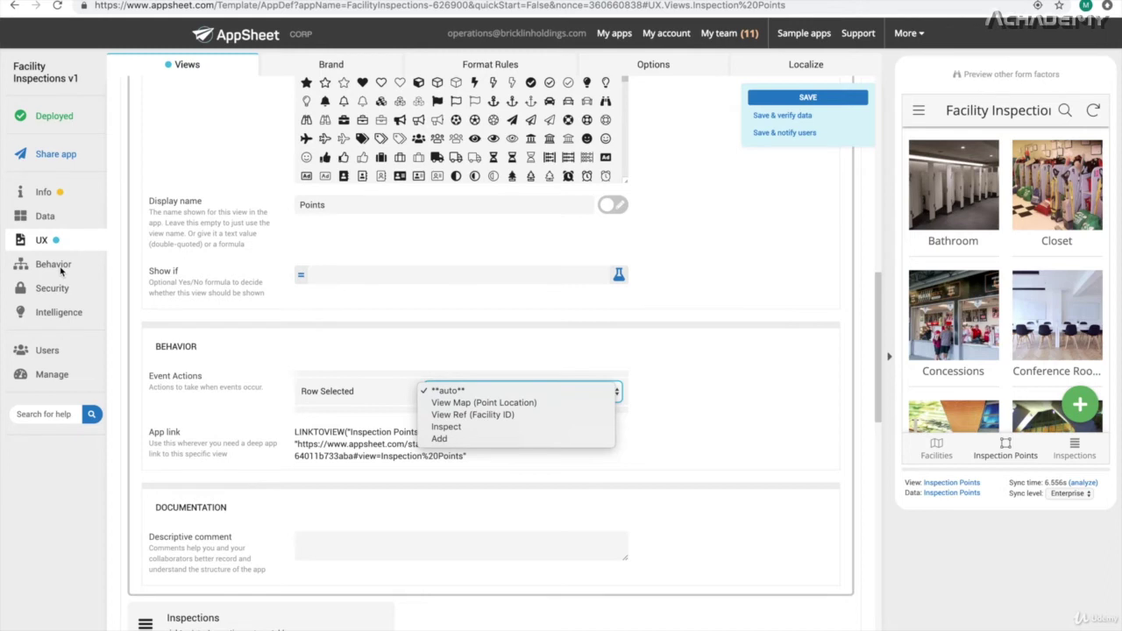
{"action": "left_click", "coordinate": [521, 405]}
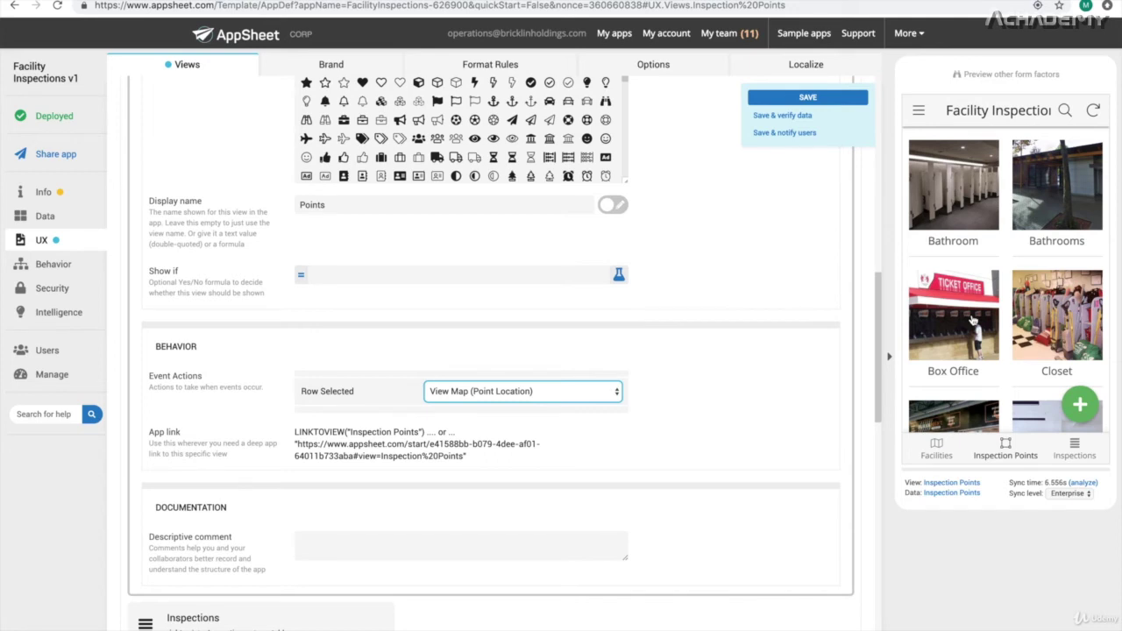
{"action": "left_click", "coordinate": [961, 188]}
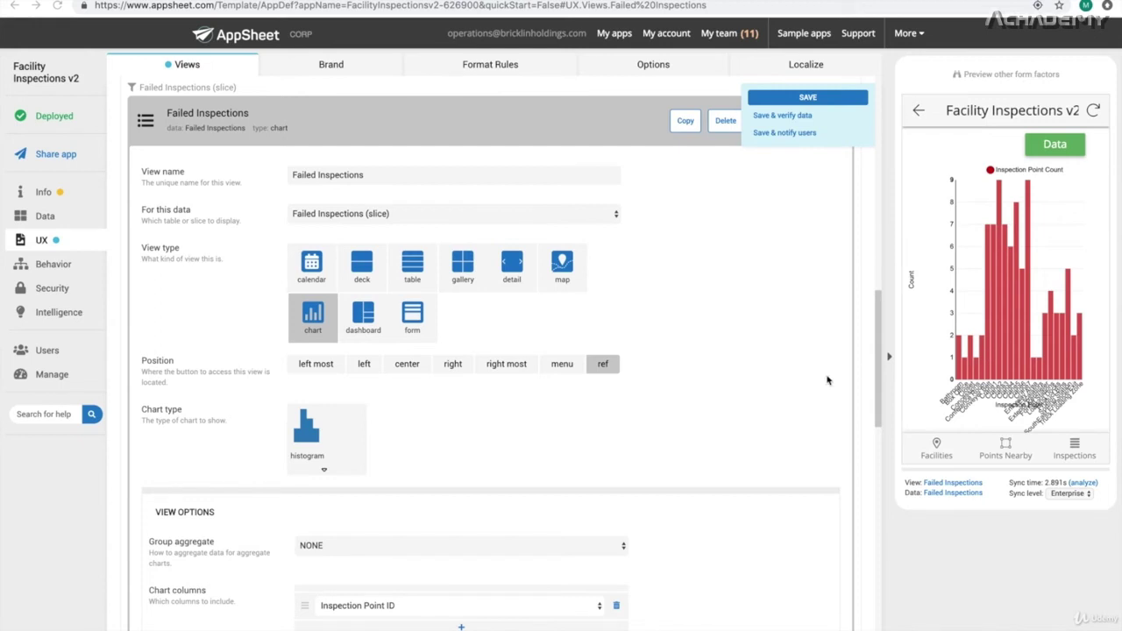
Examine the available chart types and the view options of the Failed Inspections chart view in Facility Inspections v2.
{"action": "scroll", "coordinate": [635, 468], "scroll_direction": "down", "scroll_amount": 1}
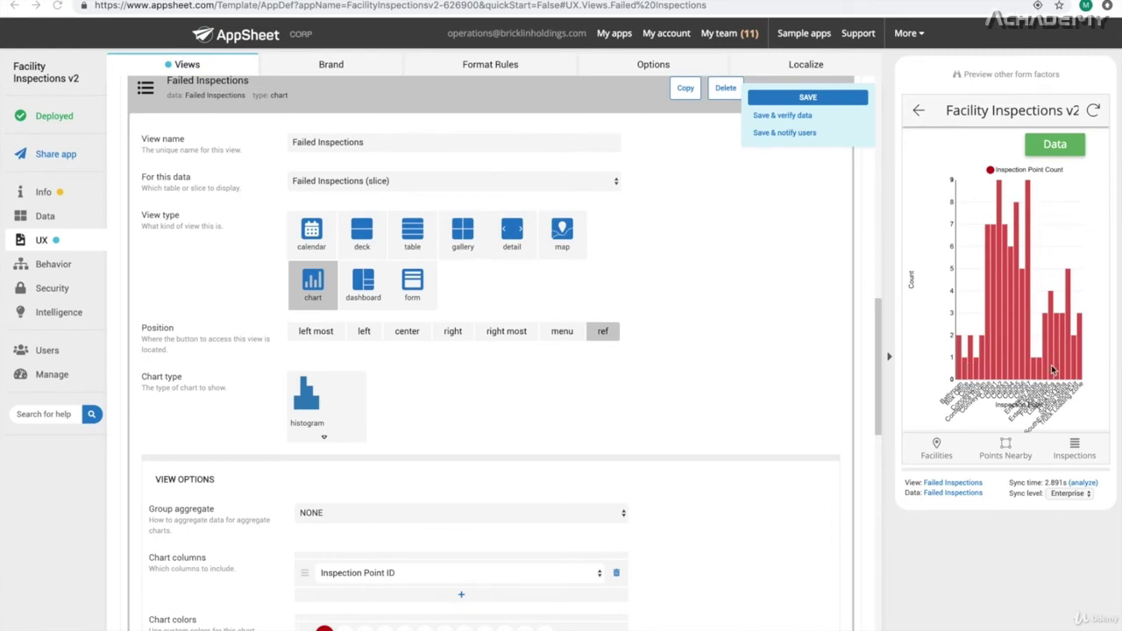
{"action": "left_click", "coordinate": [332, 404]}
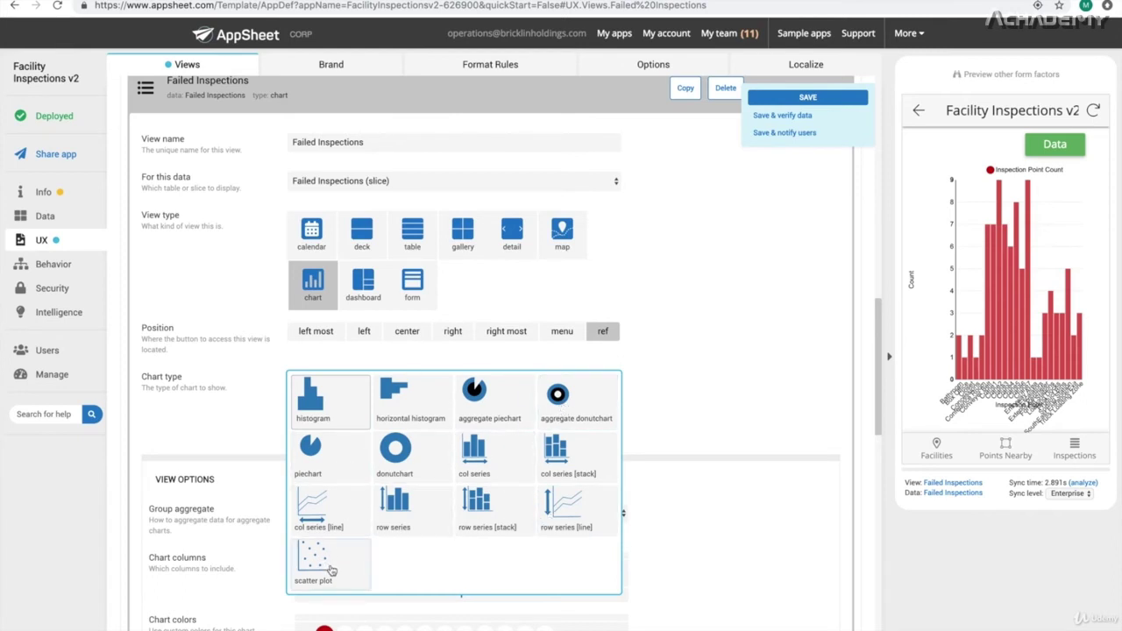
{"action": "left_click", "coordinate": [684, 417]}
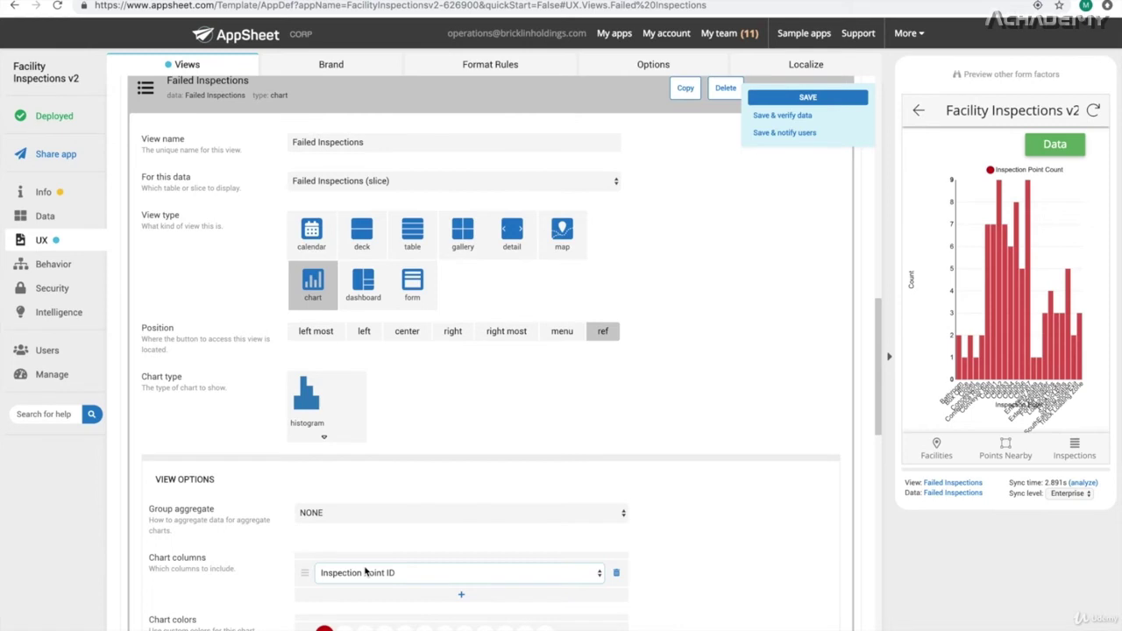
{"action": "scroll", "coordinate": [763, 537], "scroll_direction": "down", "scroll_amount": 2}
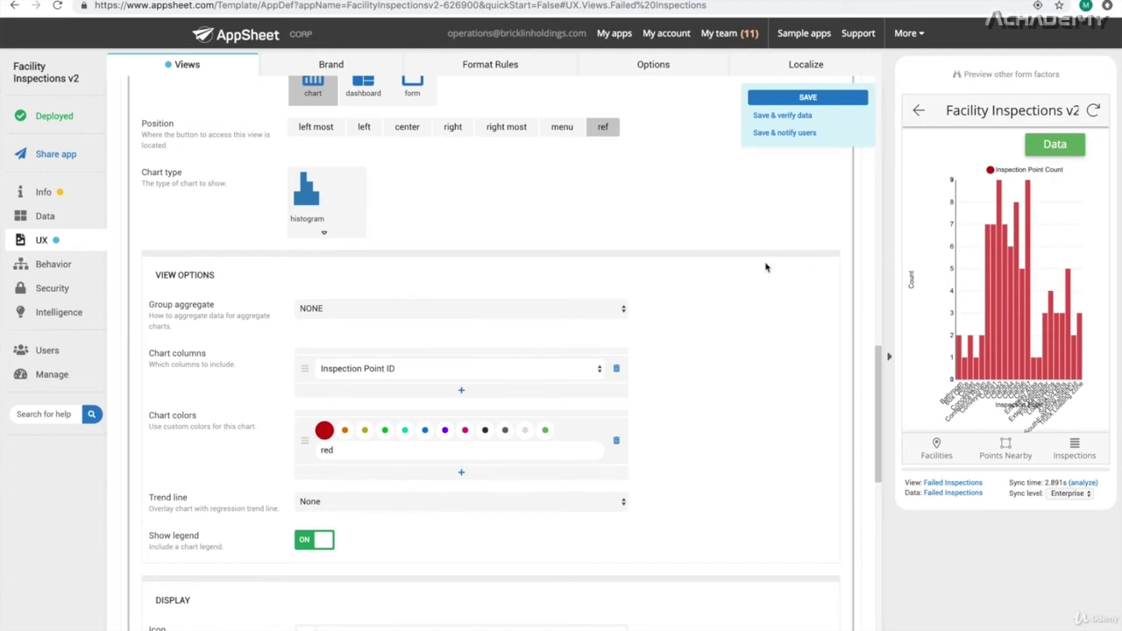
{"action": "scroll", "coordinate": [765, 268], "scroll_direction": "up", "scroll_amount": 3}
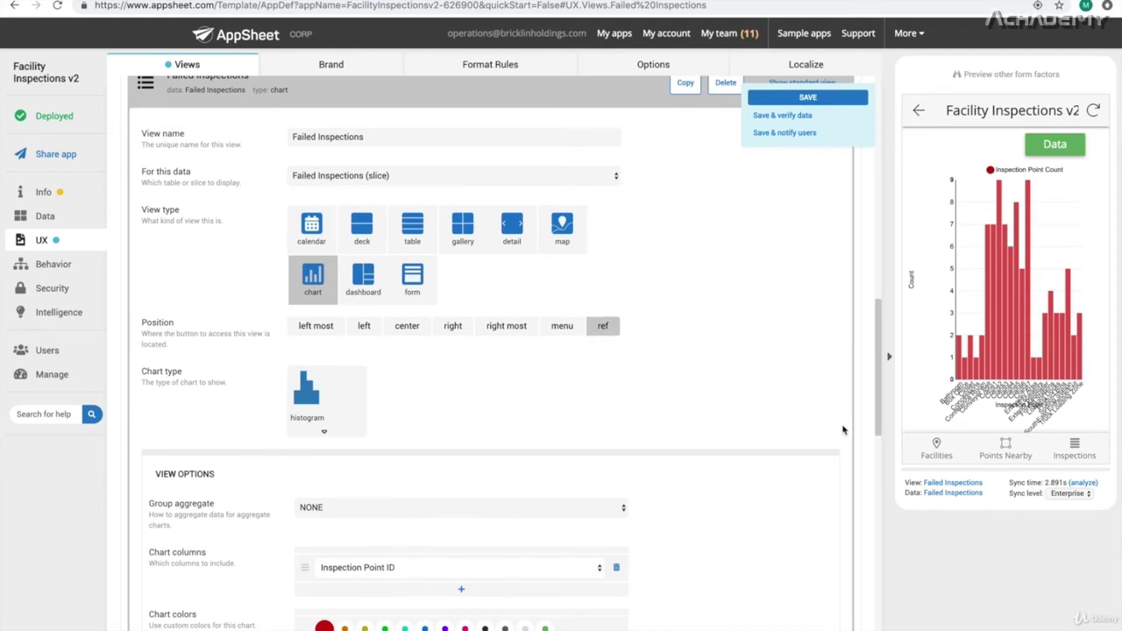
{"action": "mouse_move", "coordinate": [971, 289]}
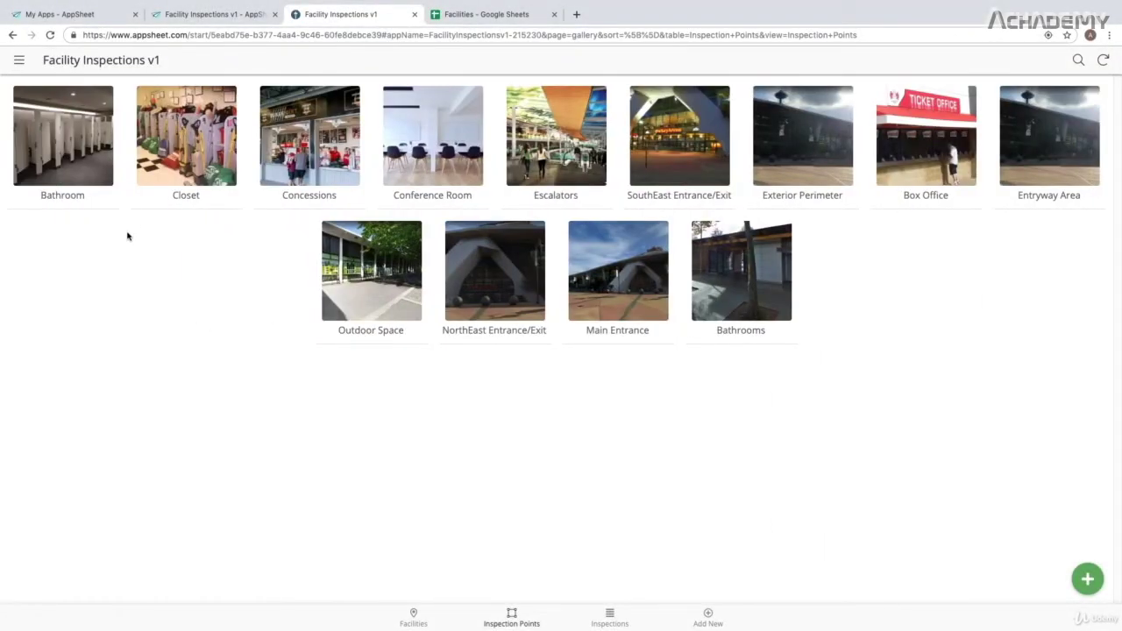
View the details of the Closet inspection point in the running Facility Inspections v1 app and return to the app editor.
{"action": "left_click", "coordinate": [219, 197]}
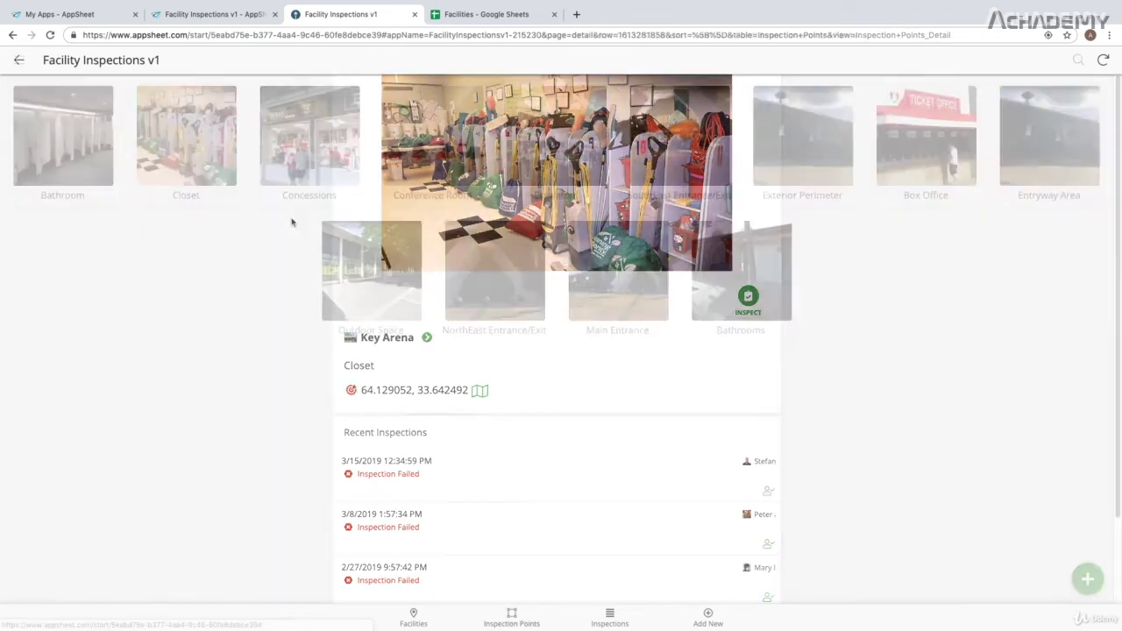
{"action": "left_click", "coordinate": [201, 165]}
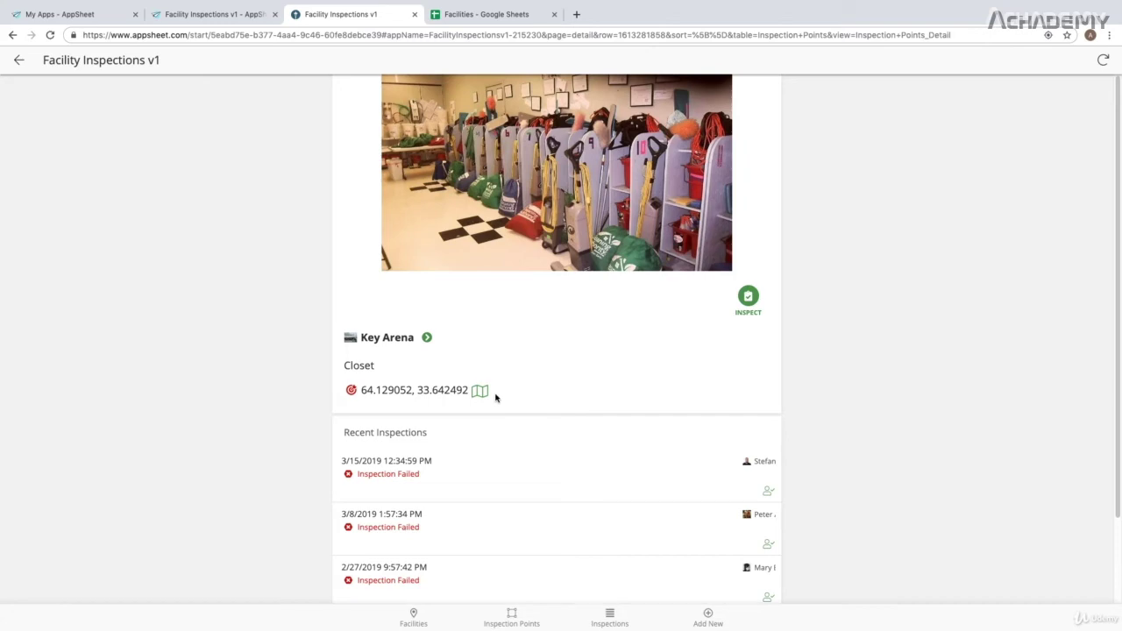
{"action": "left_click", "coordinate": [243, 15]}
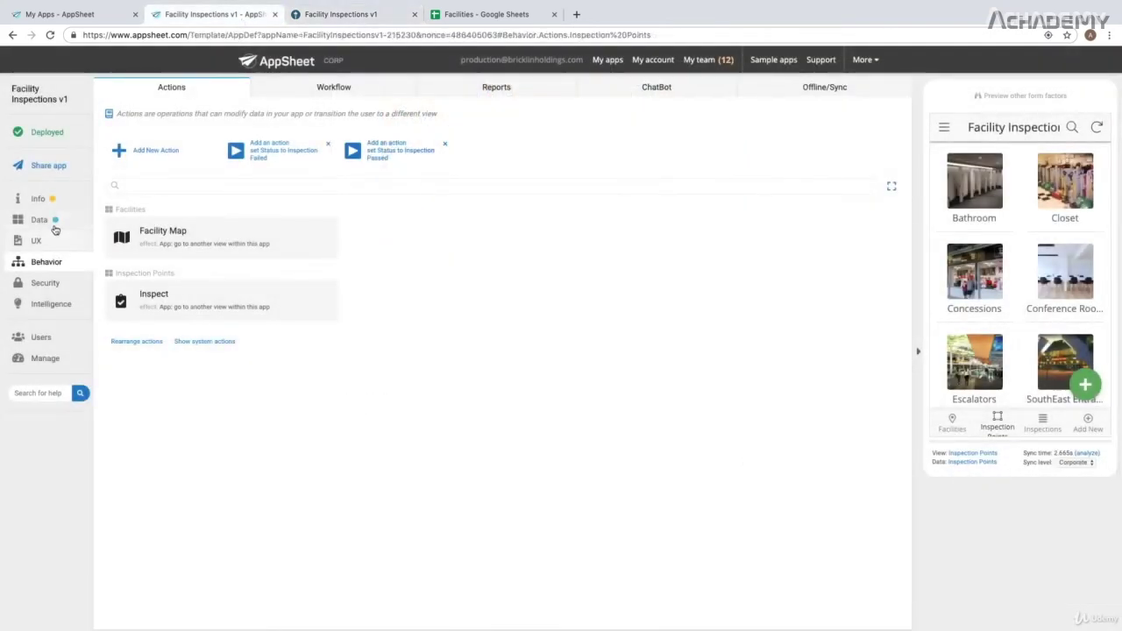
Display the system-generated behavior actions and open the Concessions point's map location in the preview.
{"action": "left_click", "coordinate": [41, 263]}
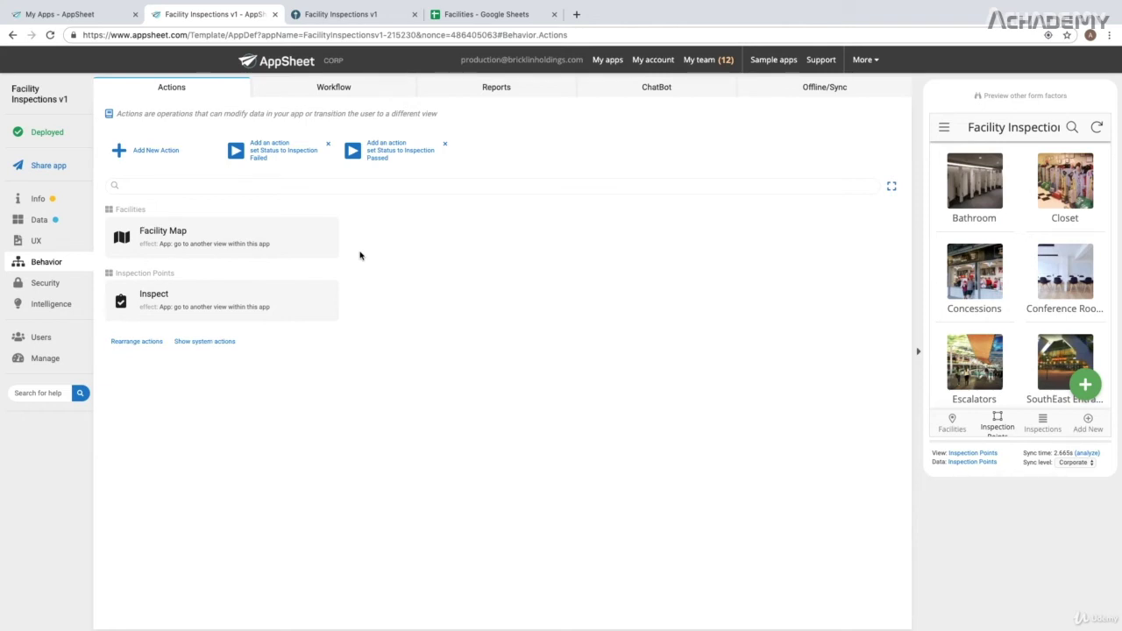
{"action": "left_click", "coordinate": [210, 346]}
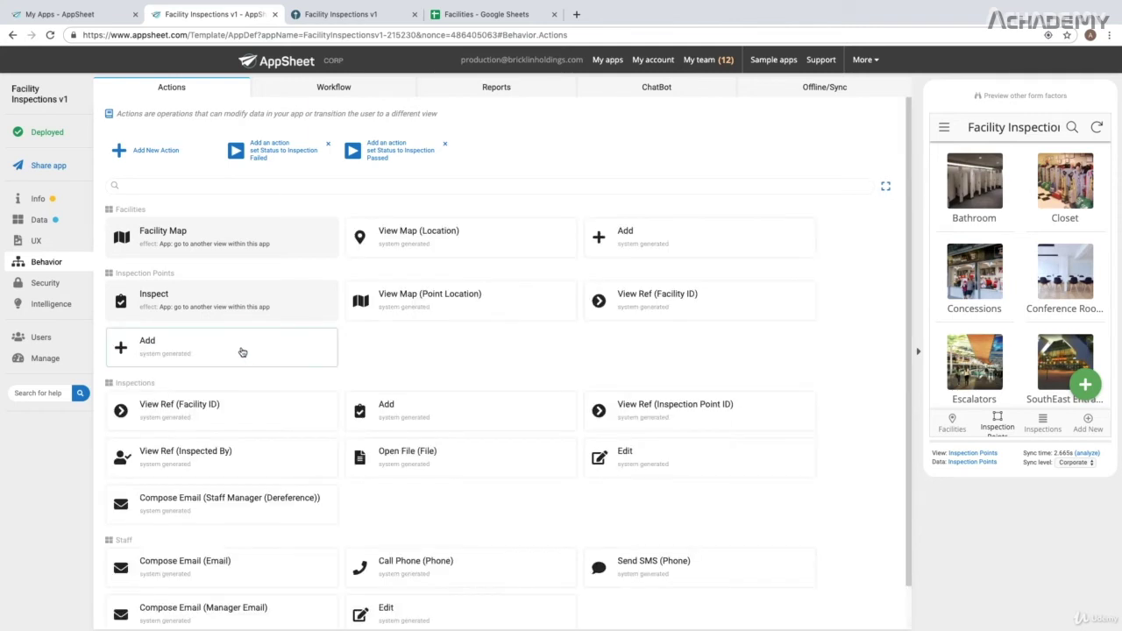
{"action": "scroll", "coordinate": [557, 350], "scroll_direction": "down", "scroll_amount": 1}
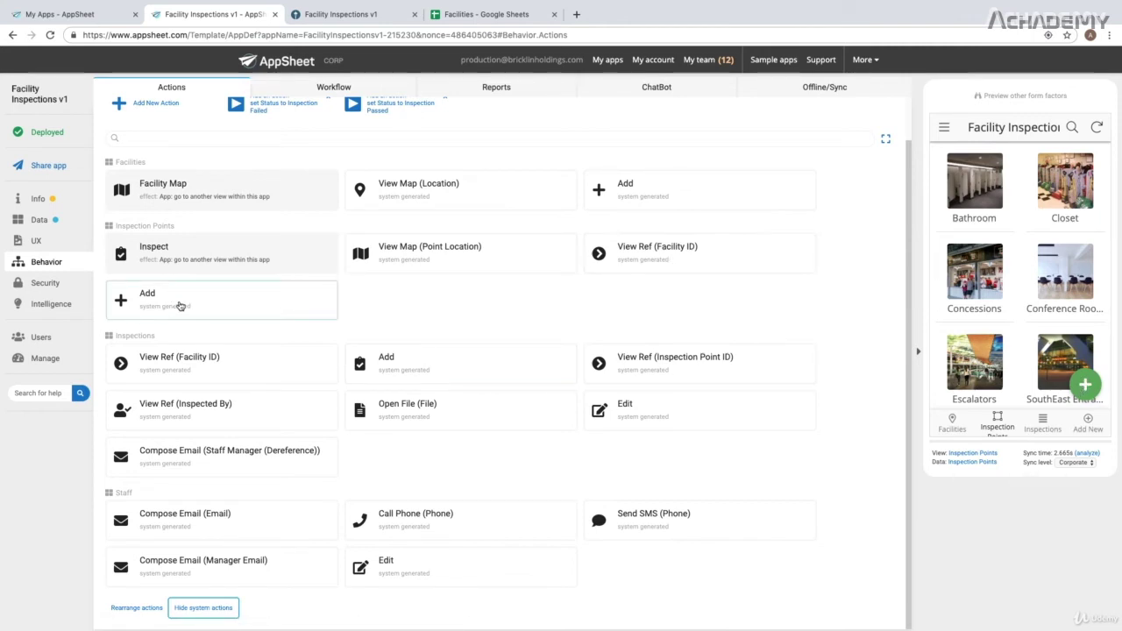
{"action": "left_click", "coordinate": [959, 273]}
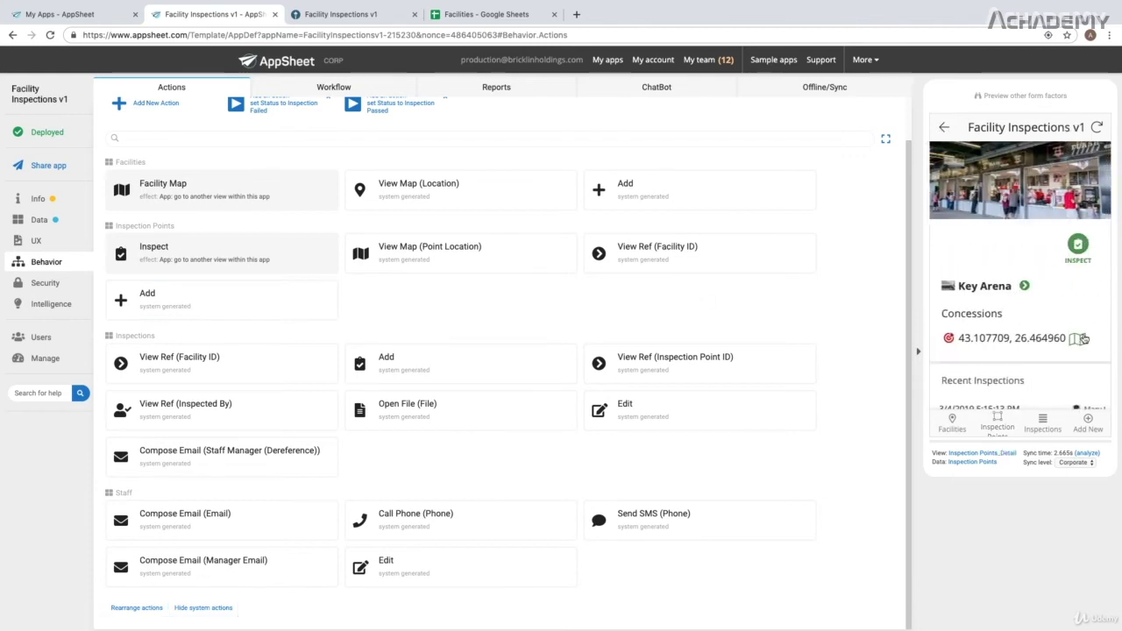
{"action": "left_click", "coordinate": [1079, 340]}
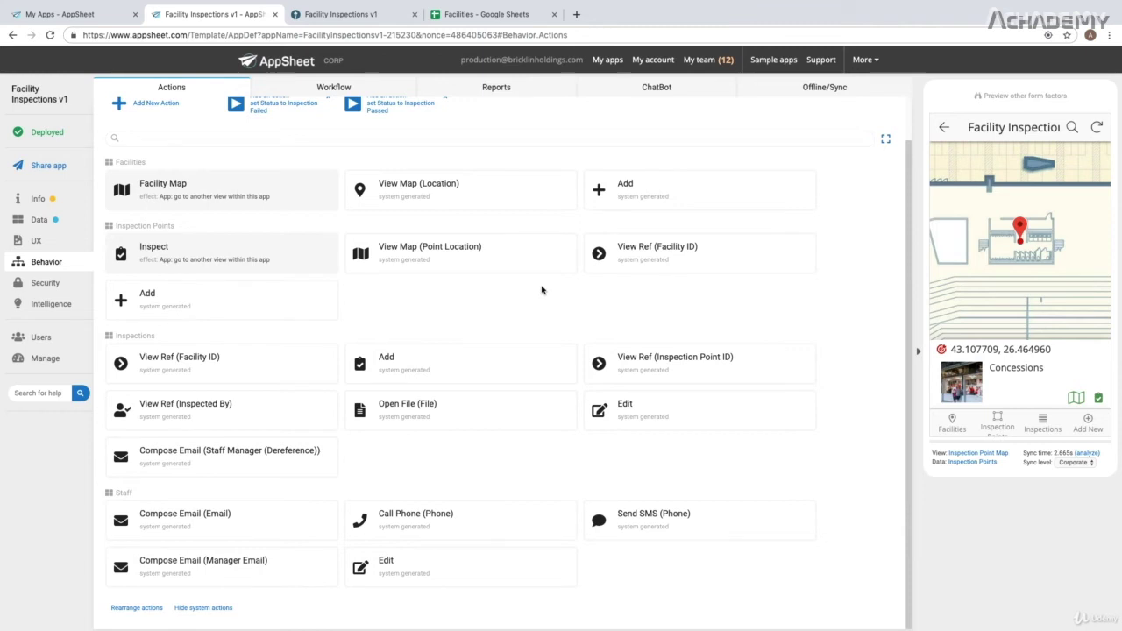
Examine the target, appearance and behavior settings of the View Map (Point Location) system action for Inspection Points.
{"action": "left_click", "coordinate": [506, 263]}
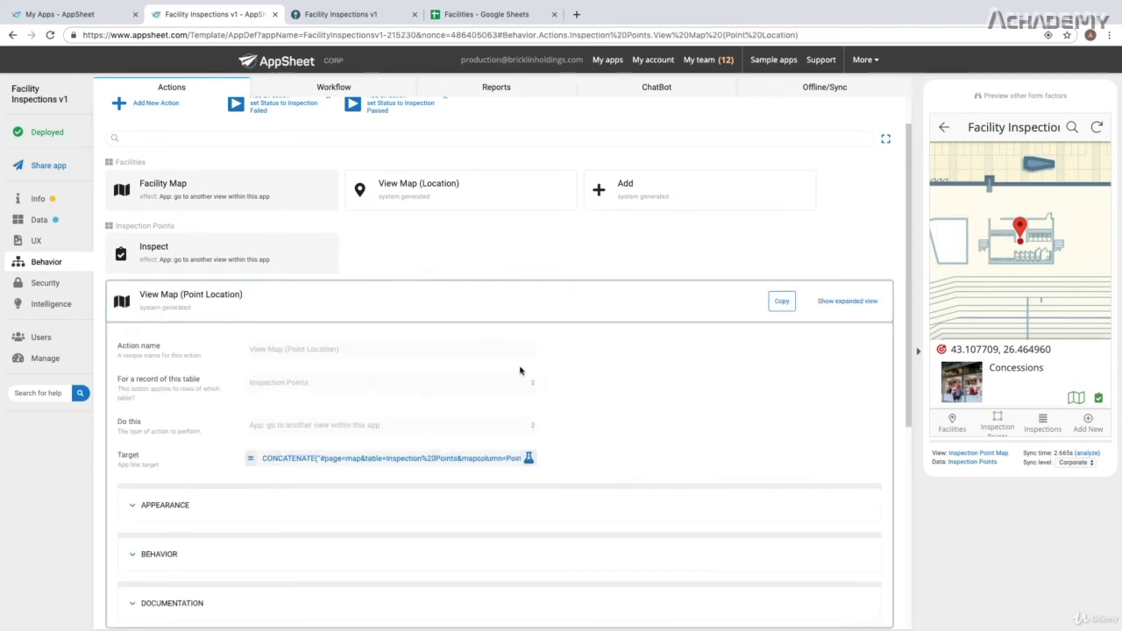
{"action": "scroll", "coordinate": [651, 395], "scroll_direction": "down", "scroll_amount": 1}
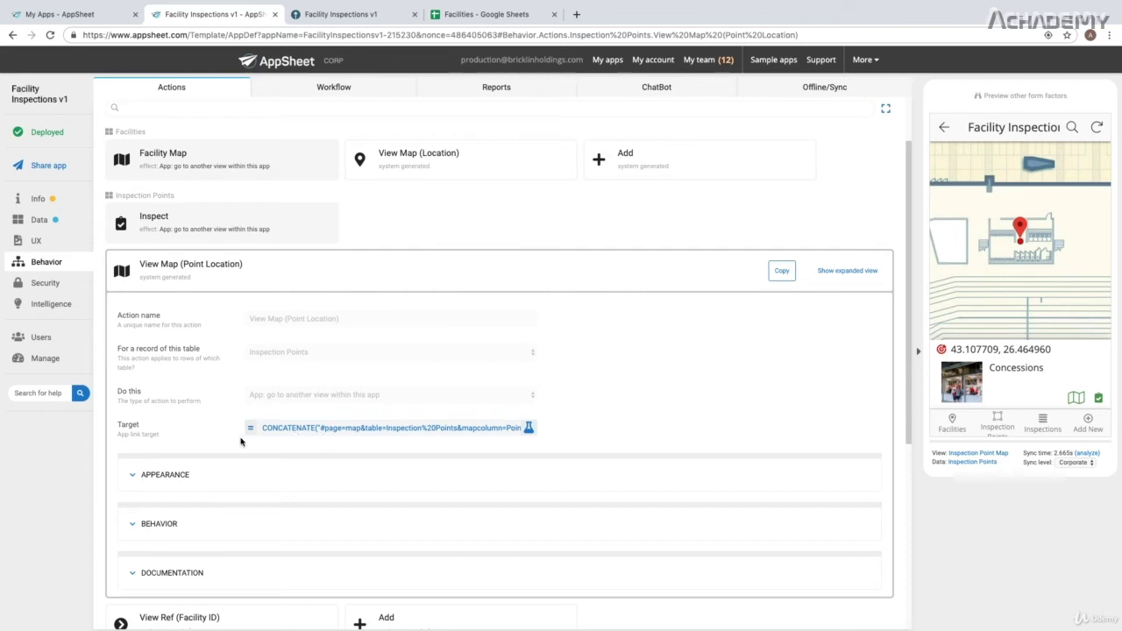
{"action": "scroll", "coordinate": [166, 419], "scroll_direction": "down", "scroll_amount": 1}
{"action": "left_click", "coordinate": [166, 453]}
{"action": "scroll", "coordinate": [263, 429], "scroll_direction": "down", "scroll_amount": 1}
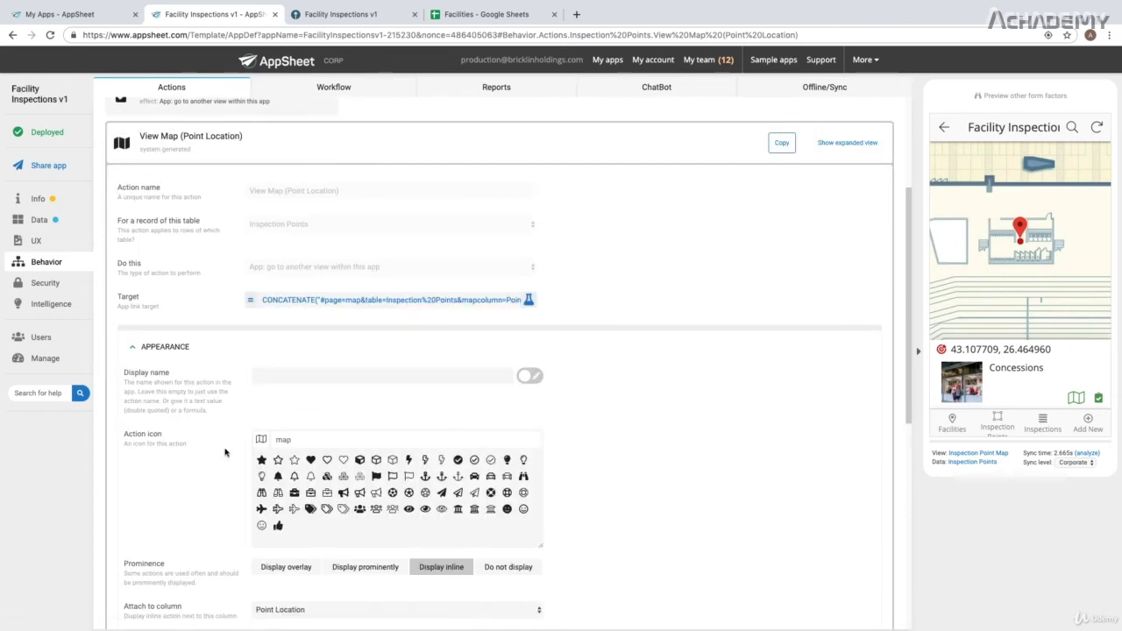
{"action": "scroll", "coordinate": [301, 486], "scroll_direction": "down", "scroll_amount": 2}
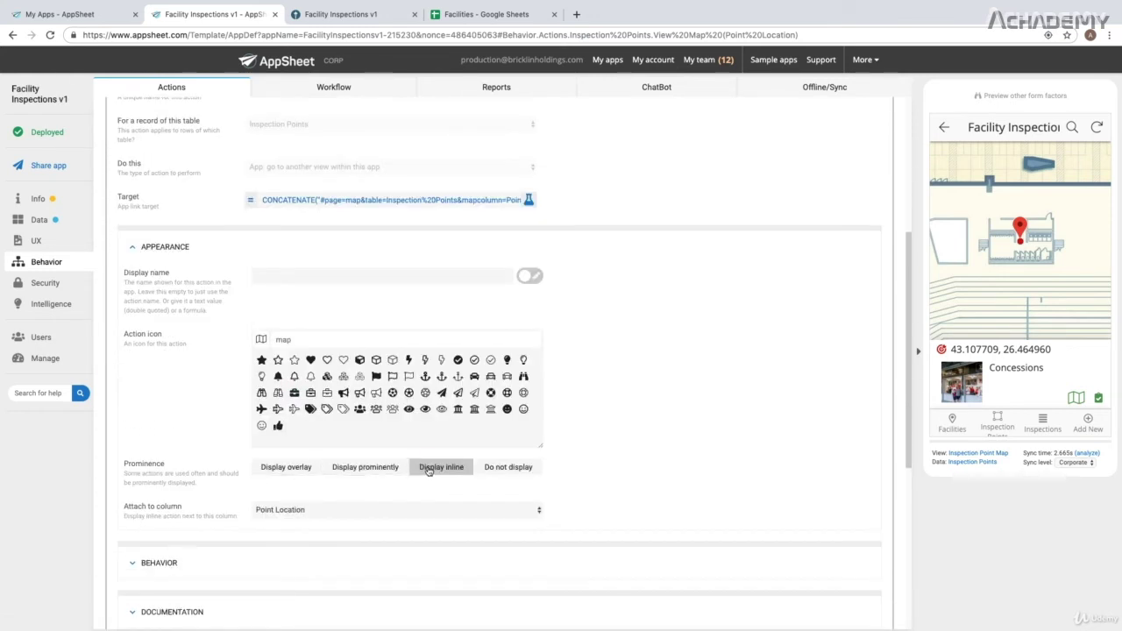
{"action": "left_click", "coordinate": [149, 565]}
{"action": "scroll", "coordinate": [205, 447], "scroll_direction": "down", "scroll_amount": 2}
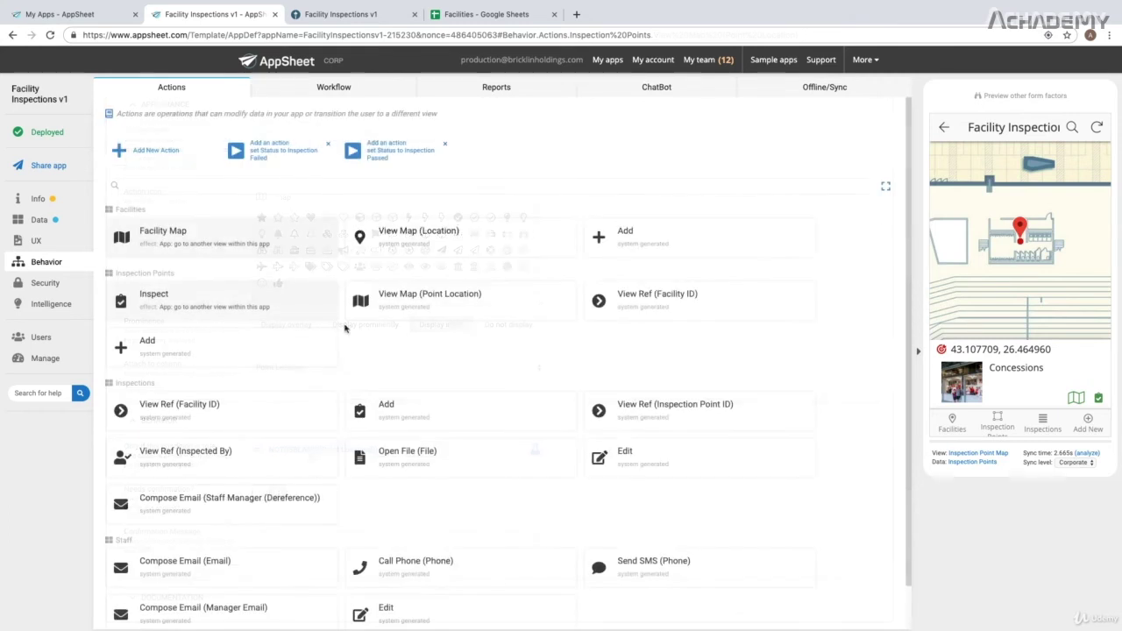
Try adding a new Facilities action of the type External: start a text message, and return to the actions list.
{"action": "left_click", "coordinate": [143, 151]}
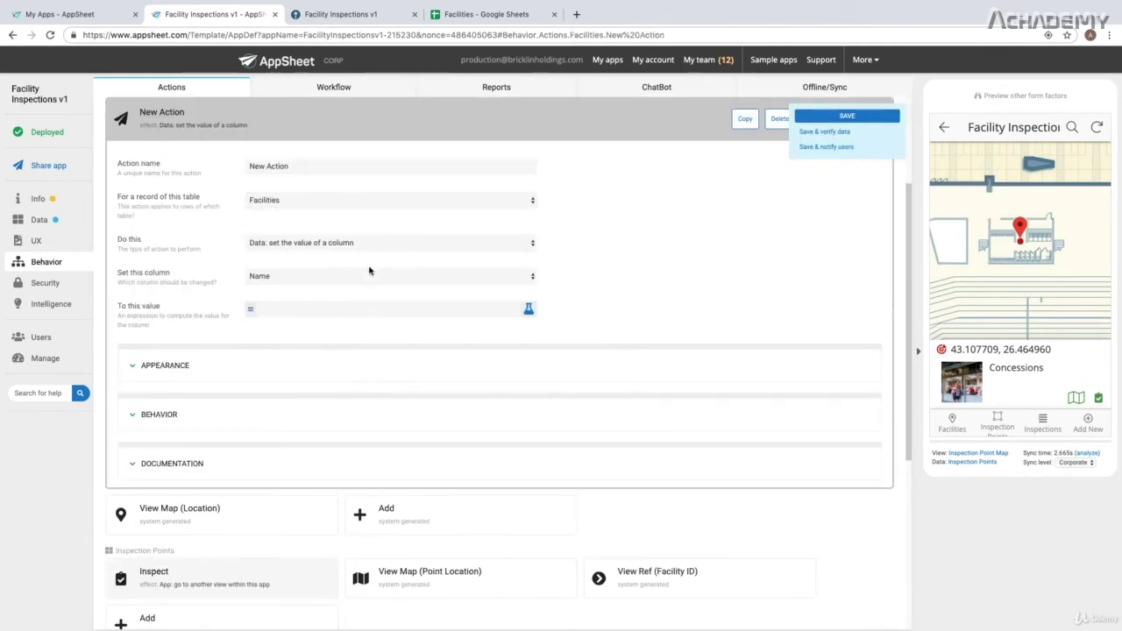
{"action": "left_click", "coordinate": [289, 236]}
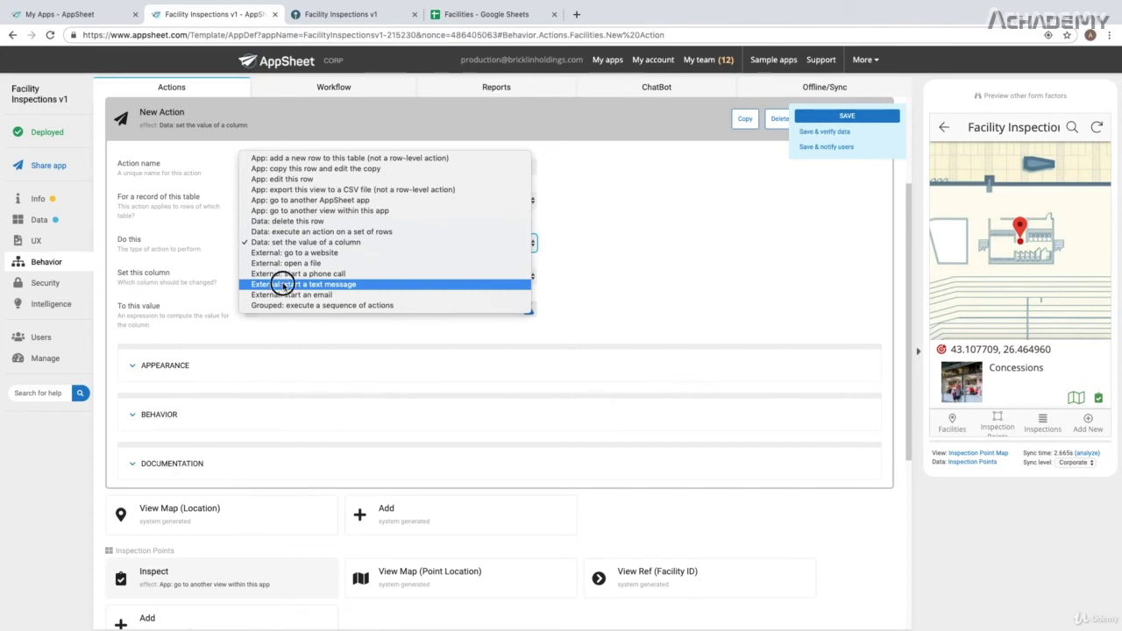
{"action": "left_click", "coordinate": [285, 284]}
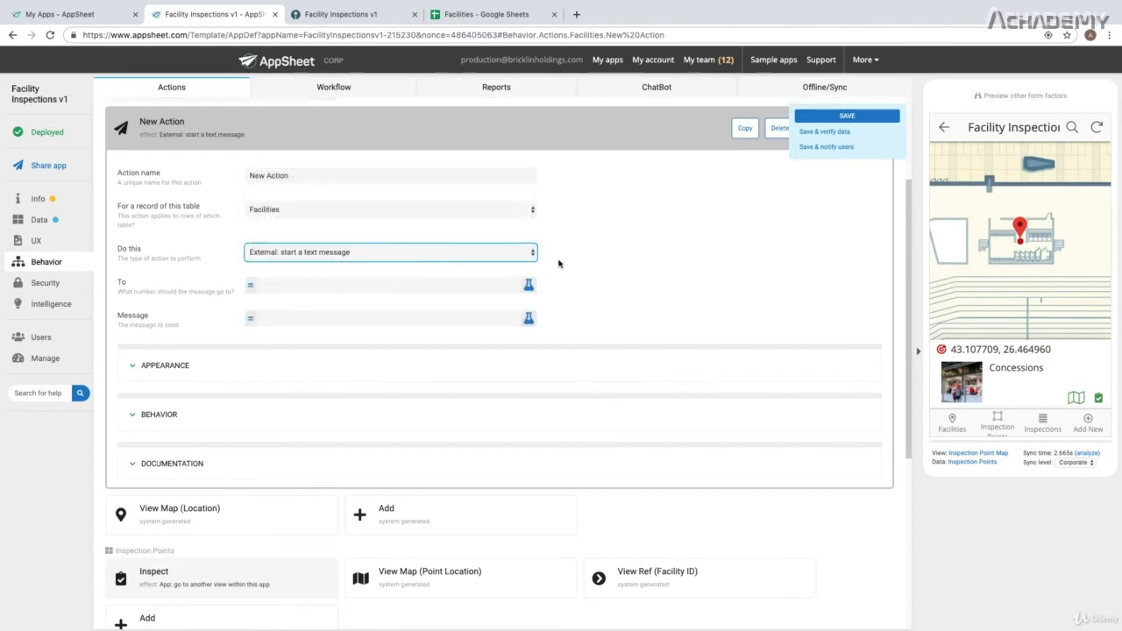
{"action": "left_click", "coordinate": [188, 88]}
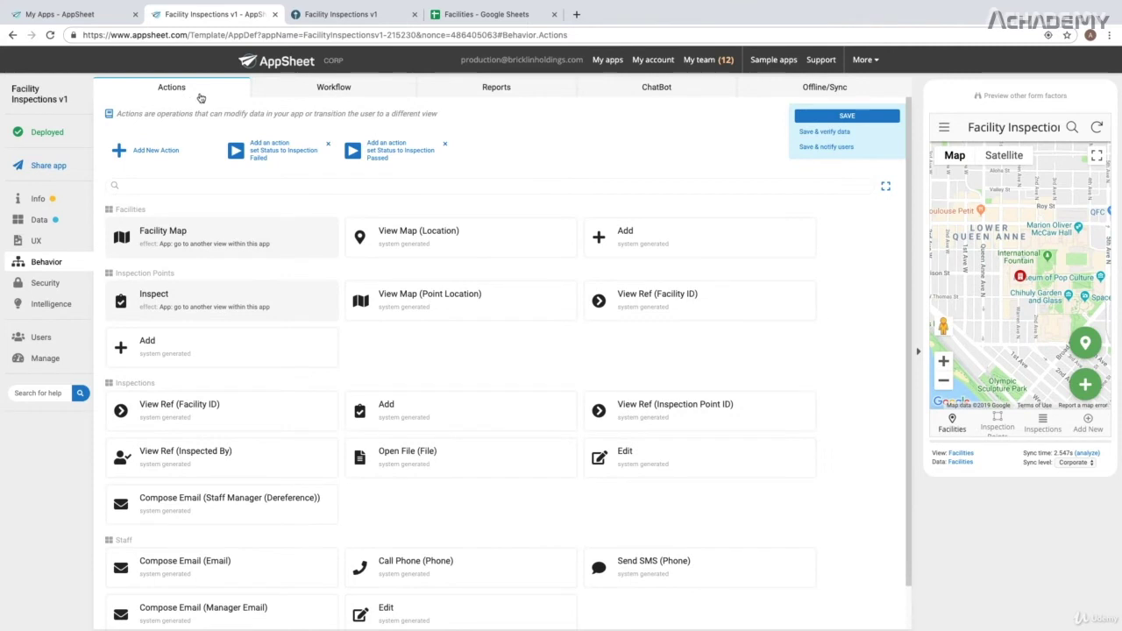
Examine the trigger, update event options and email action of New Workflow Rule 2, and open the scheduled reports section.
{"action": "left_click", "coordinate": [331, 89]}
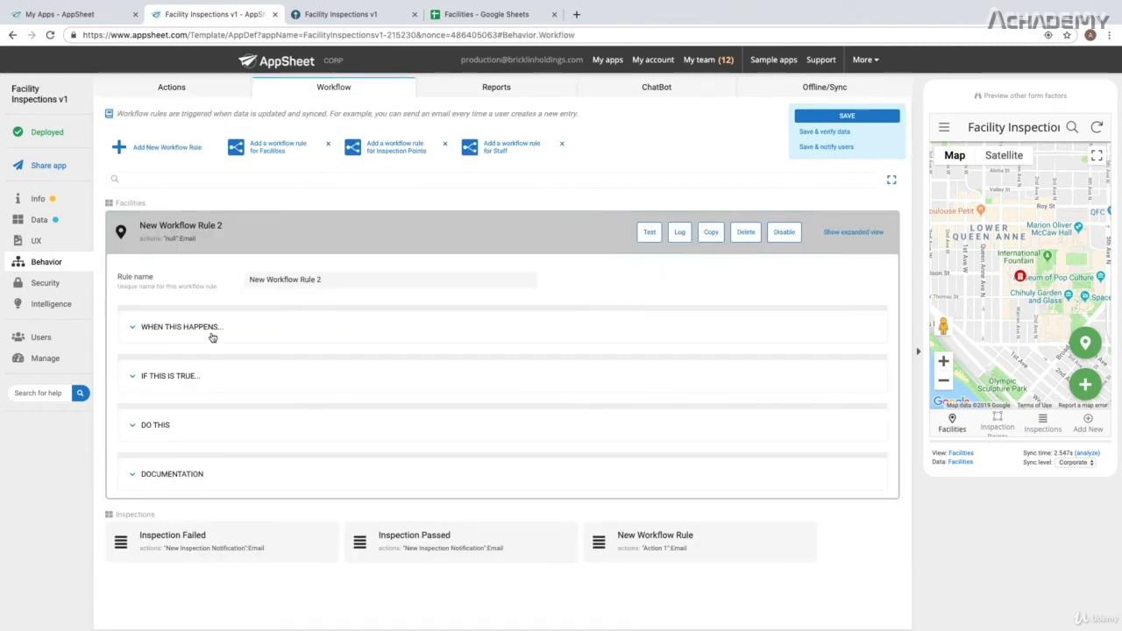
{"action": "left_click", "coordinate": [155, 425]}
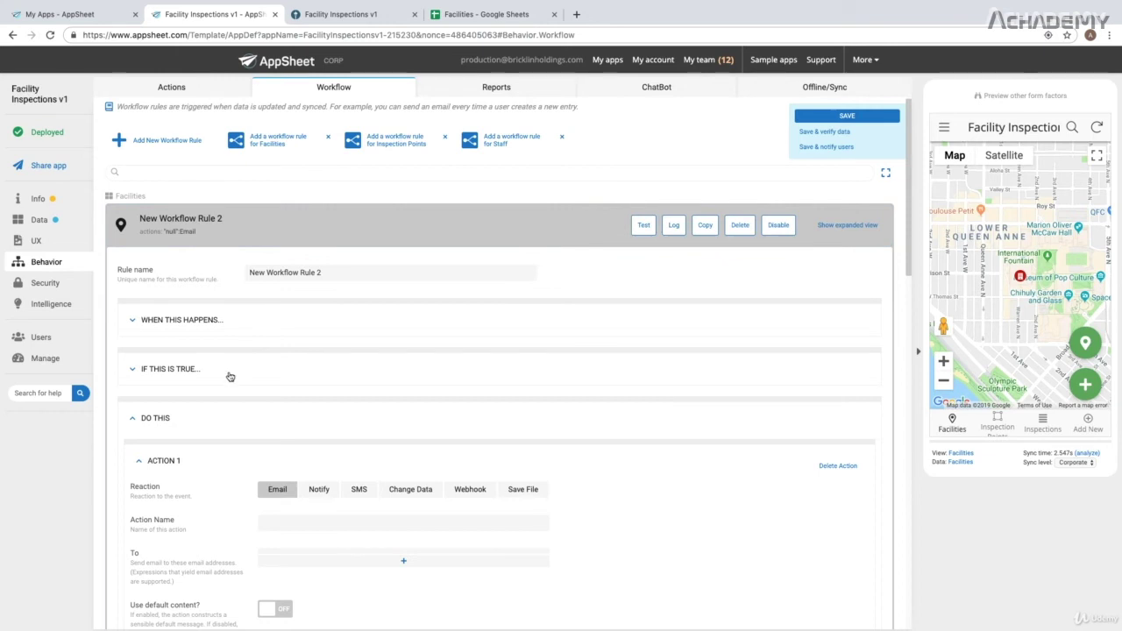
{"action": "left_click", "coordinate": [200, 321]}
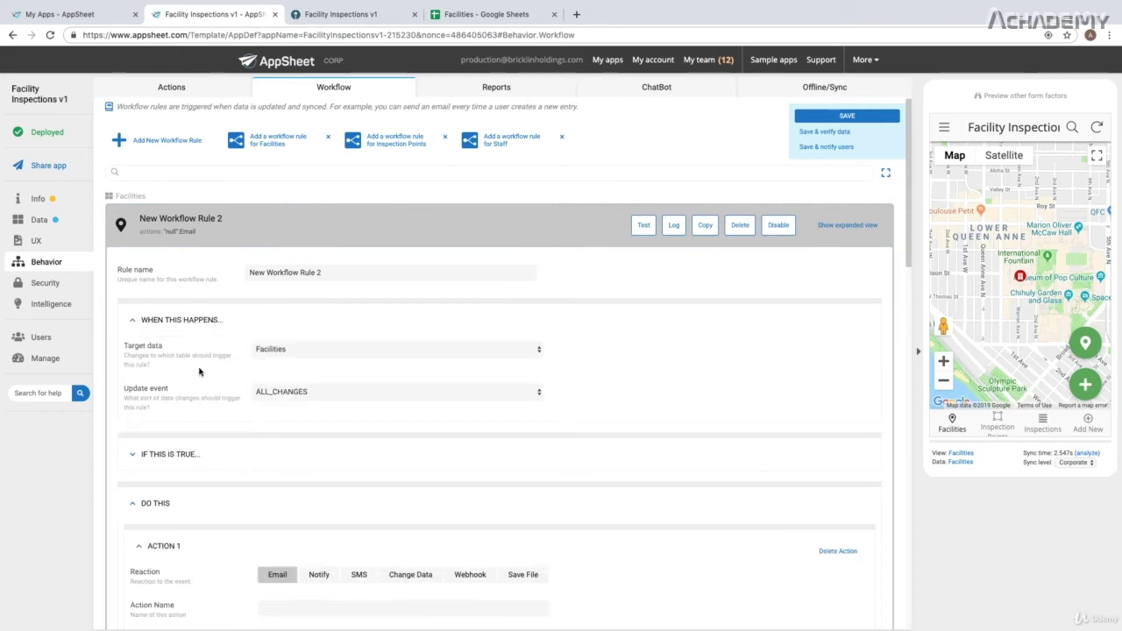
{"action": "left_click", "coordinate": [275, 393]}
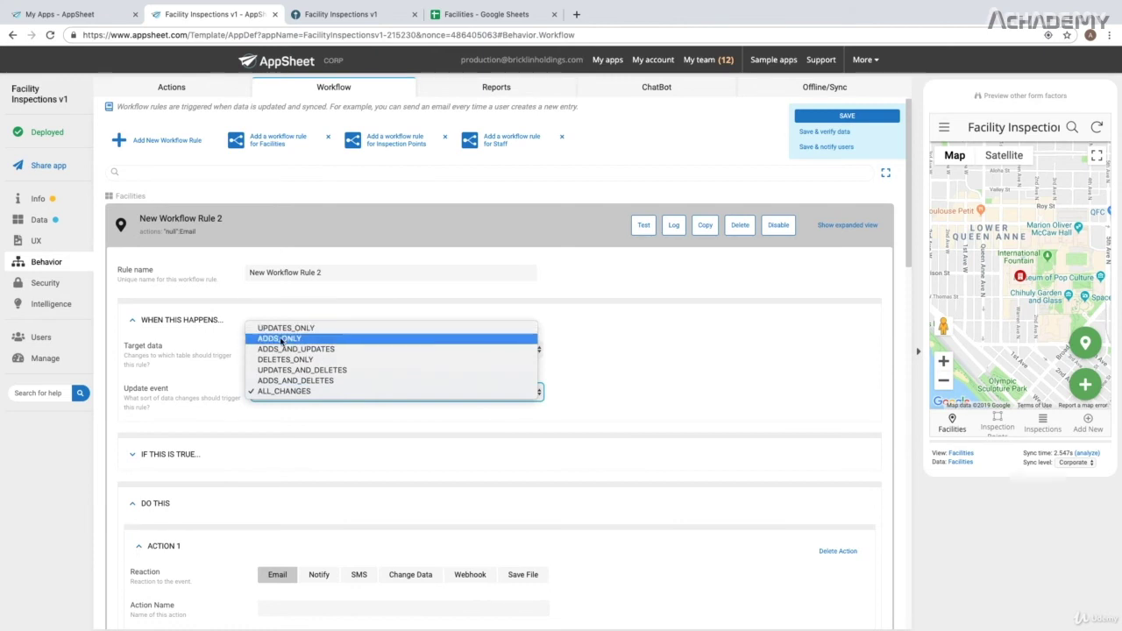
{"action": "left_click", "coordinate": [225, 379]}
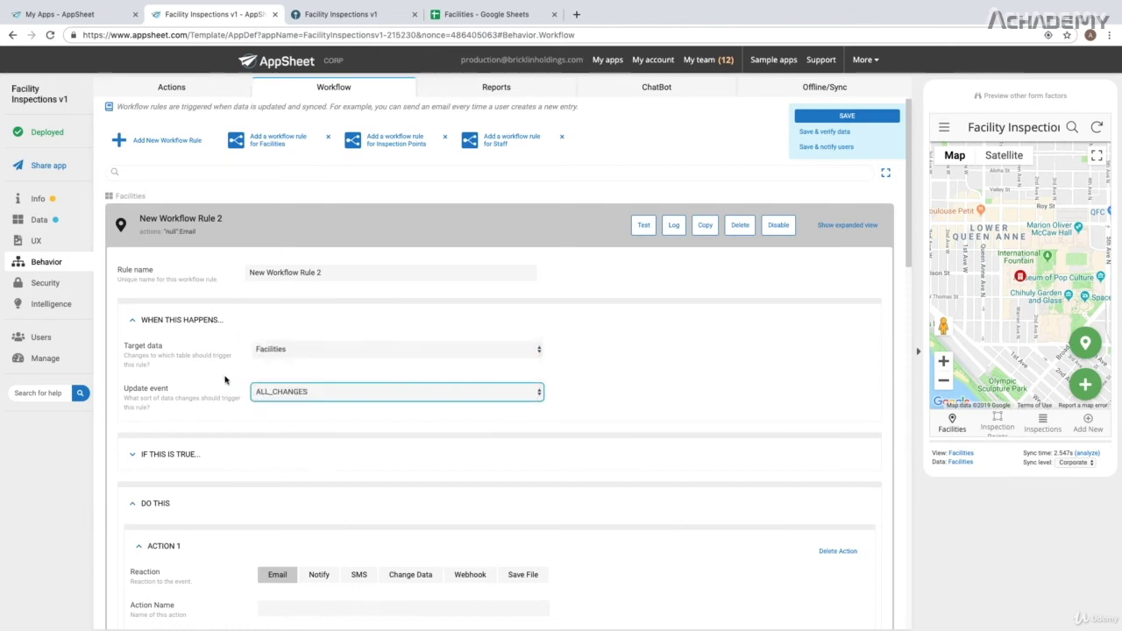
{"action": "left_click", "coordinate": [474, 91]}
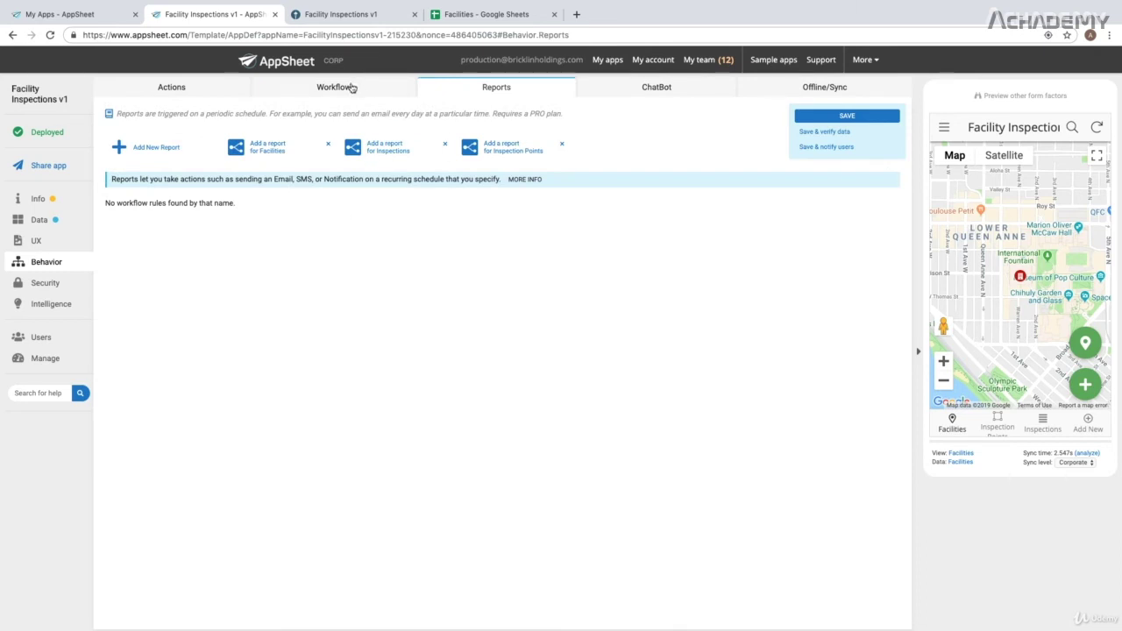
Try adding a new report and examine the schedule and time zone settings that trigger it.
{"action": "left_click", "coordinate": [123, 150]}
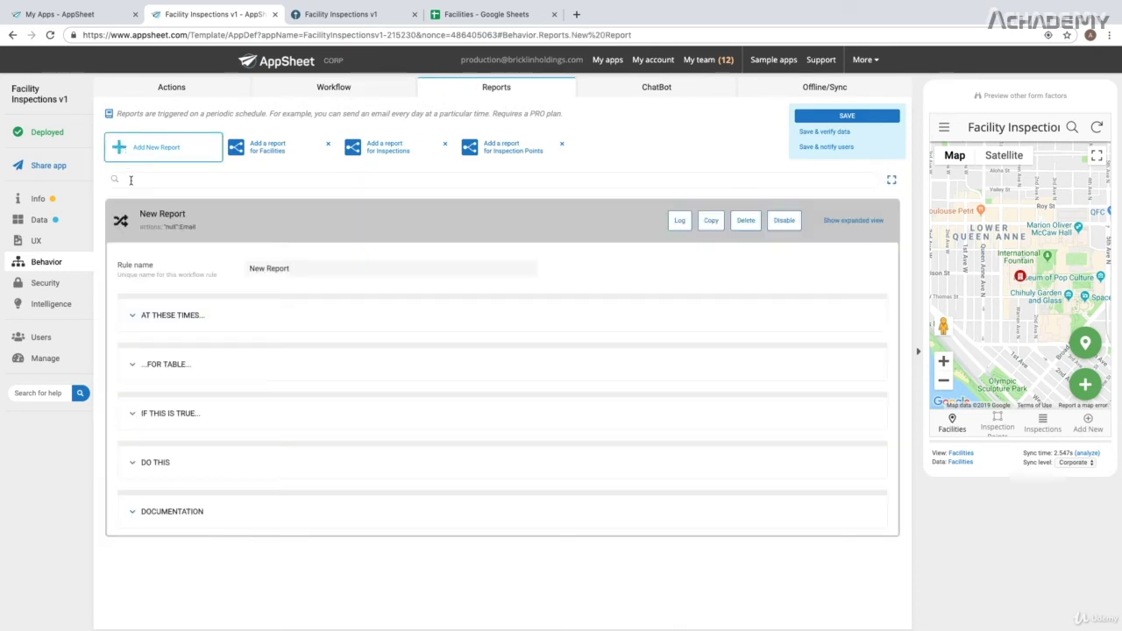
{"action": "left_click", "coordinate": [191, 316]}
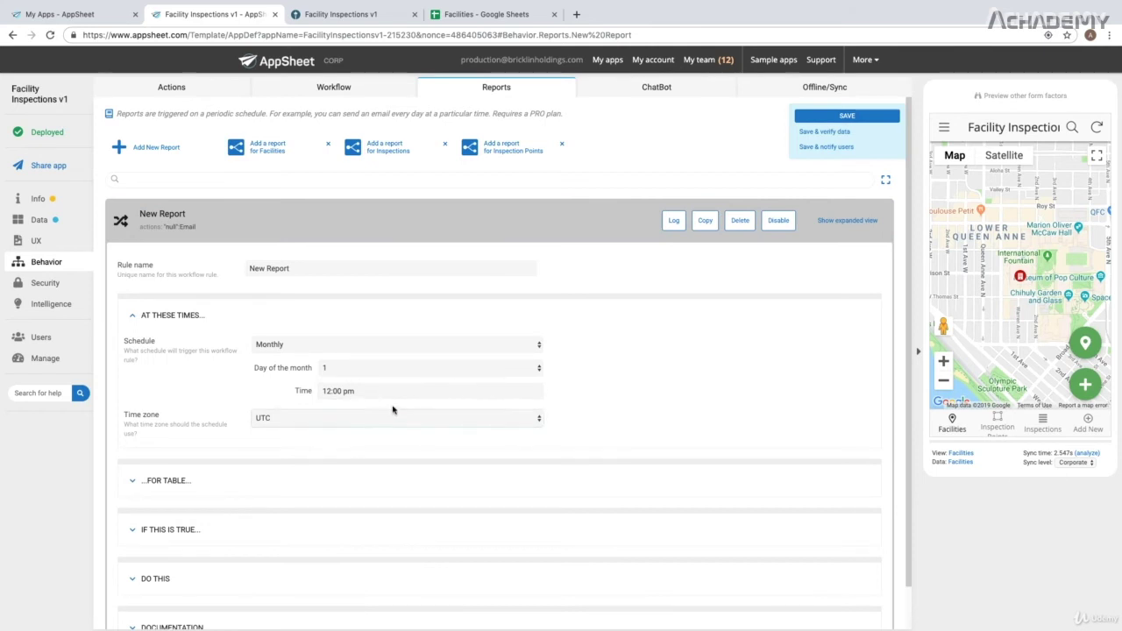
{"action": "left_click", "coordinate": [478, 208]}
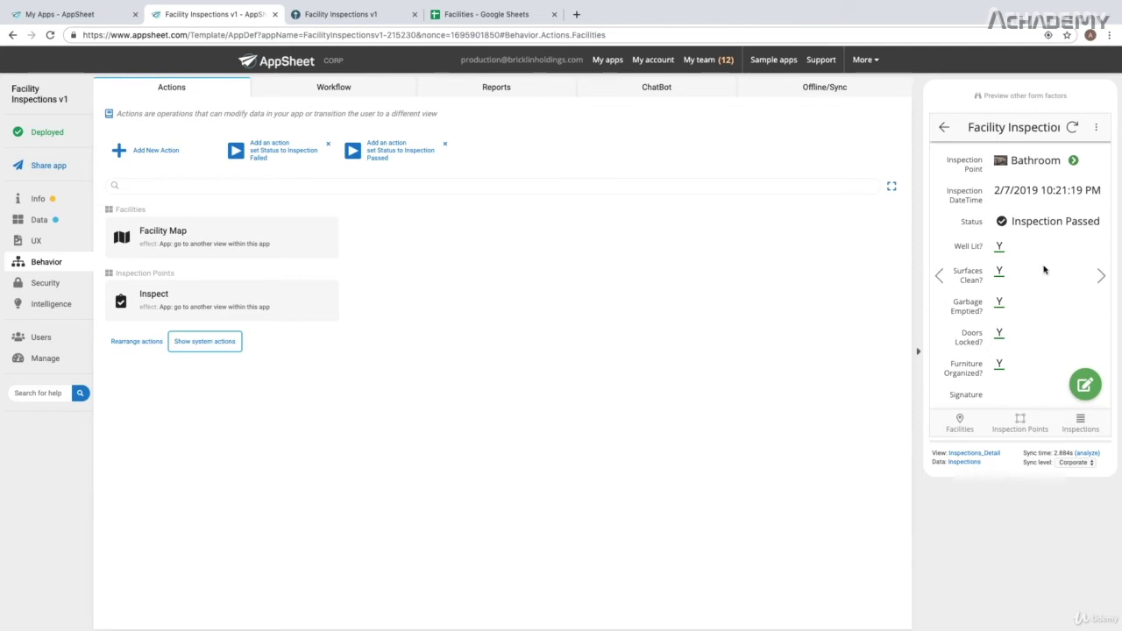
Examine the Status options in the edit form of the passed Bathroom inspection in the preview, and leave the form without saving.
{"action": "left_click_drag", "start_coordinate": [997, 221], "coordinate": [1100, 225]}
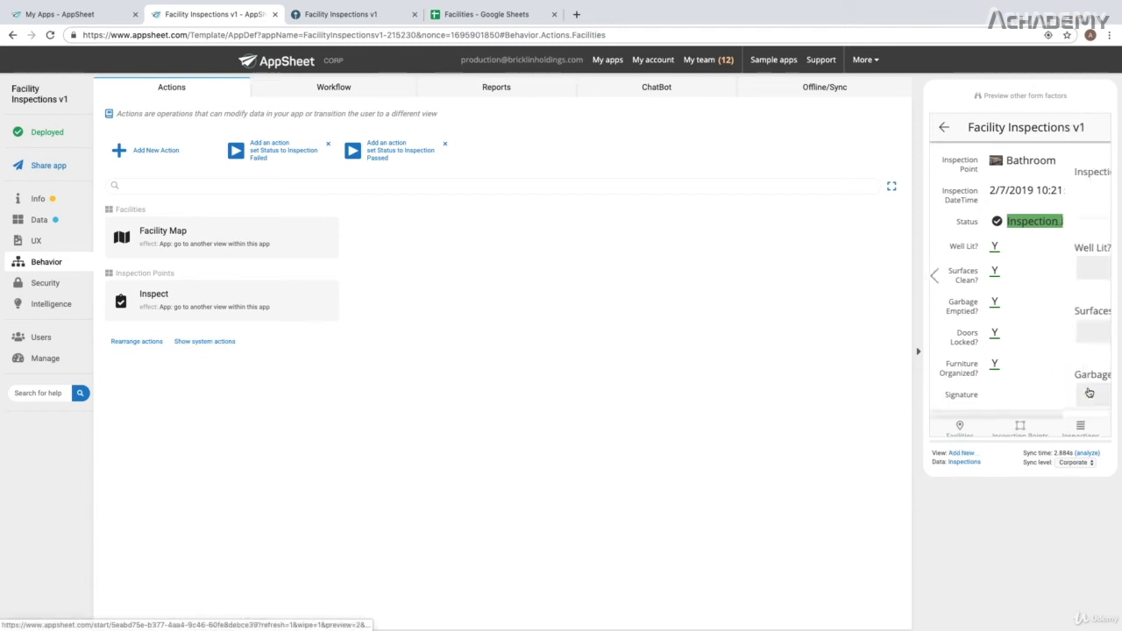
{"action": "left_click", "coordinate": [1085, 385]}
{"action": "scroll", "coordinate": [1017, 328], "scroll_direction": "down", "scroll_amount": 5}
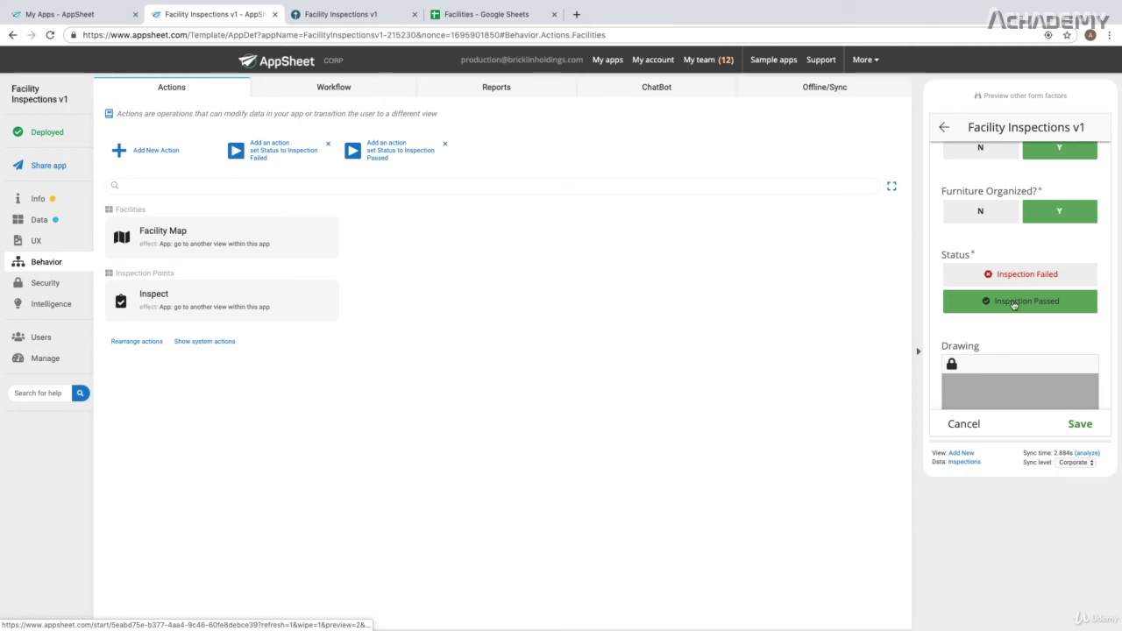
{"action": "left_click", "coordinate": [964, 424]}
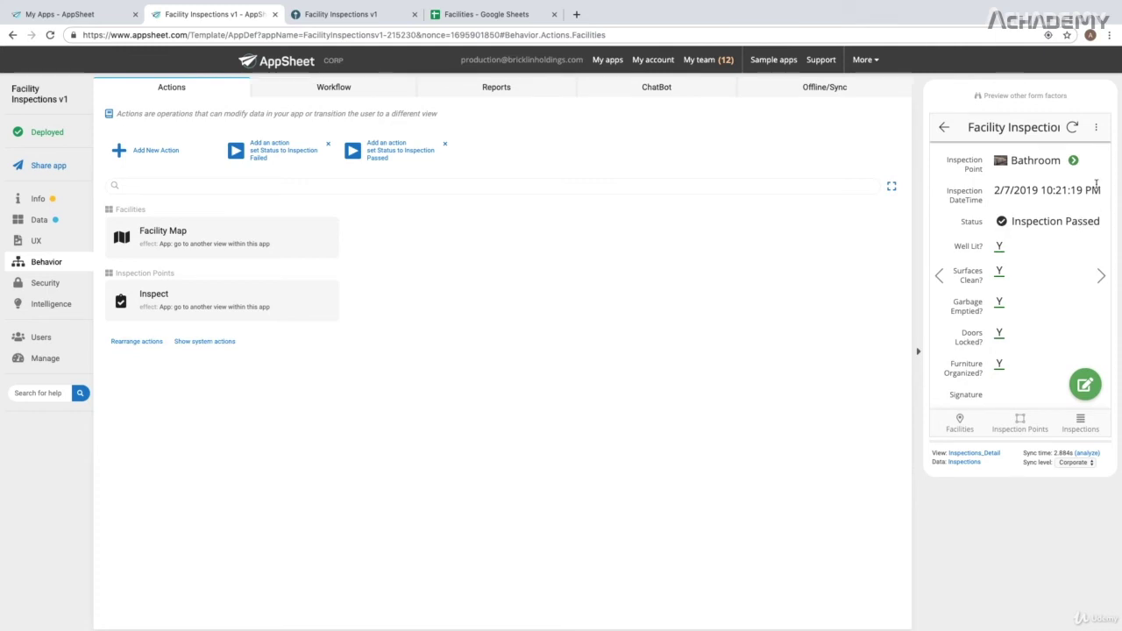
Add a new action named Passed that applies to records of the Inspections table.
{"action": "left_click", "coordinate": [174, 155]}
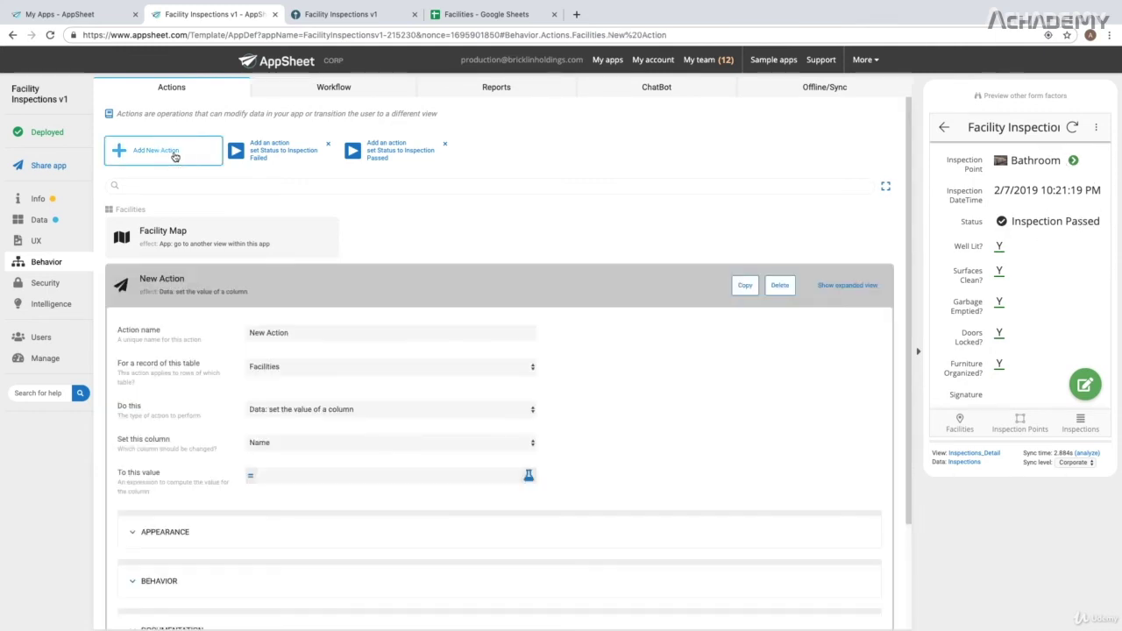
{"action": "triple_click", "coordinate": [281, 203]}
{"action": "key", "text": "BackSpace"}
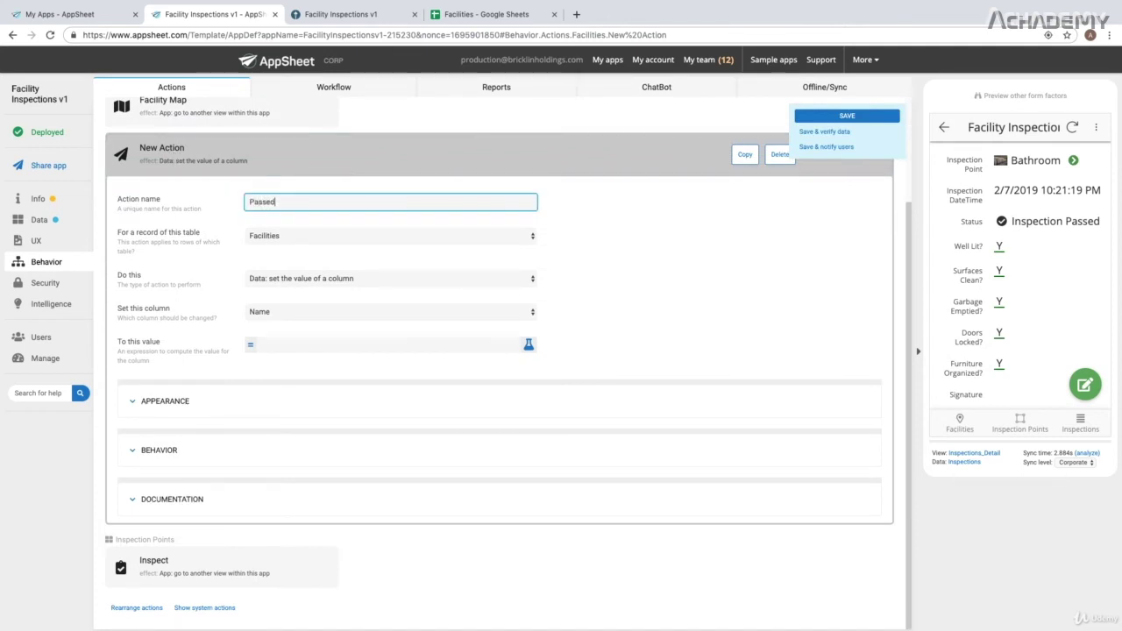
{"action": "left_click", "coordinate": [301, 237]}
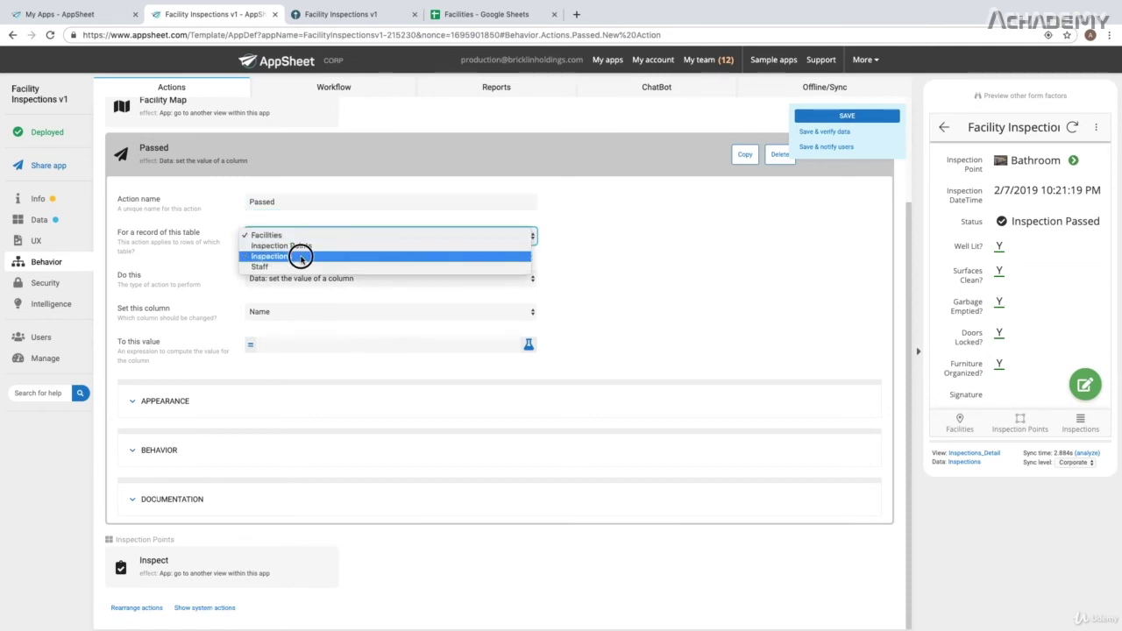
{"action": "left_click", "coordinate": [301, 257]}
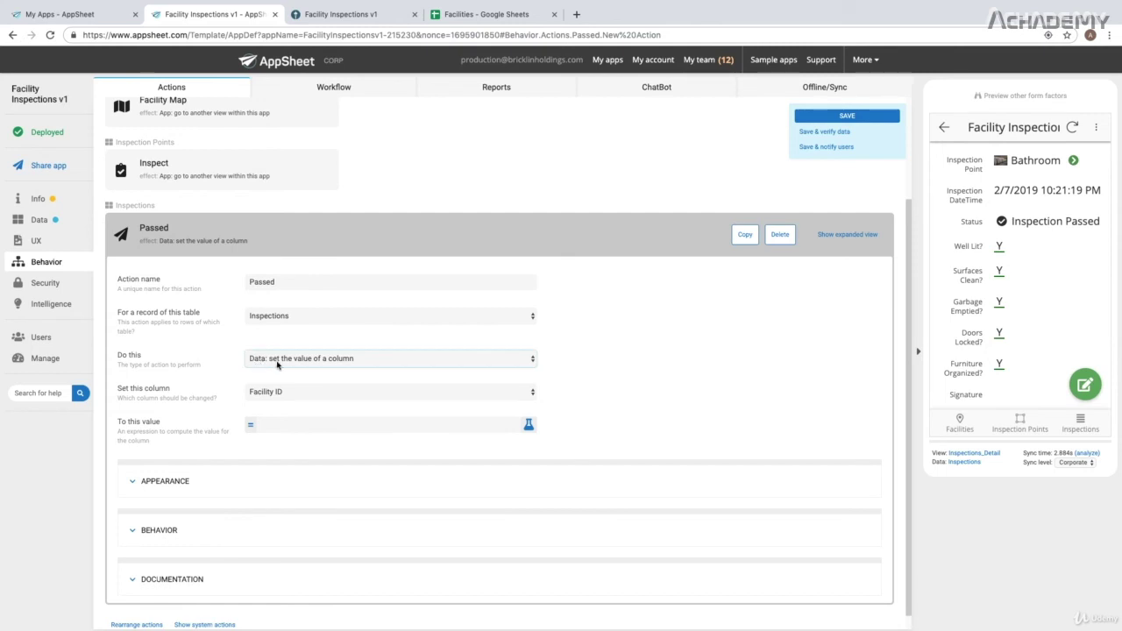
Keep the Passed action's type as Data: set the value of a column, and choose Status as the column to change.
{"action": "triple_click", "coordinate": [149, 355]}
{"action": "left_click", "coordinate": [131, 357]}
{"action": "left_click", "coordinate": [532, 360]}
{"action": "left_click", "coordinate": [532, 361]}
{"action": "left_click", "coordinate": [532, 362]}
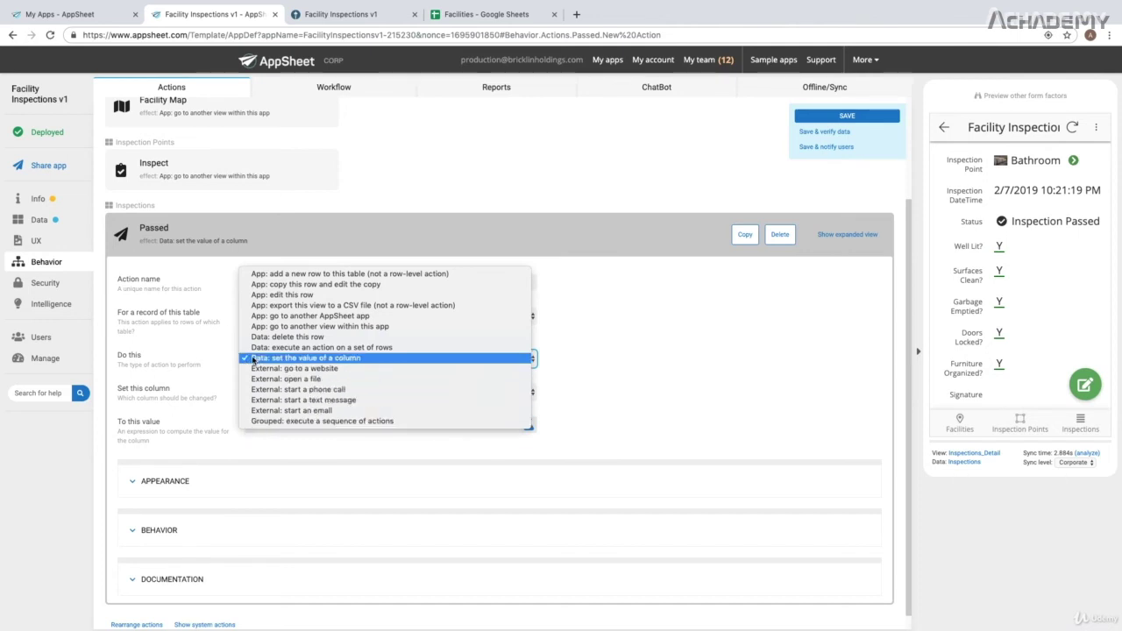
{"action": "left_click", "coordinate": [254, 361]}
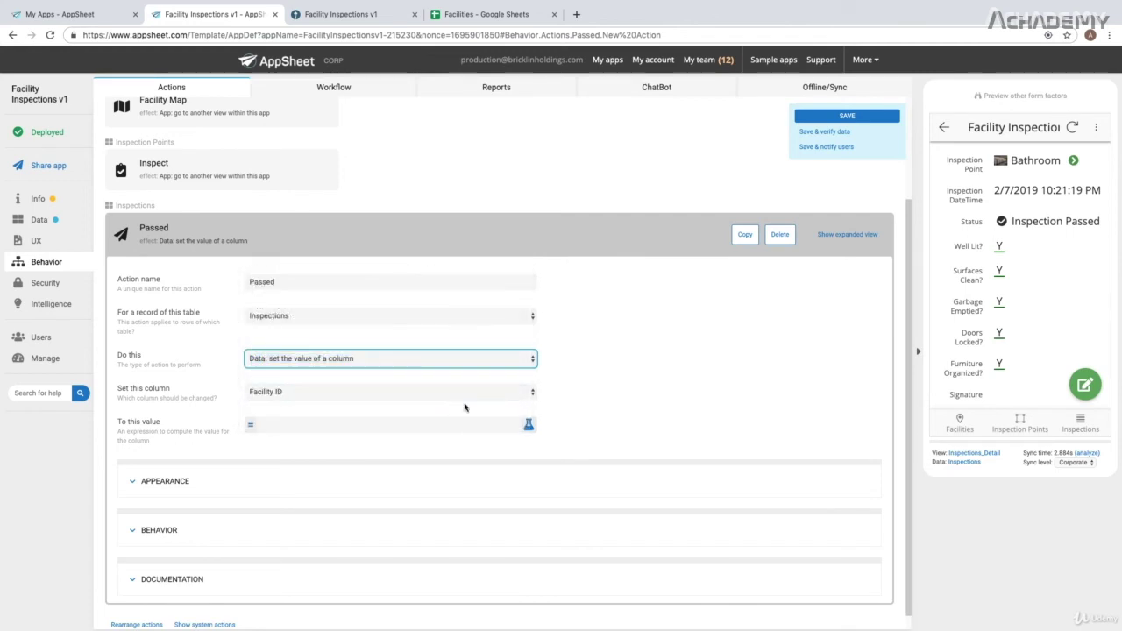
{"action": "left_click", "coordinate": [533, 394]}
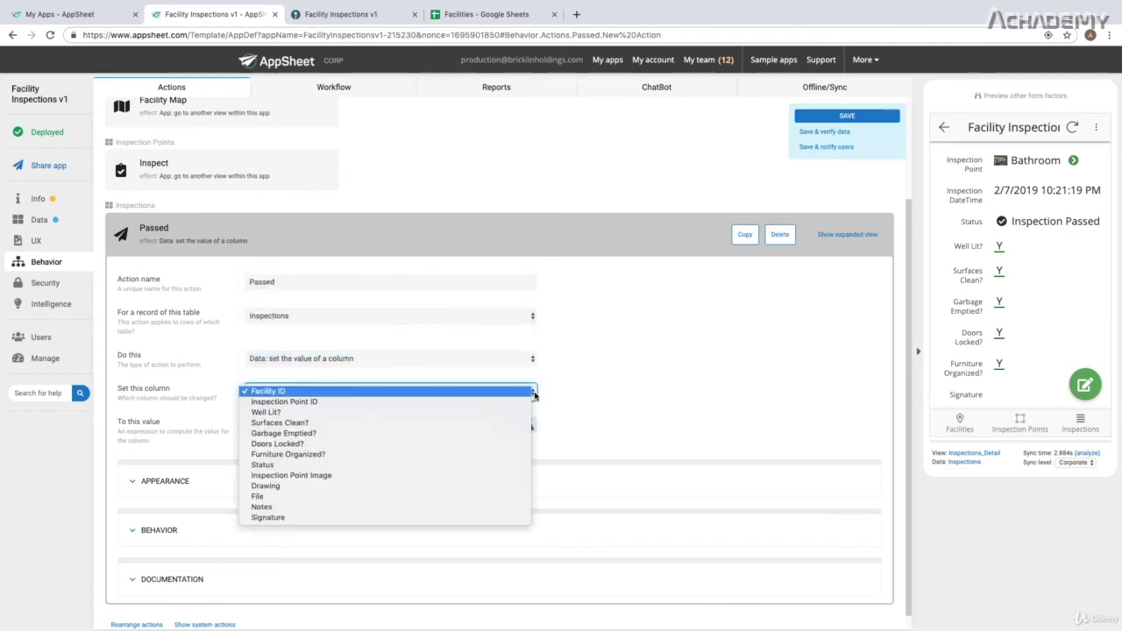
{"action": "left_click", "coordinate": [463, 465]}
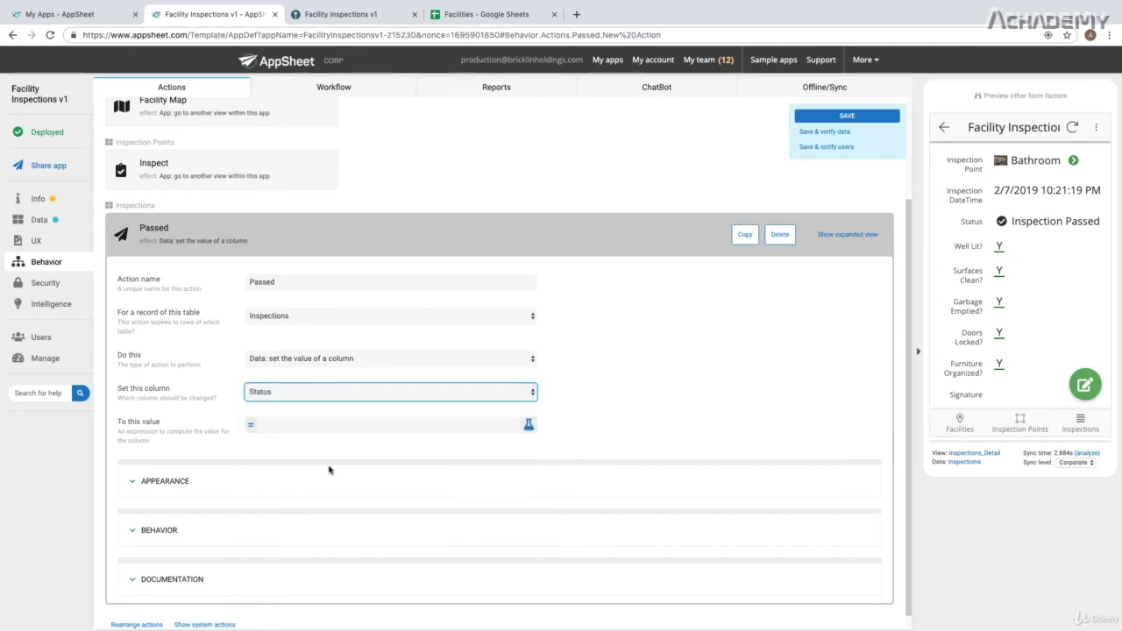
Set the new Status value of the Passed action to the expression Inspection Passed.
{"action": "left_click", "coordinate": [276, 433]}
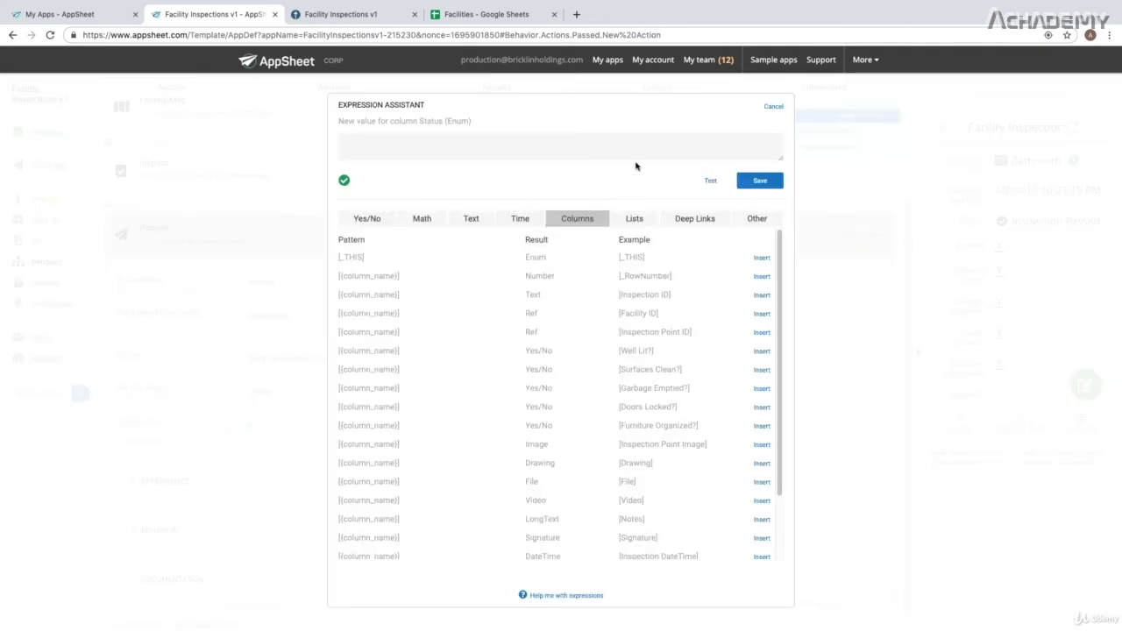
{"action": "left_click", "coordinate": [580, 147]}
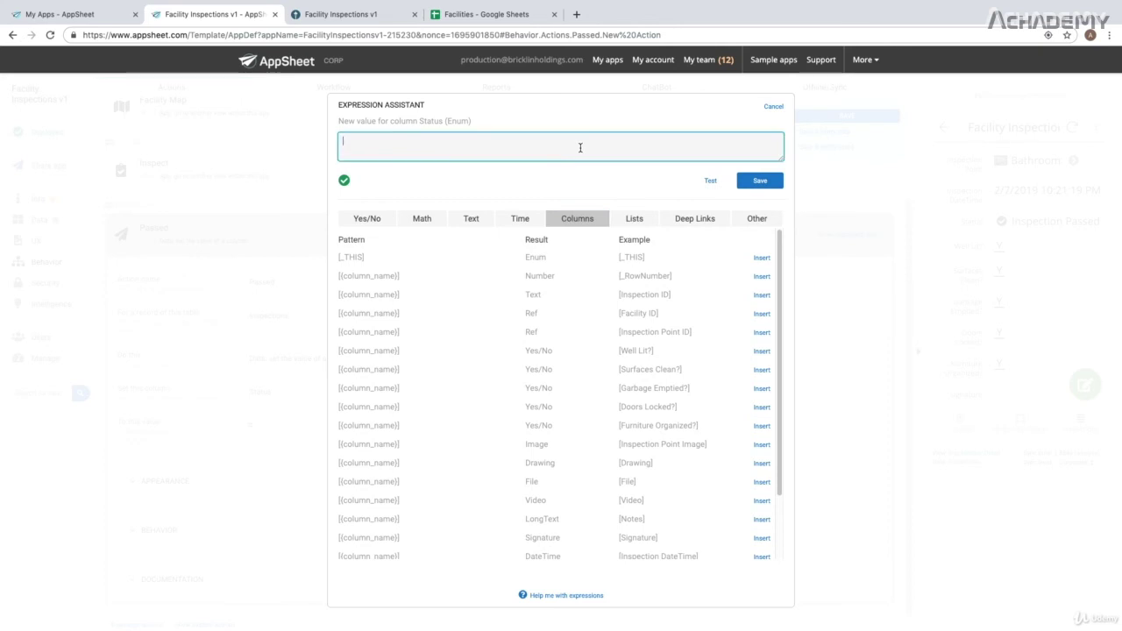
{"action": "type", "text": "Inspection Passed"}
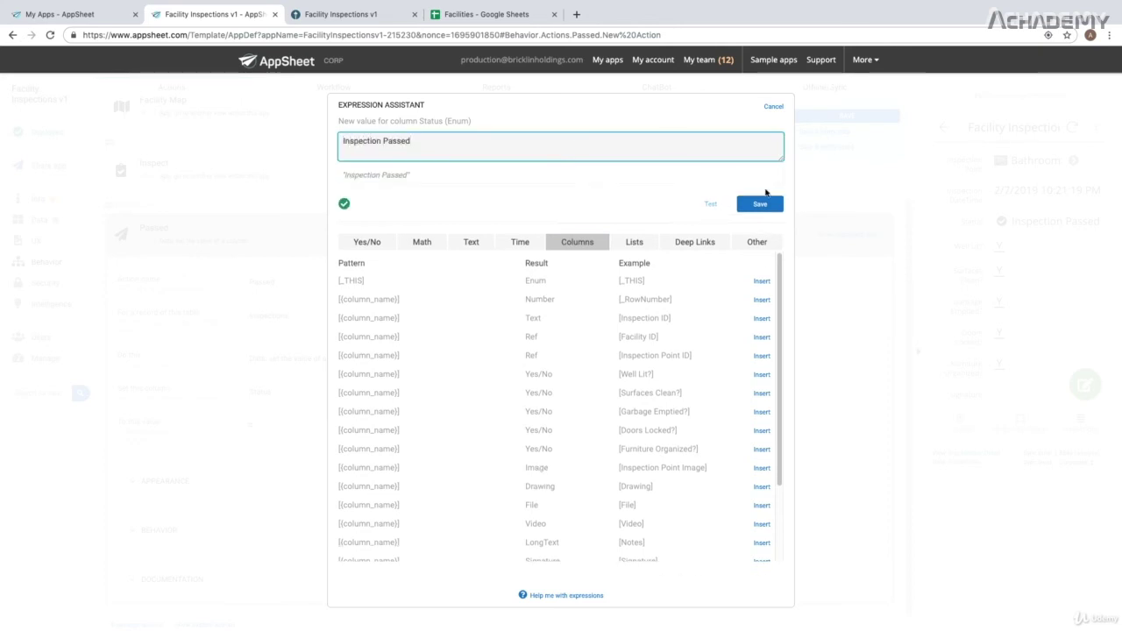
{"action": "left_click", "coordinate": [758, 202]}
Change the Passed action's icon to the solid check-circle in its appearance settings.
{"action": "left_click", "coordinate": [165, 481]}
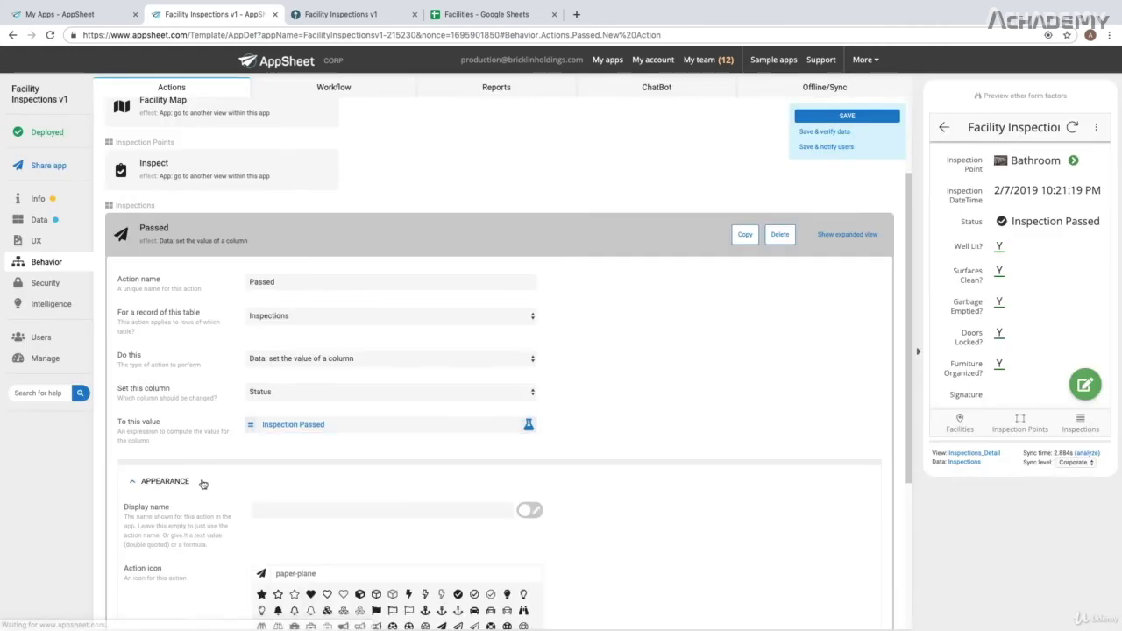
{"action": "scroll", "coordinate": [203, 482], "scroll_direction": "down", "scroll_amount": 2}
{"action": "left_click", "coordinate": [330, 465]}
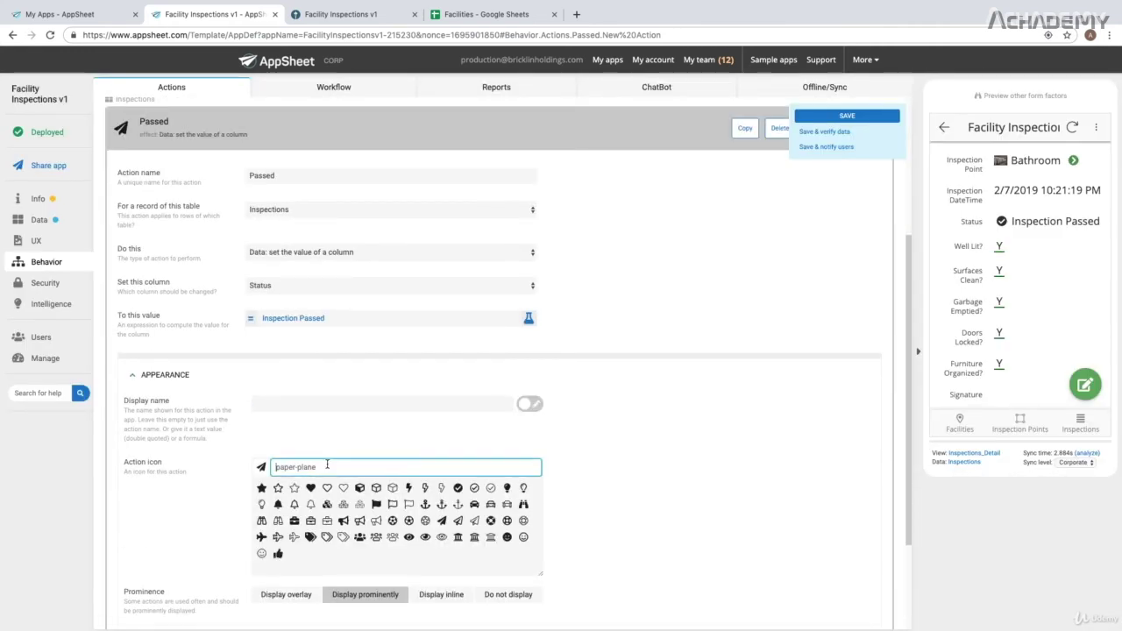
{"action": "left_click", "coordinate": [457, 488]}
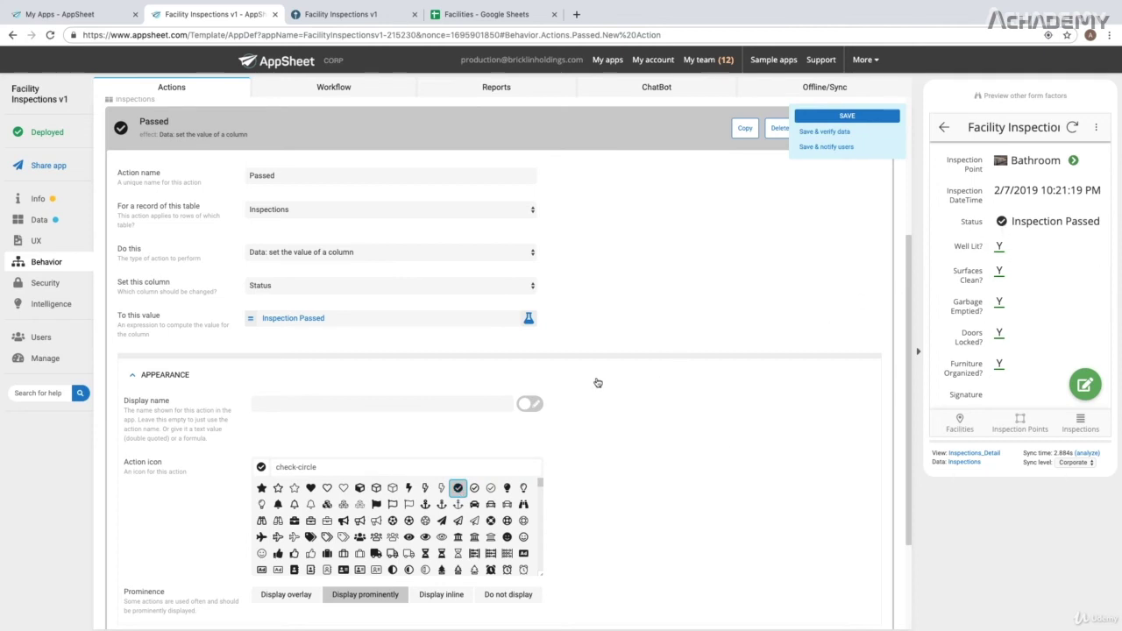
Copy the Passed action and rename the copy as Failed.
{"action": "left_click", "coordinate": [296, 371]}
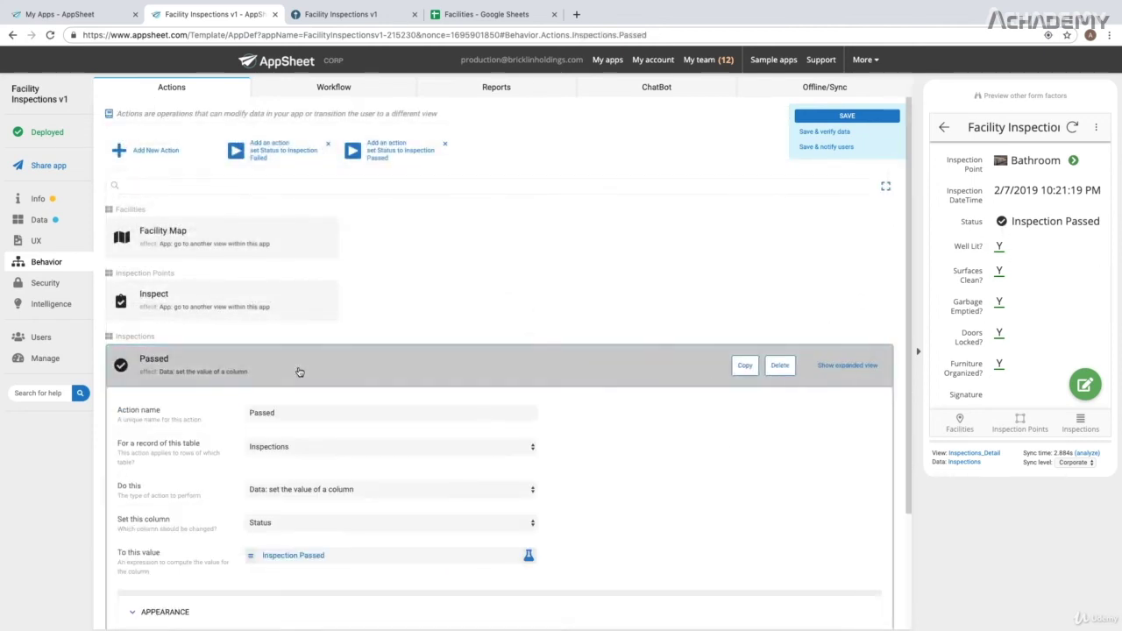
{"action": "left_click", "coordinate": [746, 368]}
{"action": "left_click", "coordinate": [194, 268]}
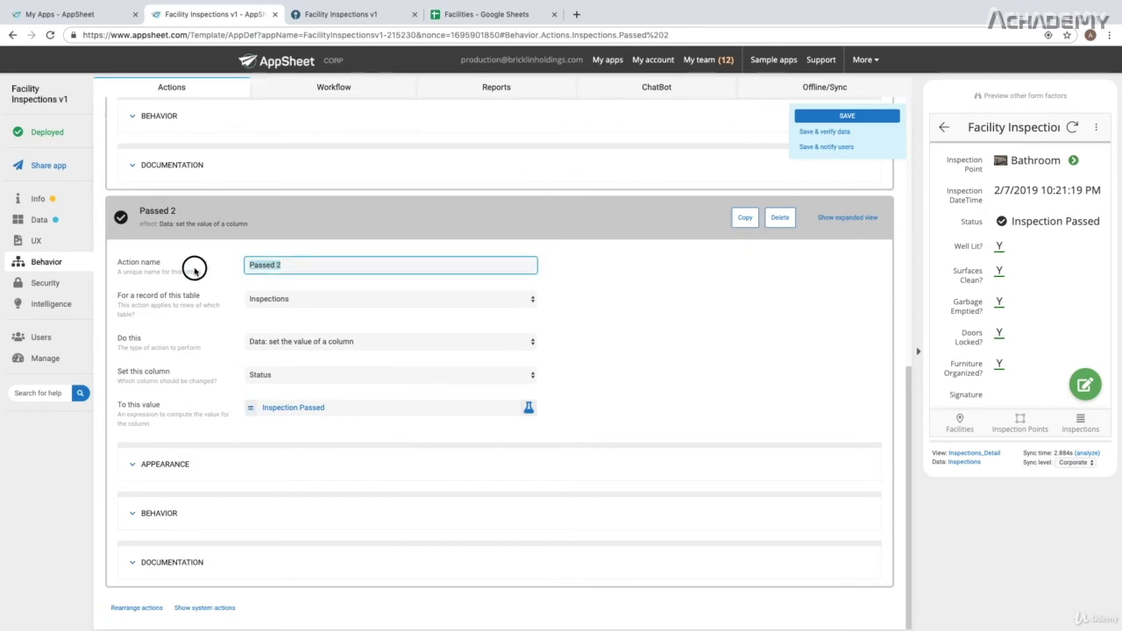
{"action": "type", "text": "Failed"}
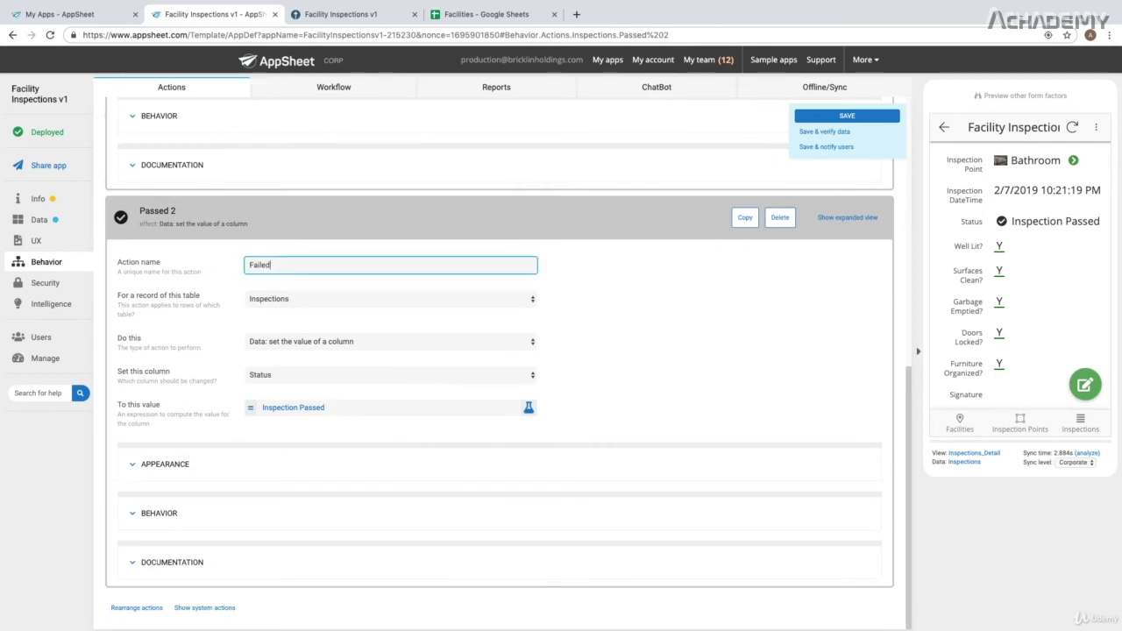
Set the new Status value of the Failed action to the expression Inspection Failed.
{"action": "left_click", "coordinate": [289, 407]}
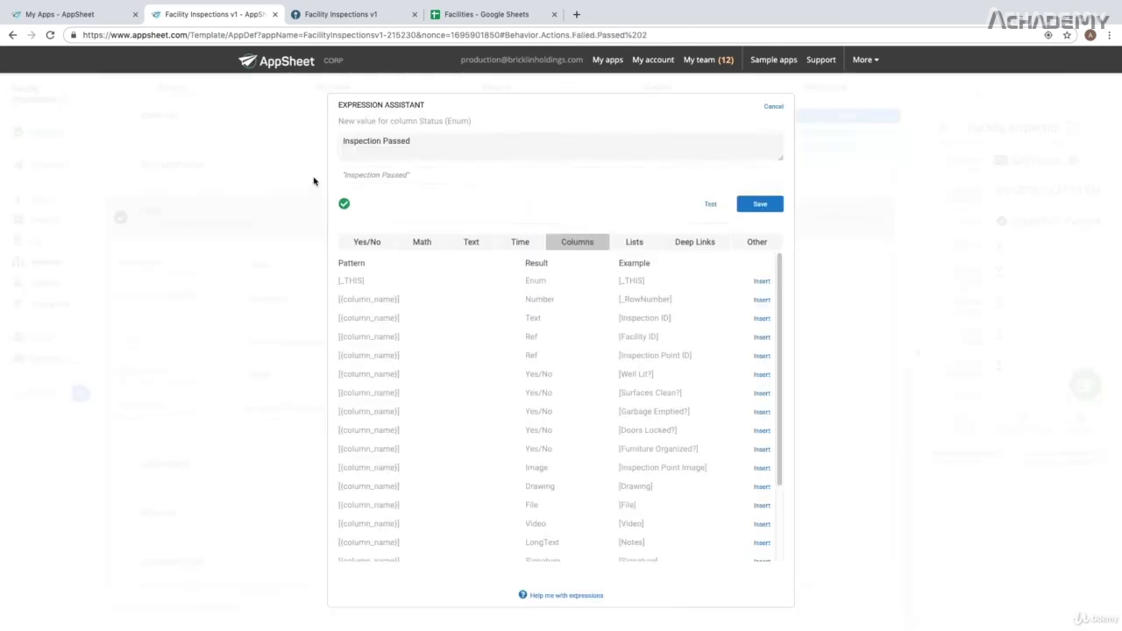
{"action": "double_click", "coordinate": [394, 141]}
{"action": "type", "text": "Fail"}
{"action": "left_click", "coordinate": [759, 204]}
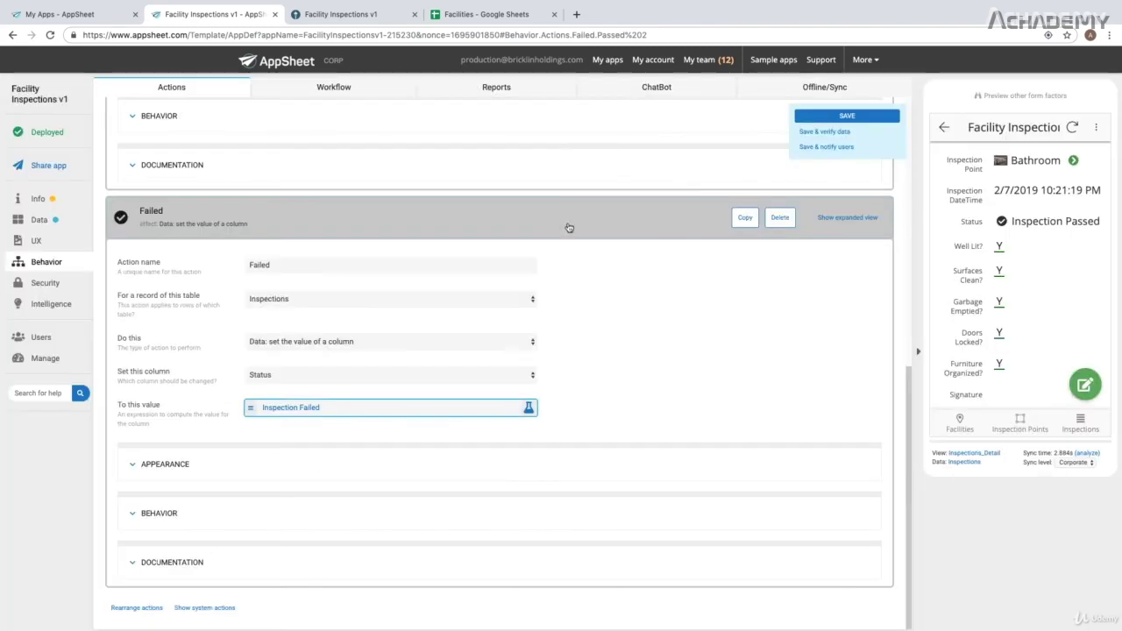
Find icons matching x, give the Failed action a circled x icon, and save the app.
{"action": "left_click", "coordinate": [195, 466]}
{"action": "left_click", "coordinate": [277, 557]}
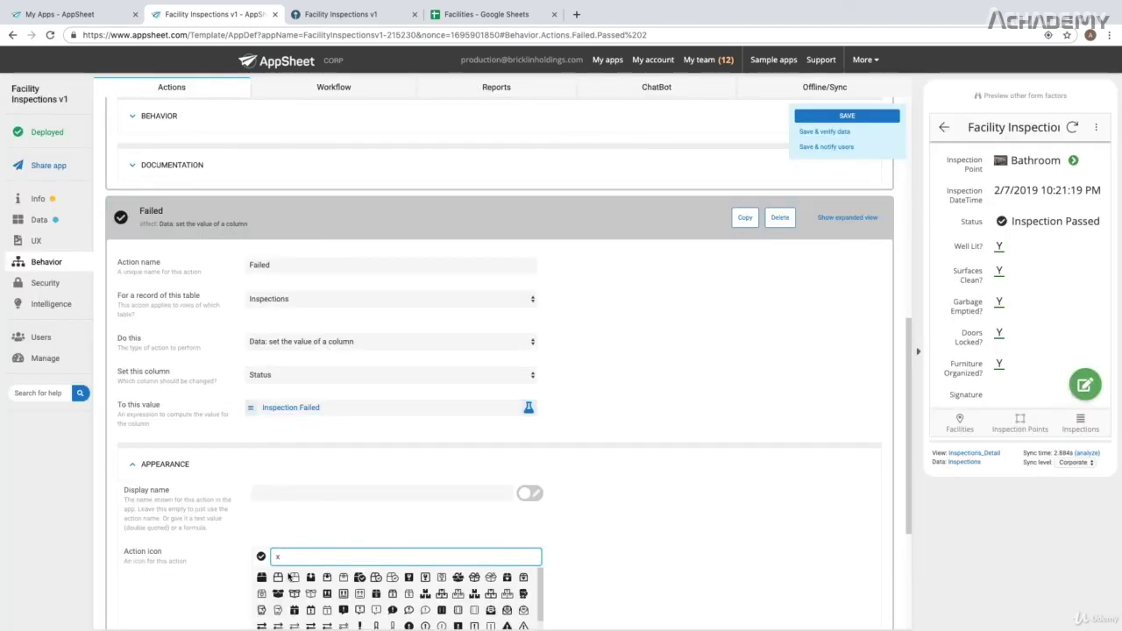
{"action": "scroll", "coordinate": [581, 541], "scroll_direction": "down", "scroll_amount": 1}
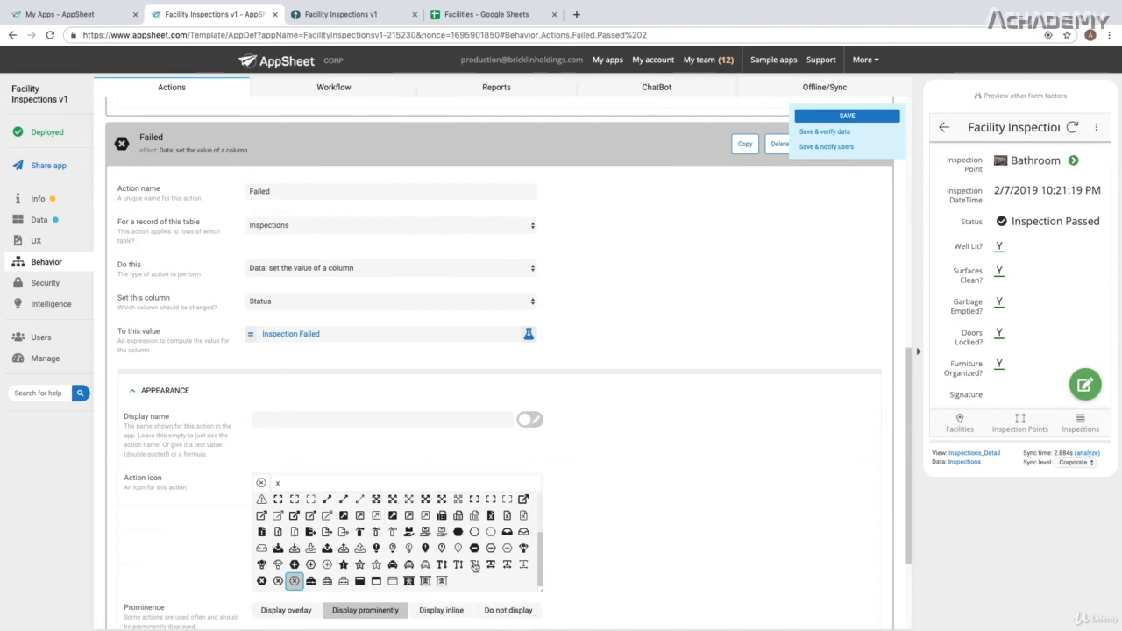
{"action": "left_click", "coordinate": [798, 119]}
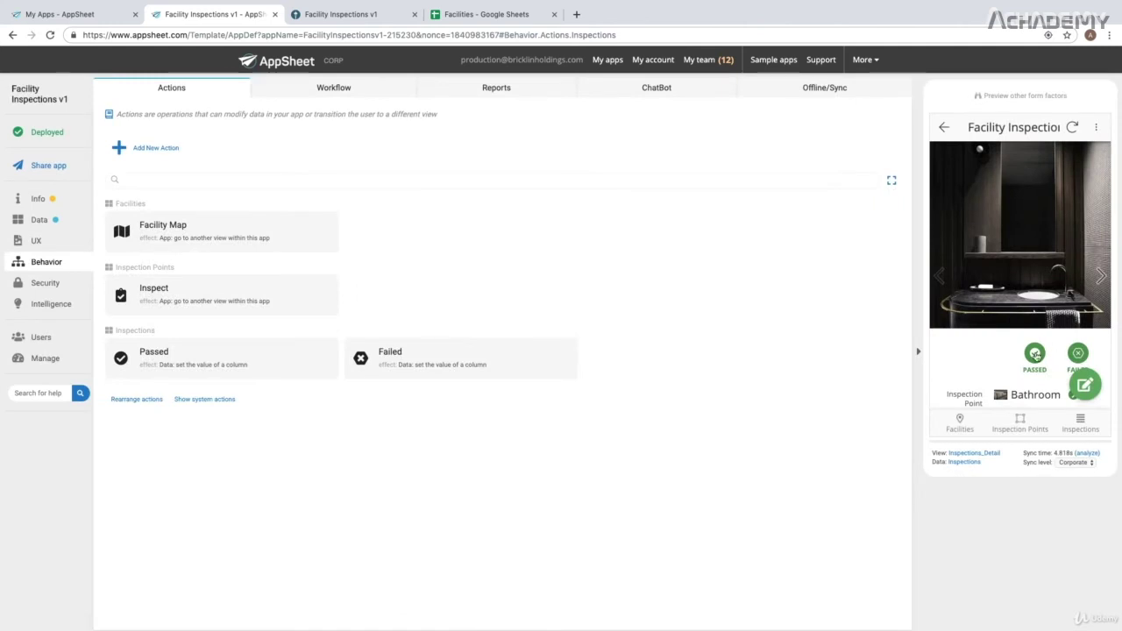
Test the Passed and Failed actions alternately on the Bathroom inspection in the preview, ending with Failed.
{"action": "scroll", "coordinate": [1021, 350], "scroll_direction": "down", "scroll_amount": 1}
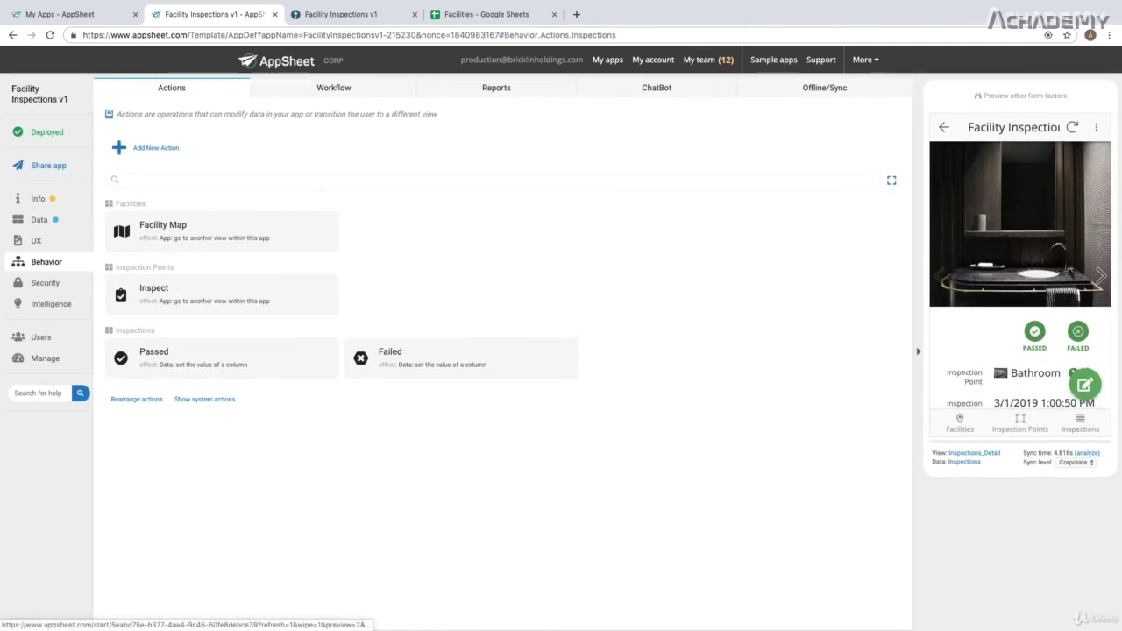
{"action": "scroll", "coordinate": [997, 311], "scroll_direction": "down", "scroll_amount": 2}
{"action": "scroll", "coordinate": [998, 318], "scroll_direction": "down", "scroll_amount": 5}
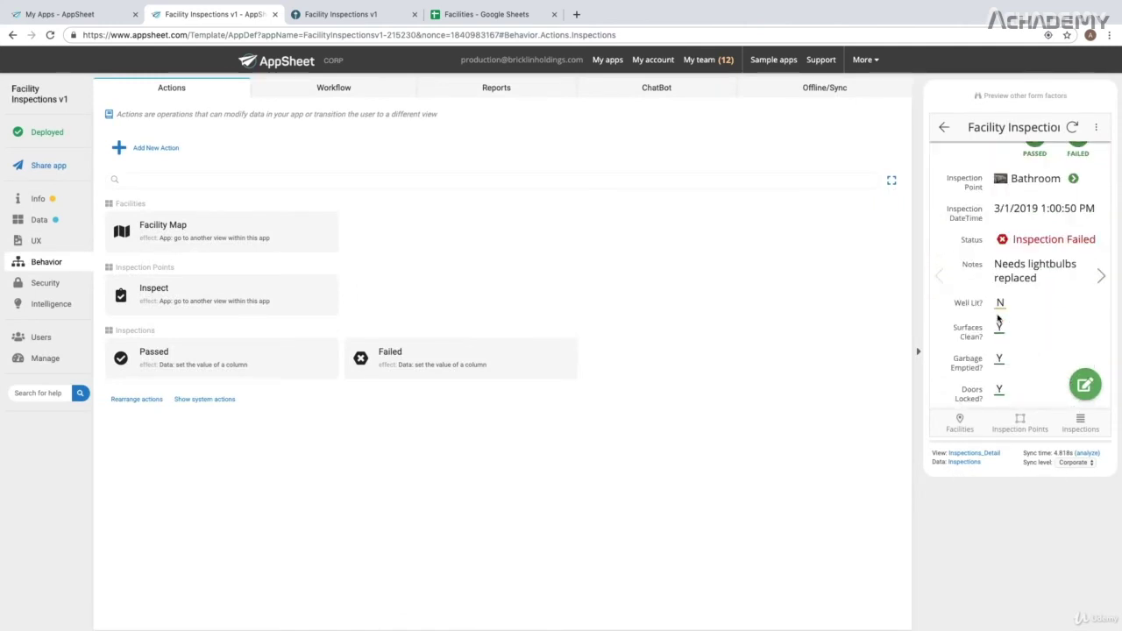
{"action": "left_click", "coordinate": [1034, 158]}
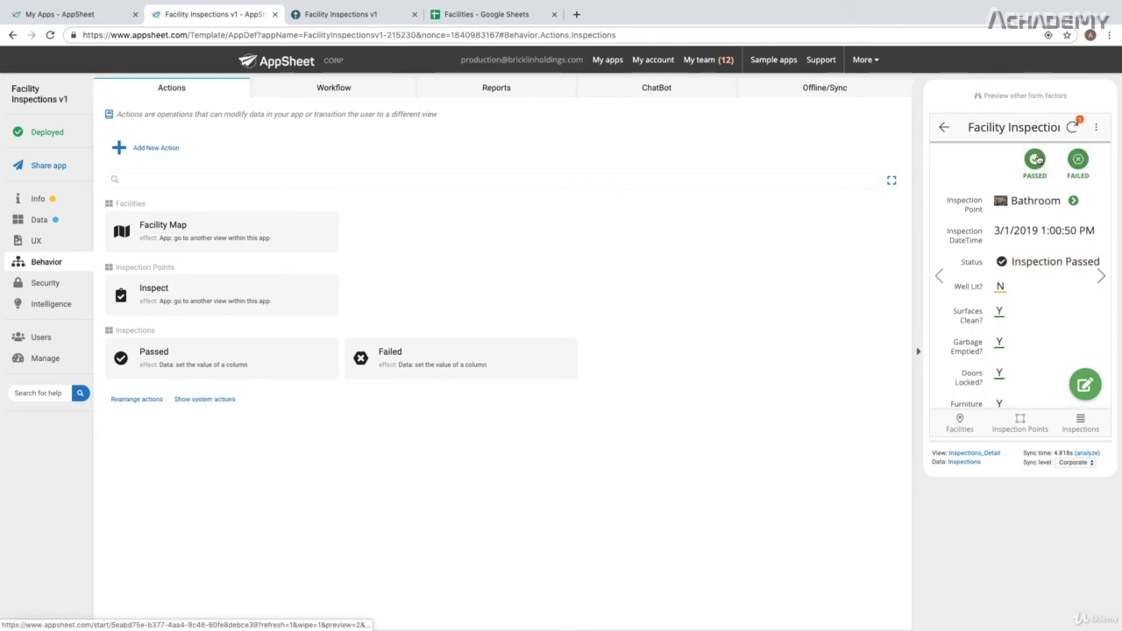
{"action": "left_click", "coordinate": [1078, 160]}
{"action": "left_click", "coordinate": [1034, 159]}
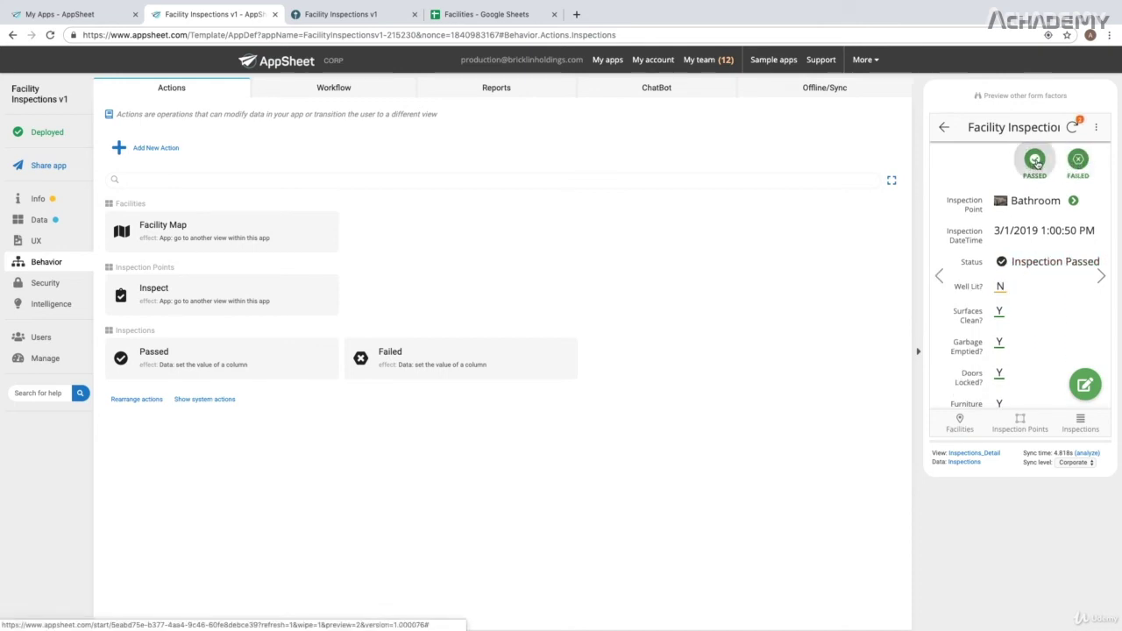
{"action": "left_click", "coordinate": [1078, 159]}
{"action": "left_click", "coordinate": [1039, 159]}
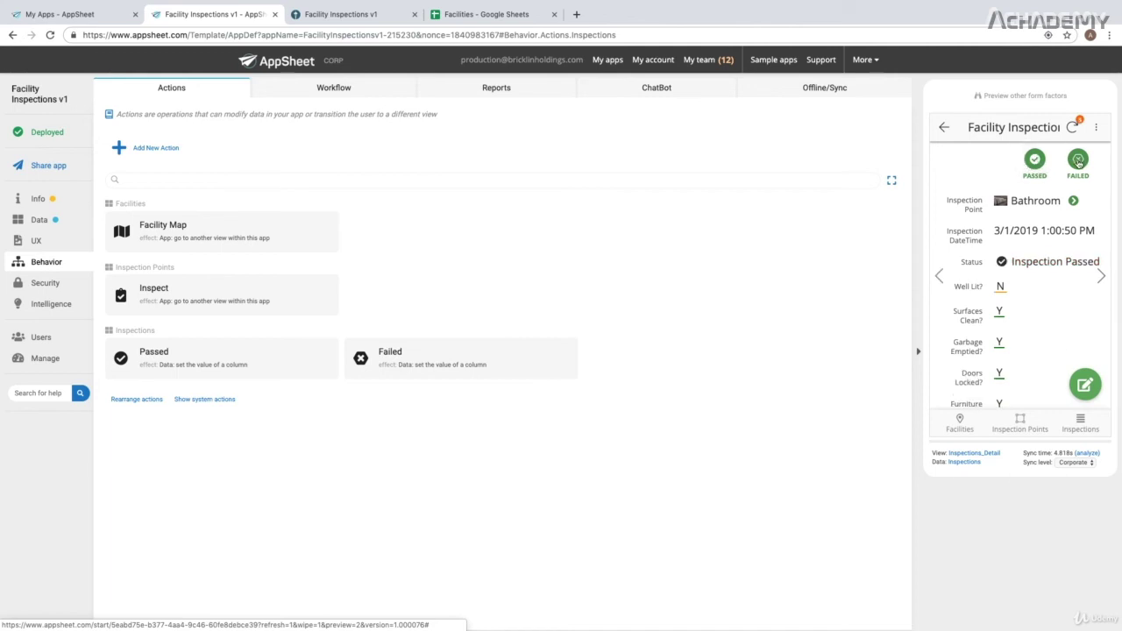
{"action": "left_click", "coordinate": [1077, 161]}
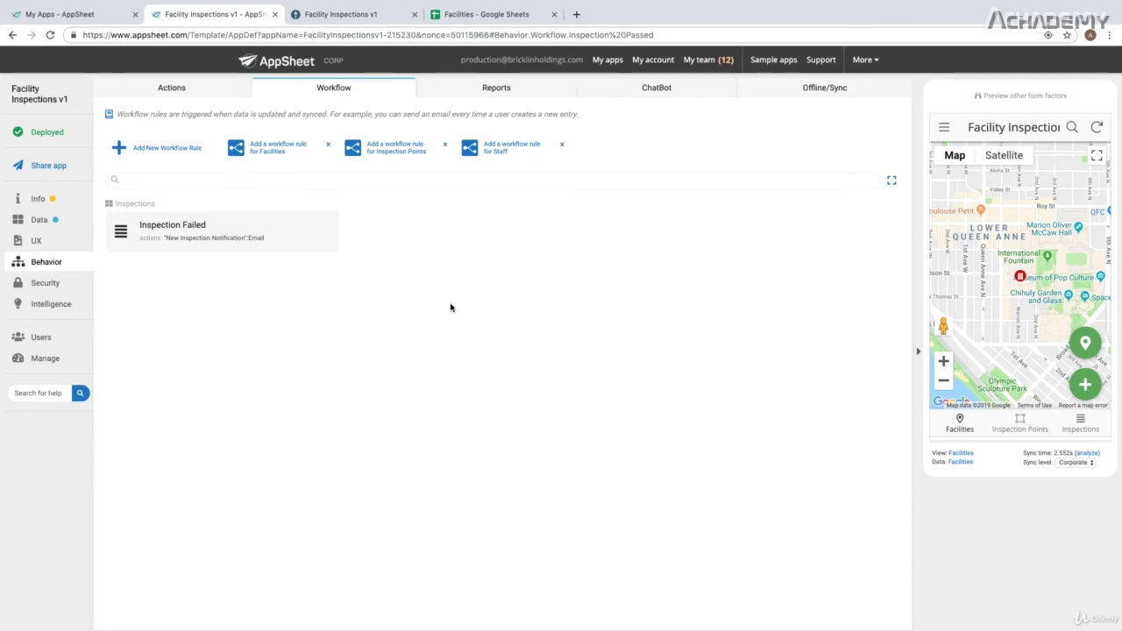
Review the Inspection Failed workflow rule's trigger, condition, email recipients and default content setting.
{"action": "left_click", "coordinate": [279, 229]}
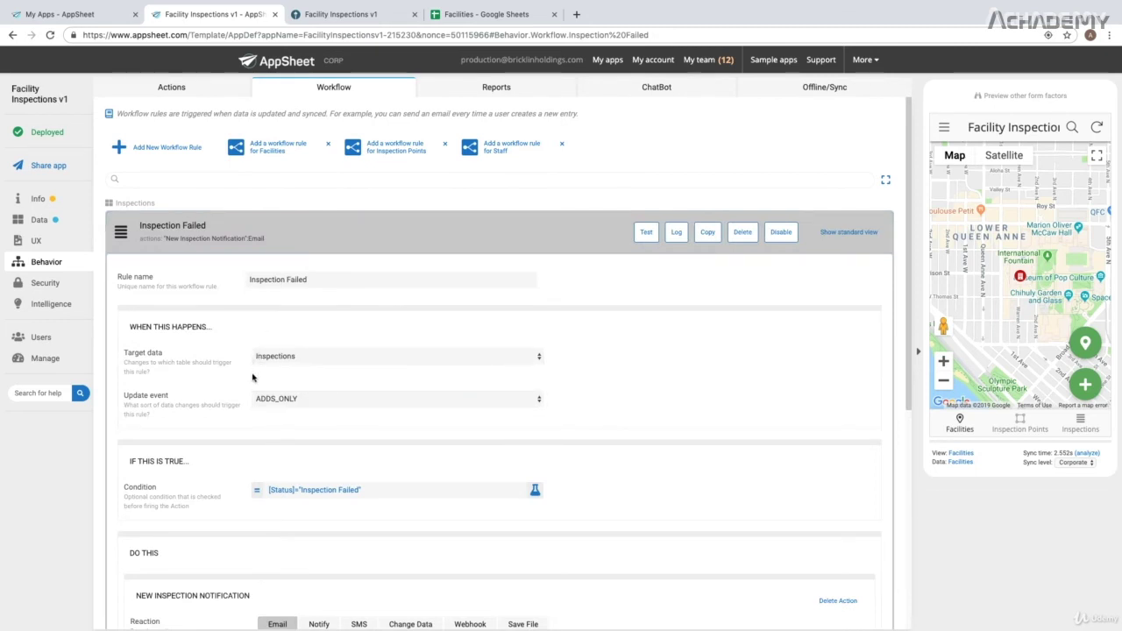
{"action": "scroll", "coordinate": [210, 411], "scroll_direction": "down", "scroll_amount": 1}
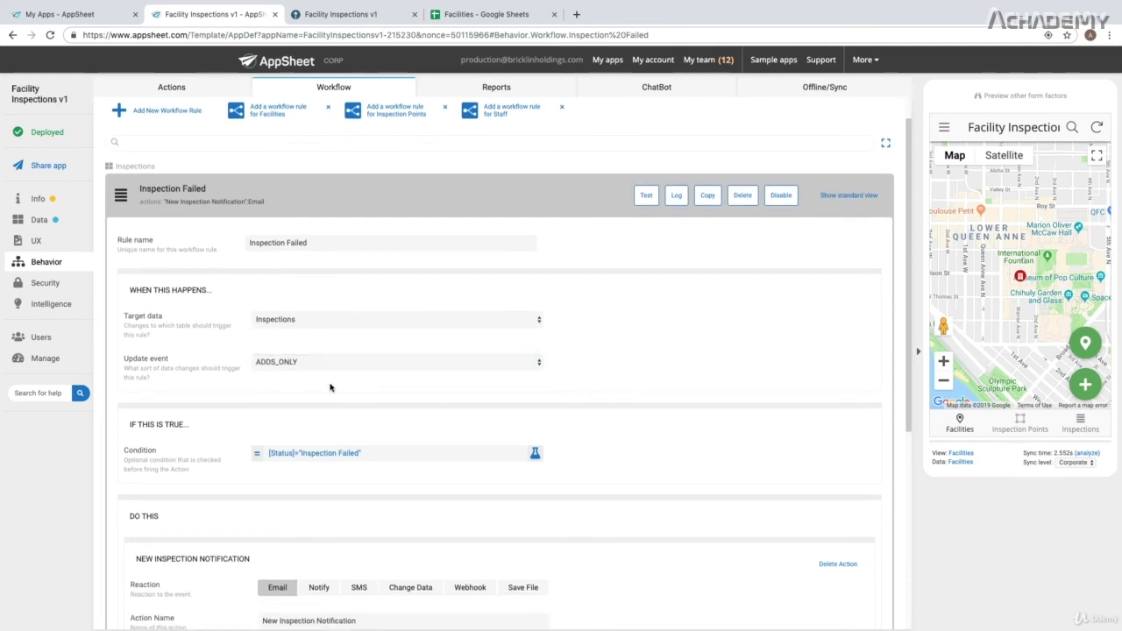
{"action": "scroll", "coordinate": [306, 418], "scroll_direction": "down", "scroll_amount": 1}
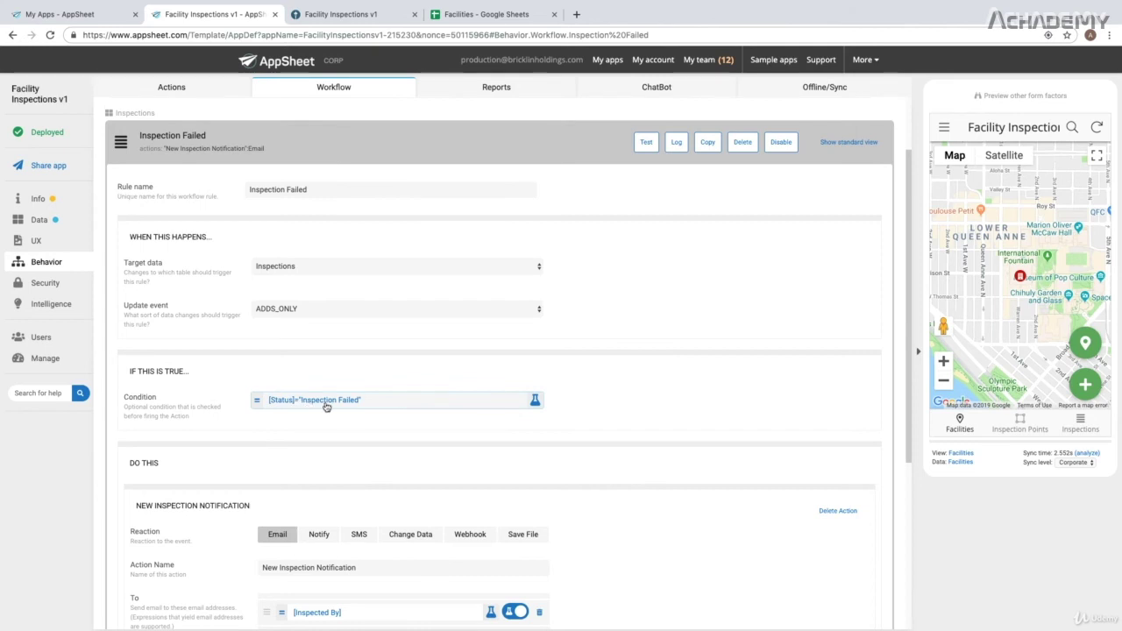
{"action": "scroll", "coordinate": [322, 456], "scroll_direction": "down", "scroll_amount": 3}
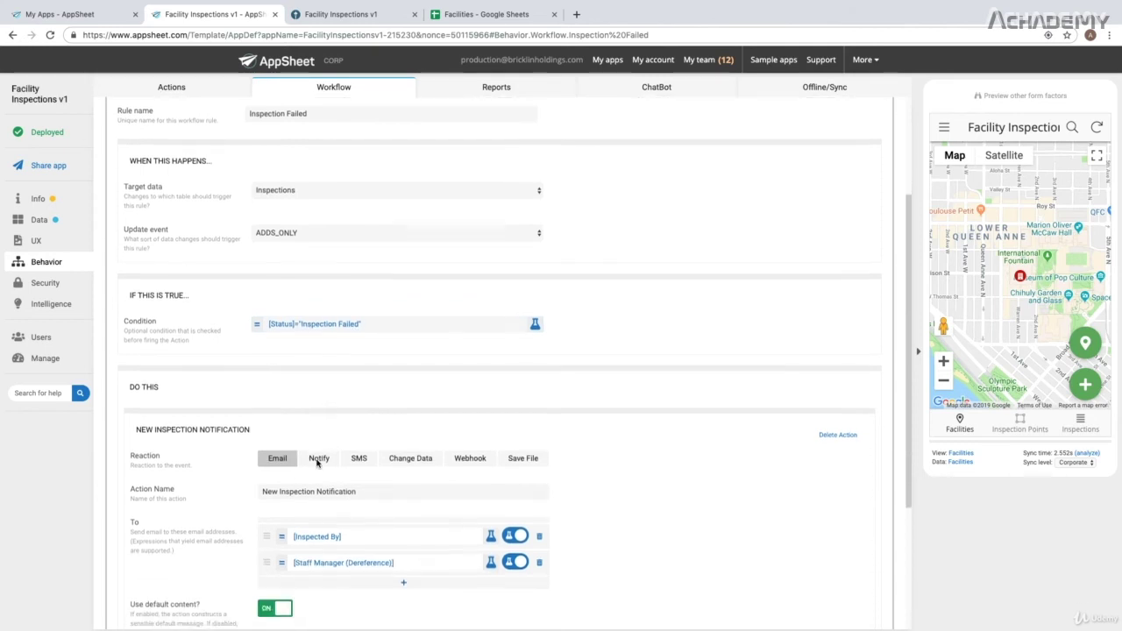
{"action": "scroll", "coordinate": [279, 424], "scroll_direction": "down", "scroll_amount": 2}
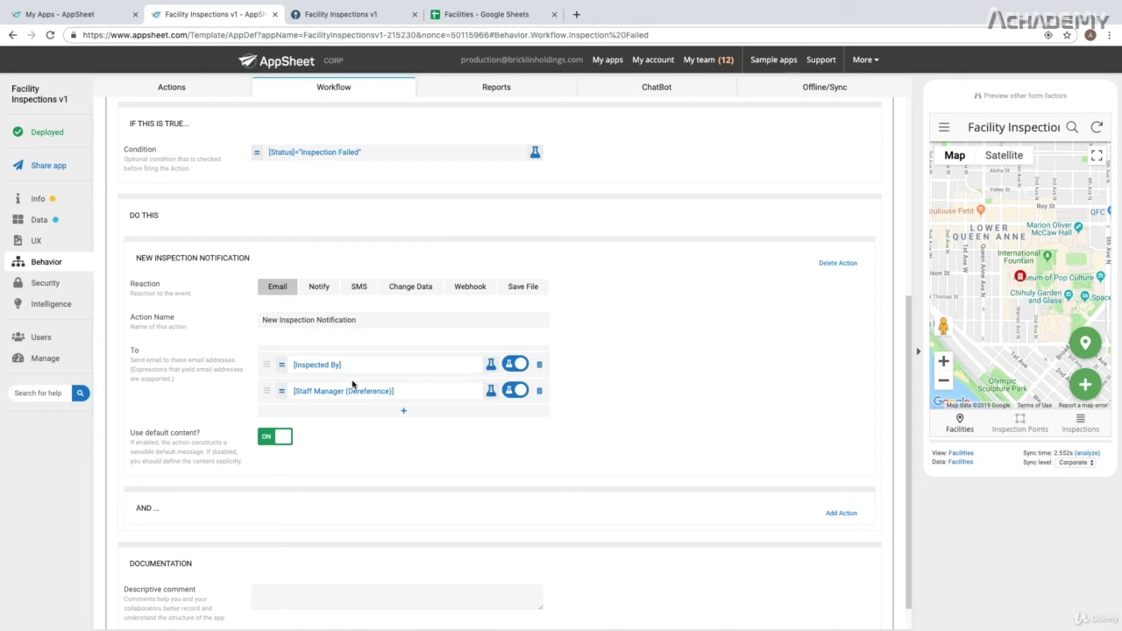
{"action": "scroll", "coordinate": [355, 384], "scroll_direction": "down", "scroll_amount": 1}
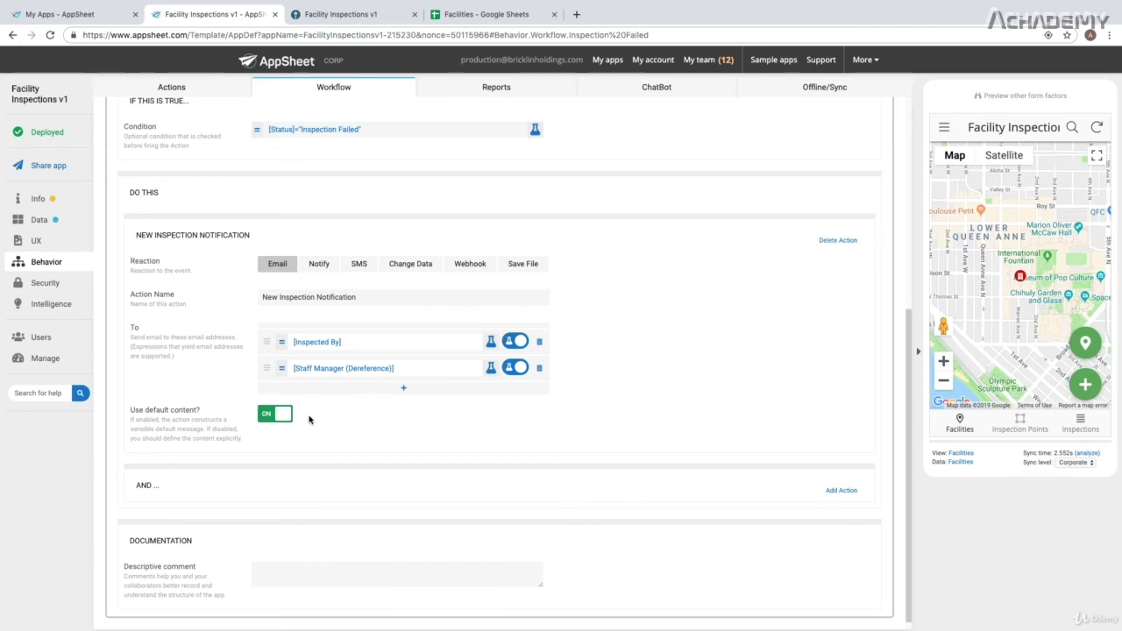
{"action": "left_click", "coordinate": [199, 230]}
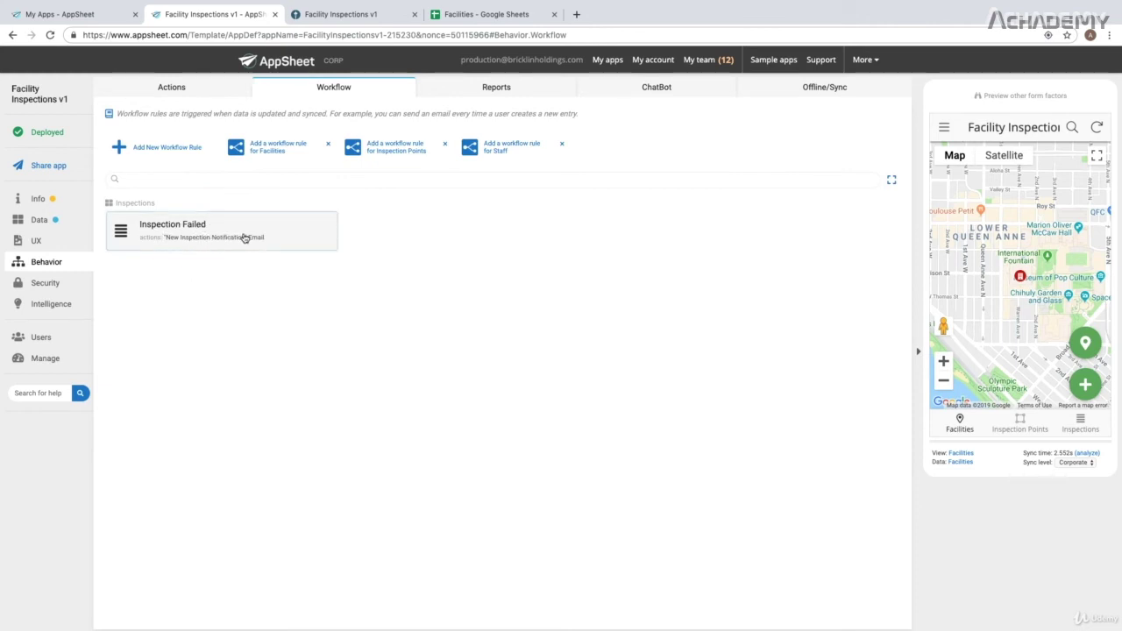
Add a new workflow rule and name it Inspection Passed.
{"action": "left_click", "coordinate": [169, 151]}
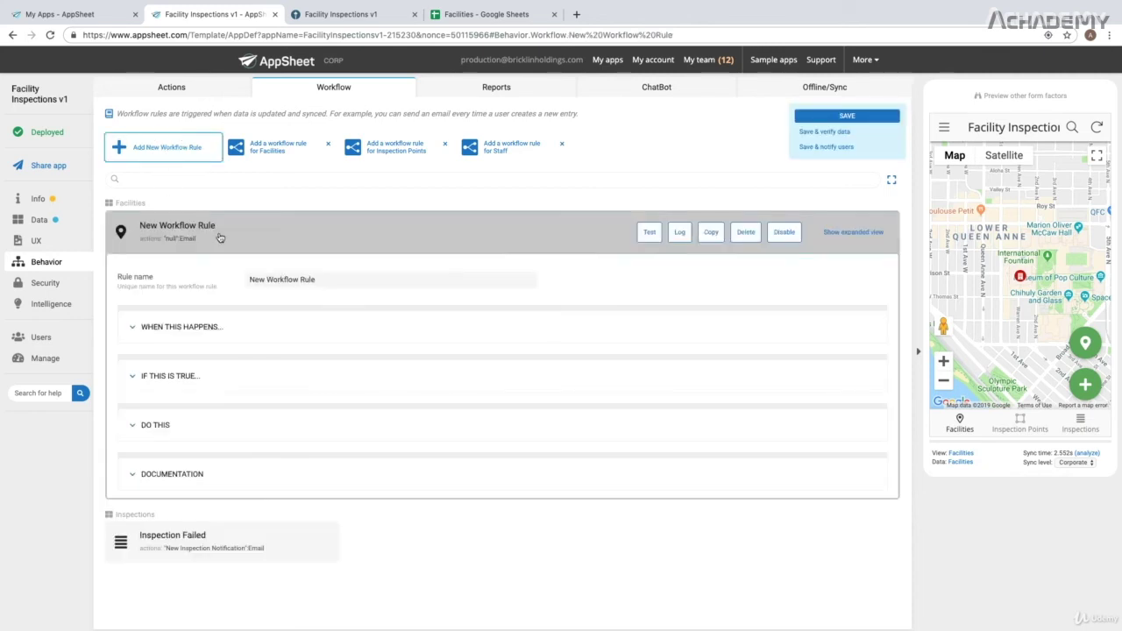
{"action": "double_click", "coordinate": [305, 280]}
{"action": "triple_click", "coordinate": [305, 280]}
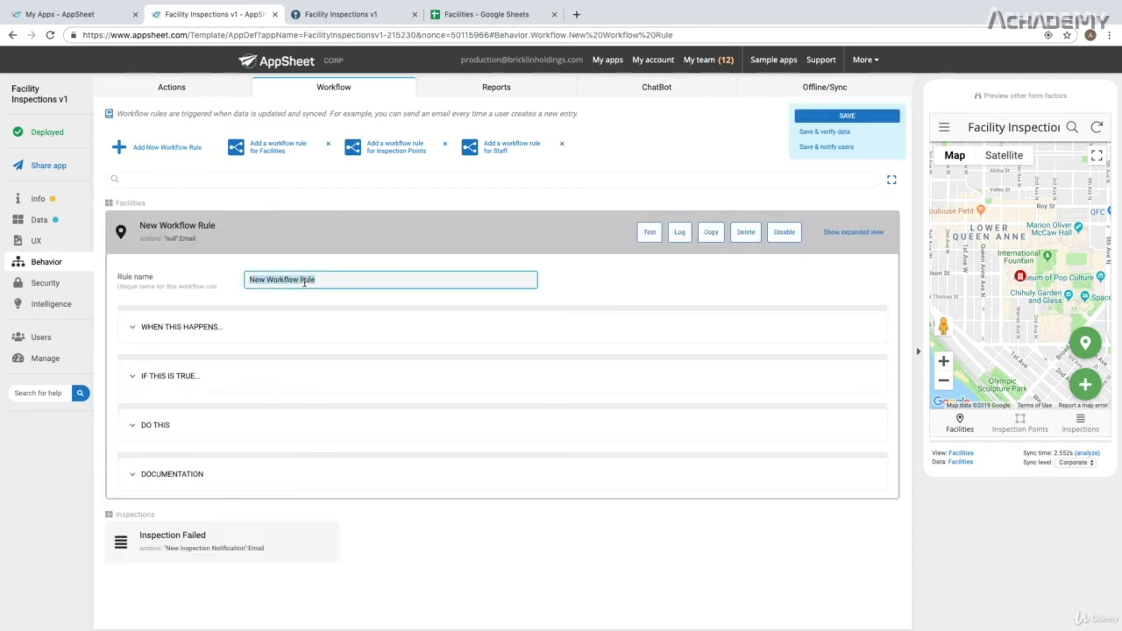
{"action": "type", "text": "Inspection Passed"}
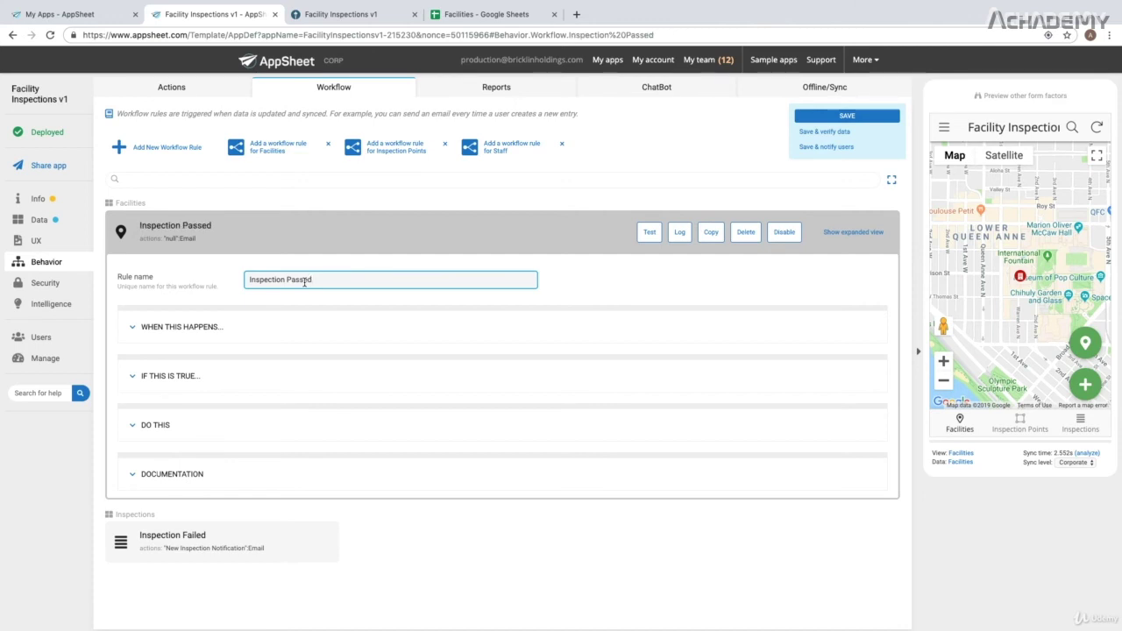
Make the Inspection Passed rule trigger on the Inspections table with the update event ADDS_ONLY.
{"action": "left_click", "coordinate": [291, 328]}
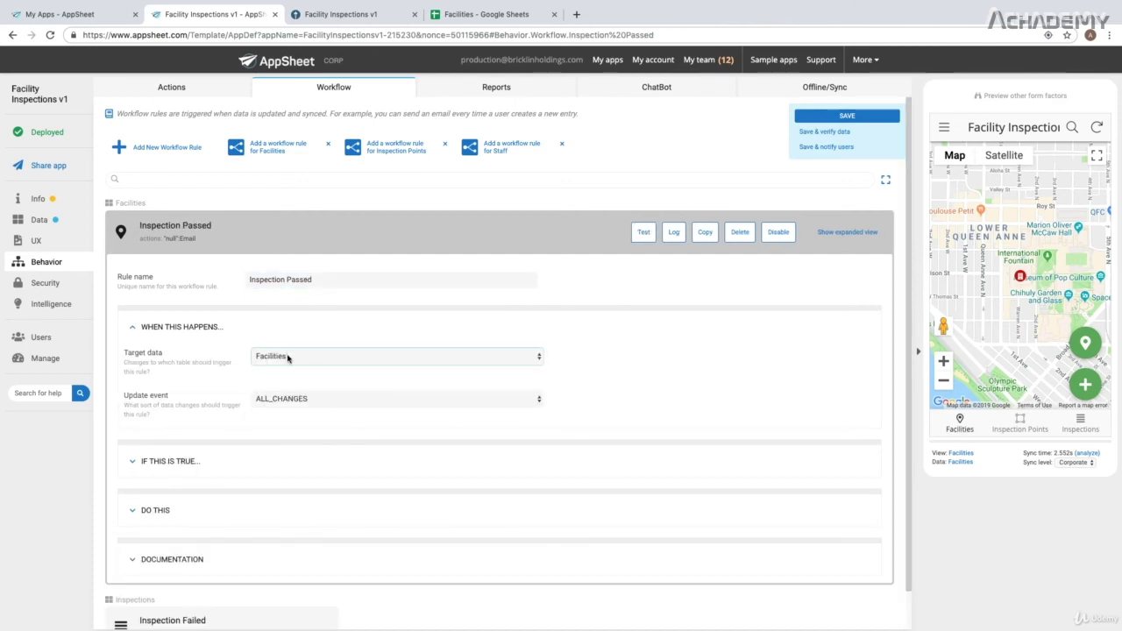
{"action": "left_click", "coordinate": [288, 357]}
{"action": "left_click", "coordinate": [286, 377]}
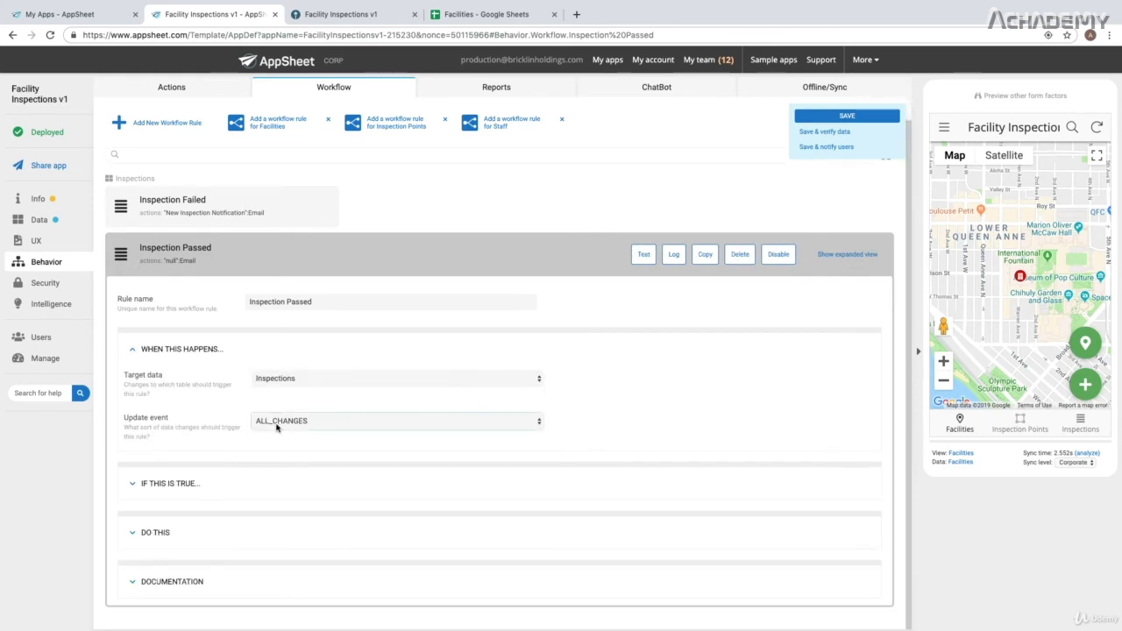
{"action": "left_click", "coordinate": [271, 422]}
{"action": "left_click", "coordinate": [278, 368]}
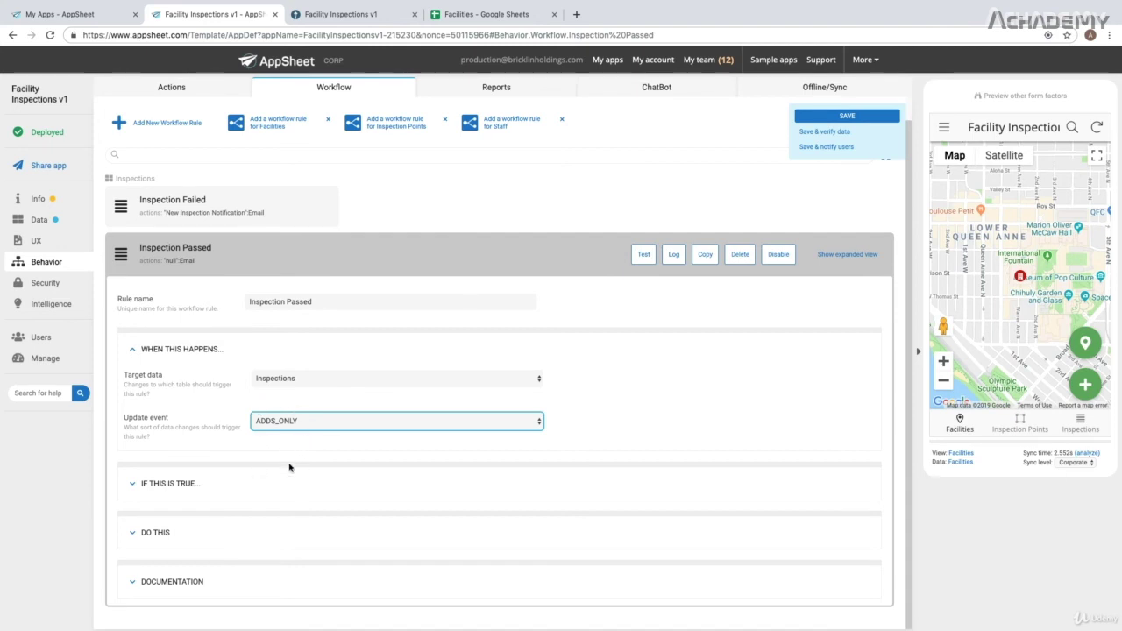
Set the Inspection Passed rule's condition to the expression [Status] = "Inspection Passed".
{"action": "left_click", "coordinate": [247, 487]}
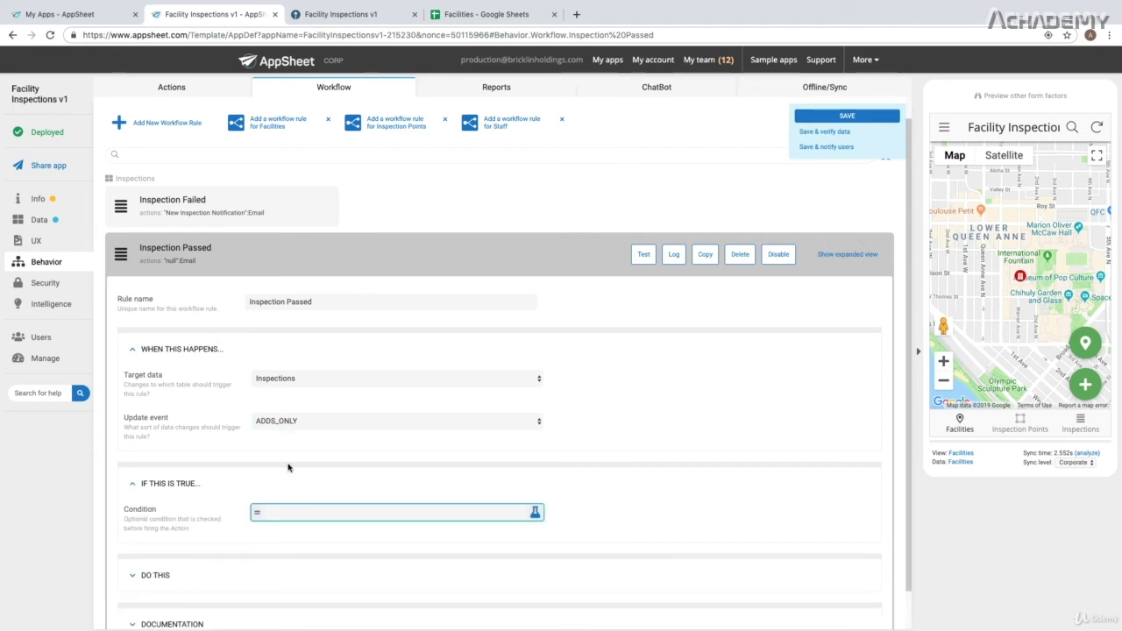
{"action": "left_click", "coordinate": [282, 516]}
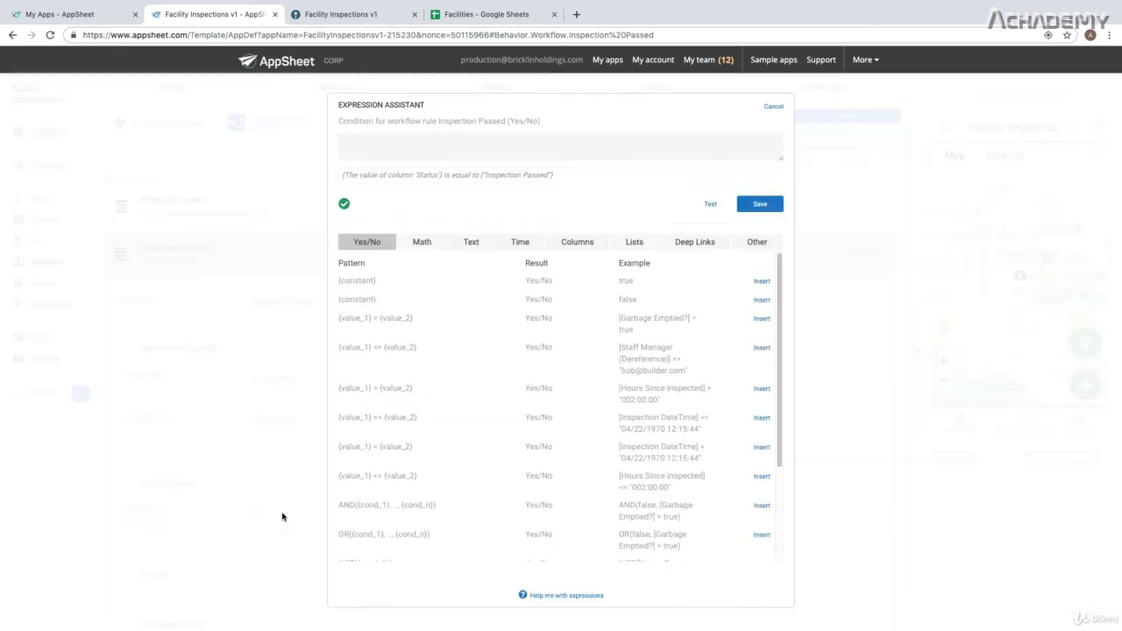
{"action": "left_click", "coordinate": [577, 242]}
{"action": "left_click", "coordinate": [761, 449]}
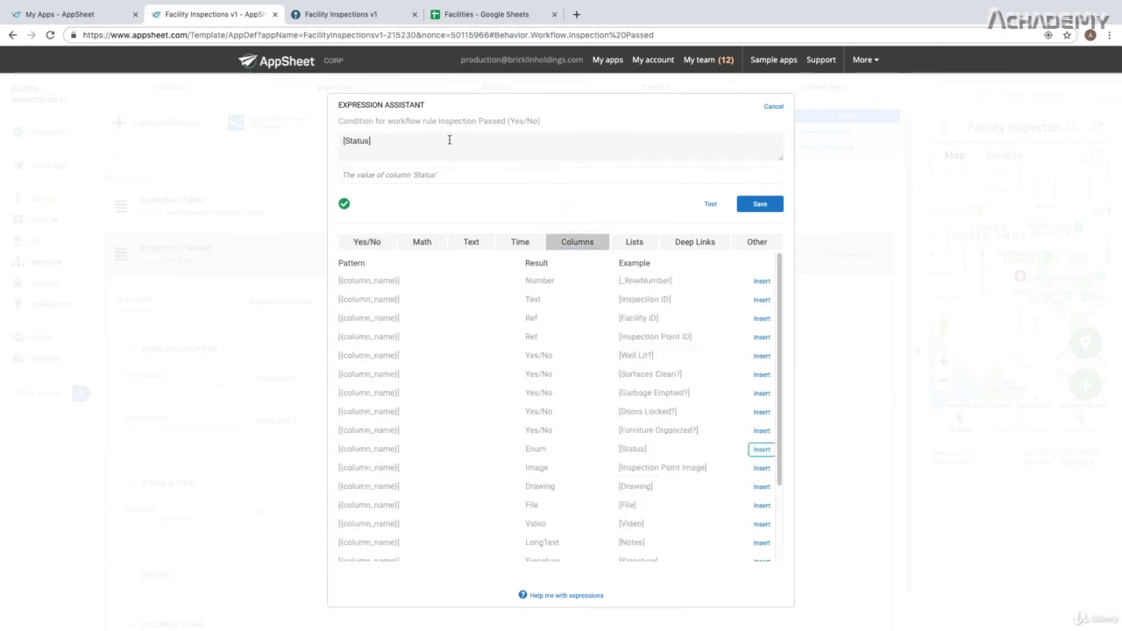
{"action": "left_click", "coordinate": [426, 141]}
{"action": "type", "text": "= \"Inspection Passed"}
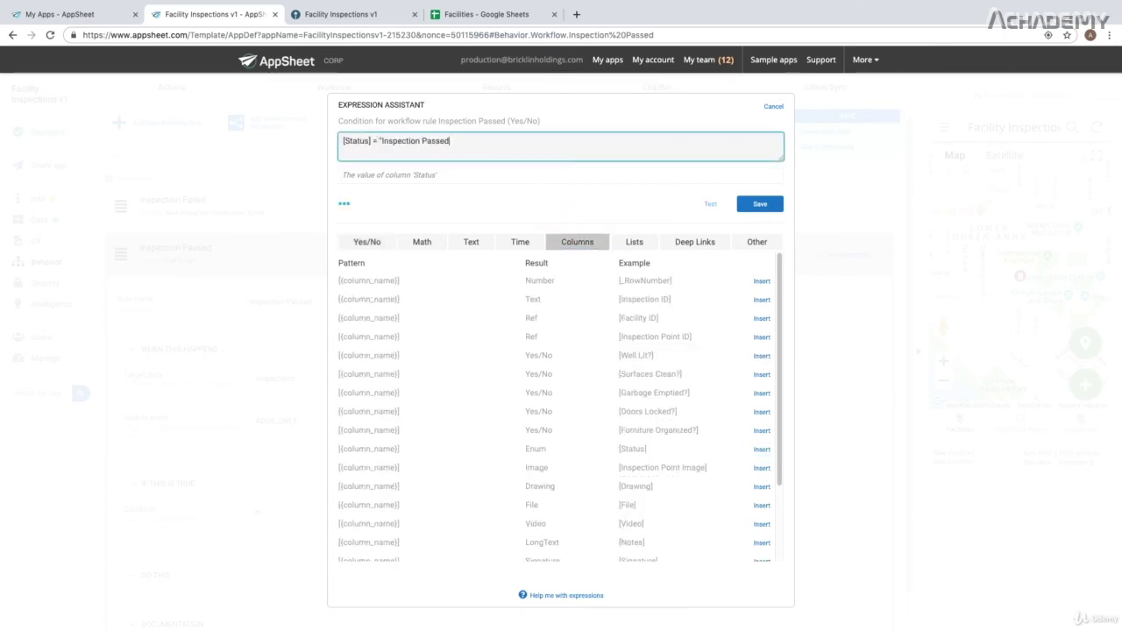
{"action": "left_click", "coordinate": [742, 207]}
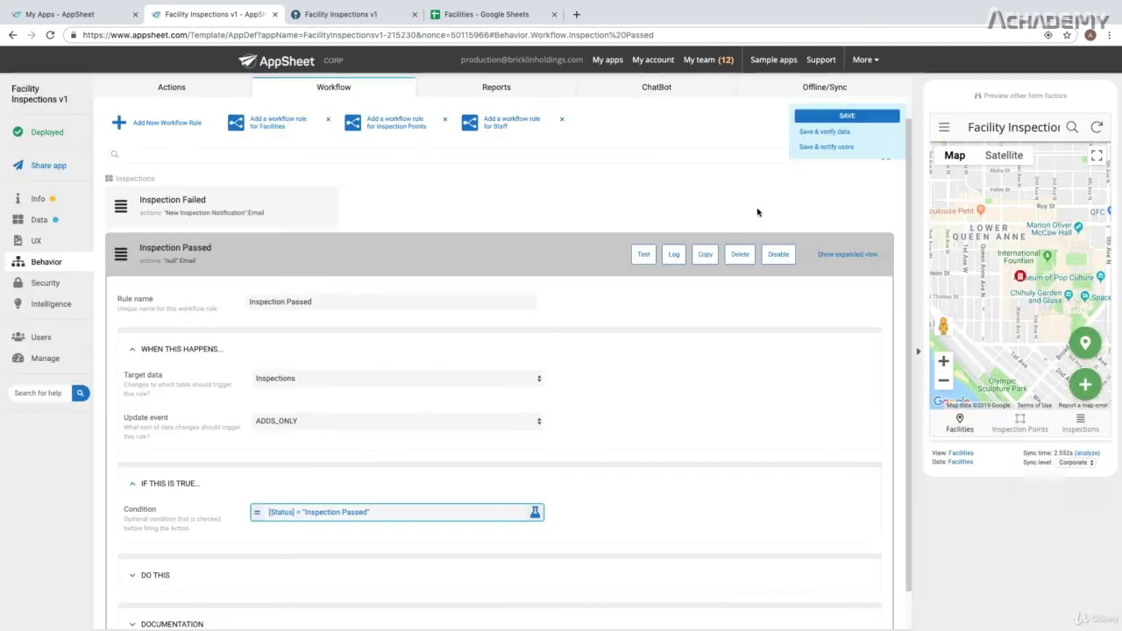
Add the expression [Inspected By] as an email recipient in the rule's first action.
{"action": "scroll", "coordinate": [467, 464], "scroll_direction": "down", "scroll_amount": 1}
{"action": "left_click", "coordinate": [380, 533]}
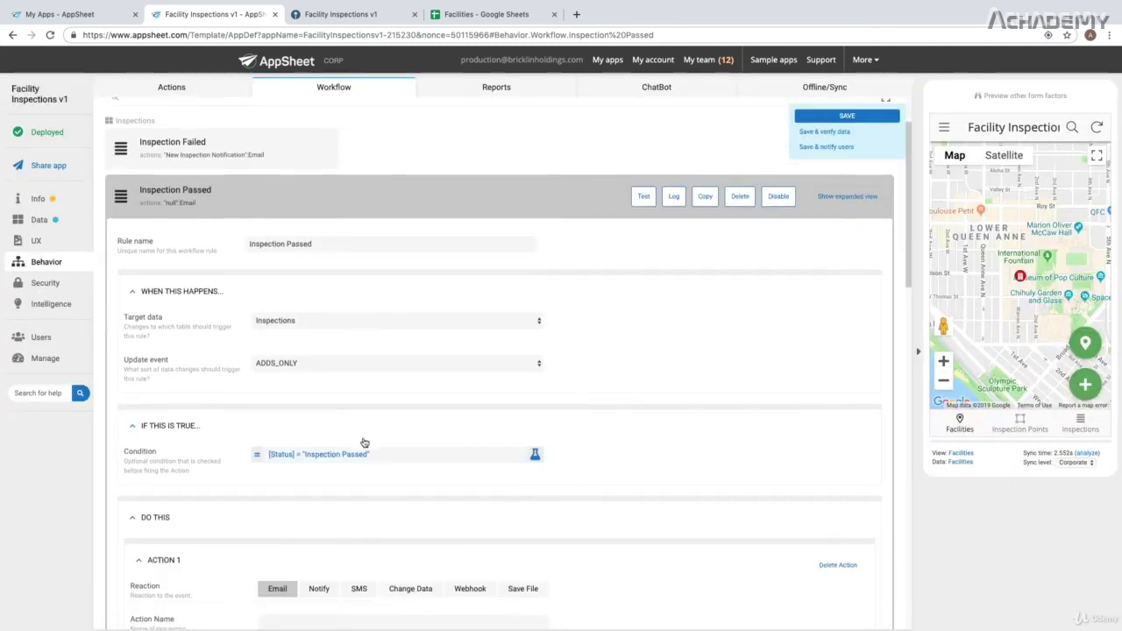
{"action": "scroll", "coordinate": [264, 443], "scroll_direction": "down", "scroll_amount": 3}
{"action": "left_click", "coordinate": [403, 484]}
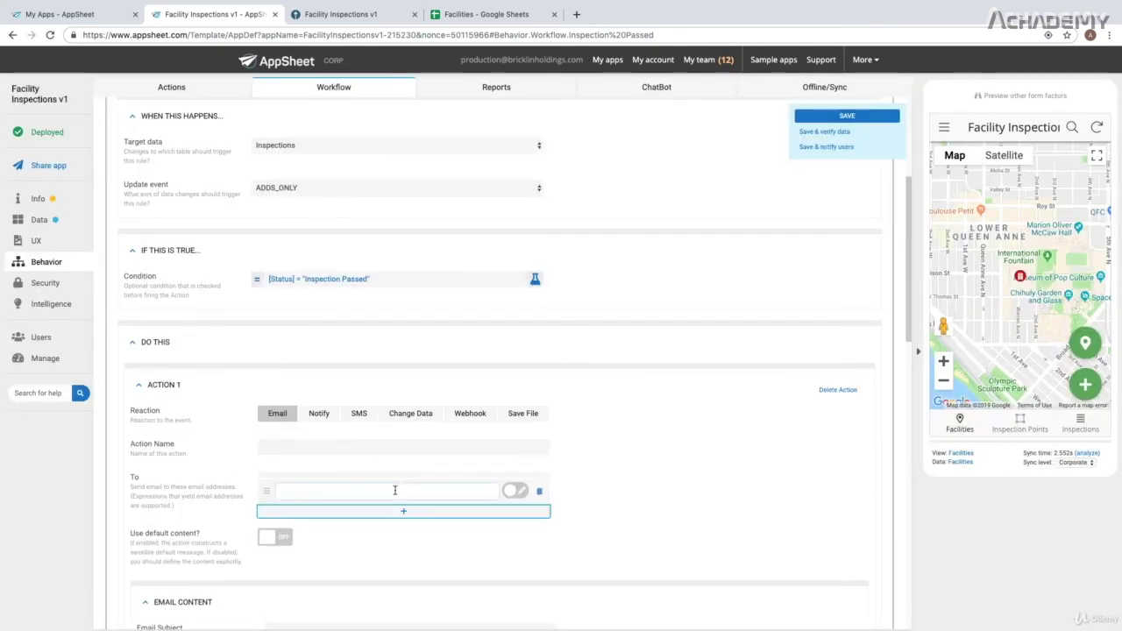
{"action": "left_click", "coordinate": [511, 494]}
{"action": "left_click", "coordinate": [488, 492]}
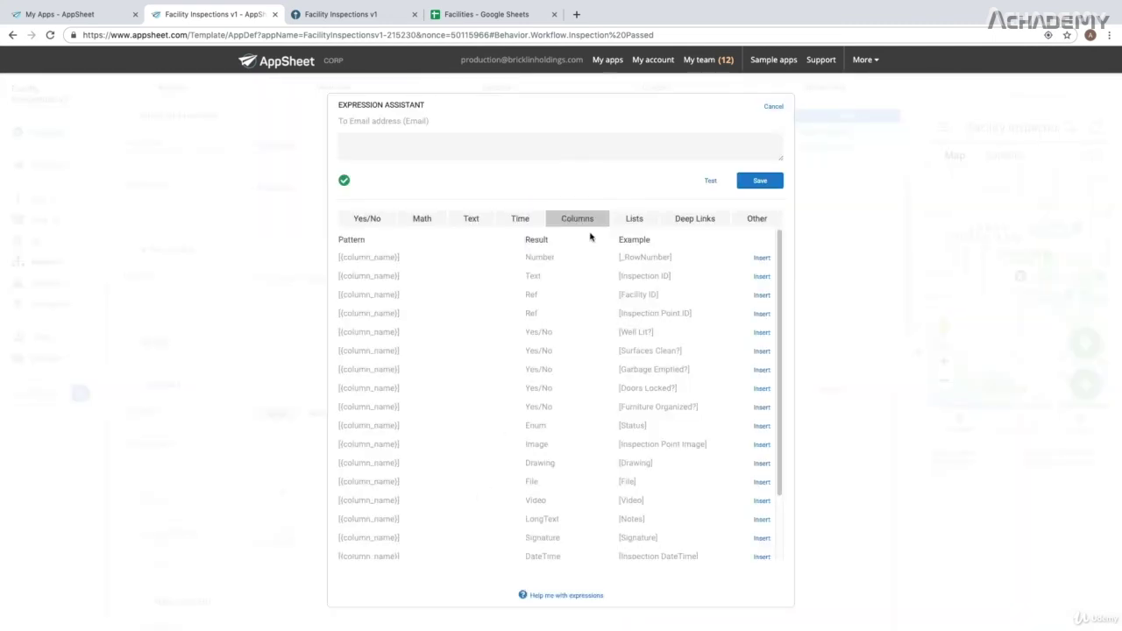
{"action": "scroll", "coordinate": [646, 485], "scroll_direction": "down", "scroll_amount": 2}
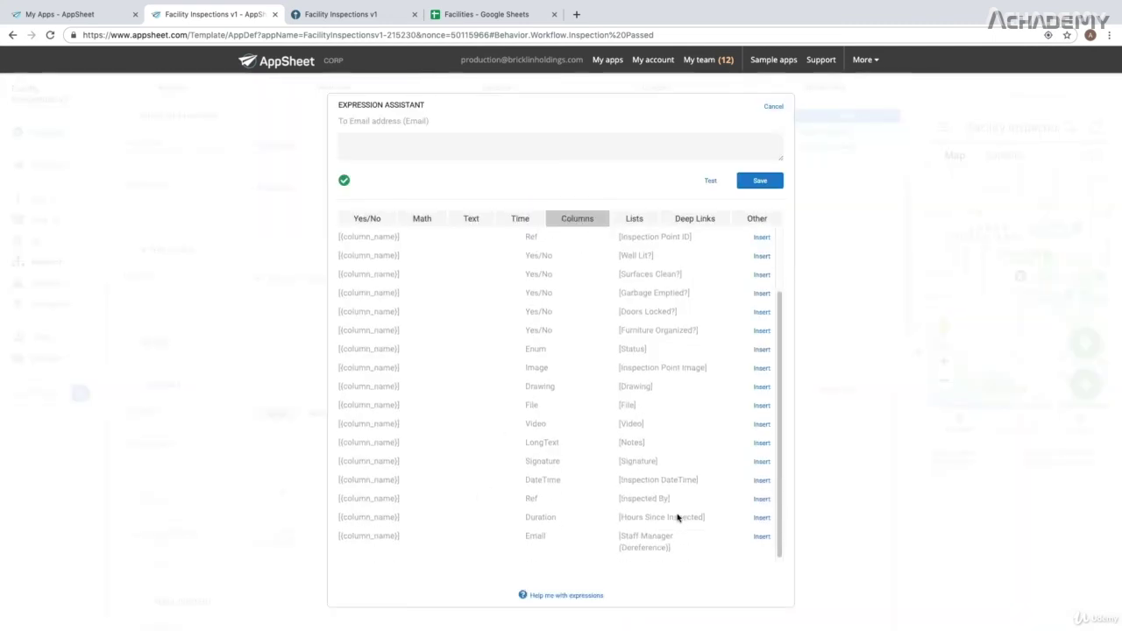
{"action": "left_click", "coordinate": [762, 499]}
{"action": "left_click", "coordinate": [758, 203]}
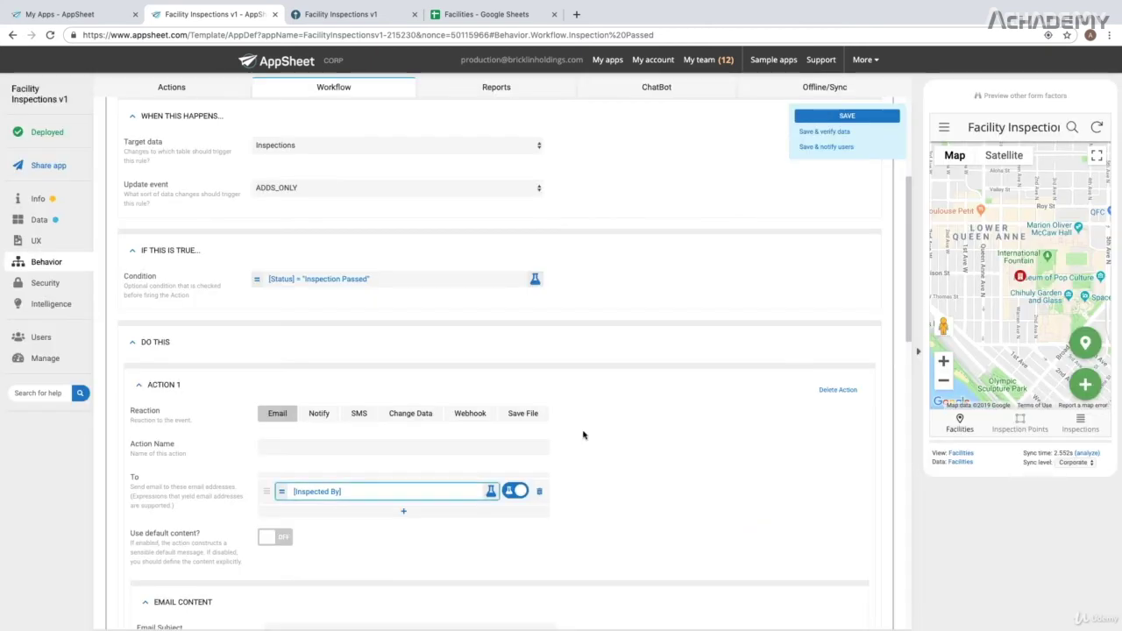
Add the expression [Staff Manager (Dereference)] as the second recipient of the rule's email.
{"action": "left_click", "coordinate": [515, 517]}
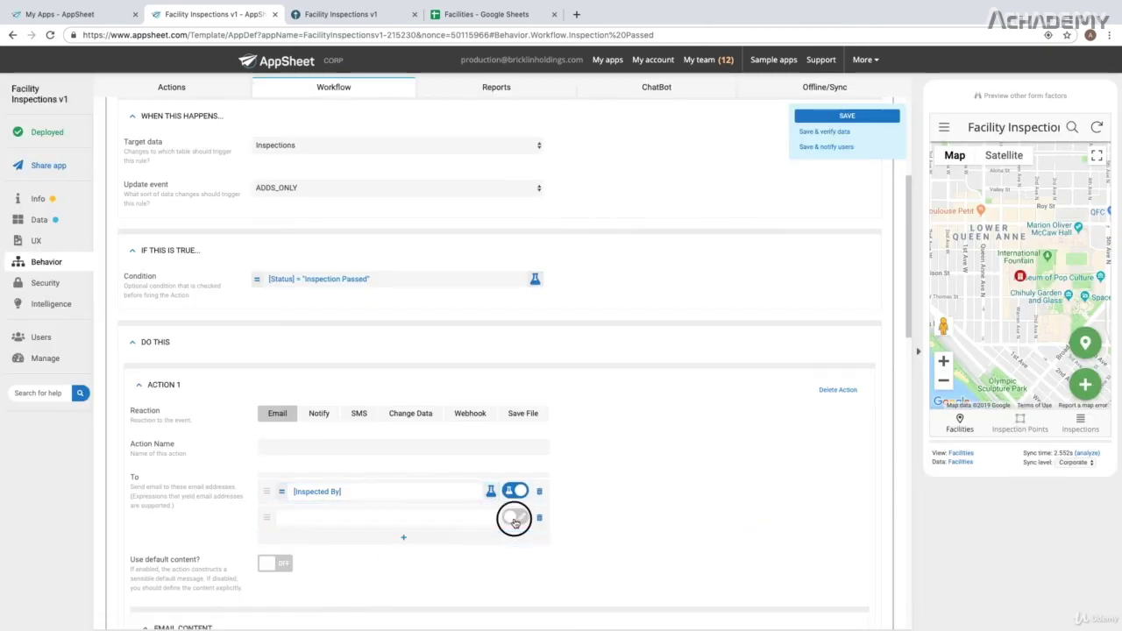
{"action": "left_click", "coordinate": [491, 517]}
{"action": "scroll", "coordinate": [513, 507], "scroll_direction": "down", "scroll_amount": 3}
{"action": "left_click", "coordinate": [762, 533]}
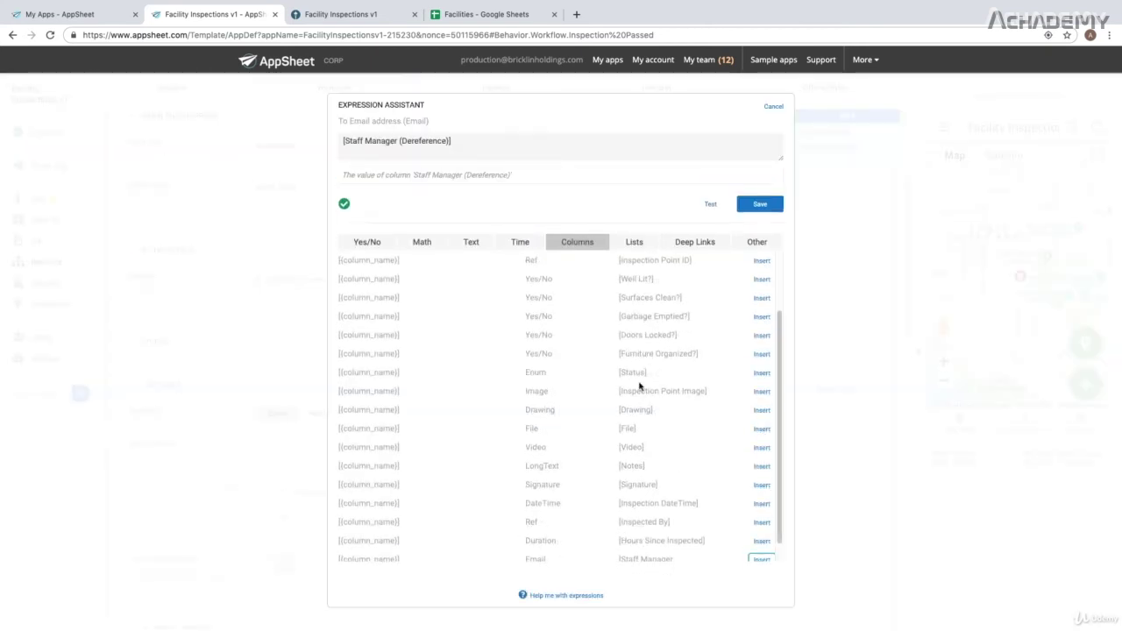
{"action": "left_click", "coordinate": [749, 207]}
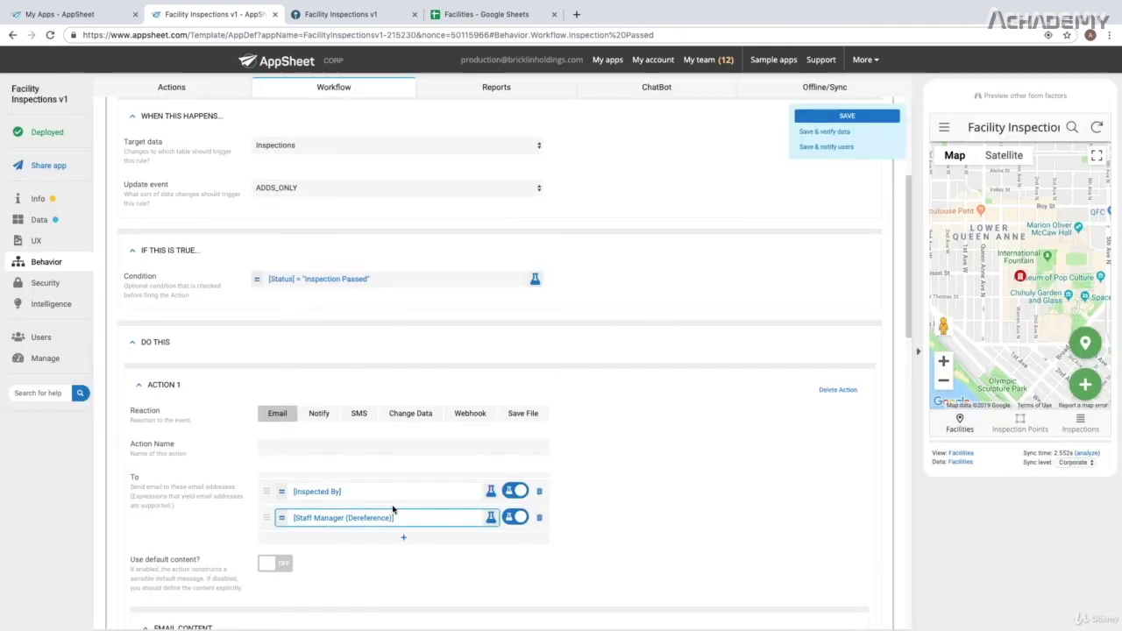
Turn on default content for the rule's email and save the app.
{"action": "scroll", "coordinate": [204, 557], "scroll_direction": "down", "scroll_amount": 1}
{"action": "scroll", "coordinate": [204, 557], "scroll_direction": "down", "scroll_amount": 1}
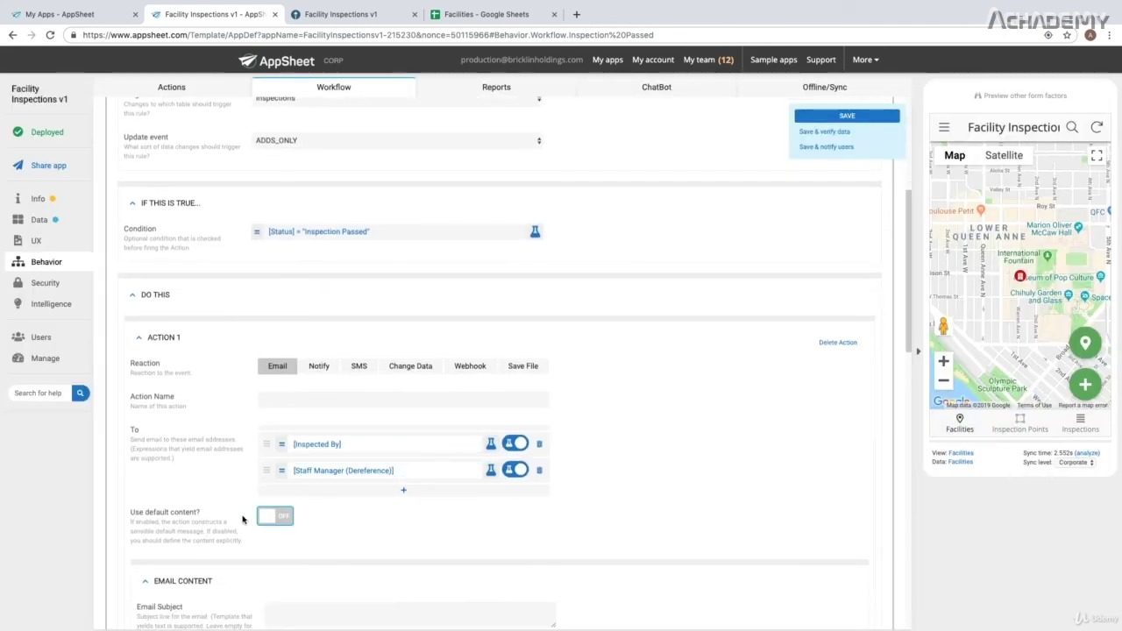
{"action": "left_click", "coordinate": [269, 517]}
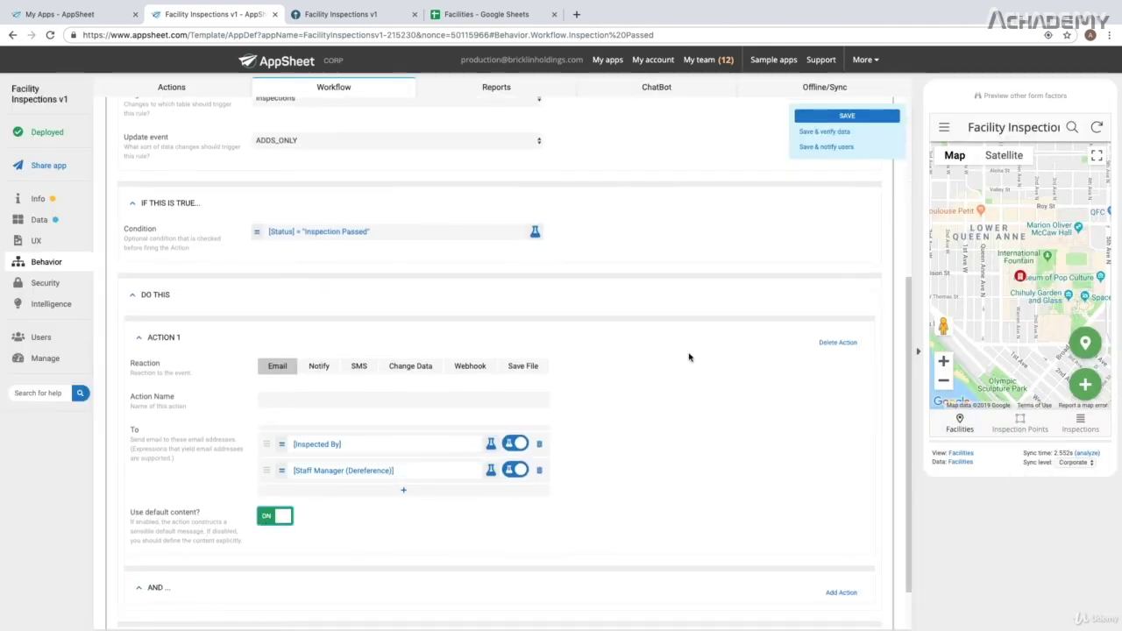
{"action": "scroll", "coordinate": [689, 357], "scroll_direction": "up", "scroll_amount": 1}
{"action": "left_click", "coordinate": [838, 114]}
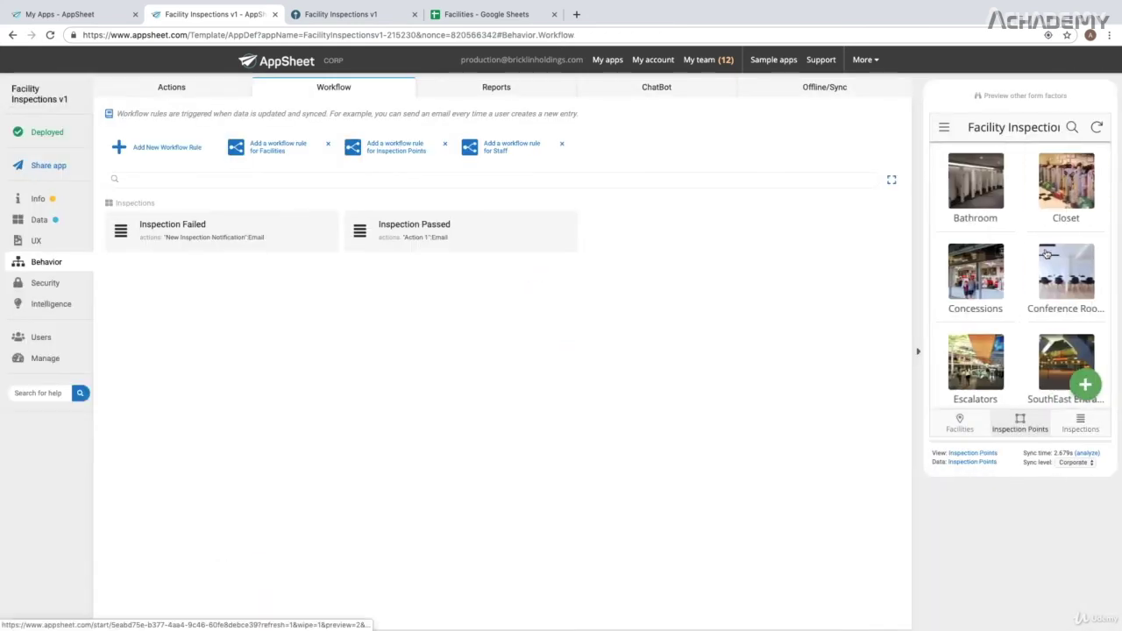
Start a Bathroom inspection in the preview, answer Y to every question, and set its status to Inspection Passed.
{"action": "left_click", "coordinate": [975, 184]}
{"action": "left_click", "coordinate": [1077, 303]}
{"action": "left_click", "coordinate": [1043, 267]}
{"action": "left_click", "coordinate": [1043, 330]}
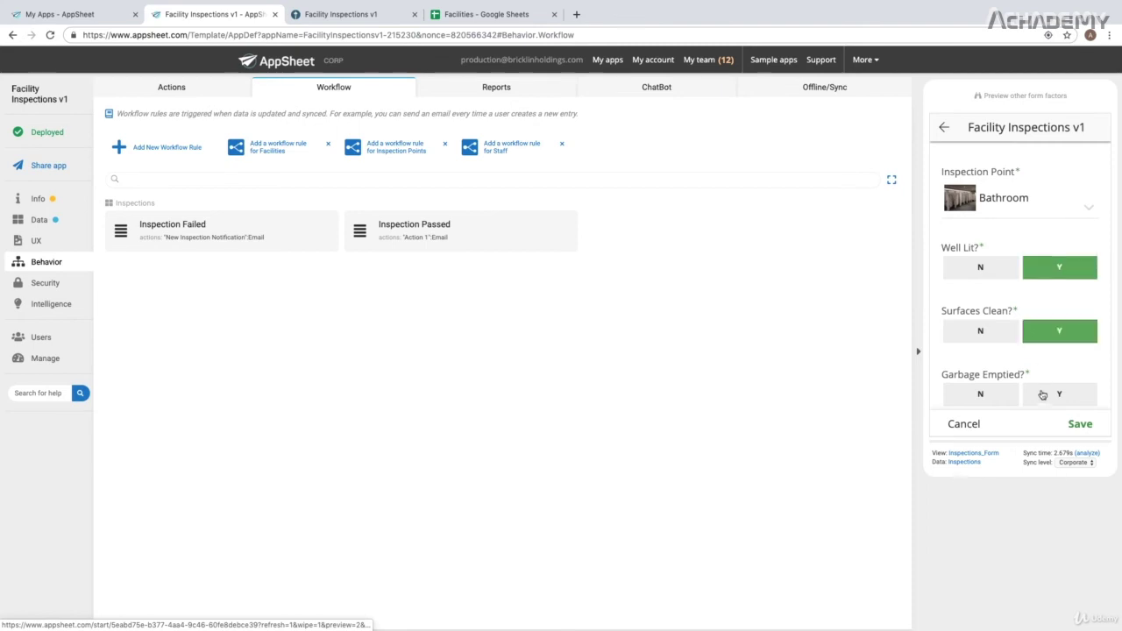
{"action": "left_click", "coordinate": [1042, 394]}
{"action": "scroll", "coordinate": [1039, 351], "scroll_direction": "down", "scroll_amount": 2}
{"action": "left_click", "coordinate": [1039, 188]}
{"action": "left_click", "coordinate": [1046, 246]}
{"action": "left_click", "coordinate": [1023, 337]}
{"action": "scroll", "coordinate": [1008, 342], "scroll_direction": "down", "scroll_amount": 1}
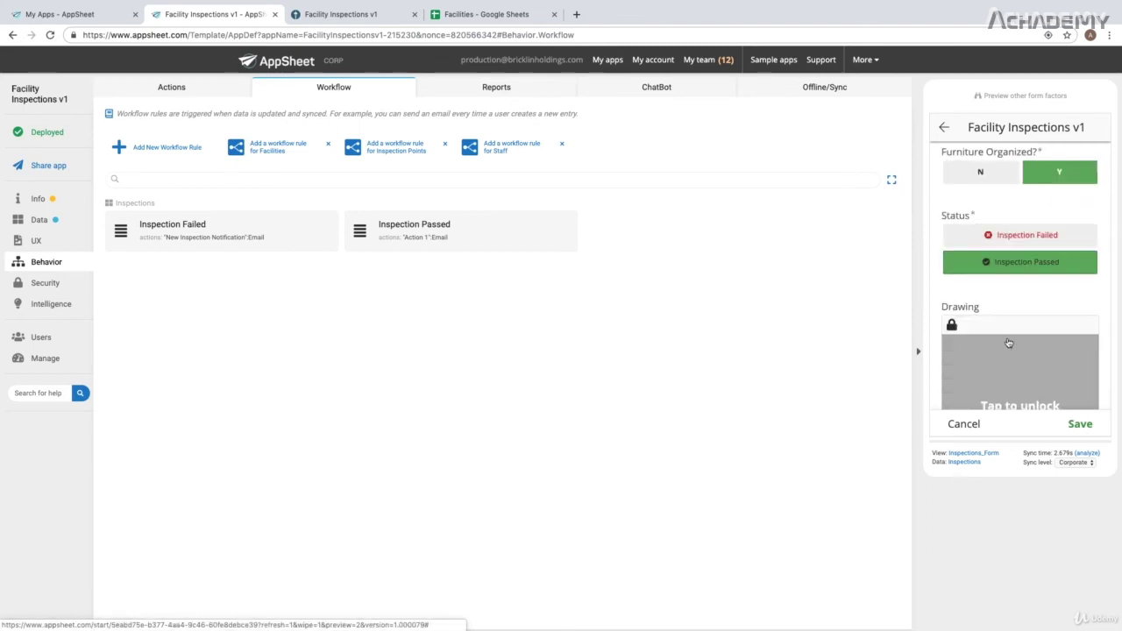
Sign and save the new Bathroom inspection, and sync the preview app.
{"action": "scroll", "coordinate": [1007, 342], "scroll_direction": "down", "scroll_amount": 4}
{"action": "left_click", "coordinate": [981, 243]}
{"action": "left_click_drag", "start_coordinate": [982, 242], "coordinate": [1095, 206]}
{"action": "left_click", "coordinate": [1080, 425]}
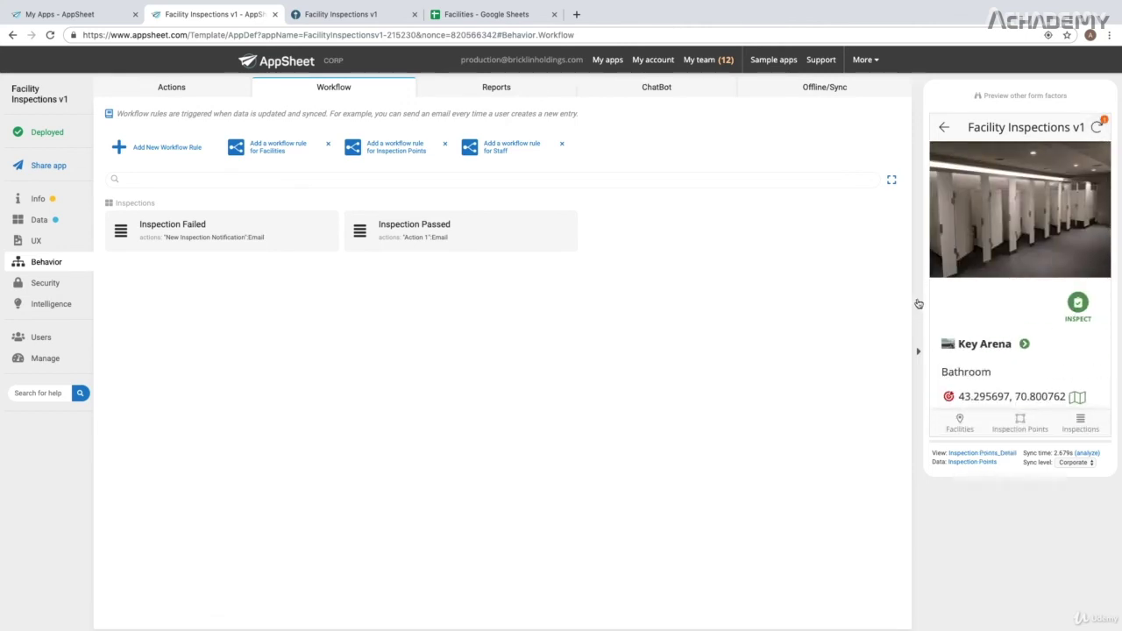
{"action": "left_click", "coordinate": [1097, 128]}
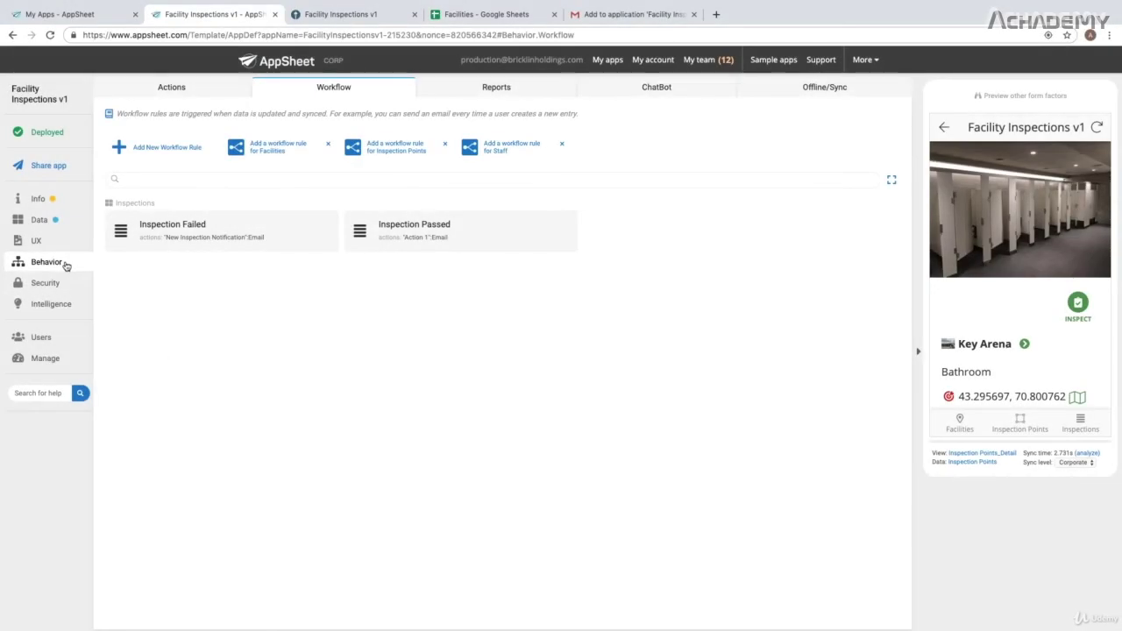
Examine the app's offline and sync settings, especially the app-to-cloud sync options.
{"action": "left_click", "coordinate": [824, 88]}
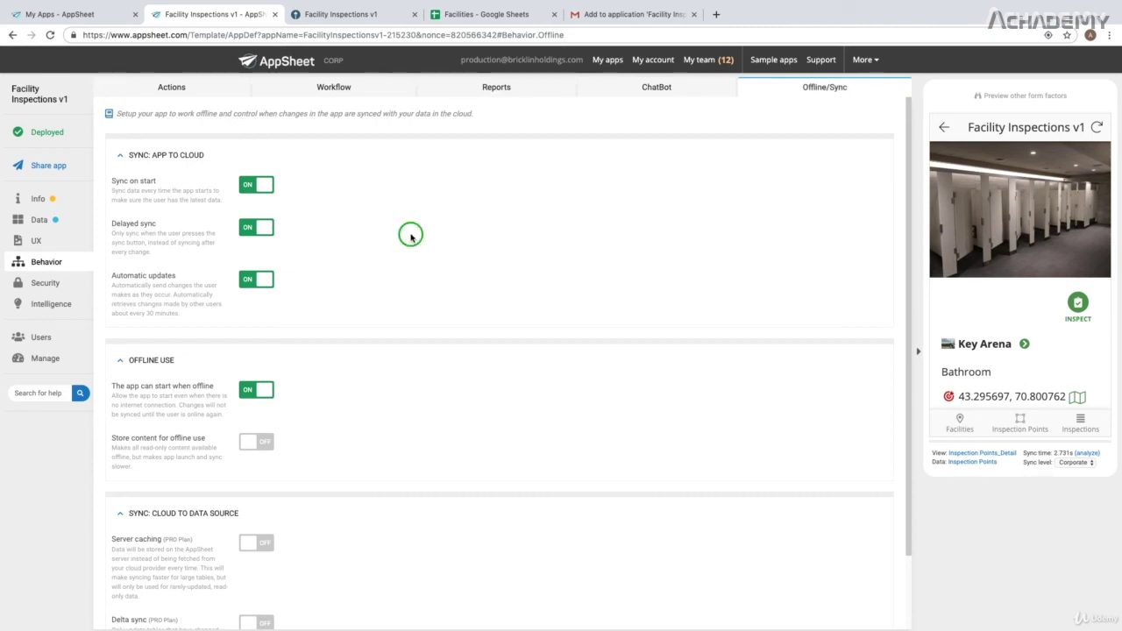
{"action": "right_click", "coordinate": [408, 234]}
{"action": "left_click", "coordinate": [383, 223]}
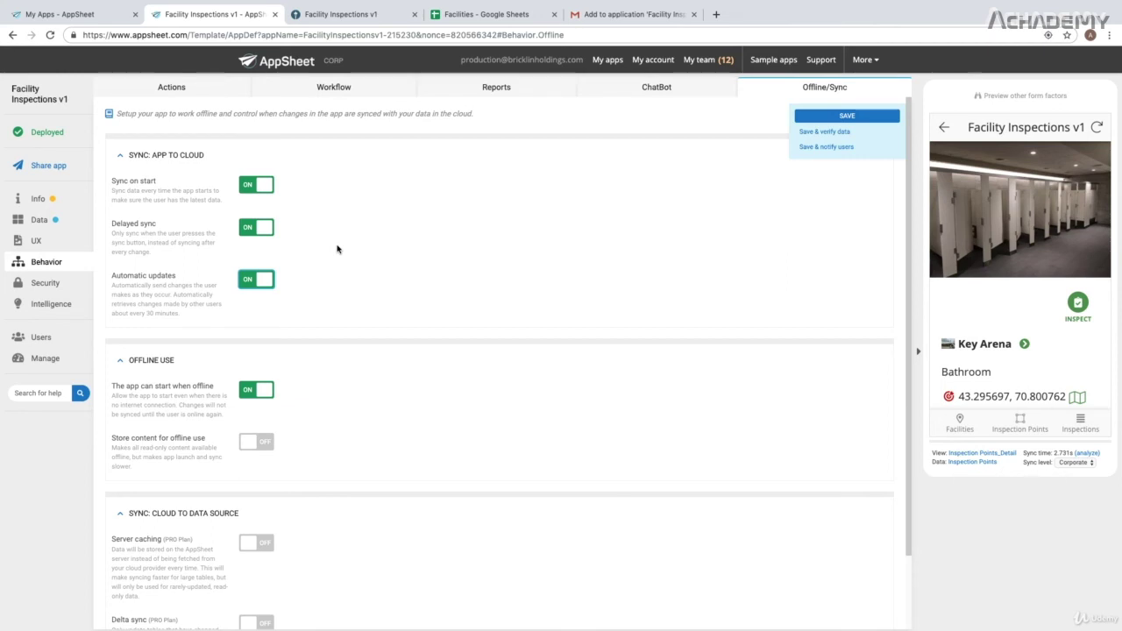
Start another Bathroom inspection in the preview, answer Y to its questions, and set its status to Inspection Passed.
{"action": "left_click", "coordinate": [1074, 307]}
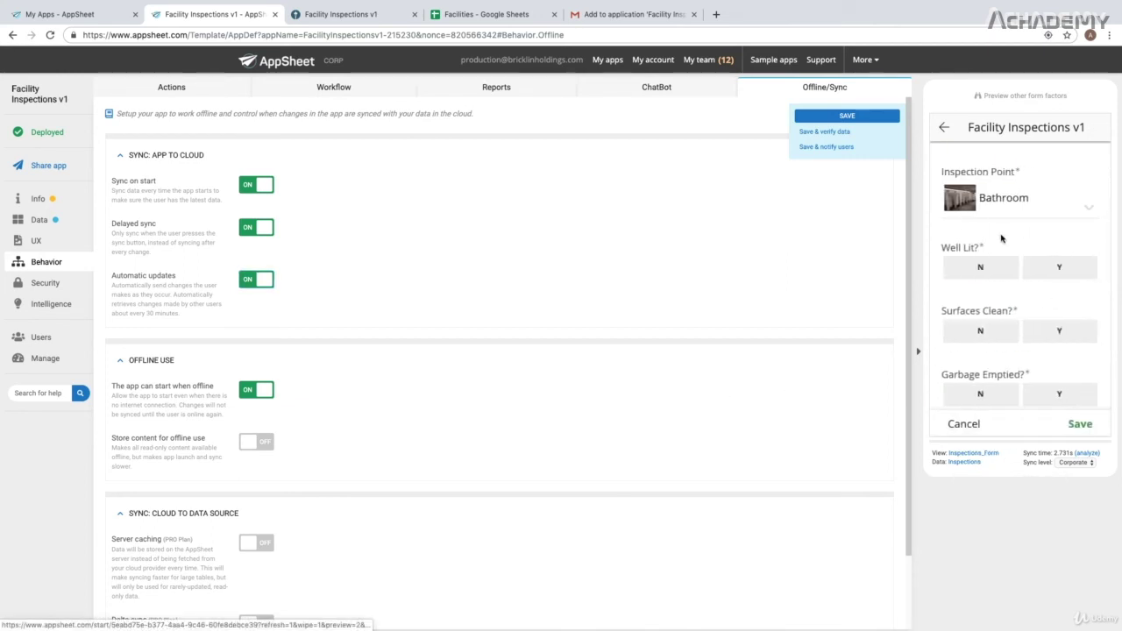
{"action": "left_click", "coordinate": [1058, 268]}
{"action": "left_click", "coordinate": [1057, 332]}
{"action": "left_click", "coordinate": [1058, 395]}
{"action": "scroll", "coordinate": [1058, 323], "scroll_direction": "down", "scroll_amount": 3}
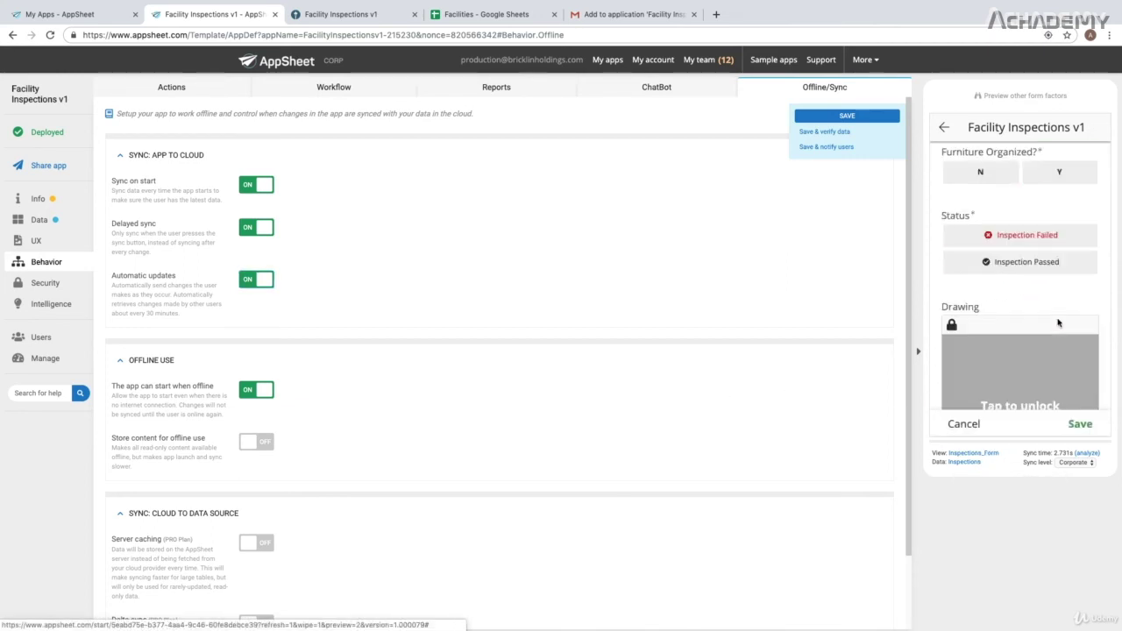
{"action": "left_click", "coordinate": [1059, 172]}
{"action": "left_click", "coordinate": [1019, 235]}
{"action": "scroll", "coordinate": [990, 337], "scroll_direction": "down", "scroll_amount": 4}
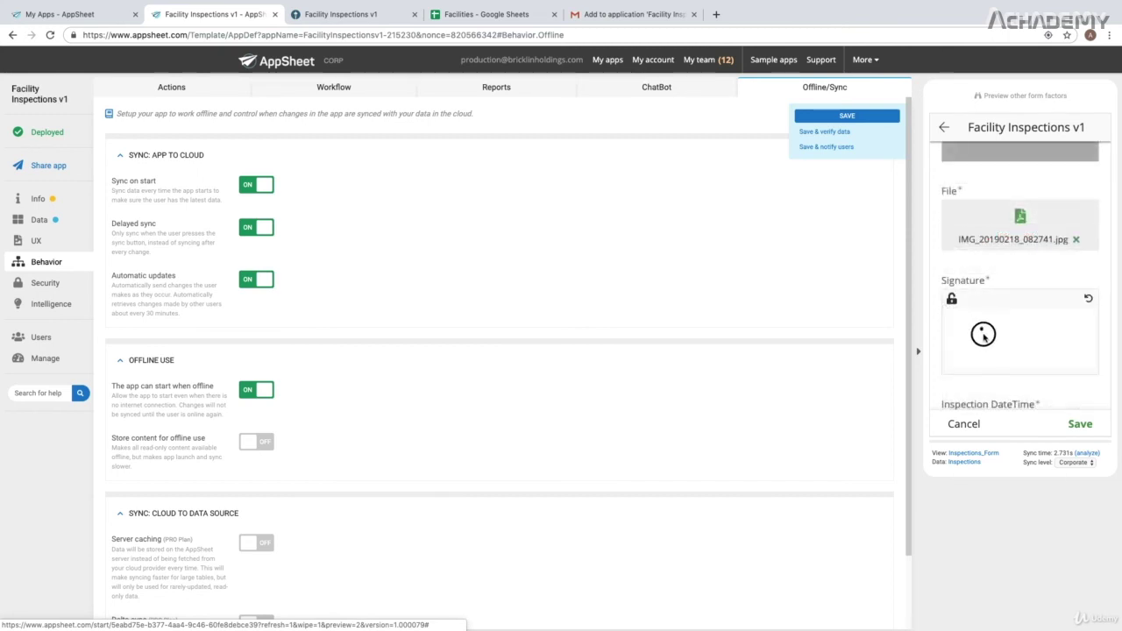
Sign the Bathroom inspection with a smiley face, save it, and sync the preview app.
{"action": "left_click_drag", "start_coordinate": [982, 335], "coordinate": [1071, 330]}
{"action": "left_click", "coordinate": [1010, 324]}
{"action": "left_click", "coordinate": [1030, 325]}
{"action": "scroll", "coordinate": [1057, 394], "scroll_direction": "down", "scroll_amount": 1}
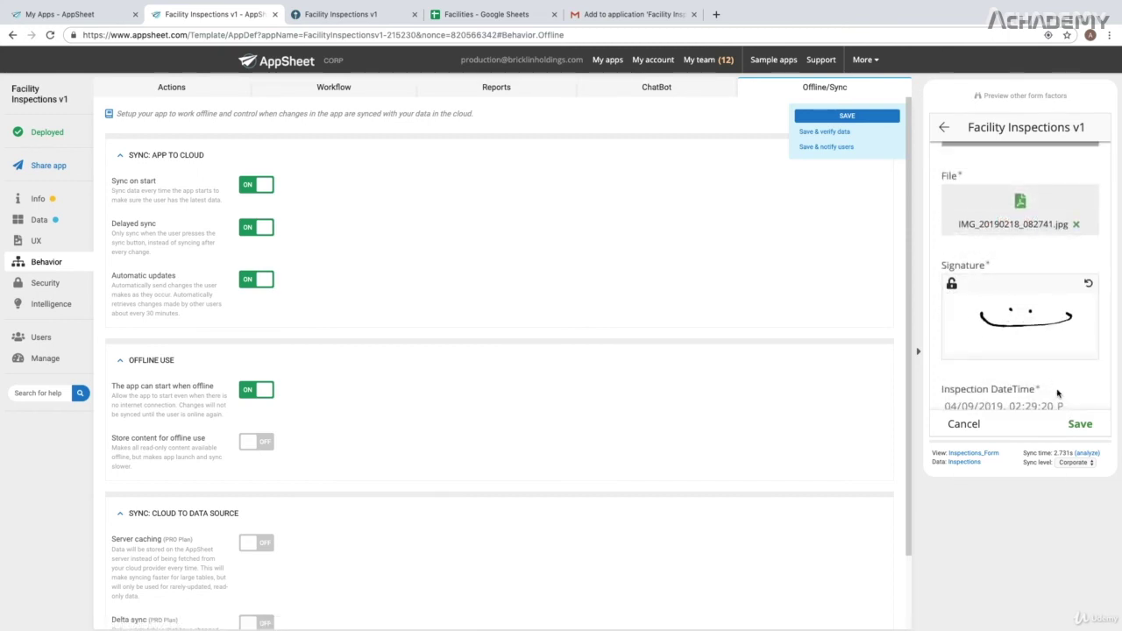
{"action": "scroll", "coordinate": [1056, 393], "scroll_direction": "down", "scroll_amount": 1}
{"action": "left_click", "coordinate": [1081, 424]}
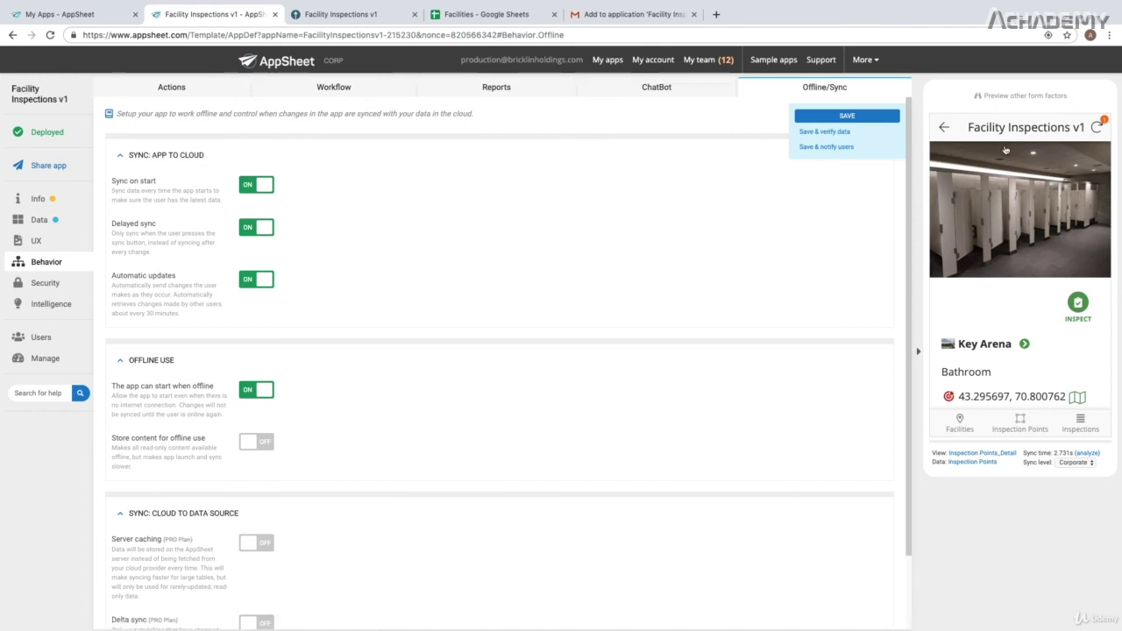
{"action": "left_click", "coordinate": [1095, 126]}
{"action": "left_click", "coordinate": [1095, 127]}
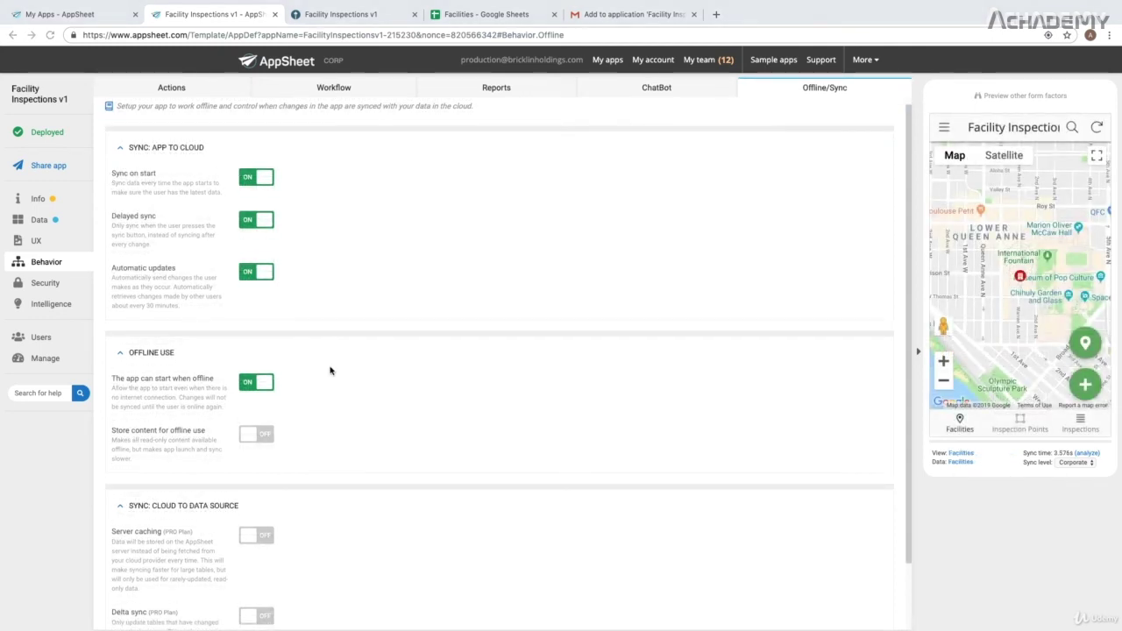
Switch the app's offline start off and back on, and turn on Store content for offline use.
{"action": "left_click", "coordinate": [256, 385]}
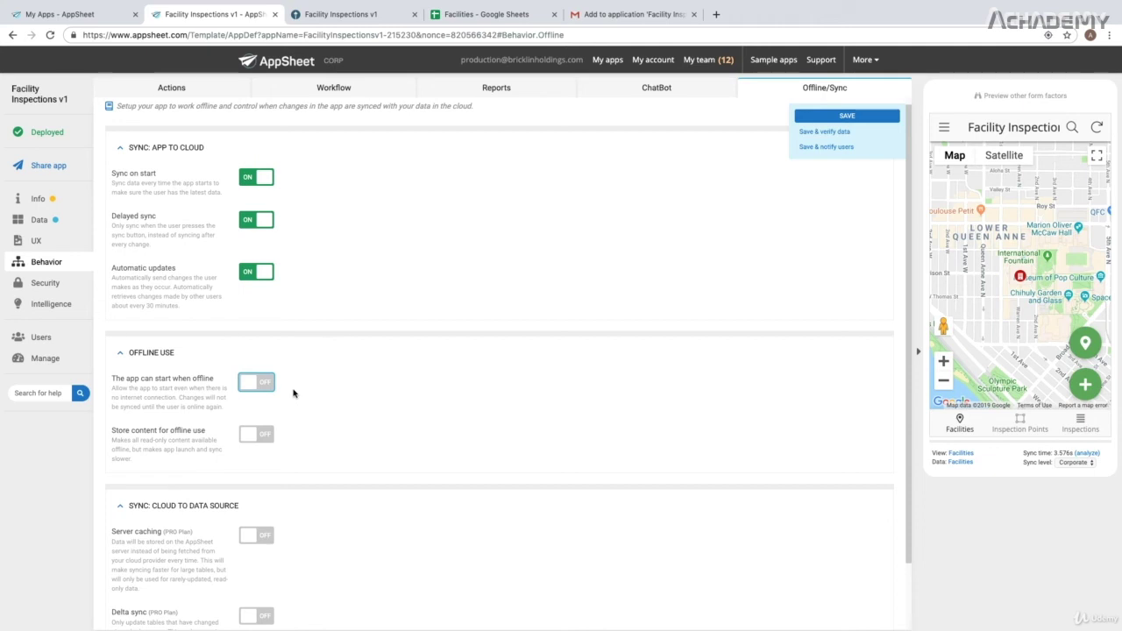
{"action": "left_click", "coordinate": [254, 385]}
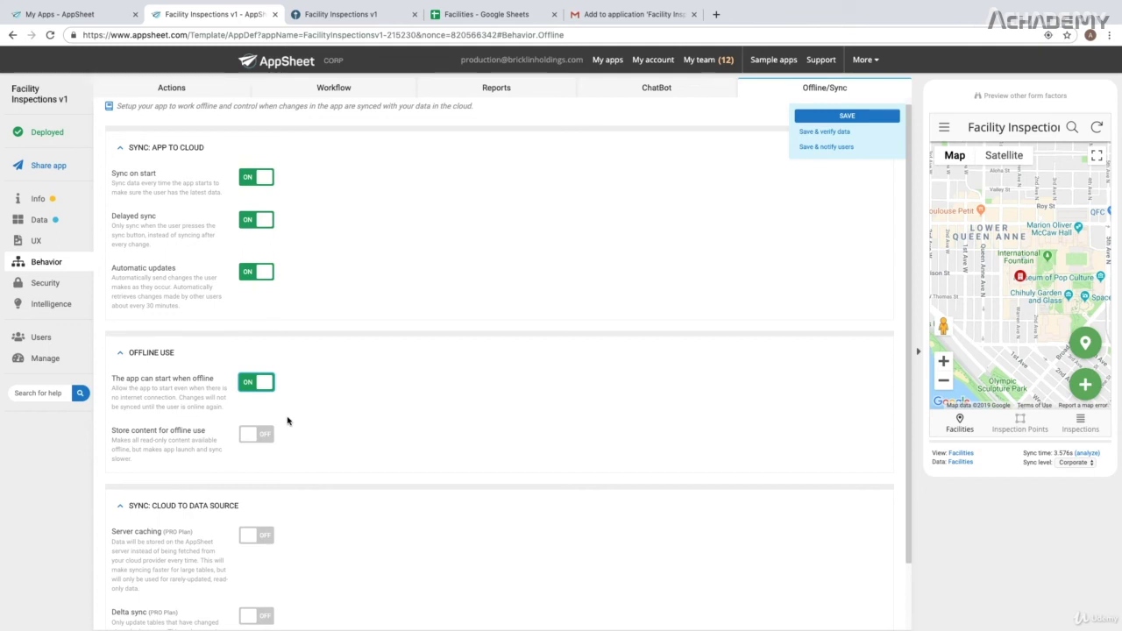
{"action": "left_click", "coordinate": [256, 438]}
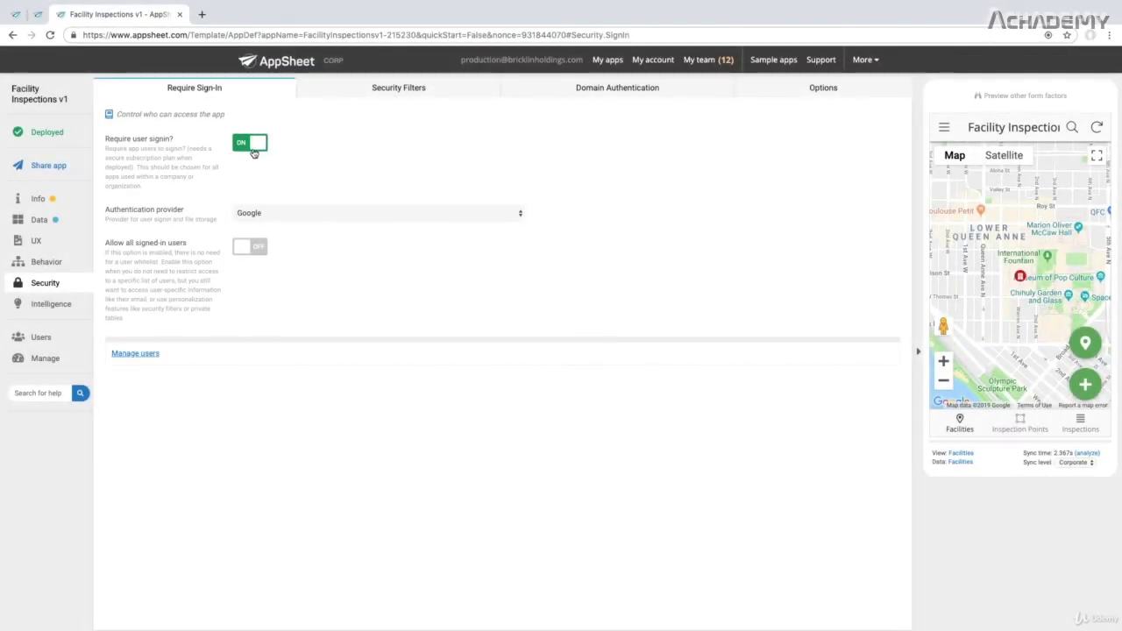
Turn off required user sign-in, enable the public-data and insecure-app acknowledgements, and revert all three settings.
{"action": "left_click", "coordinate": [253, 146]}
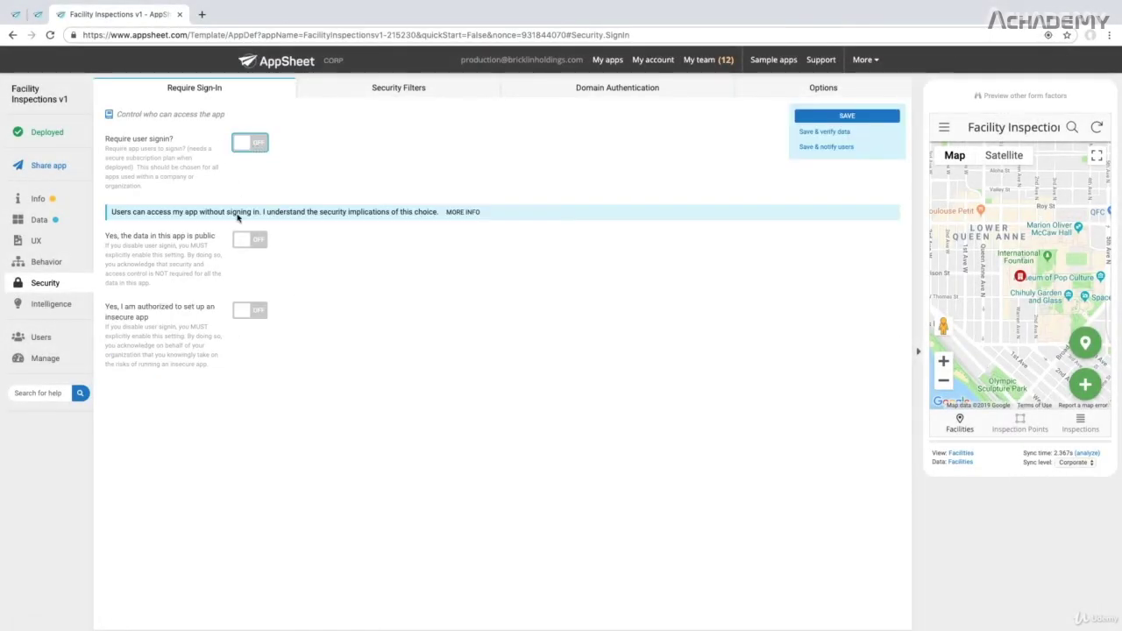
{"action": "left_click", "coordinate": [249, 242]}
{"action": "left_click", "coordinate": [246, 308]}
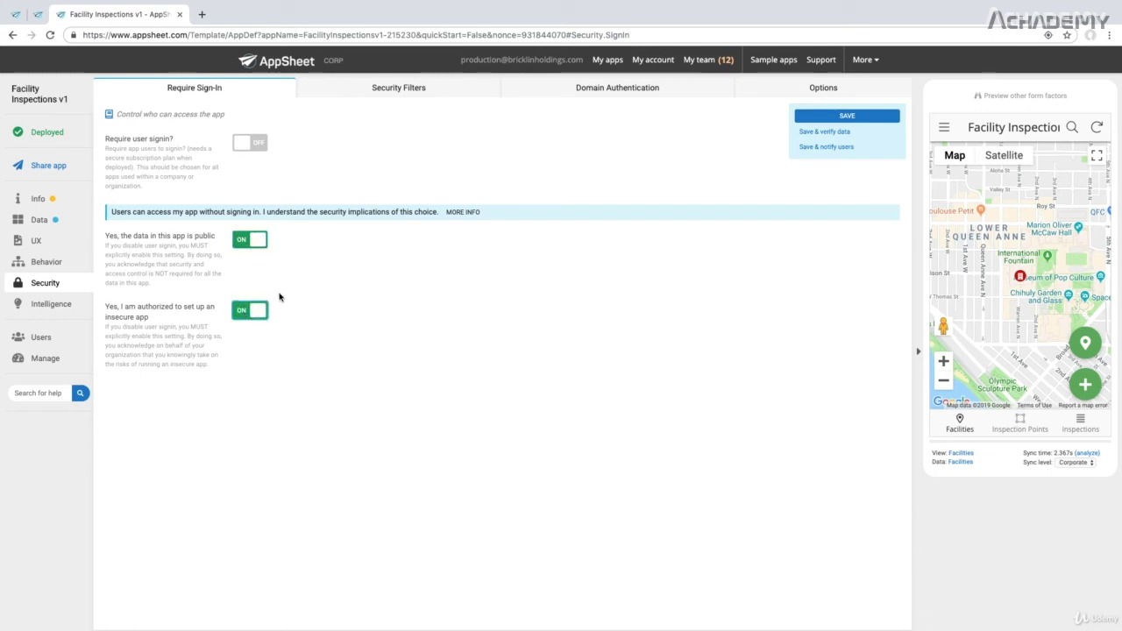
{"action": "left_click", "coordinate": [258, 314]}
{"action": "left_click", "coordinate": [250, 240]}
{"action": "left_click", "coordinate": [247, 146]}
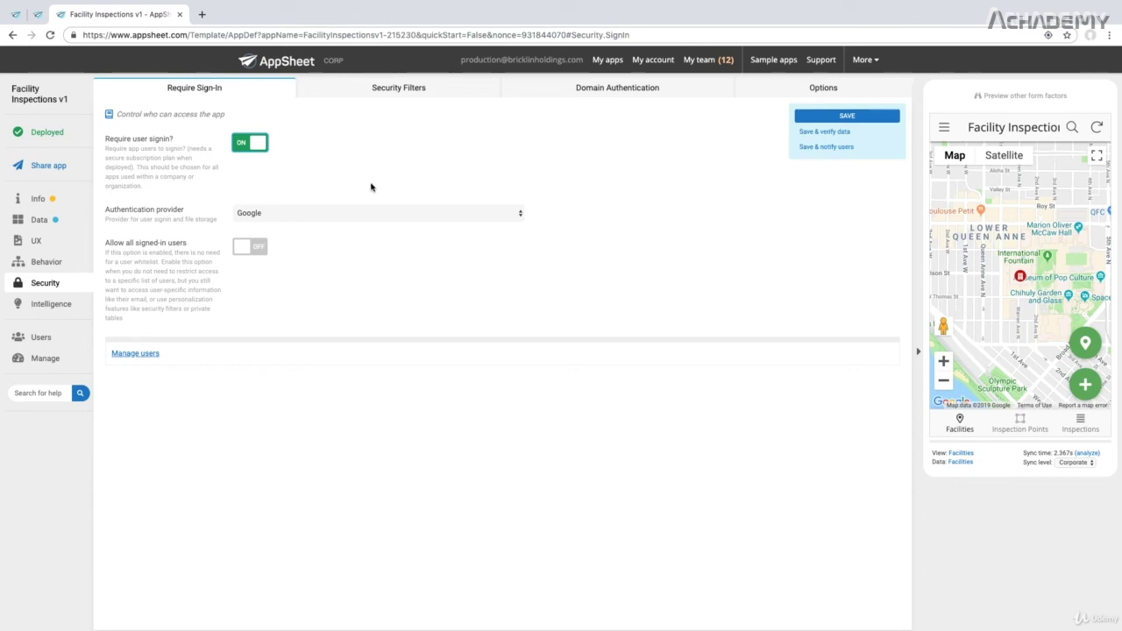
Set the authentication provider to Any provider and check the permission options for the whitelisted user.
{"action": "left_click", "coordinate": [390, 214]}
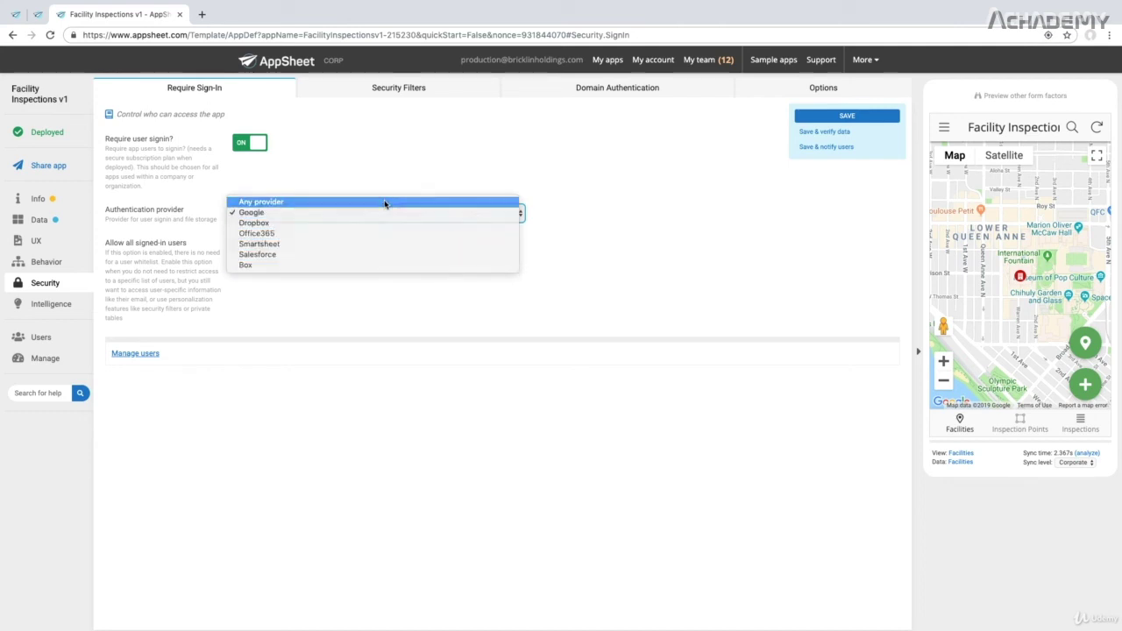
{"action": "left_click", "coordinate": [384, 202]}
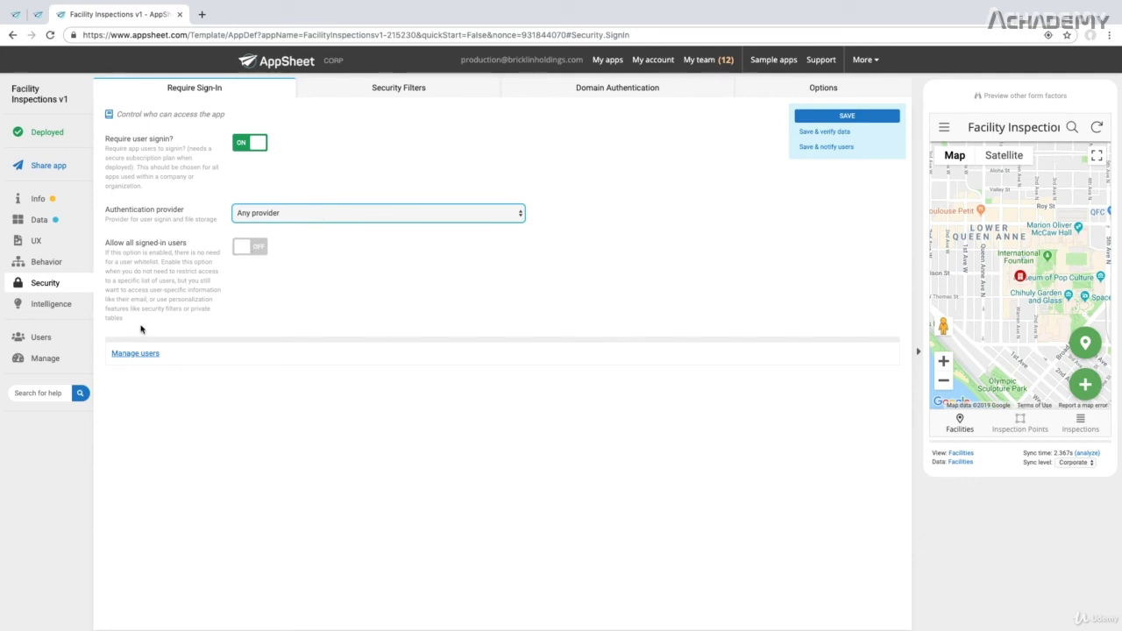
{"action": "left_click", "coordinate": [36, 340]}
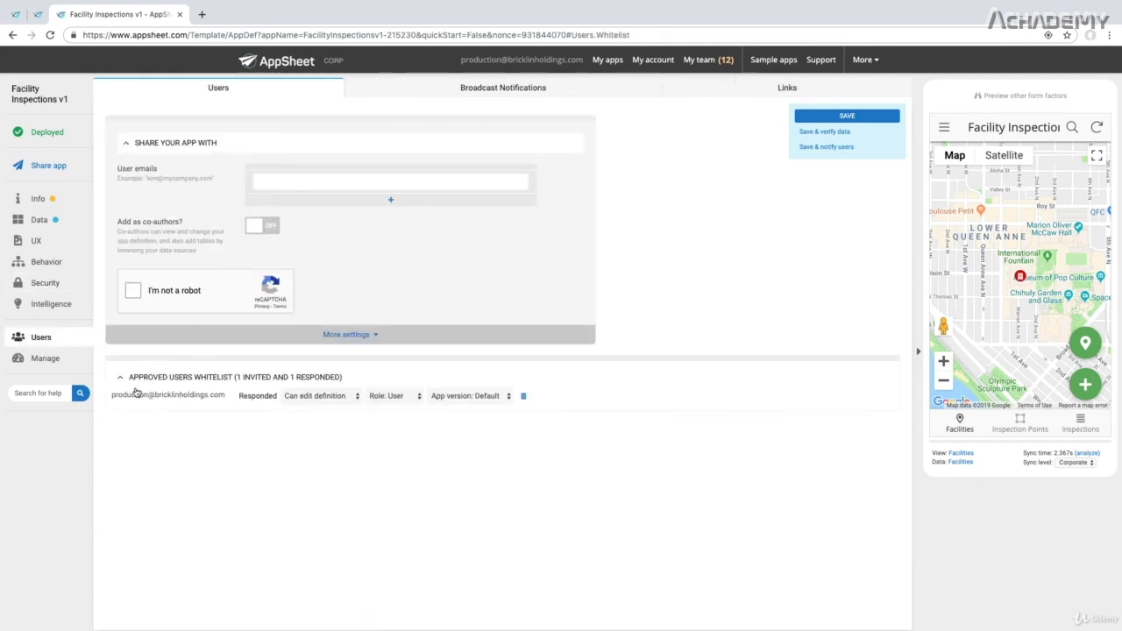
{"action": "left_click", "coordinate": [323, 399]}
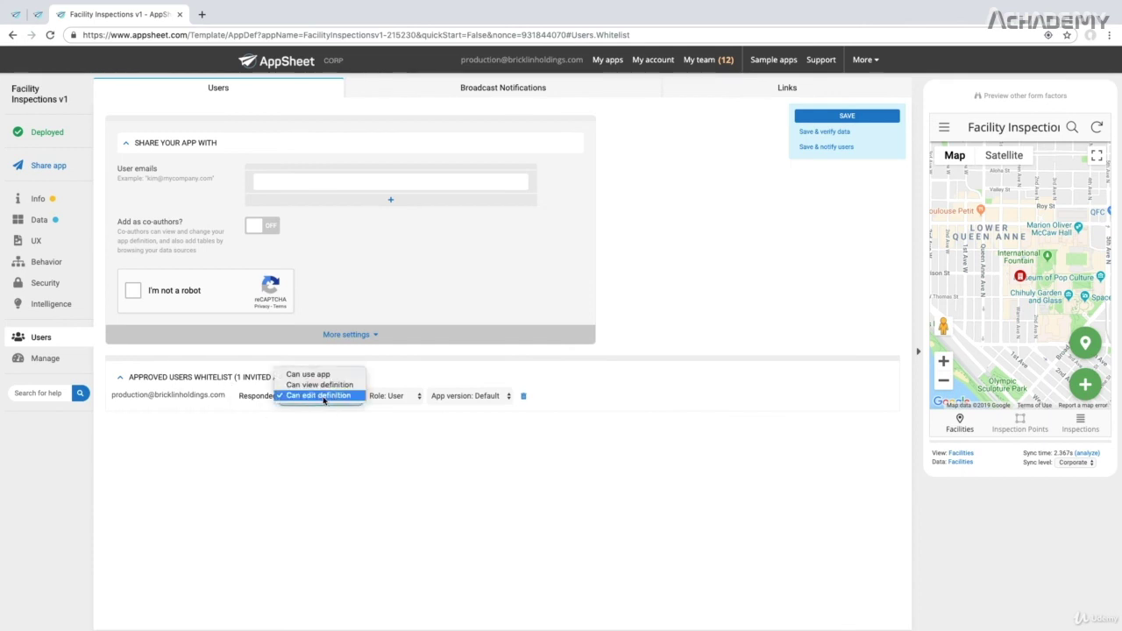
{"action": "left_click", "coordinate": [304, 422]}
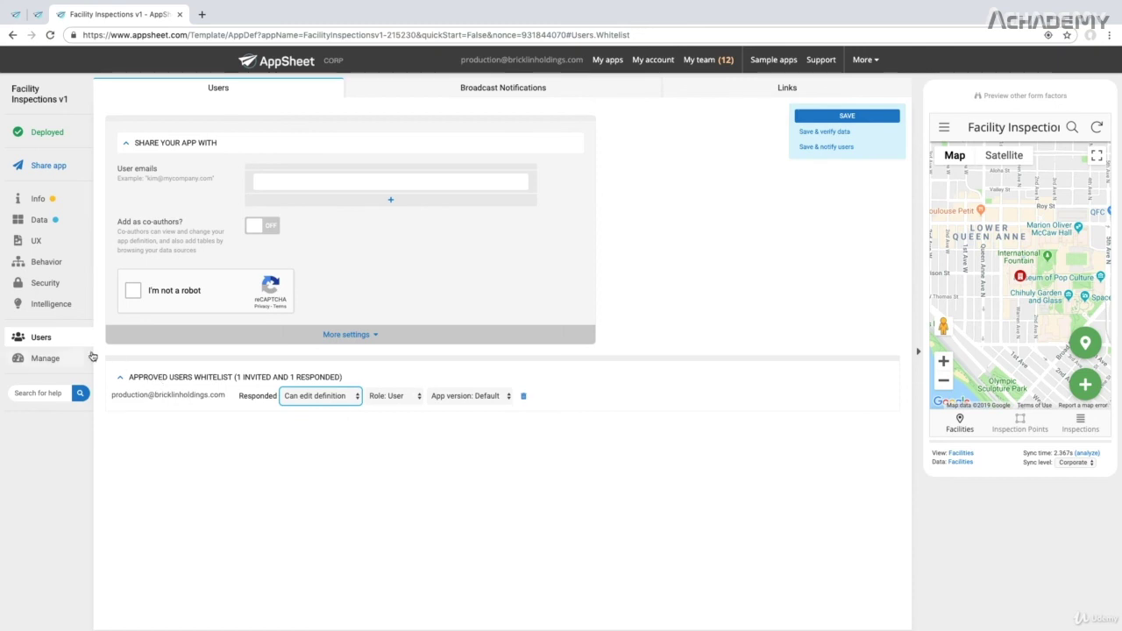
Turn Allow all signed-in users on and back off in the sign-in security settings.
{"action": "left_click", "coordinate": [45, 283]}
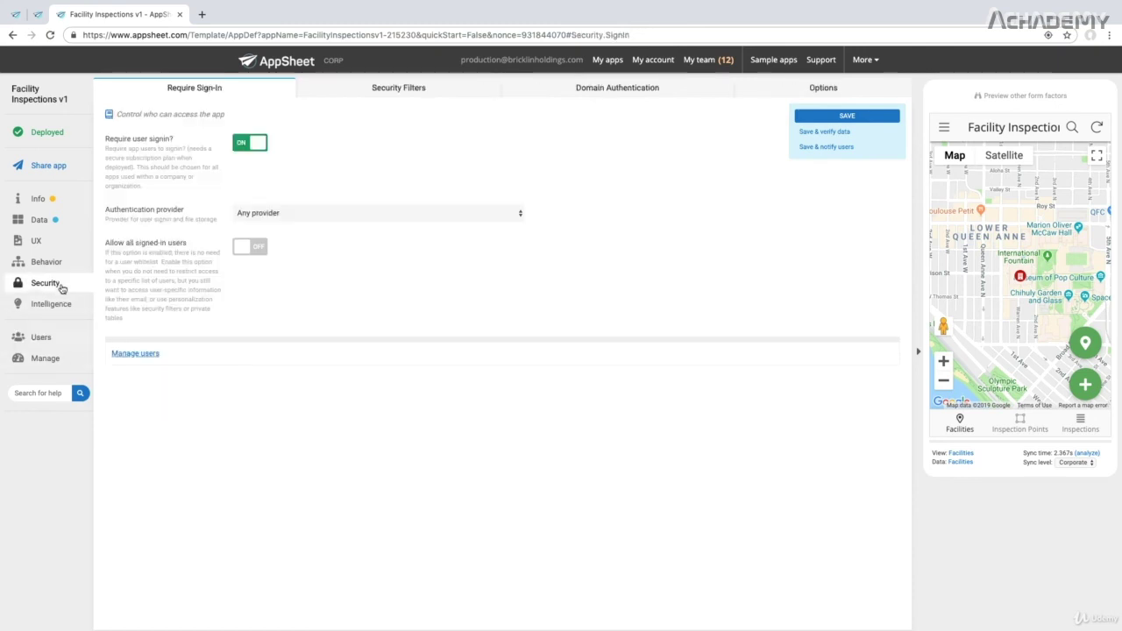
{"action": "left_click", "coordinate": [243, 251]}
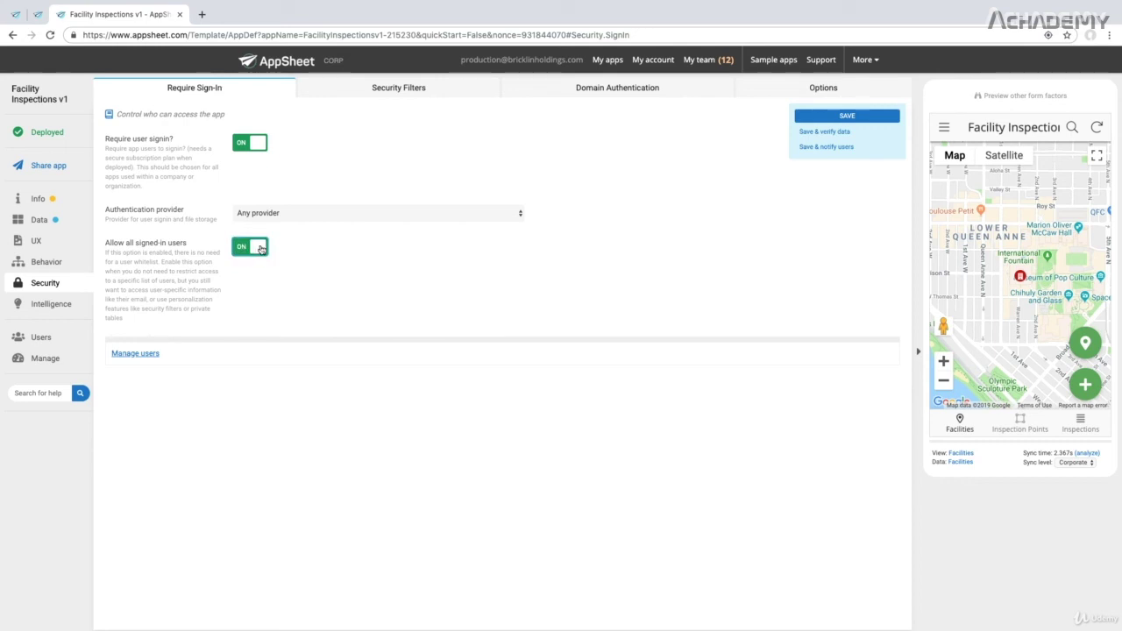
{"action": "left_click", "coordinate": [260, 249]}
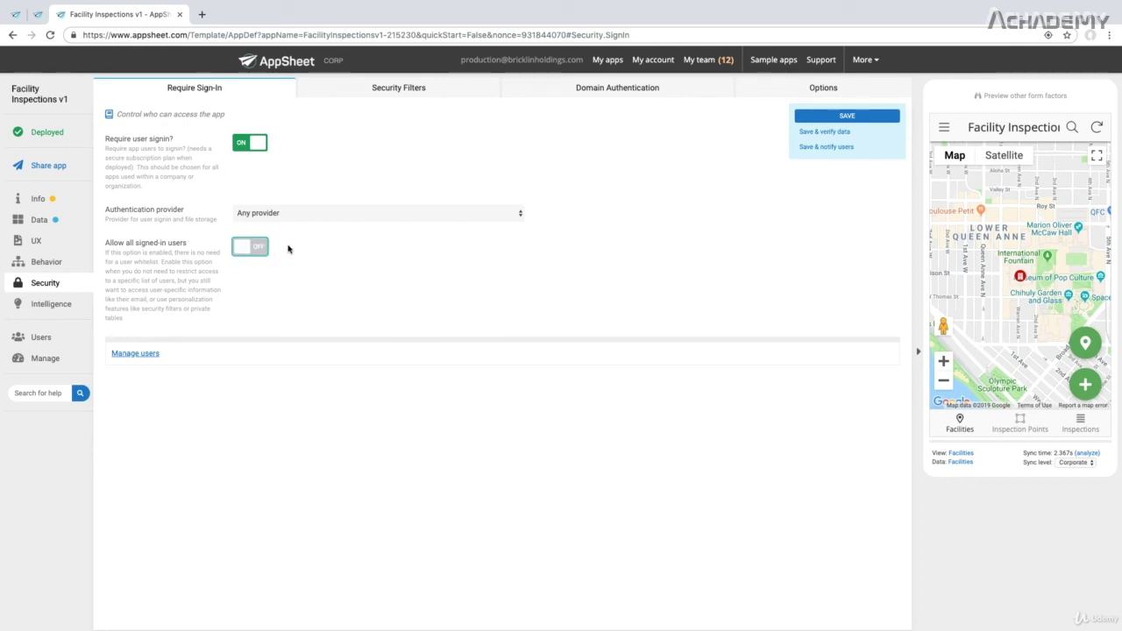
Require domain authentication with the google_domain-1 source, and check its effect on the sign-in and user settings.
{"action": "left_click", "coordinate": [575, 95]}
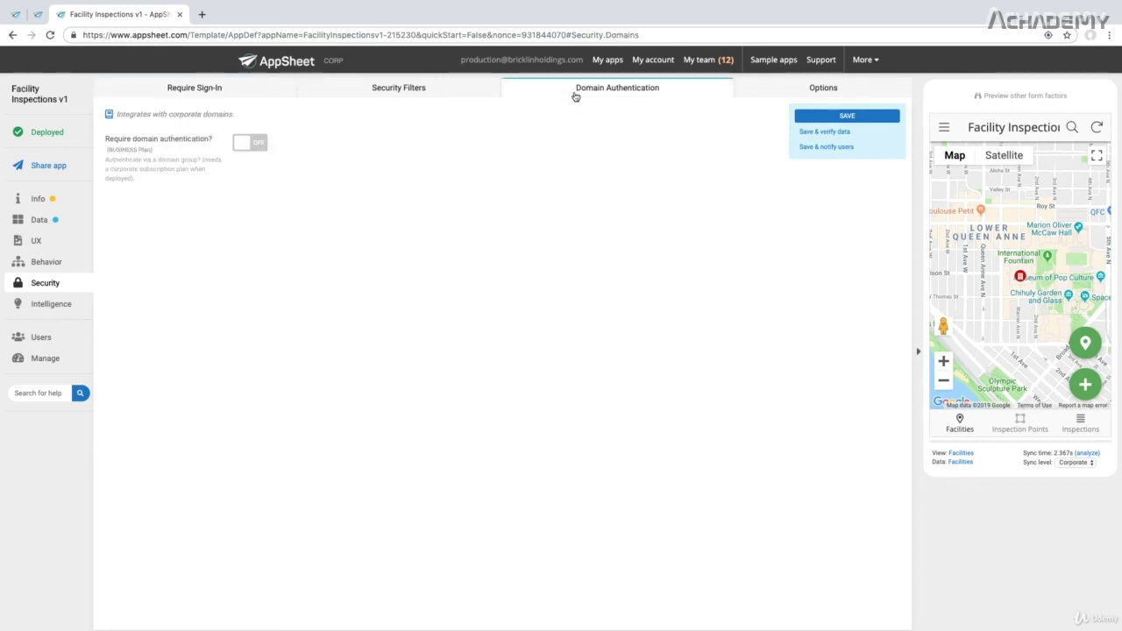
{"action": "left_click", "coordinate": [247, 143]}
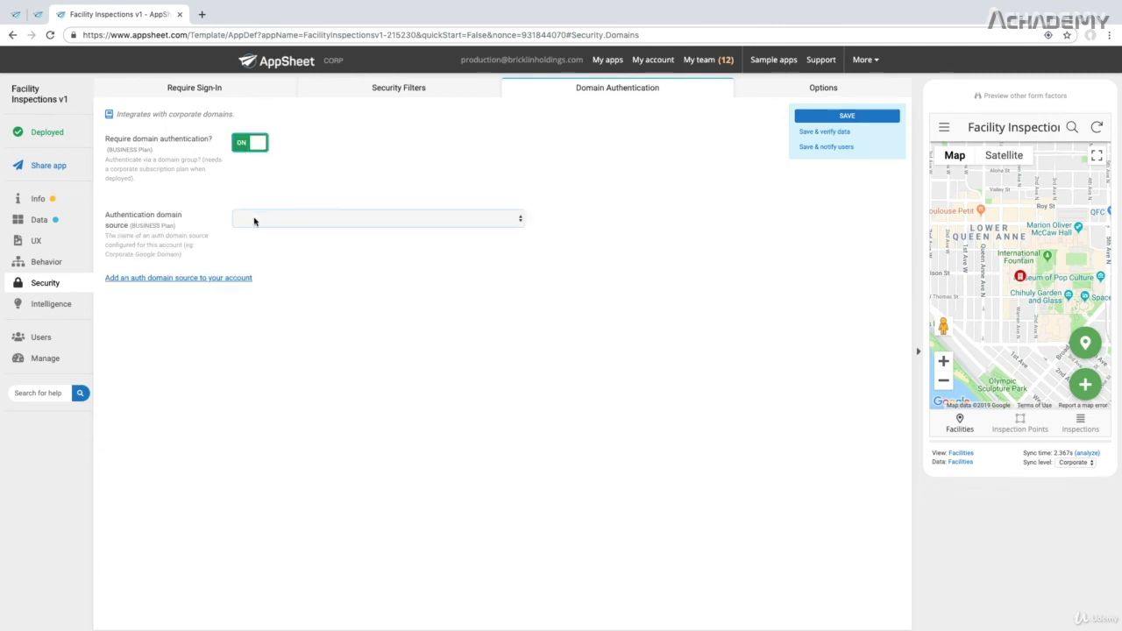
{"action": "left_click", "coordinate": [255, 220]}
{"action": "left_click", "coordinate": [256, 229]}
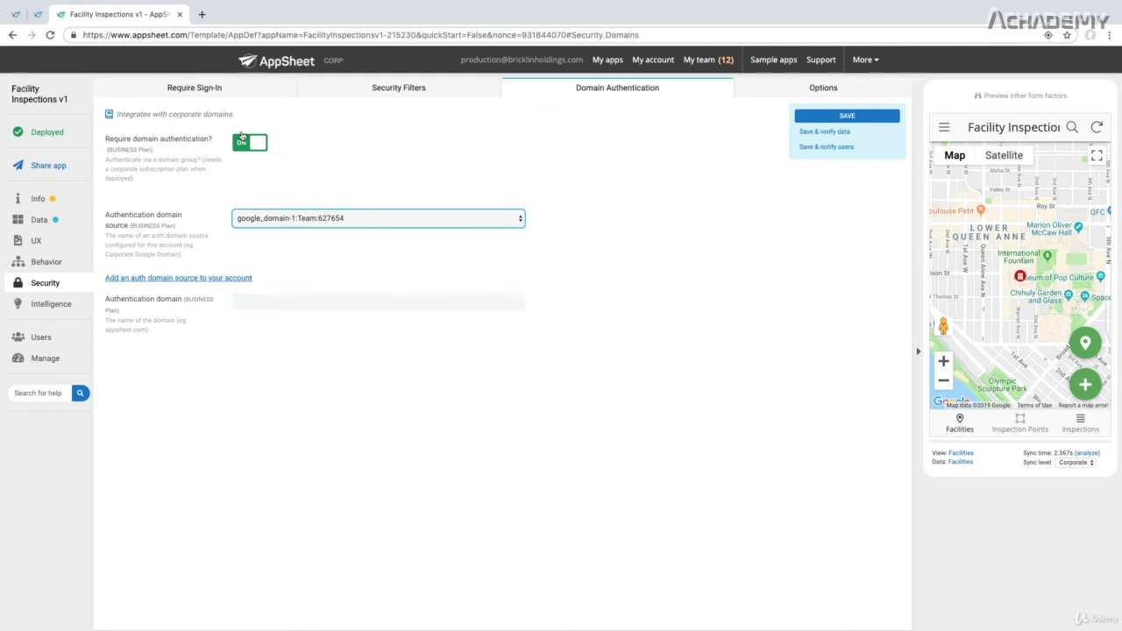
{"action": "left_click", "coordinate": [196, 85]}
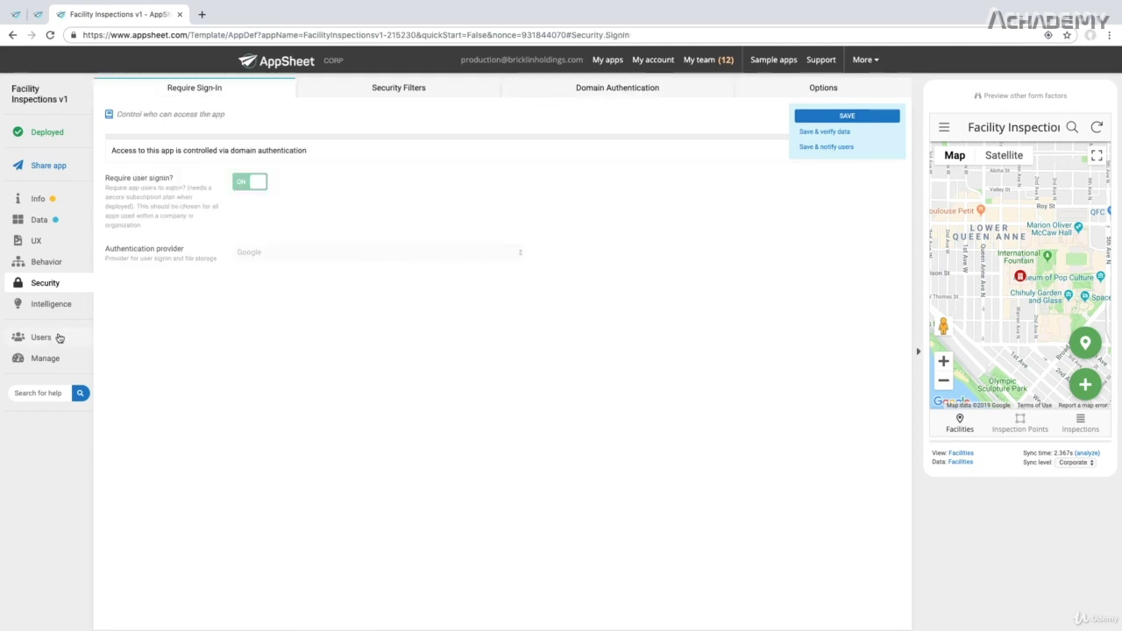
{"action": "left_click", "coordinate": [41, 337]}
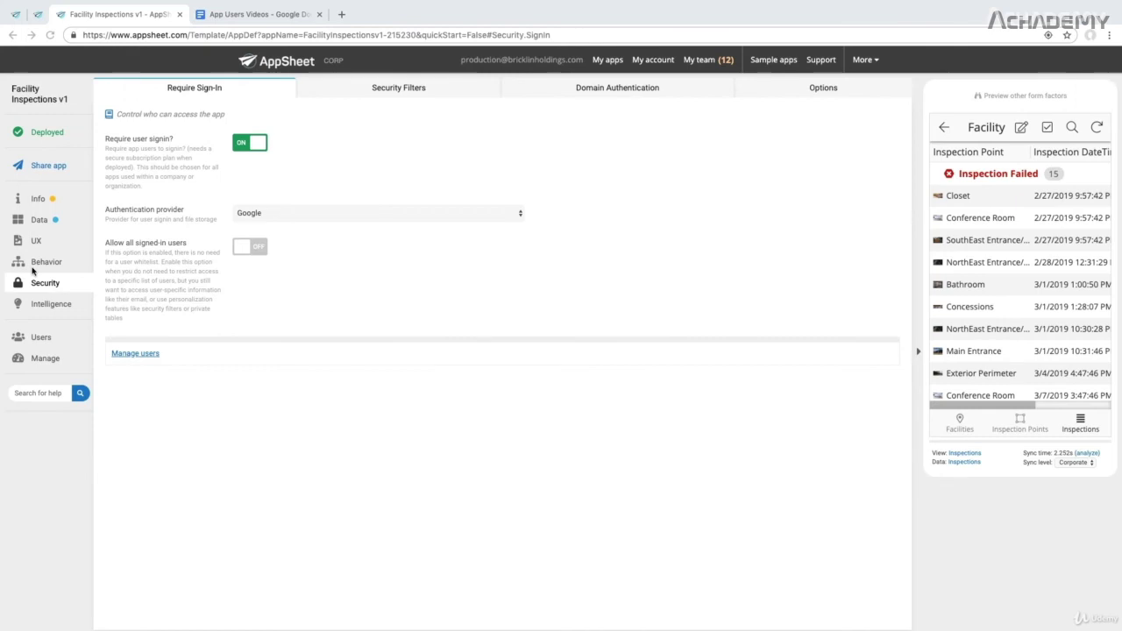
View the security filters overview, and open the security settings of the Inspections table.
{"action": "left_click", "coordinate": [351, 93]}
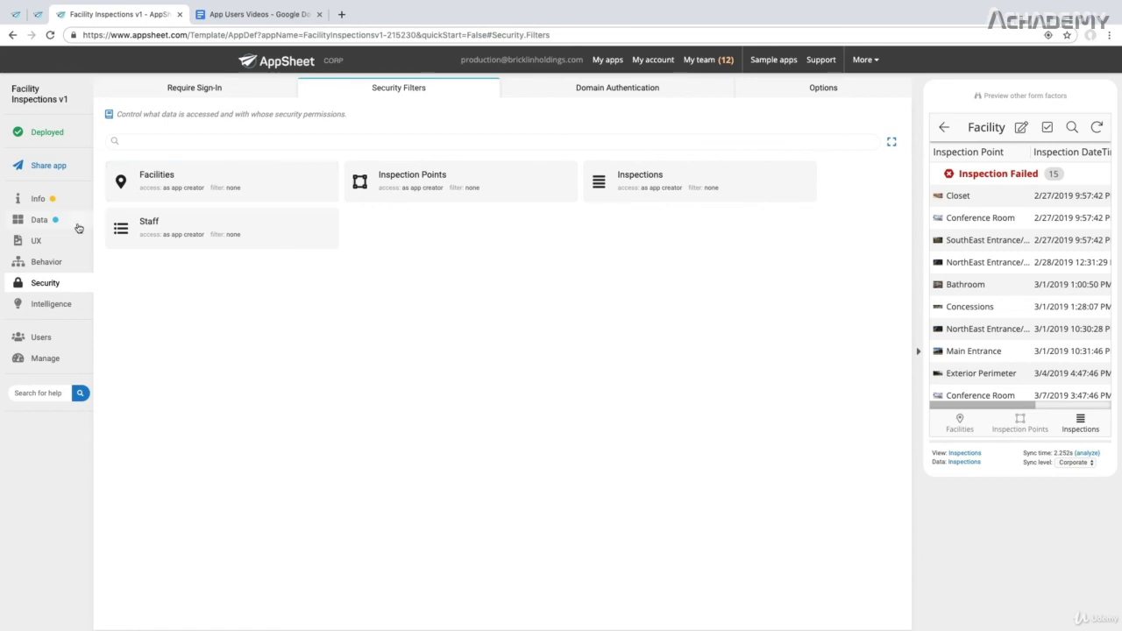
{"action": "left_click", "coordinate": [41, 225]}
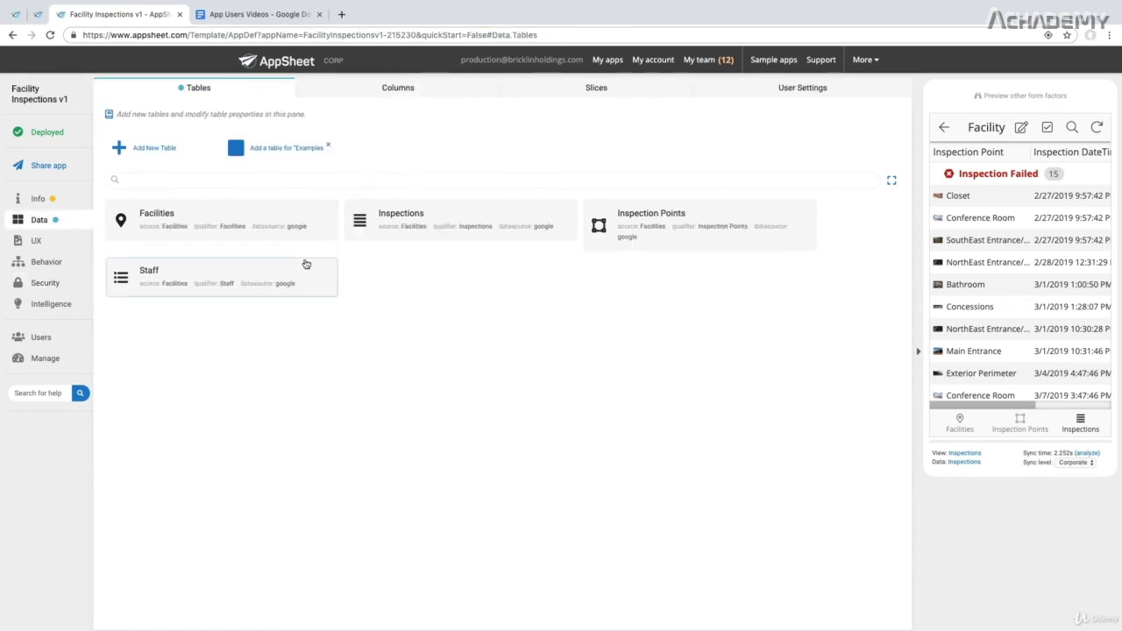
{"action": "left_click", "coordinate": [394, 226]}
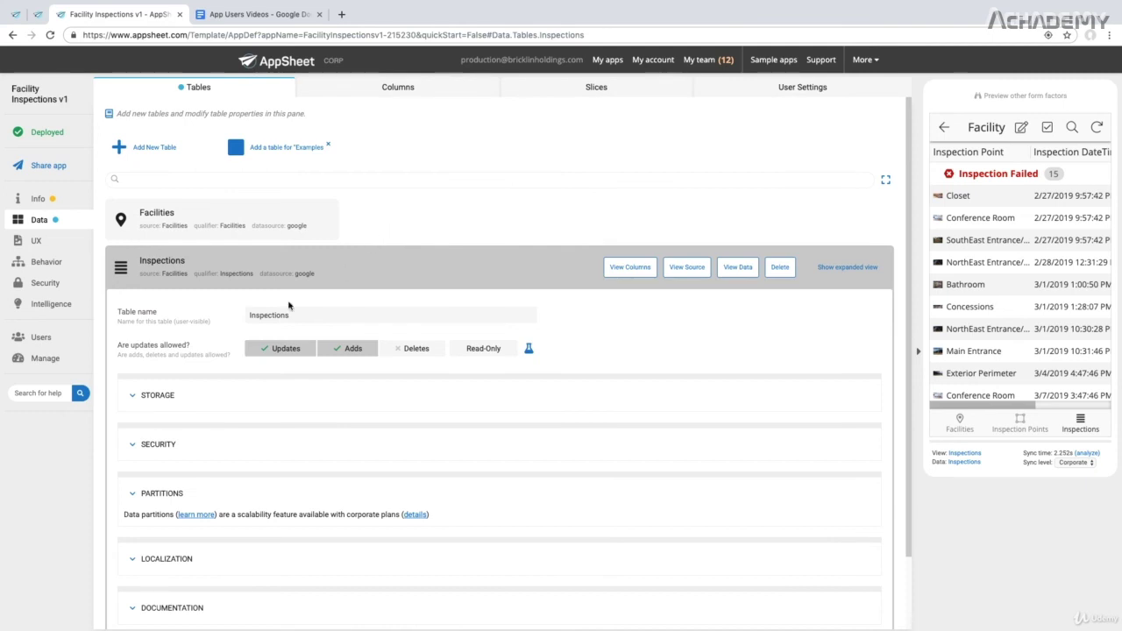
{"action": "left_click", "coordinate": [157, 444]}
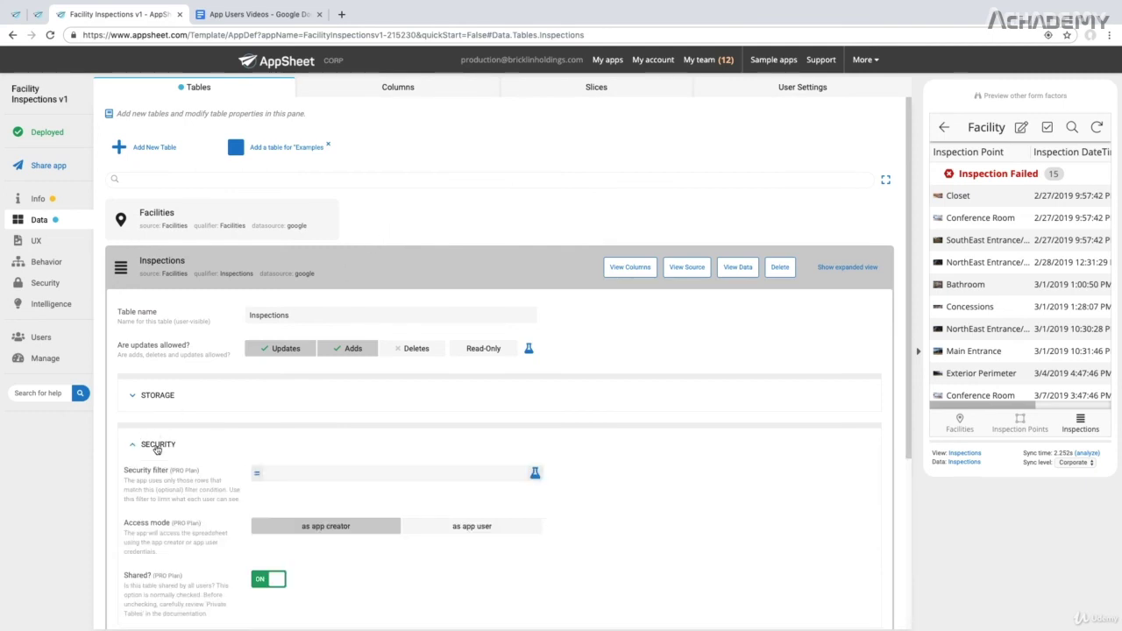
{"action": "scroll", "coordinate": [193, 431], "scroll_direction": "down", "scroll_amount": 1}
{"action": "scroll", "coordinate": [193, 431], "scroll_direction": "down", "scroll_amount": 1}
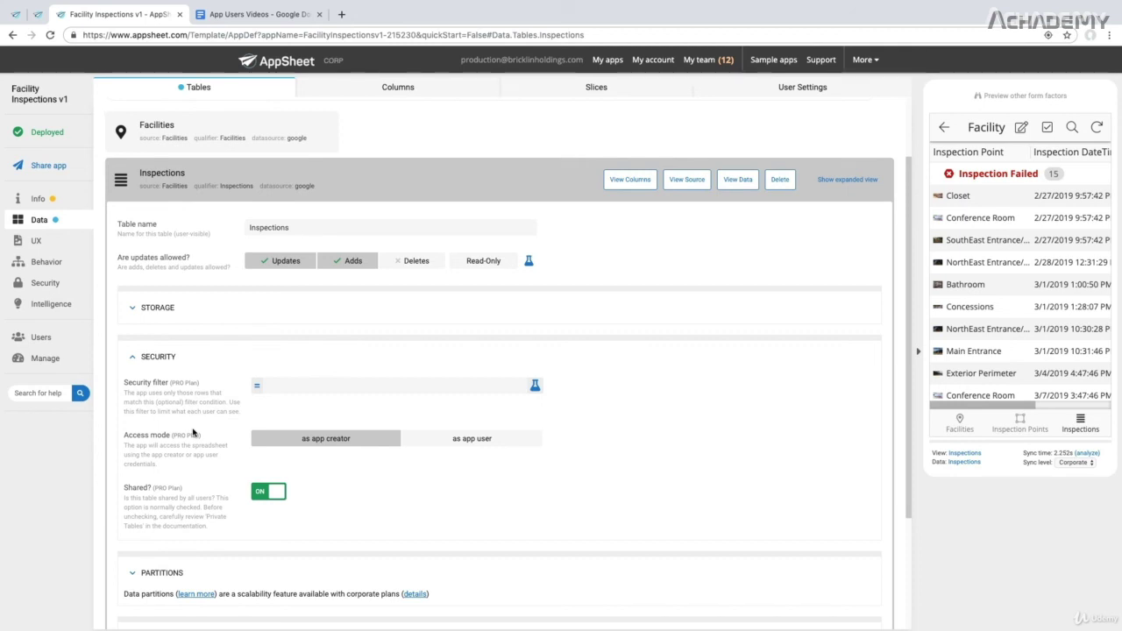
Set the Inspections table's security filter to [Inspected By] = USEREMAIL() and save the app.
{"action": "left_click", "coordinate": [312, 389]}
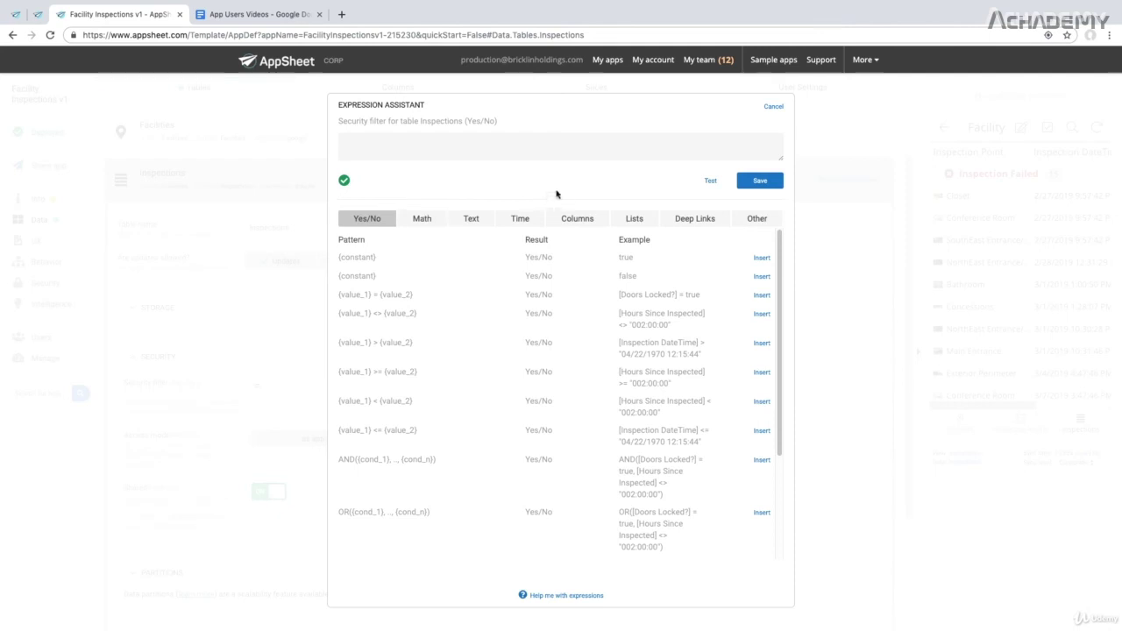
{"action": "left_click", "coordinate": [583, 221]}
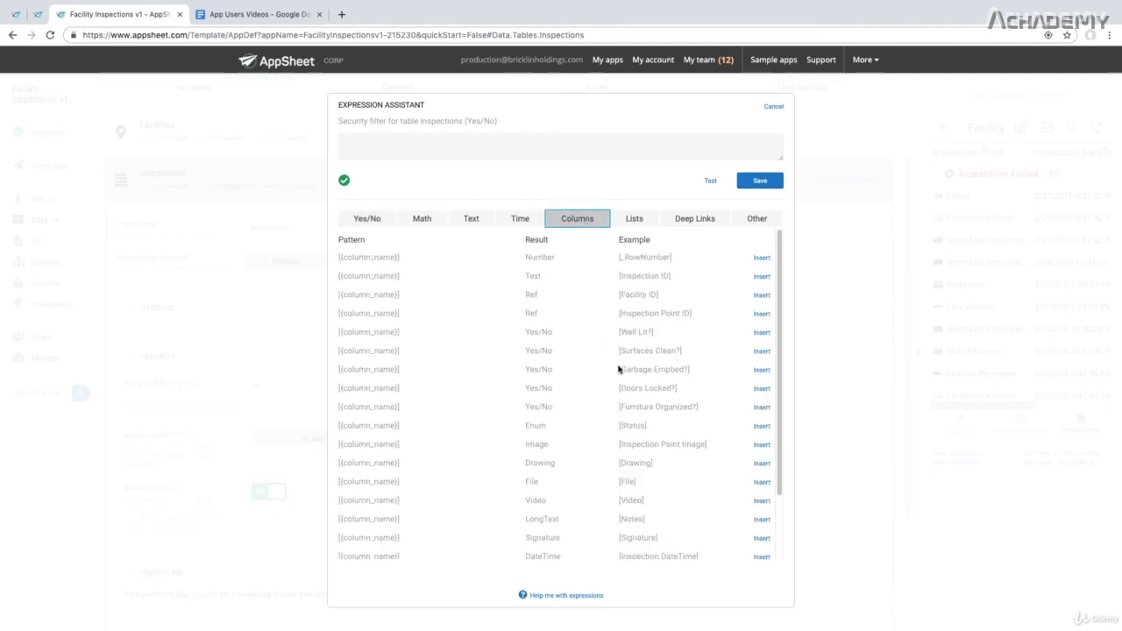
{"action": "scroll", "coordinate": [621, 369], "scroll_direction": "down", "scroll_amount": 3}
{"action": "left_click", "coordinate": [762, 498]}
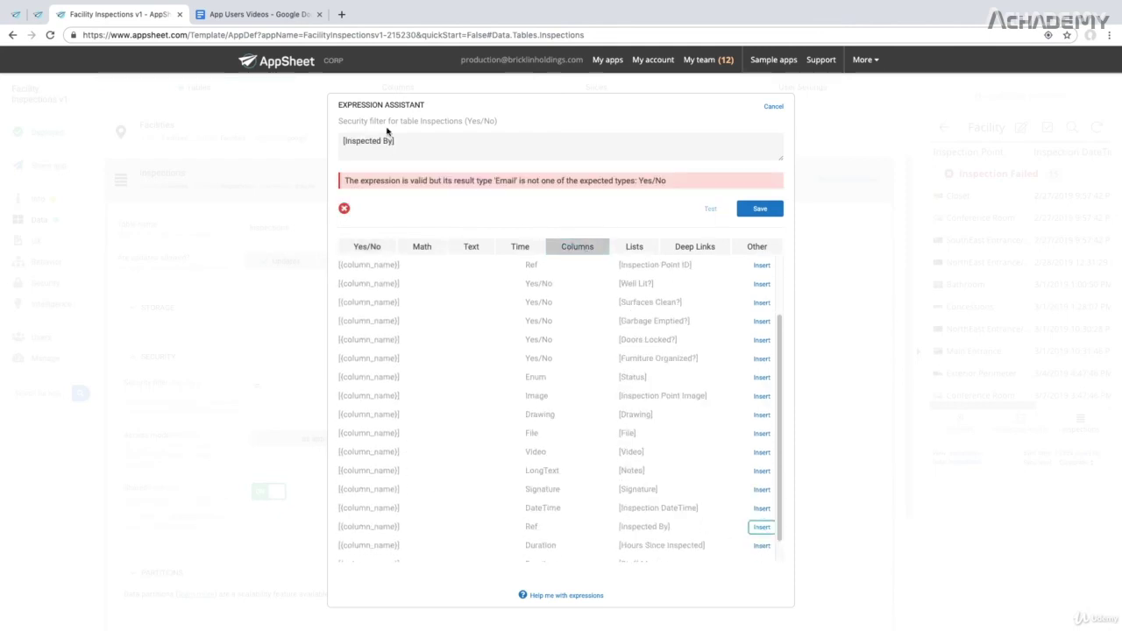
{"action": "left_click", "coordinate": [410, 146]}
{"action": "type", "text": "= USERE"}
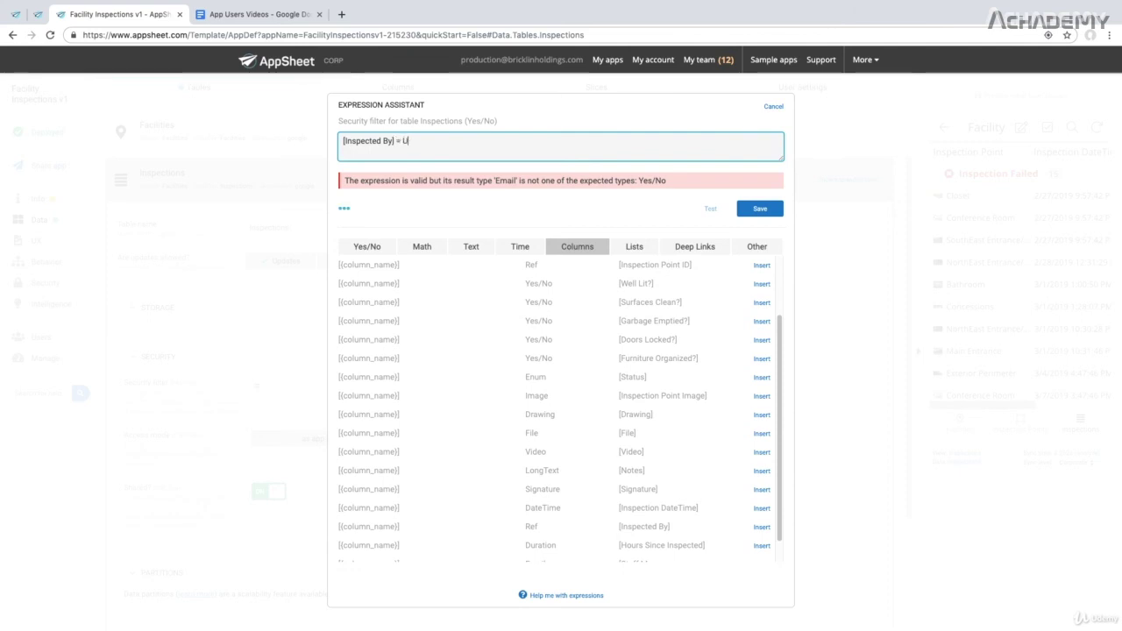
{"action": "type", "text": "MAIL()"}
{"action": "left_click", "coordinate": [749, 208]}
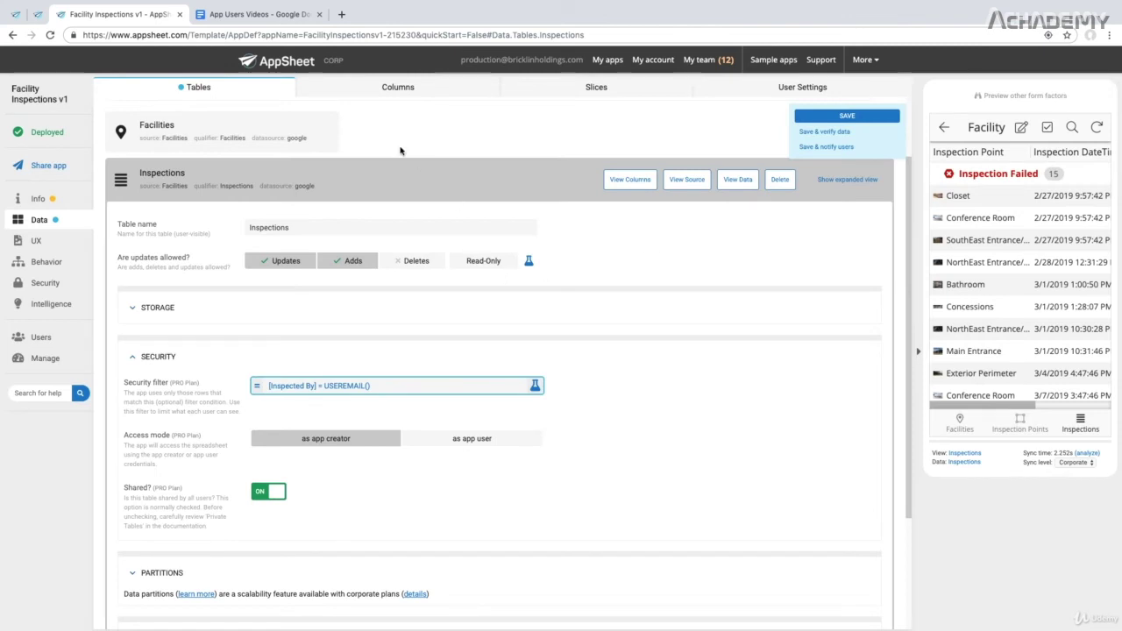
{"action": "left_click", "coordinate": [802, 117]}
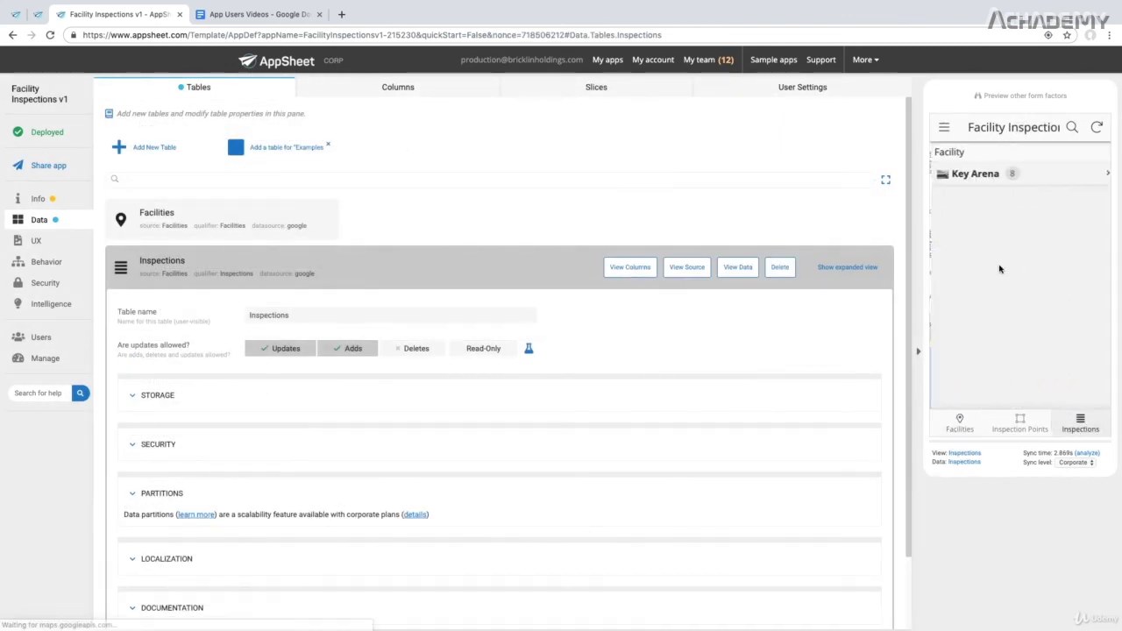
Open the Key Arena inspections in the preview and check their Inspected By column.
{"action": "left_click", "coordinate": [973, 174]}
{"action": "left_click", "coordinate": [964, 174]}
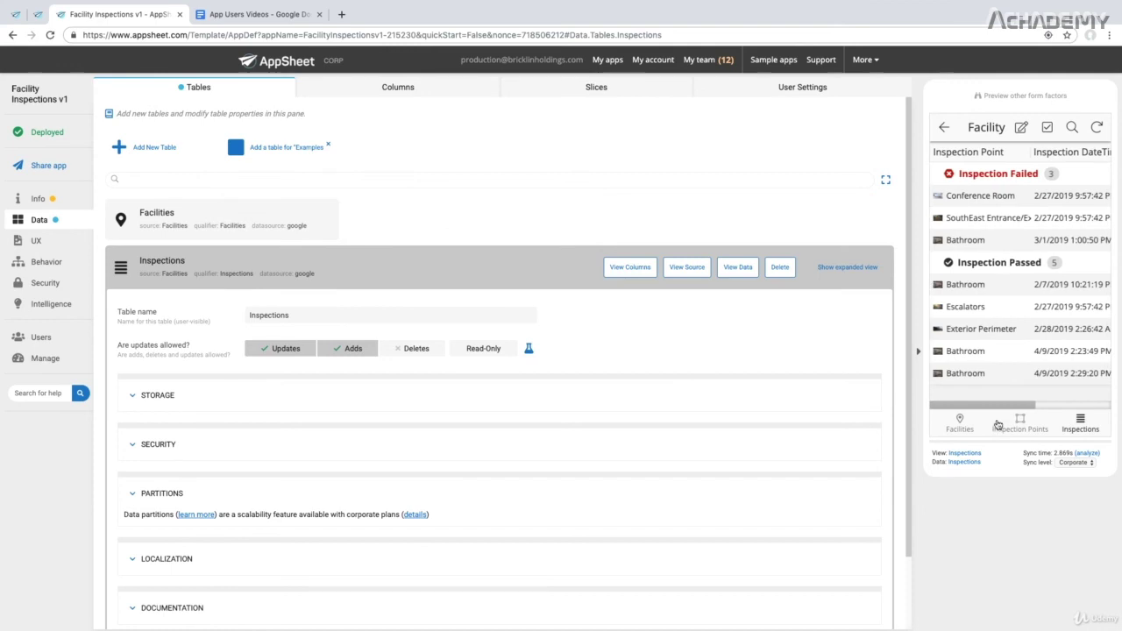
{"action": "left_click_drag", "start_coordinate": [992, 404], "coordinate": [1072, 408]}
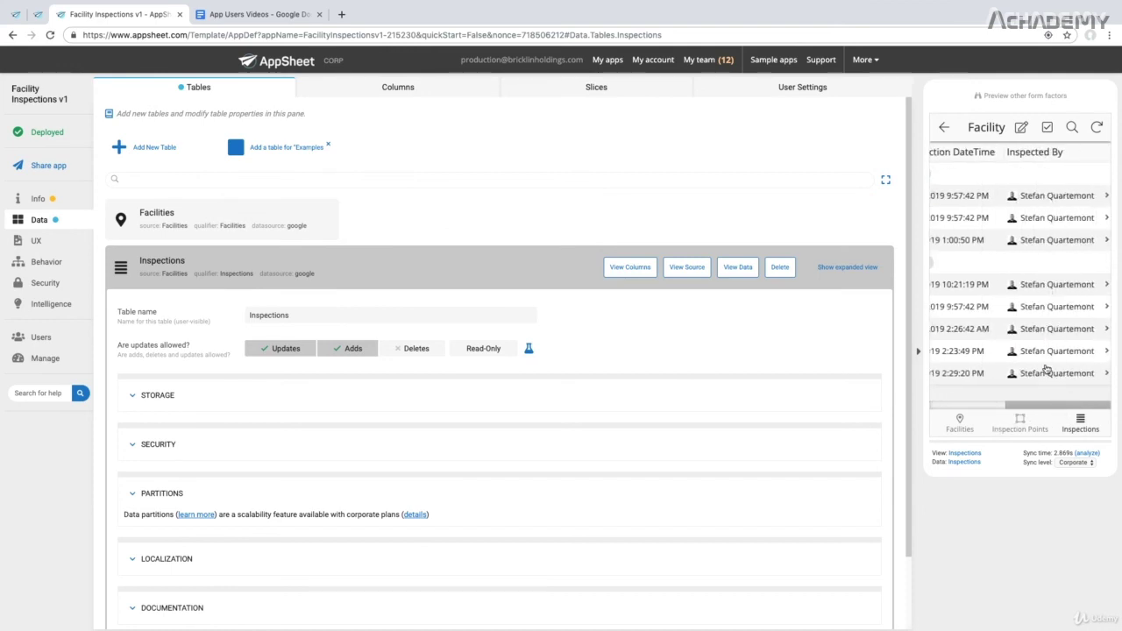
Open the list of the app's data slices.
{"action": "left_click", "coordinate": [583, 91]}
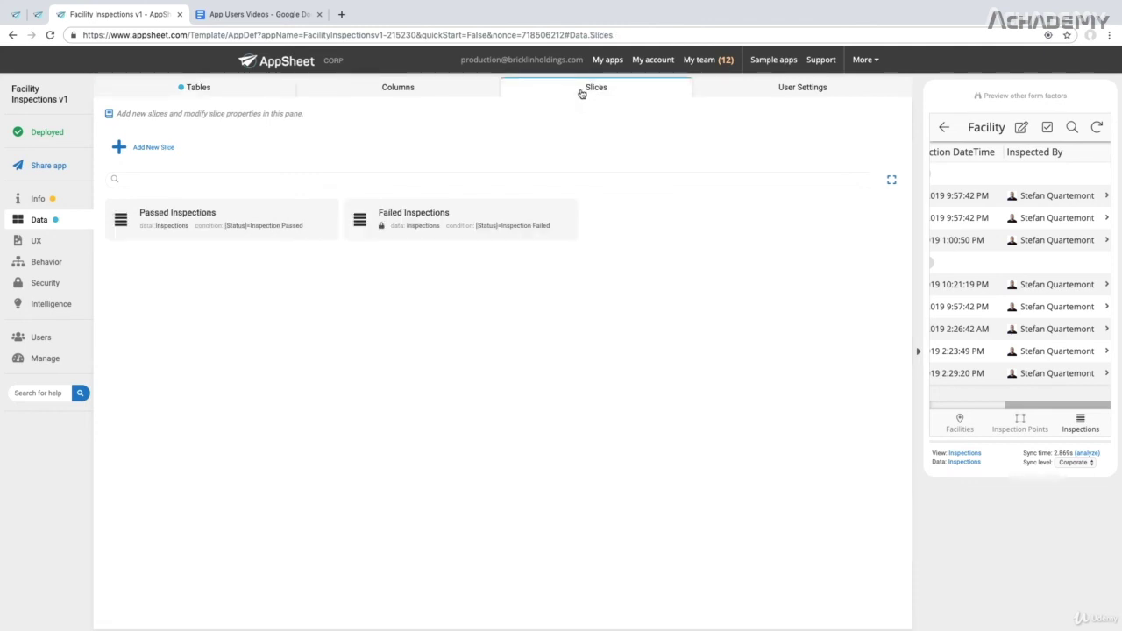